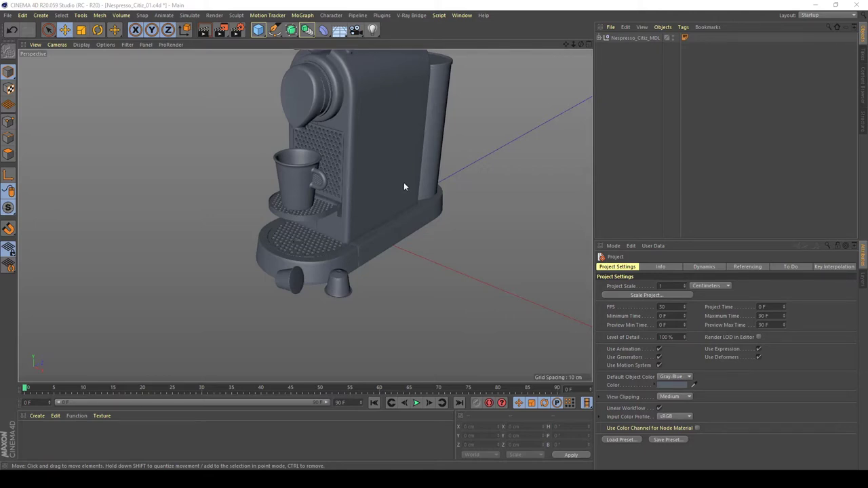
Orbit around the coffee machine to view it from the front, low angles and its other side
{"action": "left_click_drag", "start_coordinate": [404, 187], "coordinate": [416, 204], "text": "alt"}
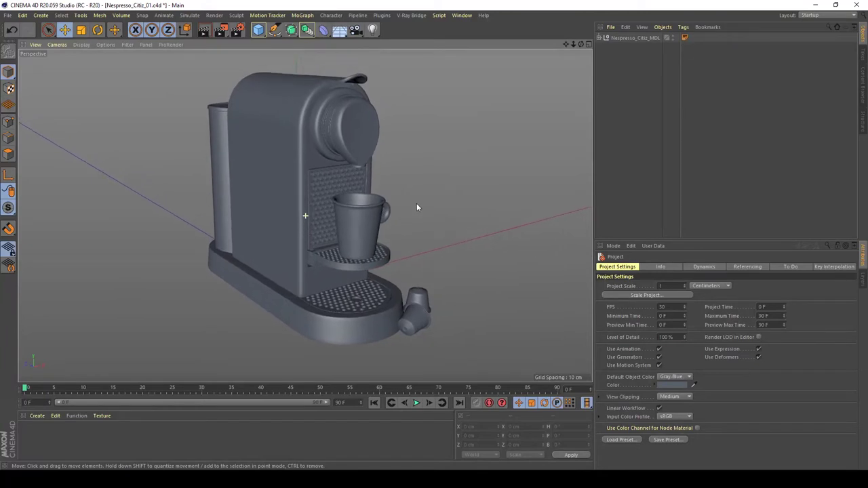
{"action": "left_click_drag", "start_coordinate": [358, 243], "coordinate": [344, 241], "text": "alt"}
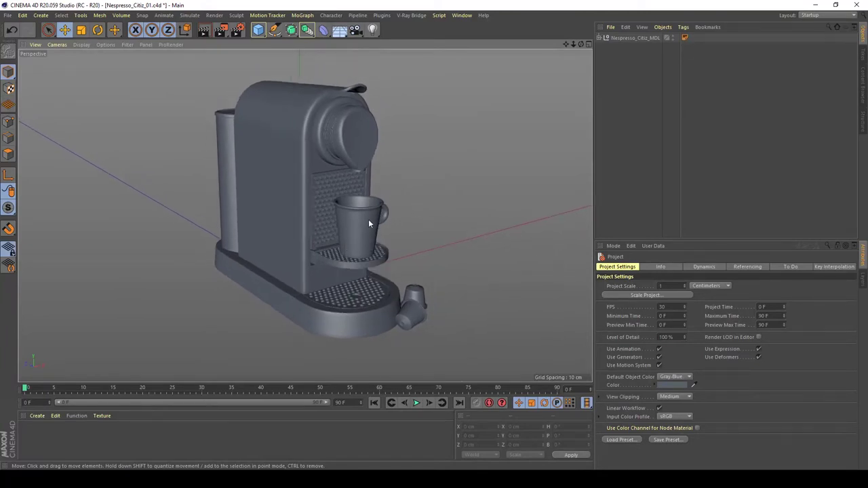
{"action": "left_click_drag", "start_coordinate": [428, 224], "coordinate": [347, 240], "text": "alt"}
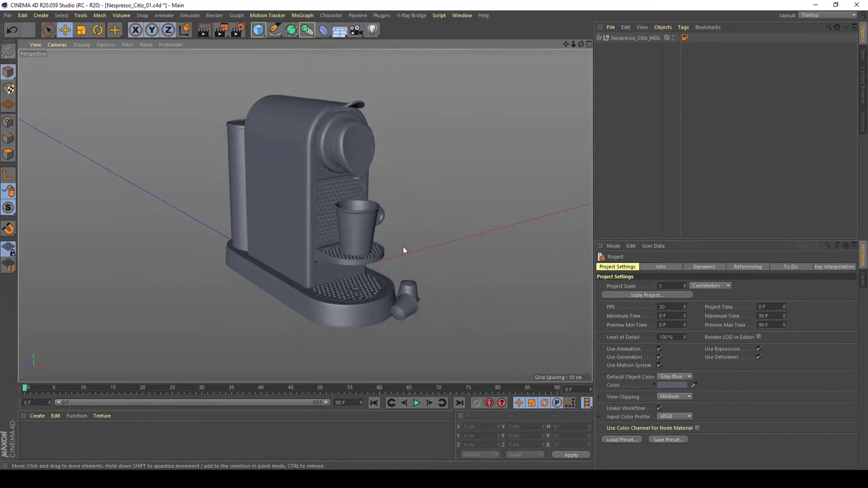
{"action": "left_click_drag", "start_coordinate": [422, 266], "coordinate": [326, 271], "text": "alt"}
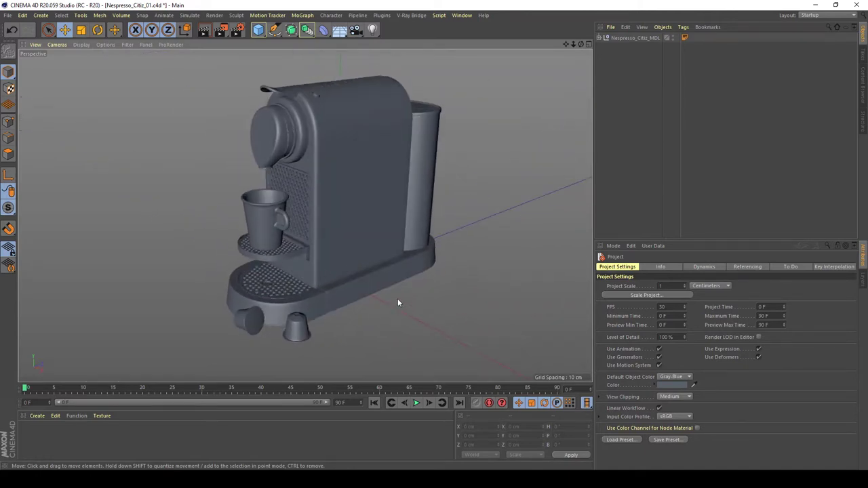
{"action": "left_click_drag", "start_coordinate": [397, 299], "coordinate": [352, 287], "text": "alt"}
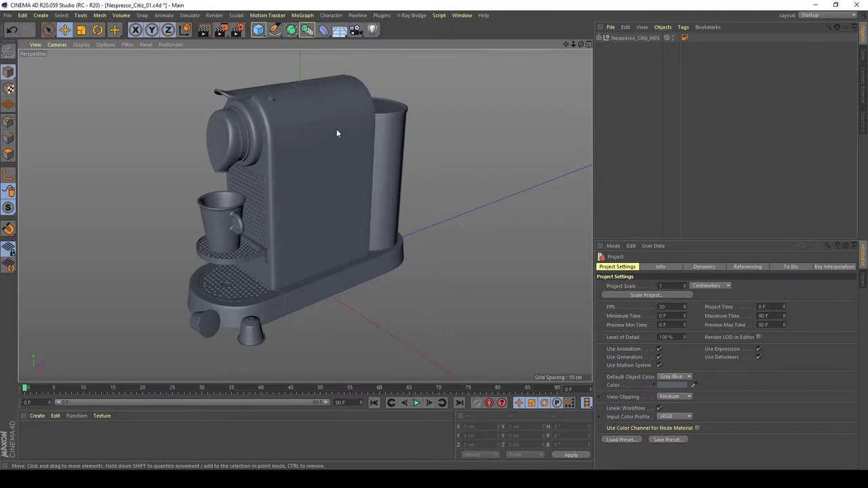
Add a 400 × 400 cm plane with 1 width and height segment, make it editable, and zoom out
{"action": "left_click", "coordinate": [258, 29]}
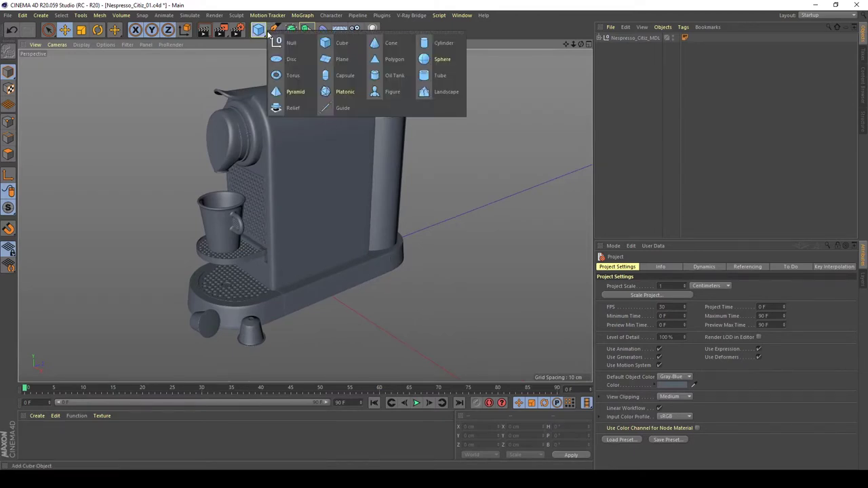
{"action": "left_click", "coordinate": [354, 61]}
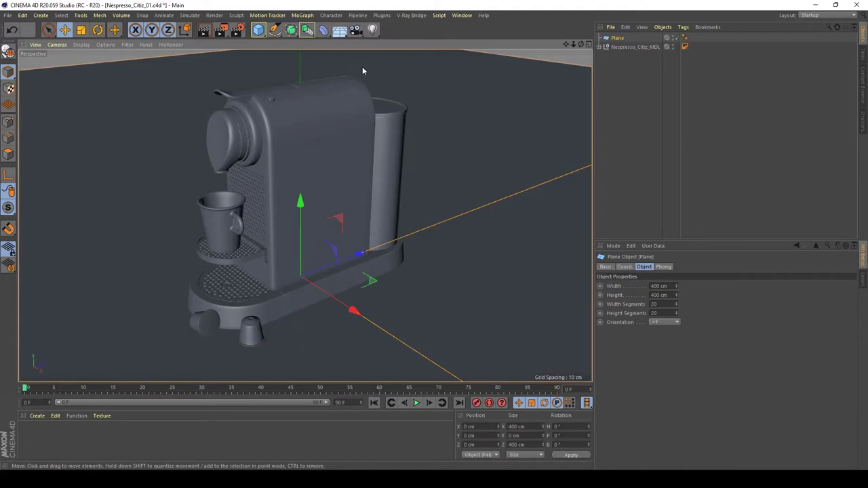
{"action": "left_click", "coordinate": [661, 304]}
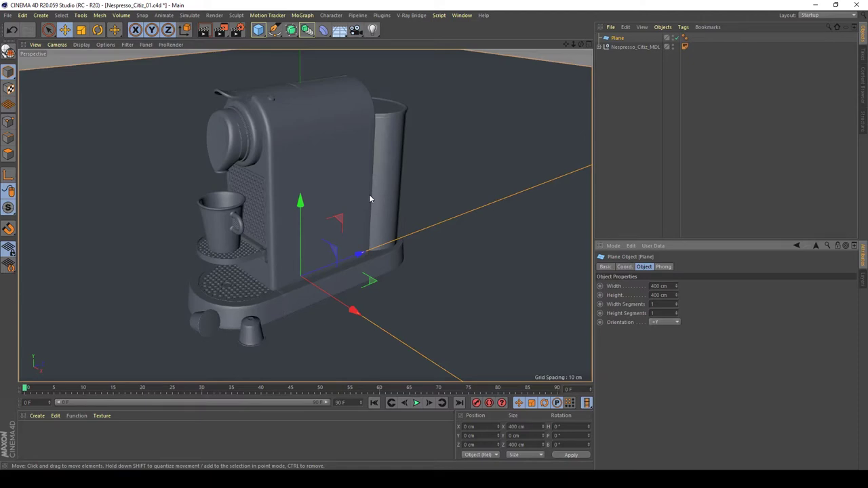
{"action": "key", "text": "c"}
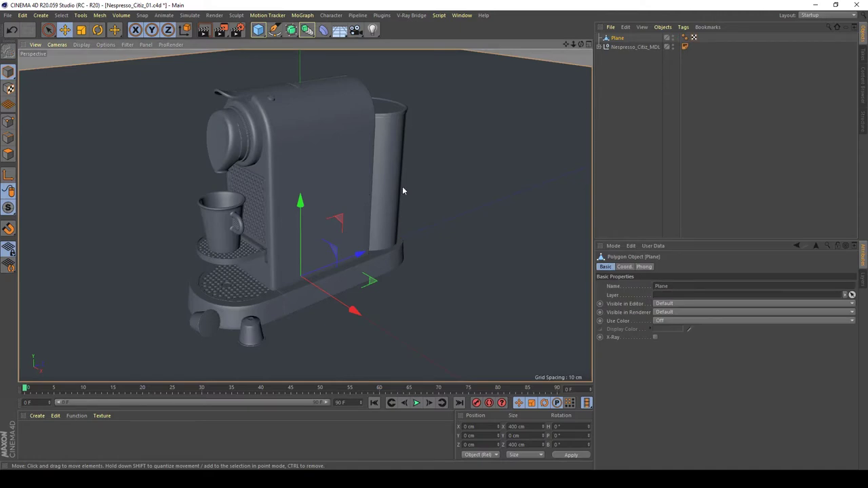
{"action": "right_click_drag", "start_coordinate": [418, 183], "coordinate": [217, 192], "text": "alt"}
{"action": "left_click_drag", "start_coordinate": [217, 192], "coordinate": [390, 244], "text": "alt"}
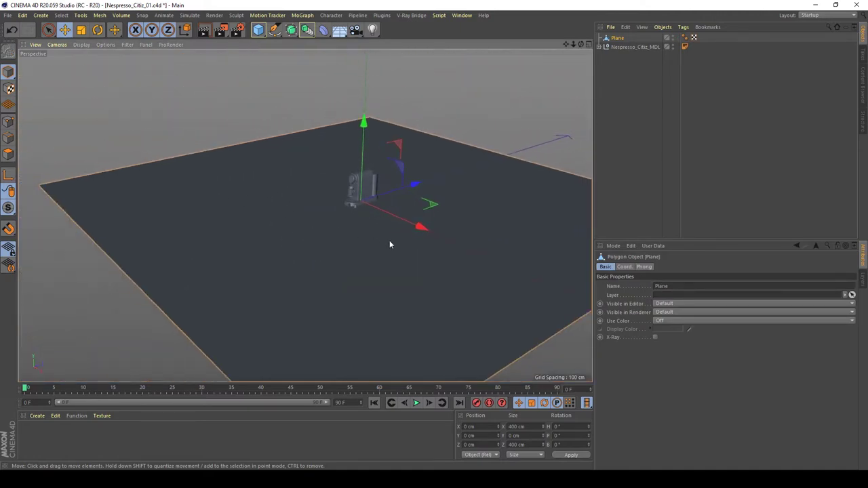
{"action": "middle_click_drag", "start_coordinate": [390, 244], "coordinate": [335, 249], "text": "alt"}
Extrude the plane's far edge at a 90° edge angle upward into a back wall about 208 cm tall
{"action": "left_click", "coordinate": [8, 137]}
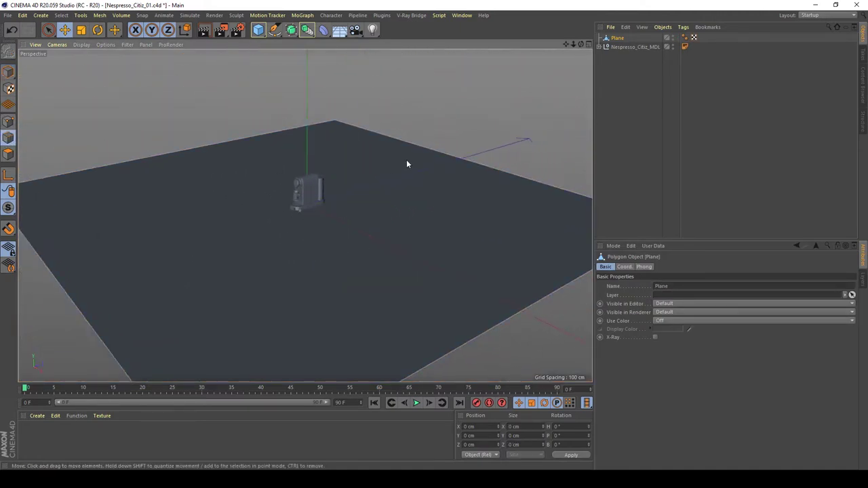
{"action": "left_click", "coordinate": [429, 152]}
{"action": "key", "text": "d"}
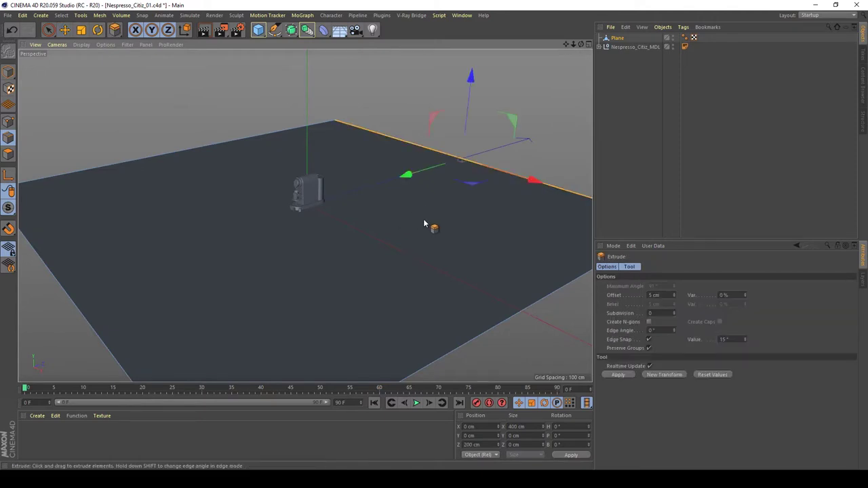
{"action": "left_click_drag", "start_coordinate": [396, 246], "coordinate": [421, 246]}
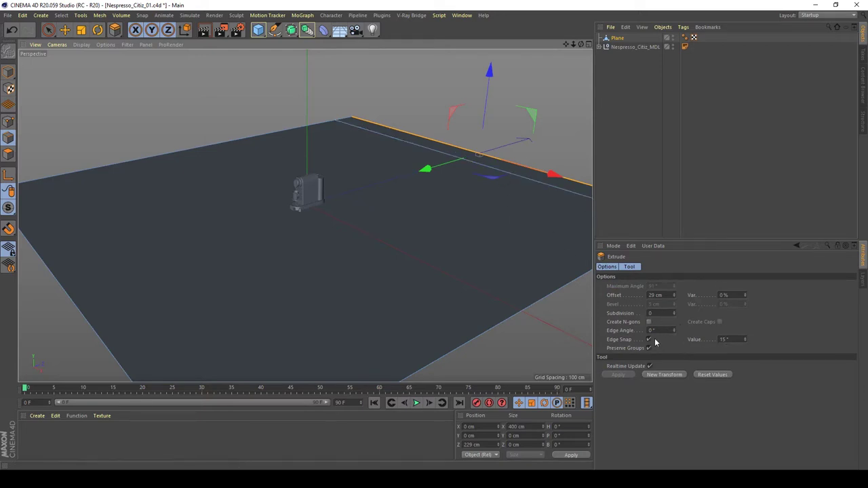
{"action": "left_click", "coordinate": [618, 329]}
{"action": "type", "text": "9"}
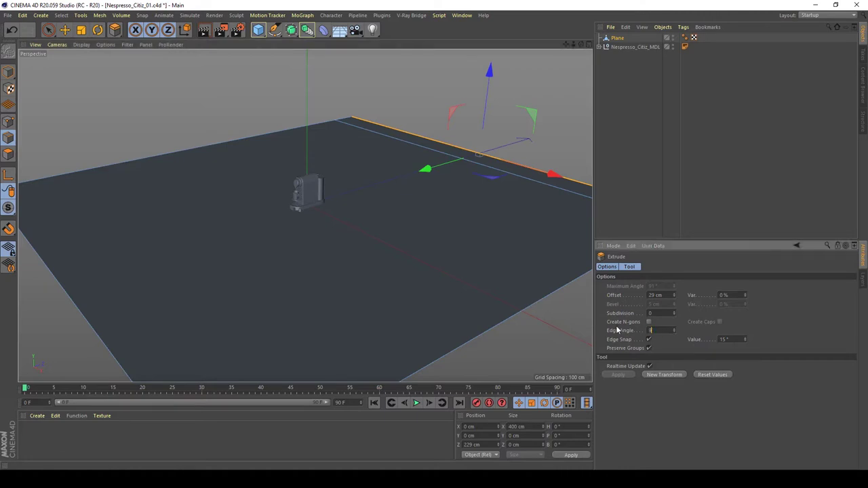
{"action": "type", "text": "0"}
{"action": "key", "text": "Return"}
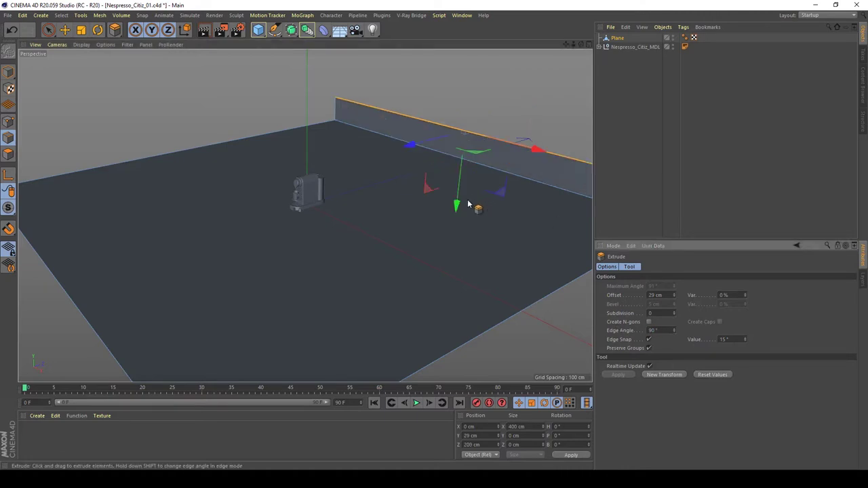
{"action": "left_click_drag", "start_coordinate": [479, 205], "coordinate": [473, 51]}
{"action": "left_click_drag", "start_coordinate": [441, 277], "coordinate": [374, 258], "text": "alt"}
Move the floor-and-wall backdrop along its Z axis, then return to edge editing
{"action": "key", "text": "e"}
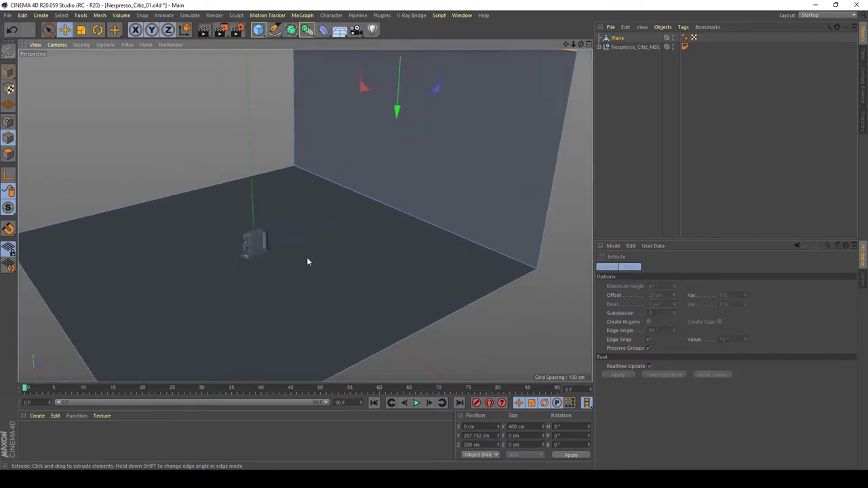
{"action": "key", "text": "Return"}
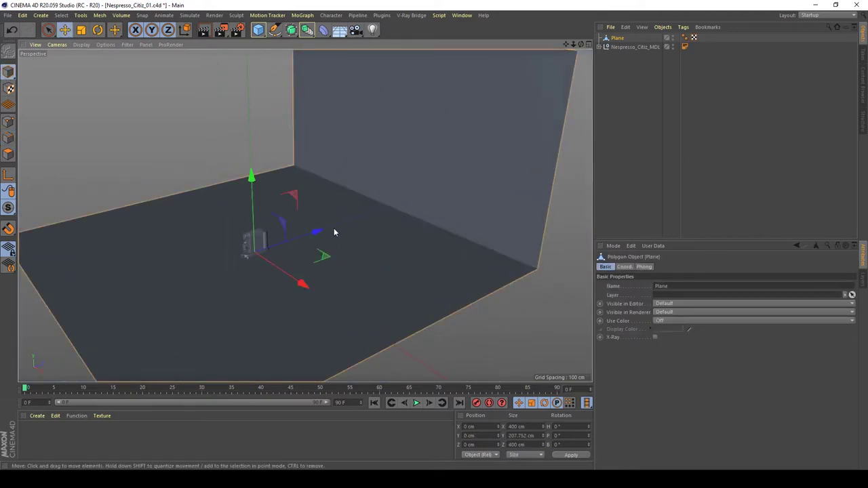
{"action": "left_click_drag", "start_coordinate": [333, 229], "coordinate": [286, 252]}
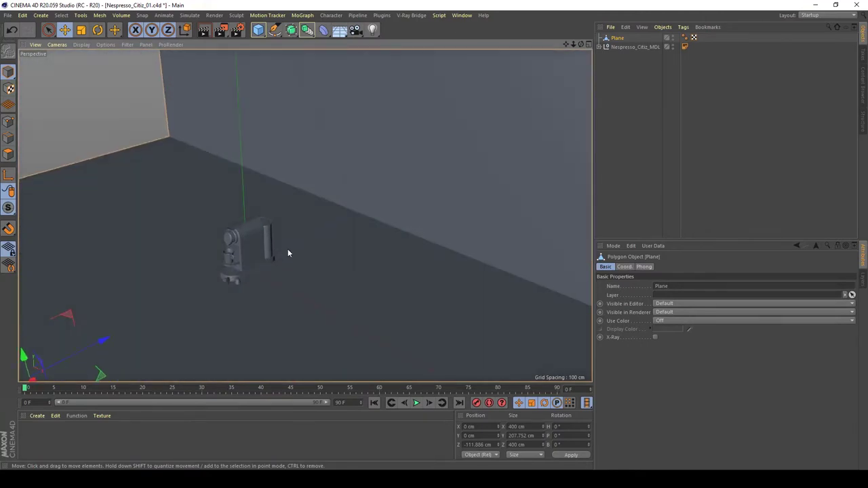
{"action": "key", "text": "Return"}
Bevel the floor-wall edge with 42 cm offset, 5 subdivisions and Phong Break Rounding off
{"action": "left_click", "coordinate": [309, 194]}
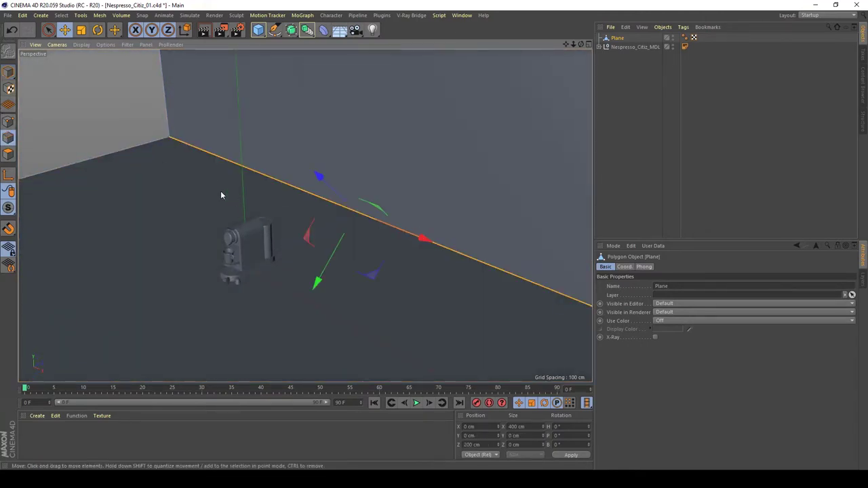
{"action": "right_click", "coordinate": [138, 123]}
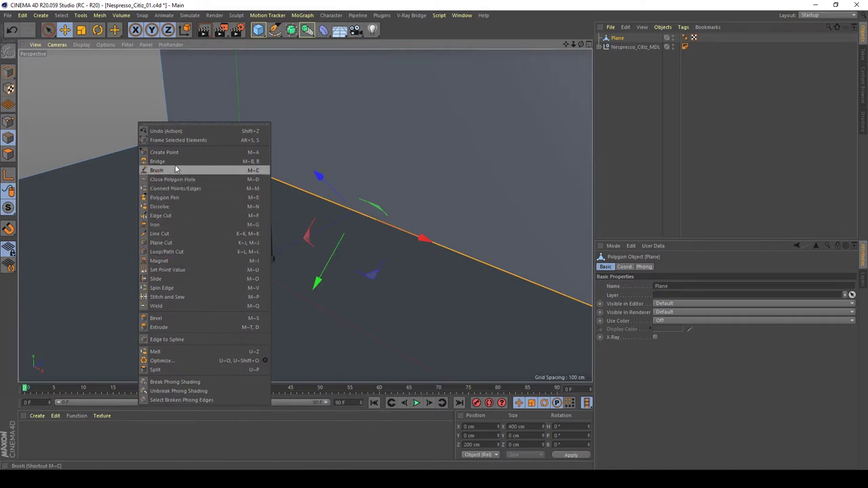
{"action": "left_click", "coordinate": [169, 319]}
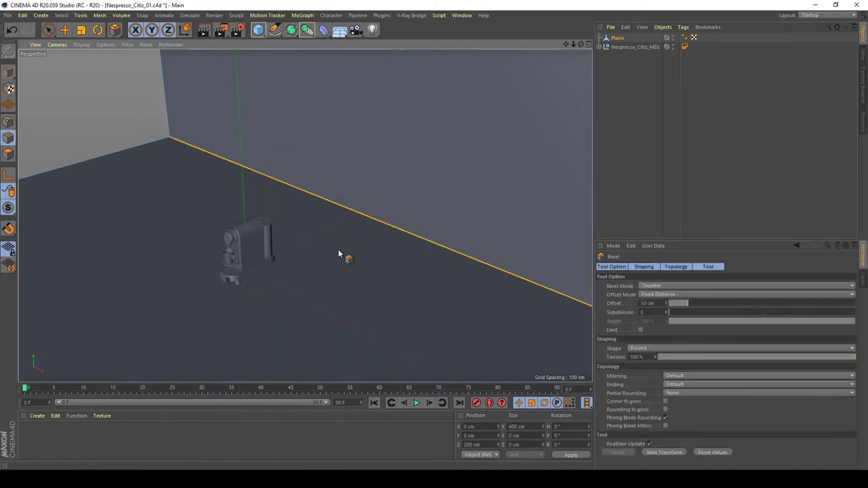
{"action": "left_click_drag", "start_coordinate": [341, 253], "coordinate": [373, 254]}
{"action": "left_click_drag", "start_coordinate": [709, 303], "coordinate": [720, 302]}
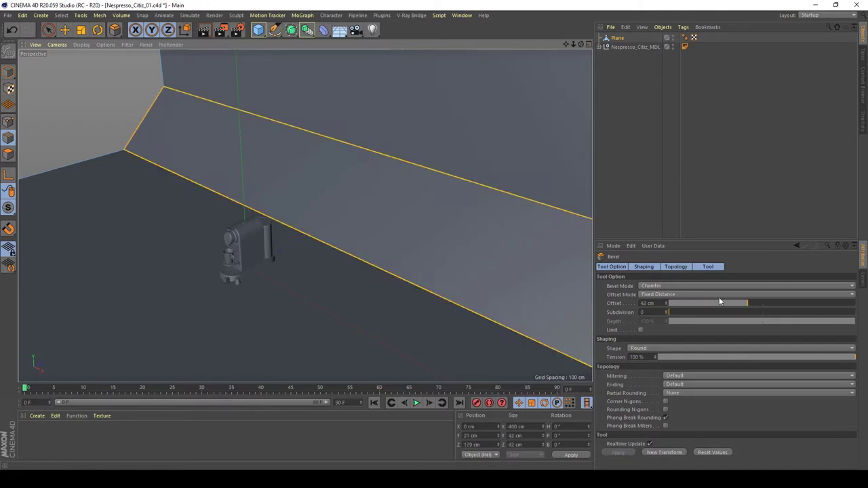
{"action": "left_click_drag", "start_coordinate": [668, 313], "coordinate": [684, 361]}
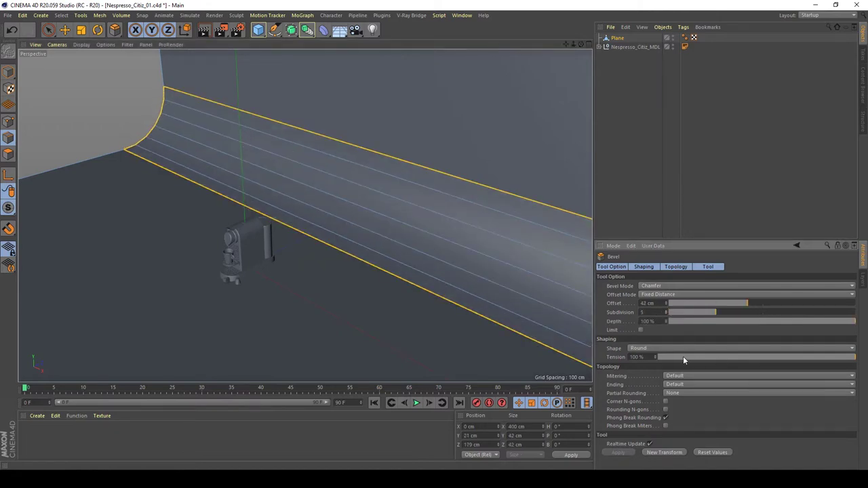
{"action": "left_click", "coordinate": [665, 418]}
{"action": "key", "text": "e"}
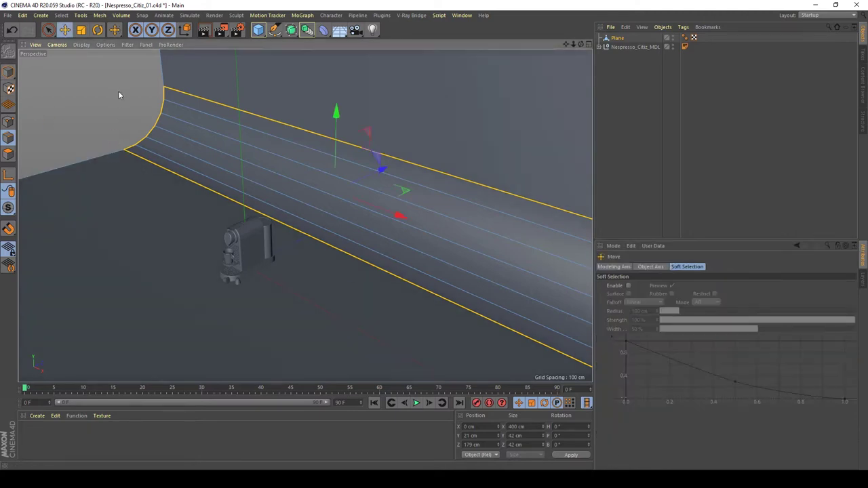
{"action": "left_click", "coordinate": [151, 117]}
{"action": "left_click_drag", "start_coordinate": [299, 244], "coordinate": [389, 240], "text": "alt"}
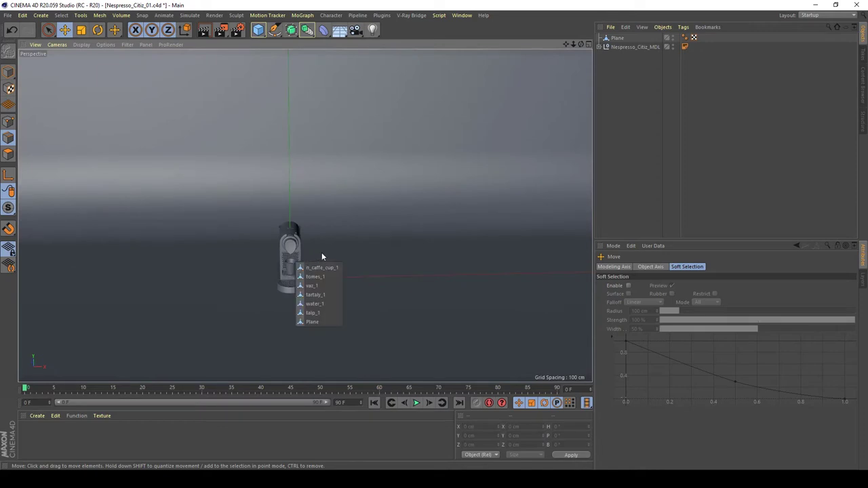
Zoom in to a three-quarter view of the machine and show the V-Ray Bridge camera types
{"action": "scroll", "coordinate": [320, 235], "scroll_direction": "up", "scroll_amount": 5}
{"action": "left_click_drag", "start_coordinate": [287, 287], "coordinate": [274, 258], "text": "alt"}
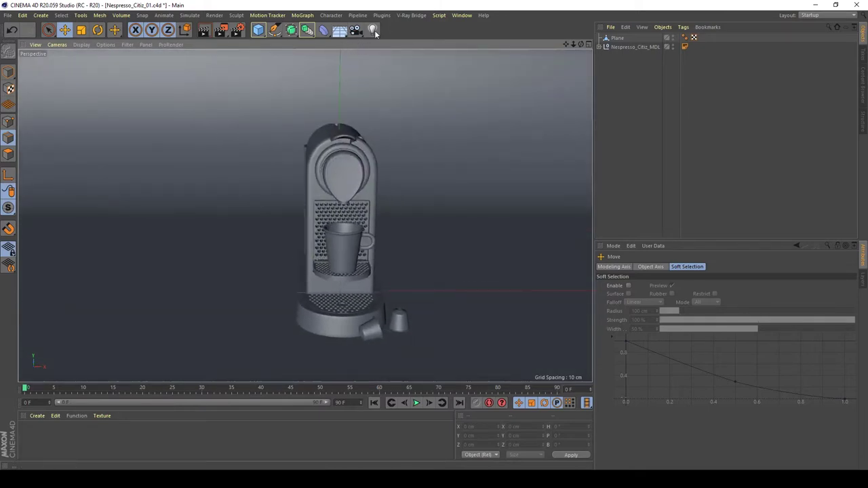
{"action": "left_click", "coordinate": [412, 15]}
{"action": "mouse_move", "coordinate": [431, 51]}
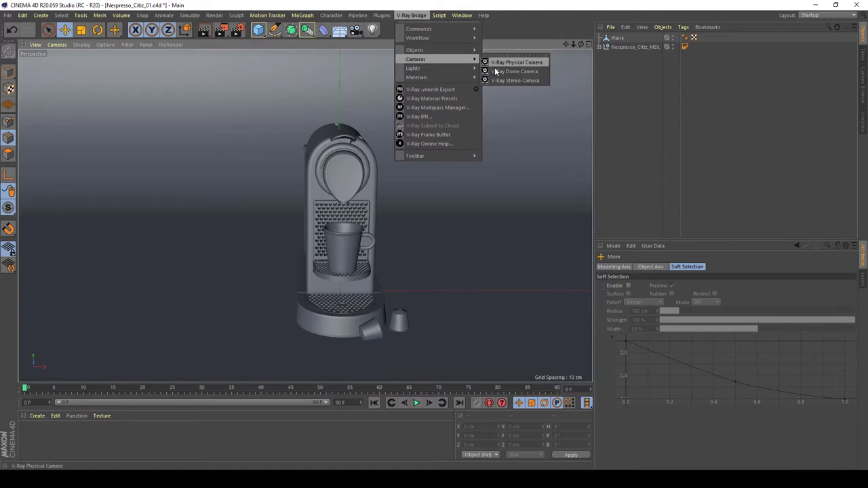
Add a V-Ray Physical Camera and set its heading and pitch to 0°
{"action": "left_click", "coordinate": [503, 63]}
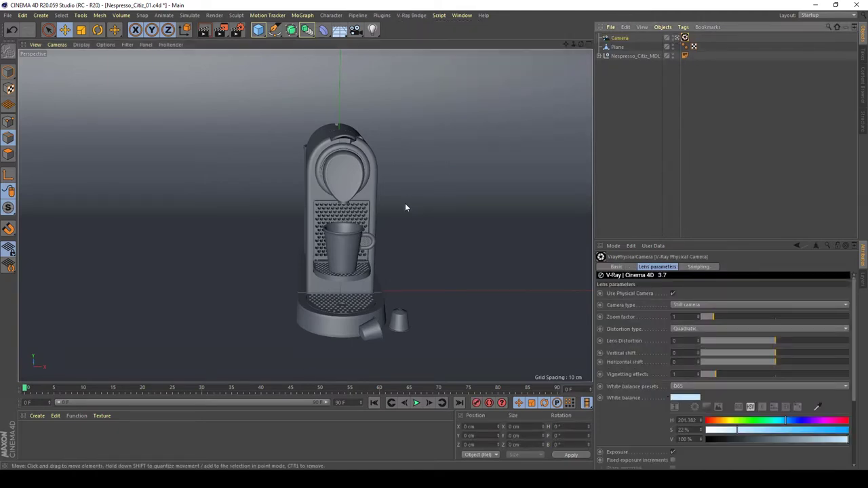
{"action": "left_click_drag", "start_coordinate": [405, 206], "coordinate": [316, 206], "text": "alt"}
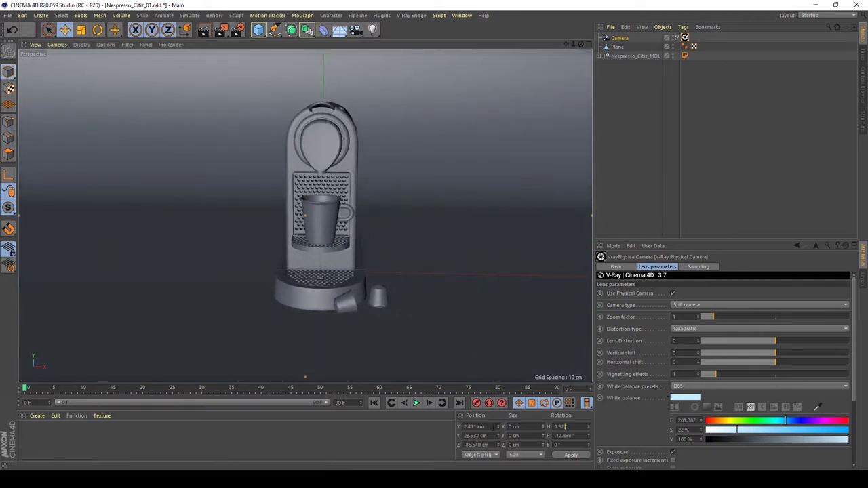
{"action": "type", "text": "0"}
{"action": "key", "text": "Return"}
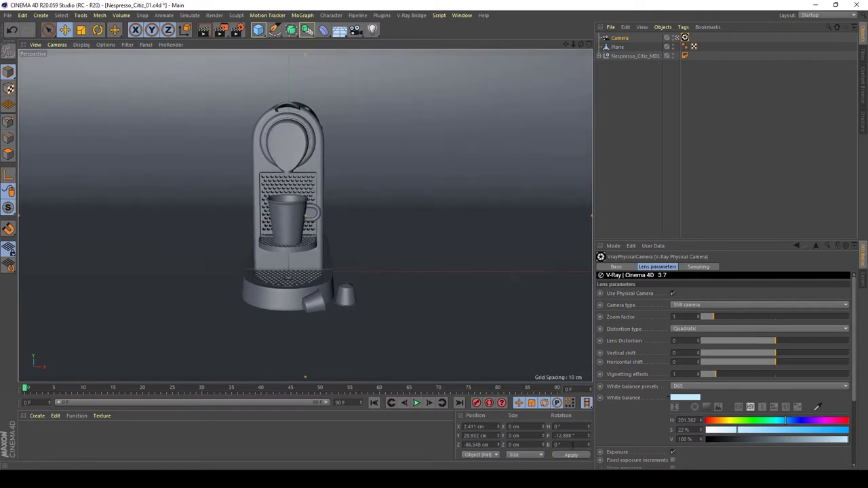
{"action": "double_click", "coordinate": [564, 436]}
{"action": "type", "text": "0"}
{"action": "key", "text": "Return"}
Frame the whole machine centred in the camera view, looking slightly down on it
{"action": "middle_click_drag", "start_coordinate": [321, 257], "coordinate": [341, 164], "text": "alt"}
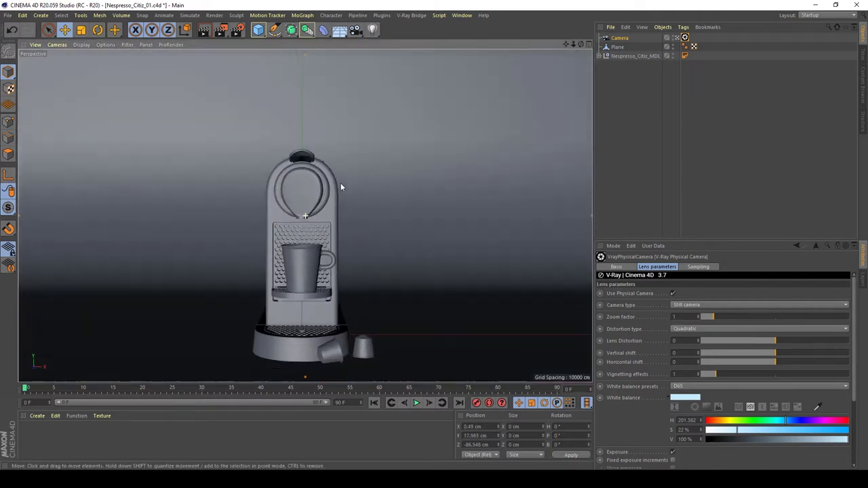
{"action": "scroll", "coordinate": [340, 164], "scroll_direction": "up", "scroll_amount": 2}
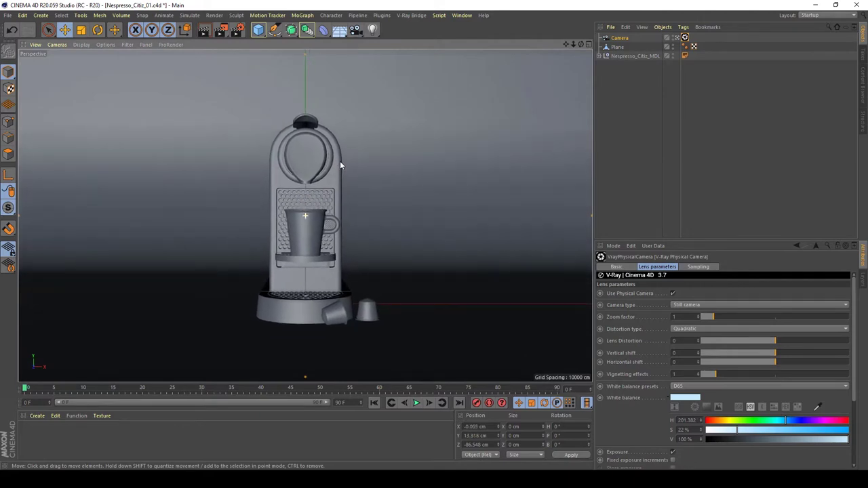
{"action": "scroll", "coordinate": [318, 218], "scroll_direction": "up", "scroll_amount": 1}
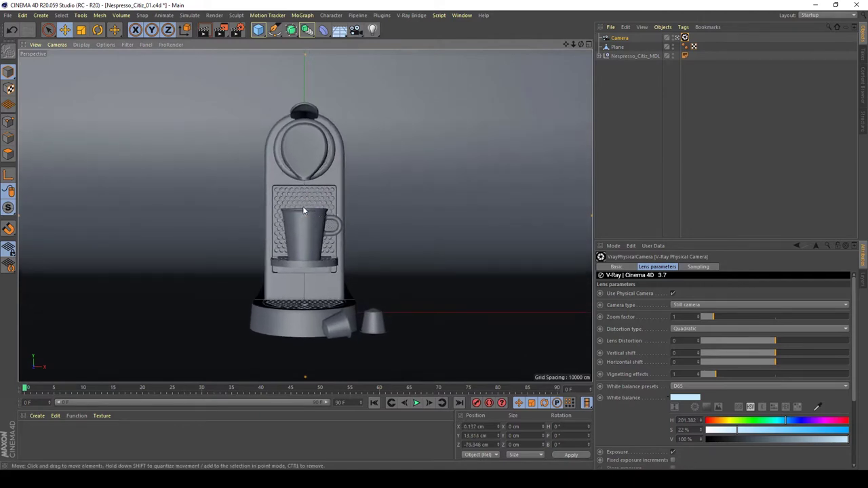
{"action": "left_click_drag", "start_coordinate": [302, 211], "coordinate": [306, 235], "text": "alt"}
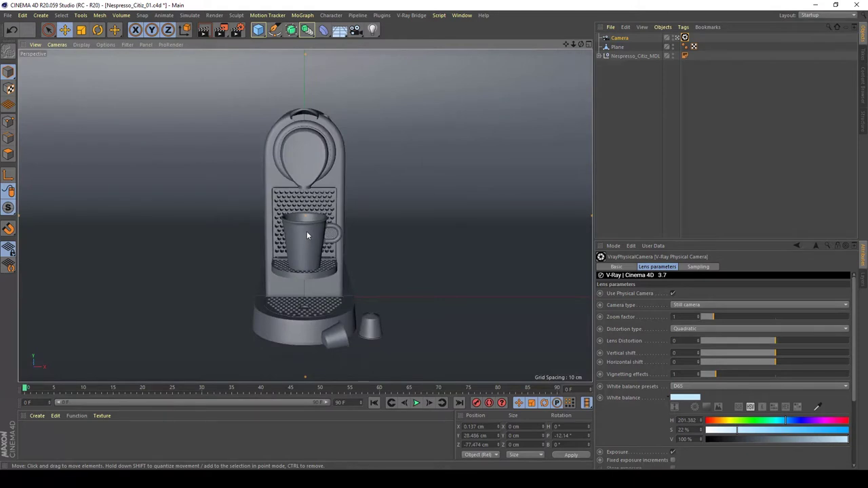
{"action": "middle_click_drag", "start_coordinate": [307, 235], "coordinate": [315, 215], "text": "alt"}
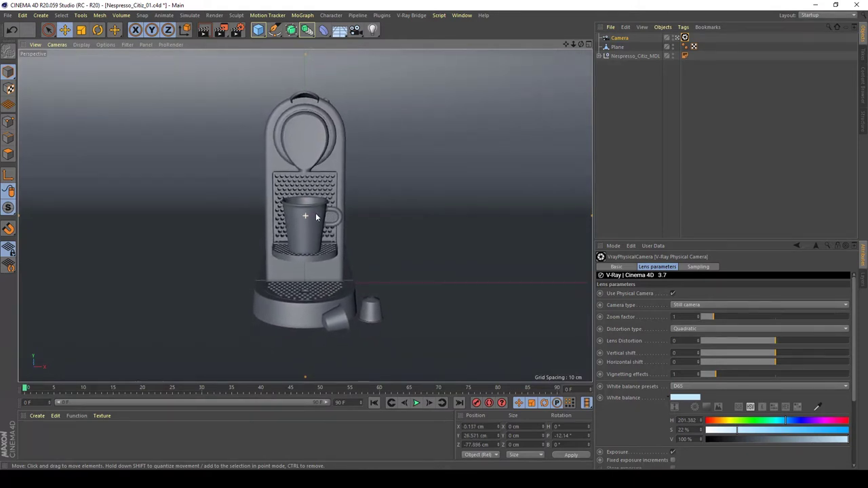
{"action": "scroll", "coordinate": [312, 214], "scroll_direction": "down", "scroll_amount": 3}
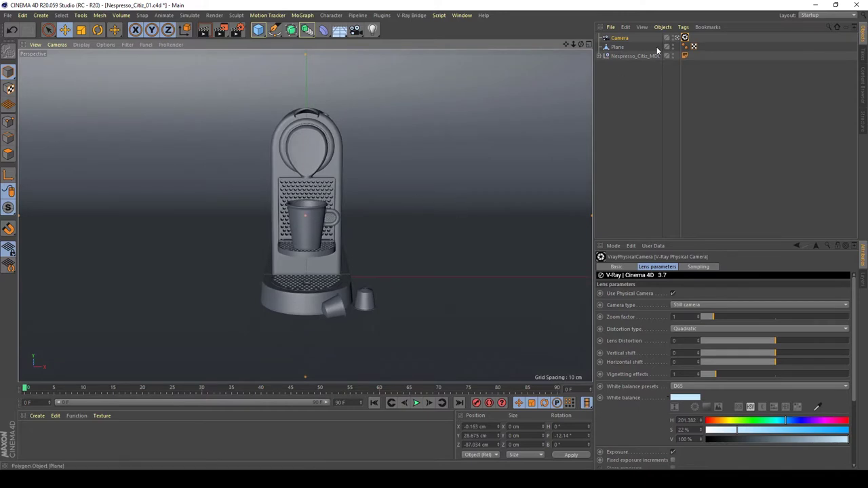
Add a CINEMA 4D Protection tag to the Camera object
{"action": "right_click", "coordinate": [621, 39]}
{"action": "mouse_move", "coordinate": [627, 44]}
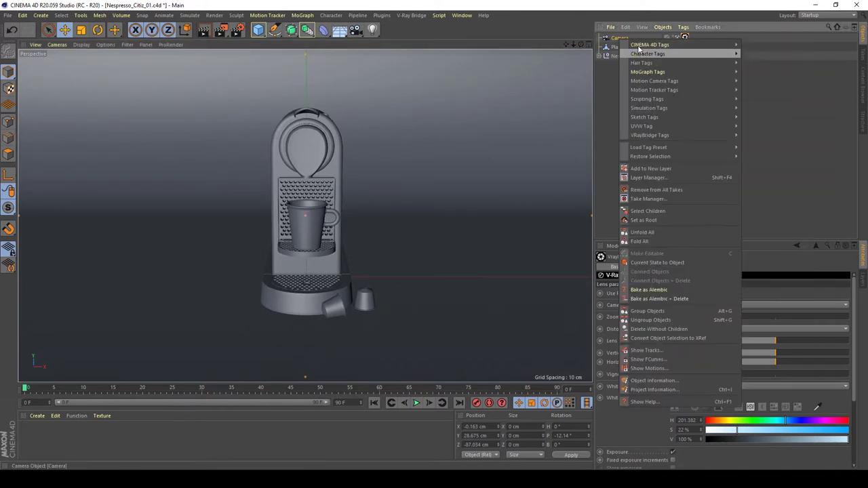
{"action": "left_click", "coordinate": [761, 190]}
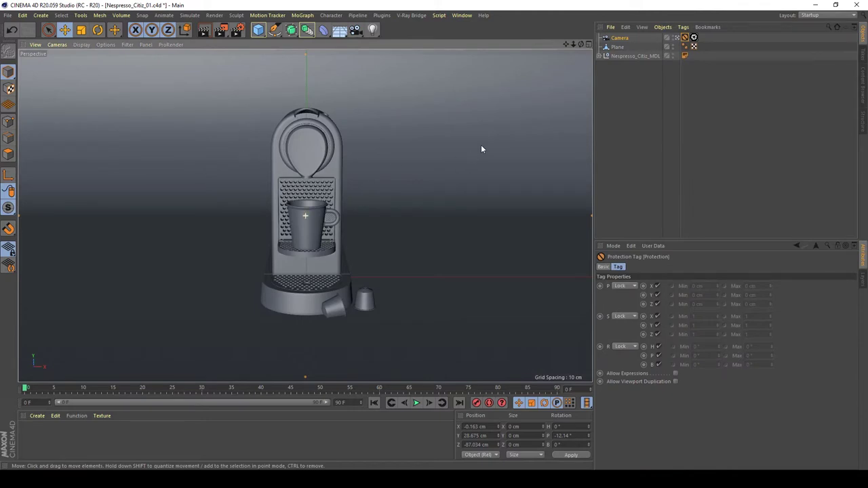
{"action": "left_click", "coordinate": [775, 98]}
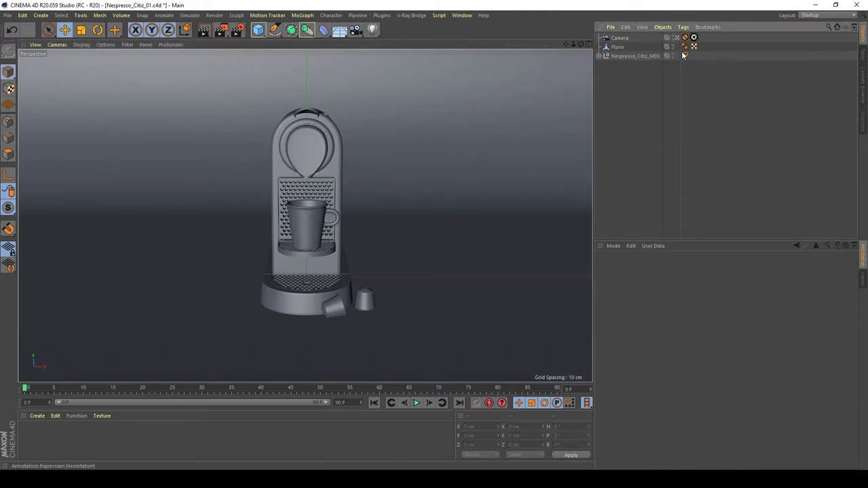
Rename the Plane object to BG and select the Nespresso_Citiz_MDL model
{"action": "double_click", "coordinate": [618, 47]}
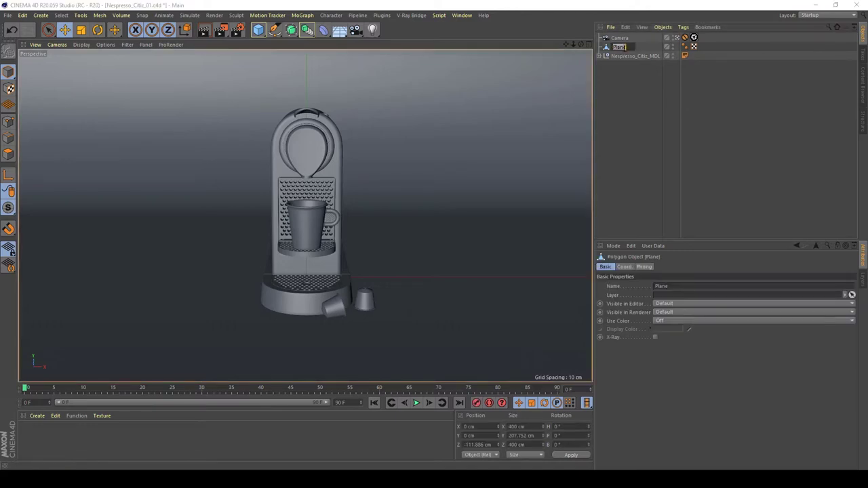
{"action": "type", "text": "BG"}
{"action": "key", "text": "Return"}
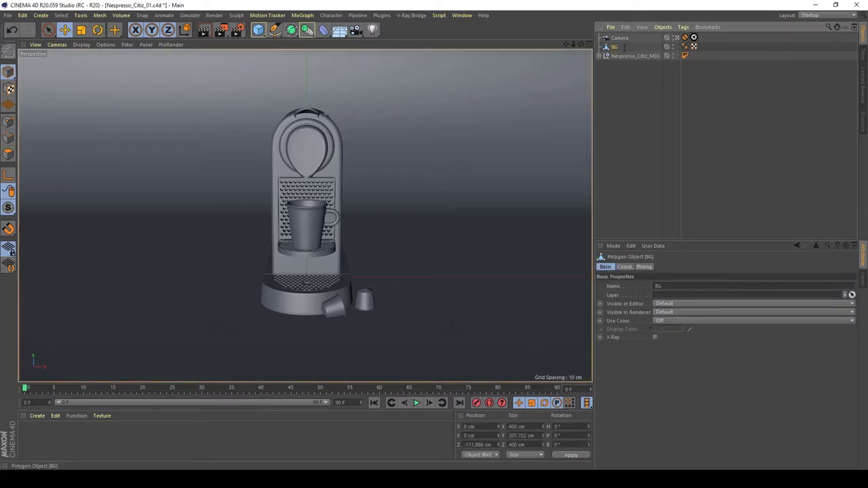
{"action": "left_click", "coordinate": [624, 106]}
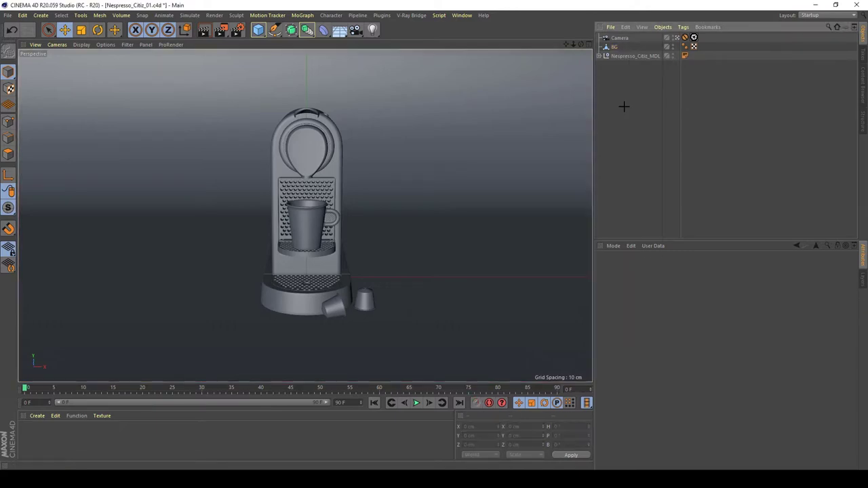
{"action": "left_click", "coordinate": [611, 55]}
Rotate Nespresso_Citiz_MDL to heading 22.5° and deselect it
{"action": "key", "text": "r"}
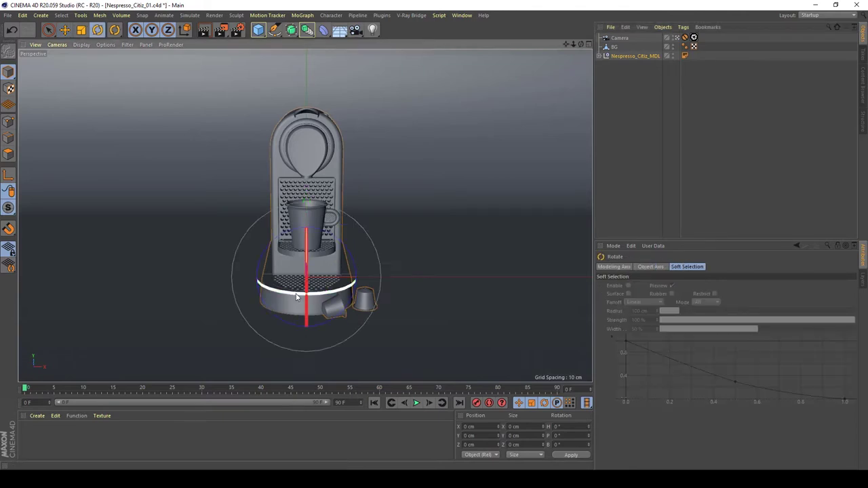
{"action": "left_click_drag", "start_coordinate": [299, 298], "coordinate": [320, 299]}
{"action": "left_click", "coordinate": [697, 186]}
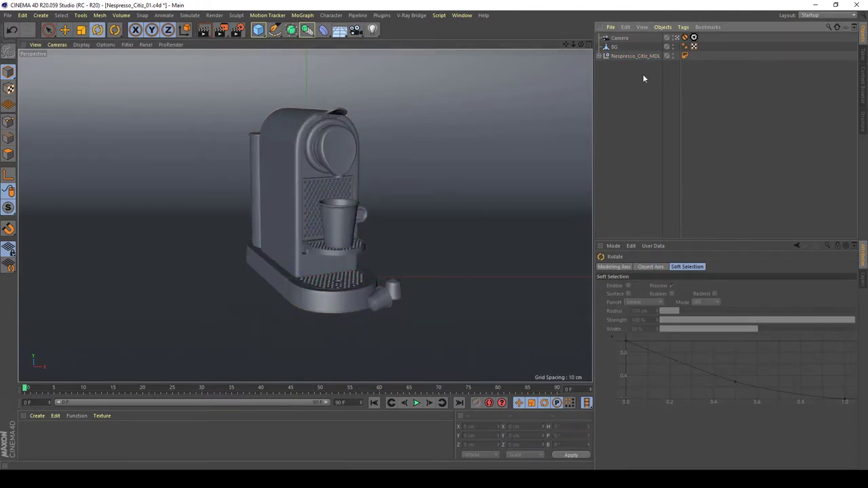
{"action": "key", "text": "ctrl+z"}
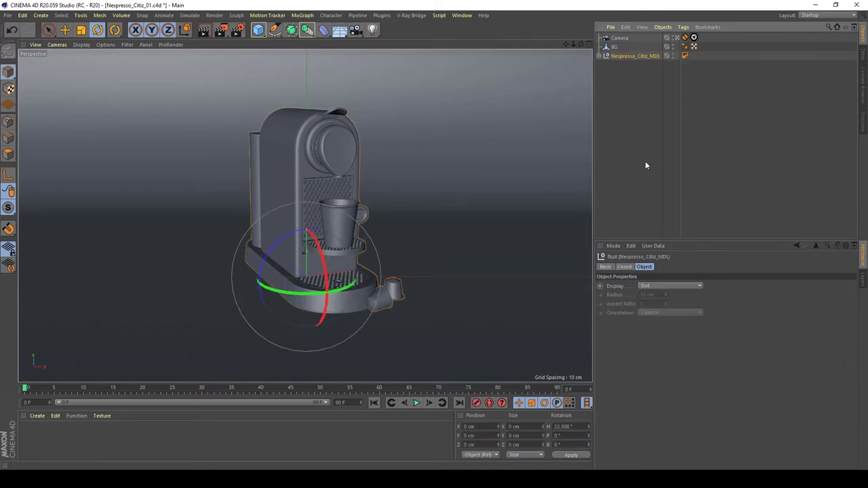
{"action": "left_click", "coordinate": [670, 158]}
Save the scene as Nespresso_Citiz_01.c4d
{"action": "key", "text": "ctrl+s"}
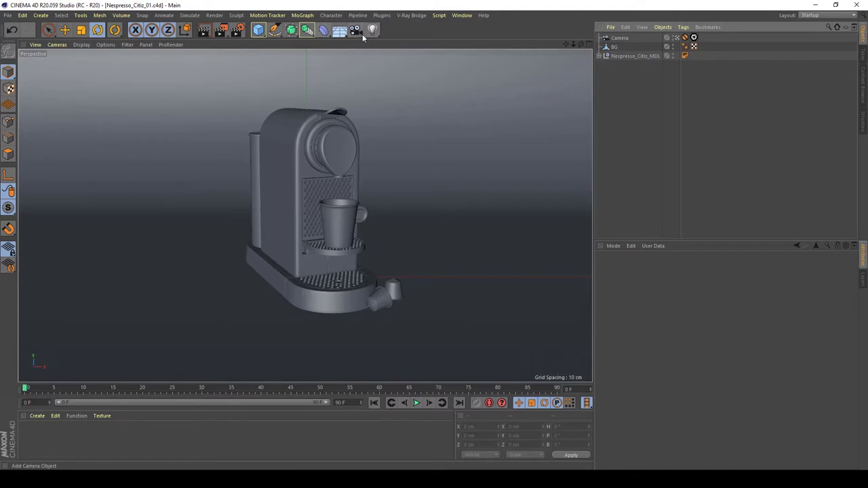
{"action": "left_click", "coordinate": [410, 21]}
{"action": "left_click", "coordinate": [417, 11]}
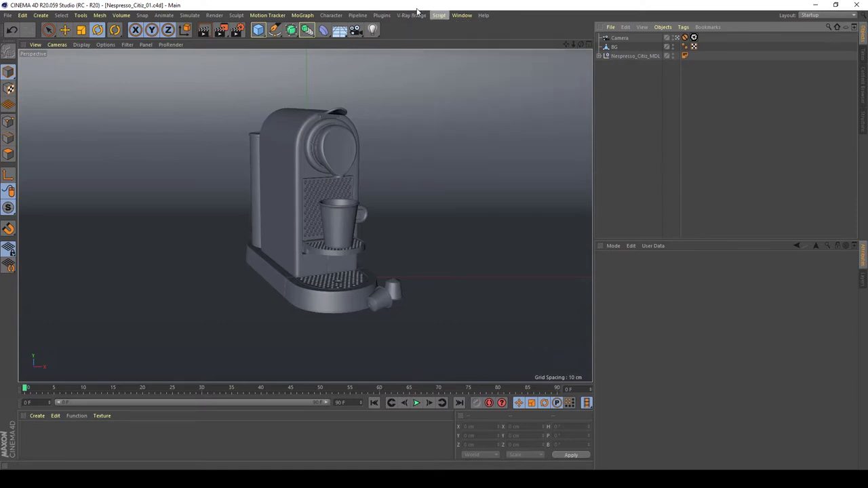
Set the renderer to V-Ray Bridge with Irradiance Map primary and Light Cache secondary GI
{"action": "left_click", "coordinate": [237, 29]}
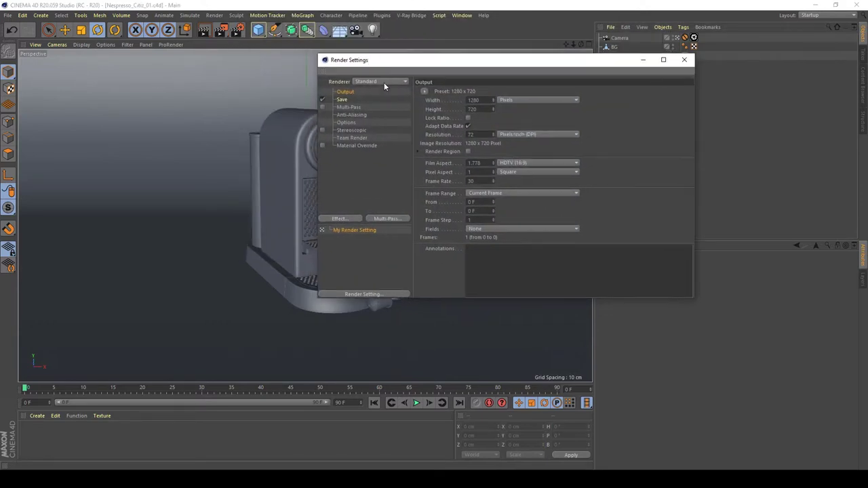
{"action": "left_click", "coordinate": [383, 82]}
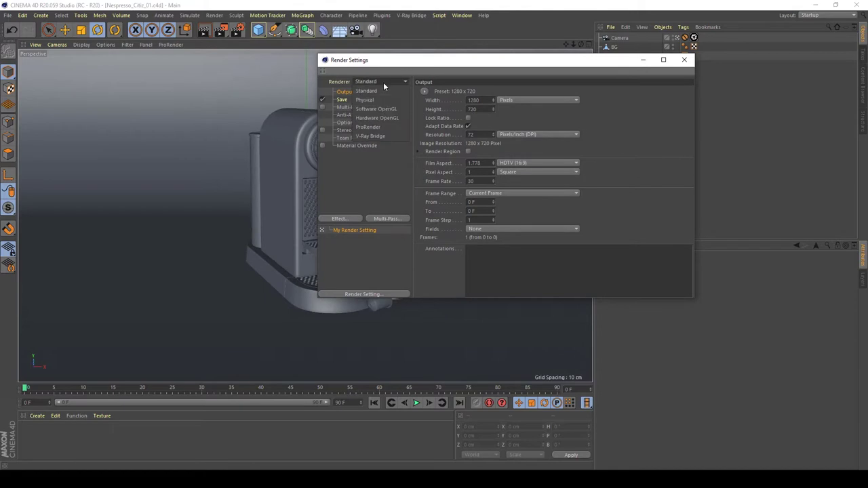
{"action": "left_click", "coordinate": [379, 136]}
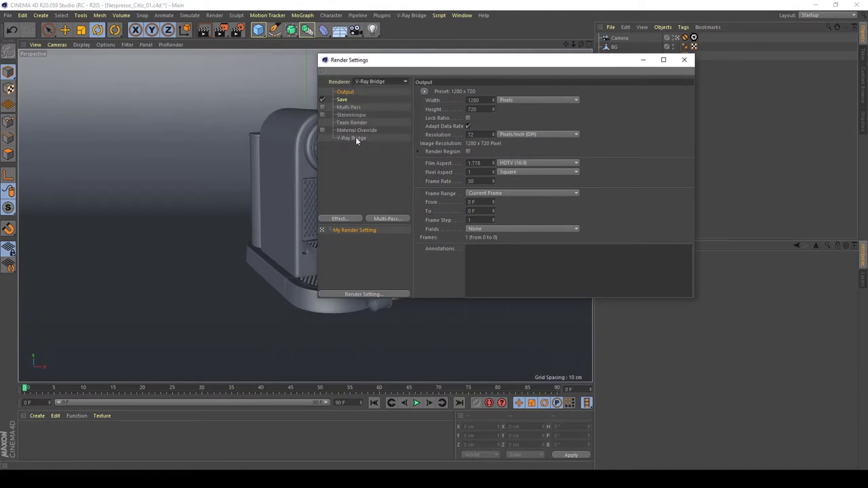
{"action": "left_click", "coordinate": [355, 138]}
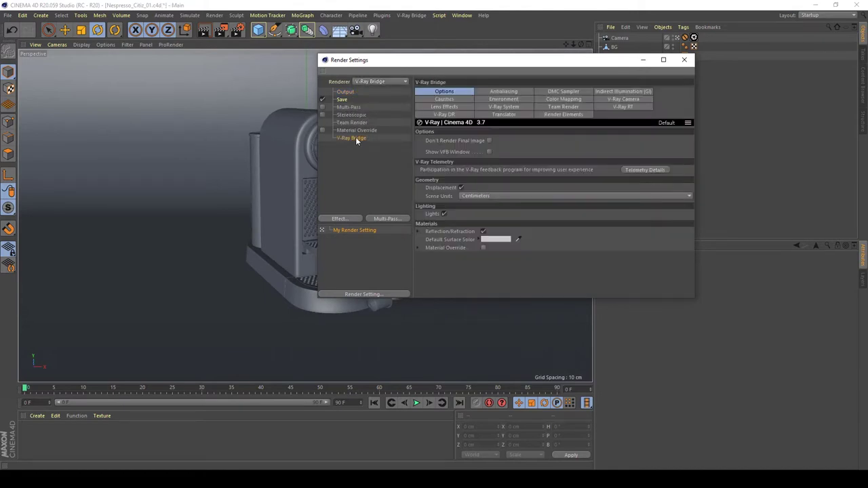
{"action": "left_click", "coordinate": [617, 92]}
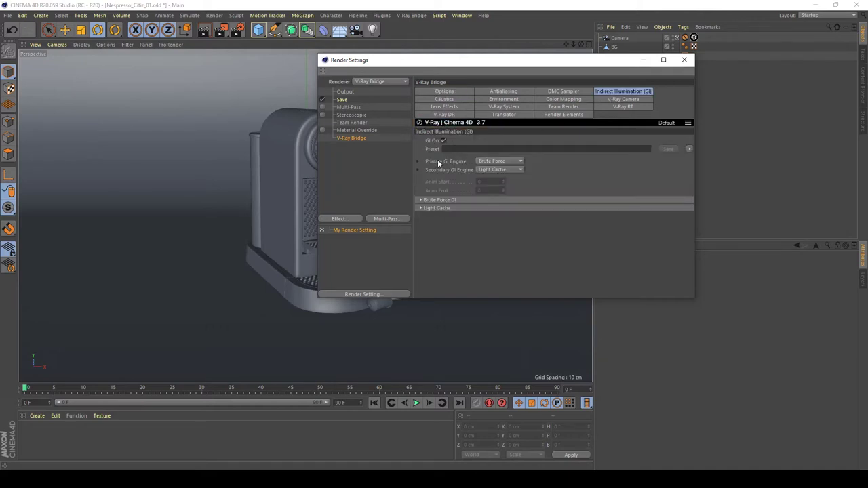
{"action": "left_click", "coordinate": [498, 162]}
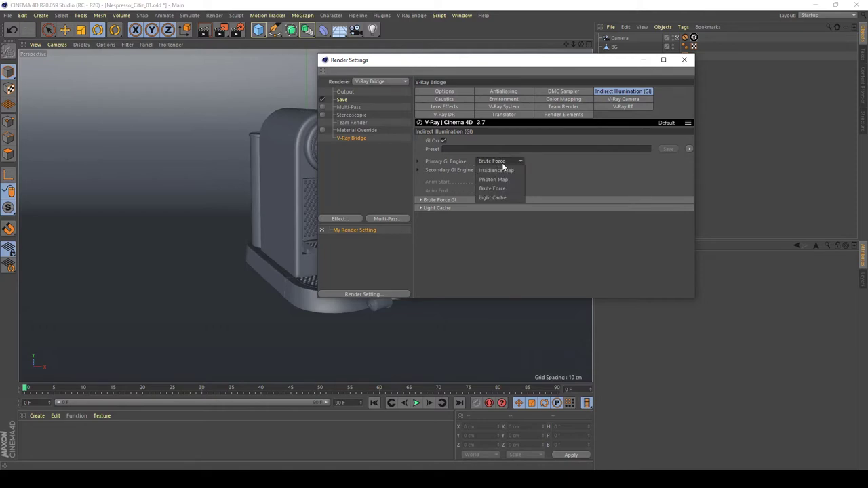
{"action": "left_click", "coordinate": [501, 170]}
{"action": "left_click", "coordinate": [500, 170]}
{"action": "left_click", "coordinate": [502, 173]}
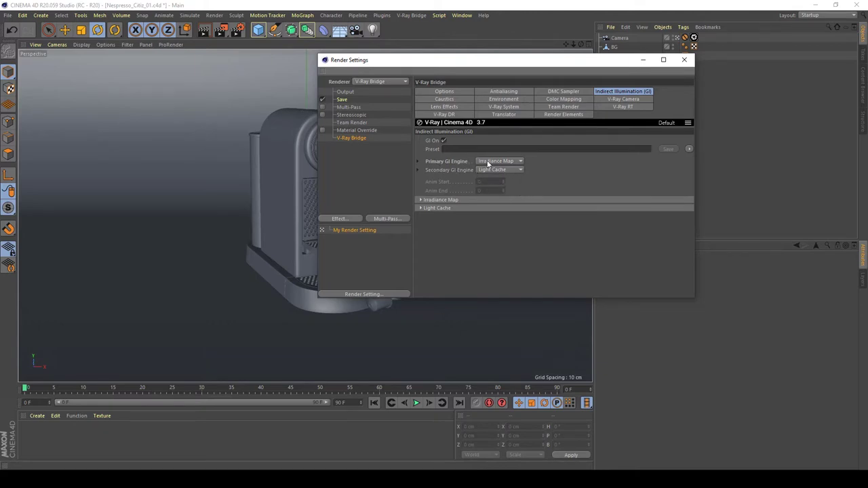
{"action": "left_click", "coordinate": [687, 60]}
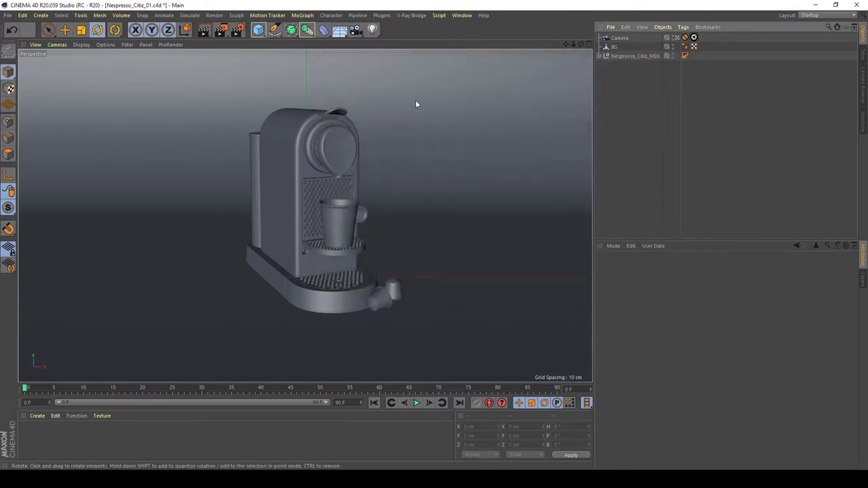
Add a V-Ray Area Rectangle Light and set the viewport display to Quick Shading
{"action": "left_click", "coordinate": [460, 16]}
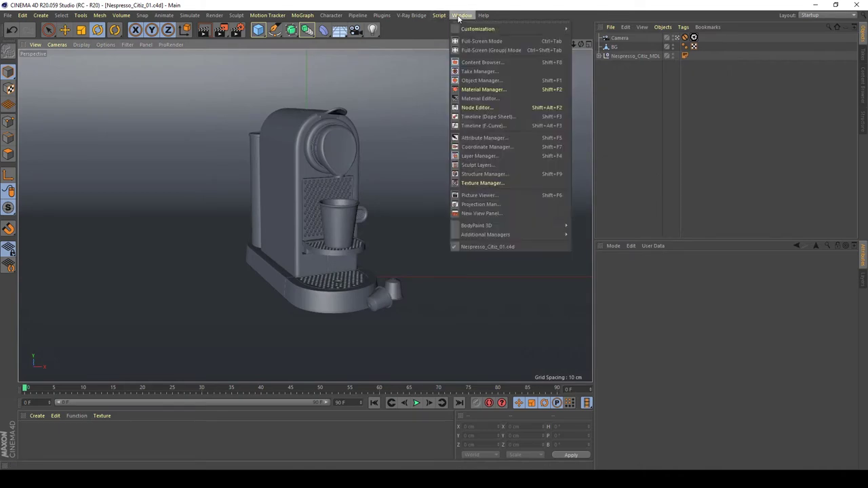
{"action": "mouse_move", "coordinate": [415, 70]}
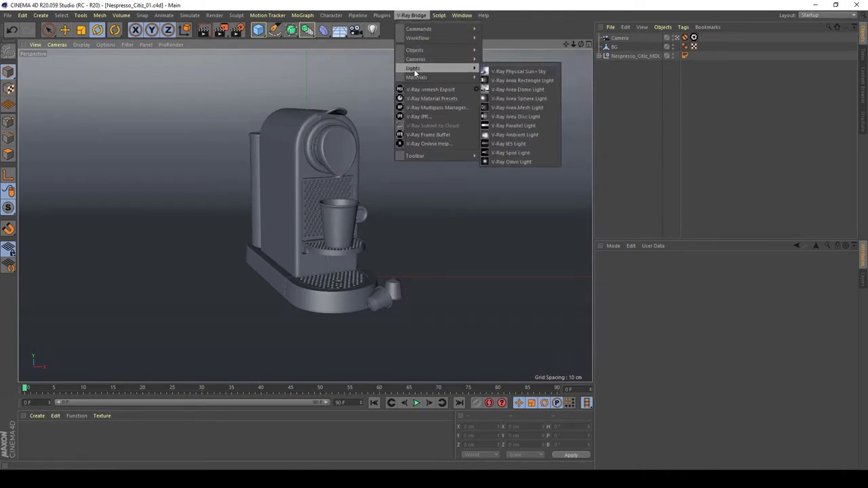
{"action": "left_click", "coordinate": [509, 82]}
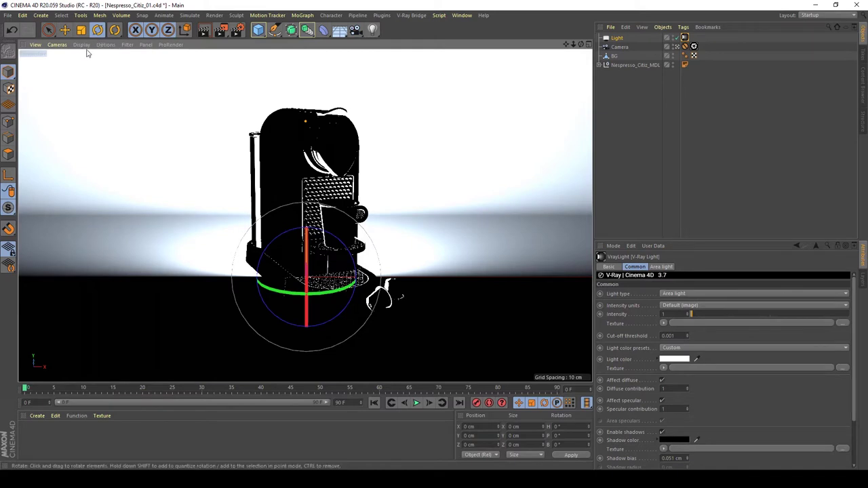
{"action": "left_click", "coordinate": [82, 45]}
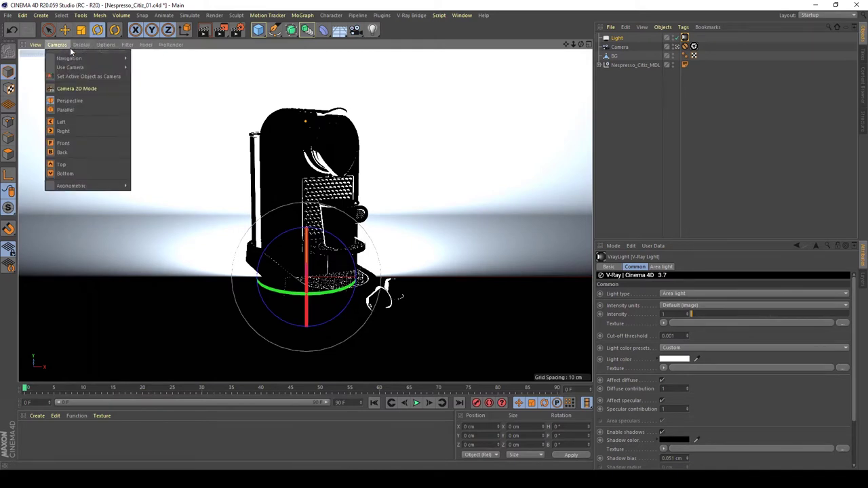
{"action": "left_click", "coordinate": [100, 77]}
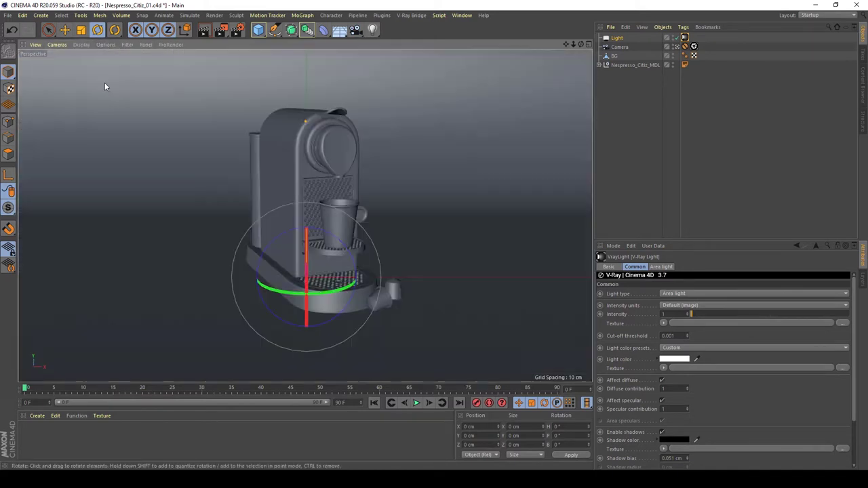
Raise the area light well above the coffee machine
{"action": "key", "text": "e"}
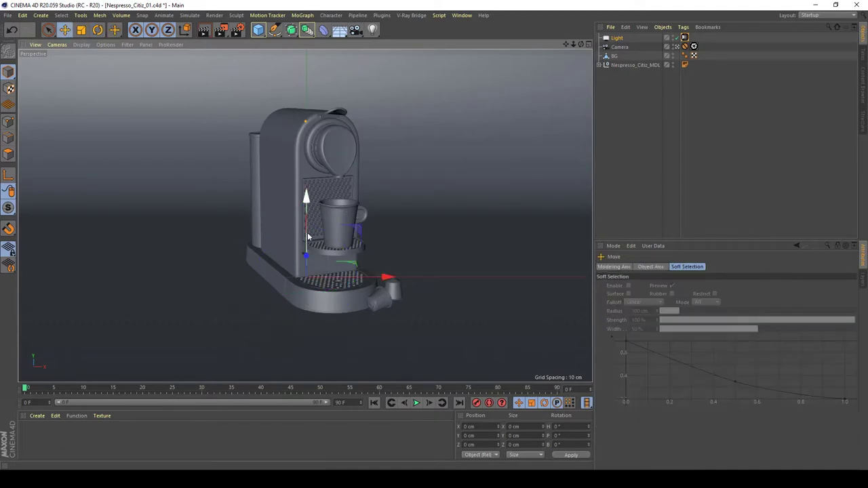
{"action": "left_click_drag", "start_coordinate": [309, 197], "coordinate": [318, 83]}
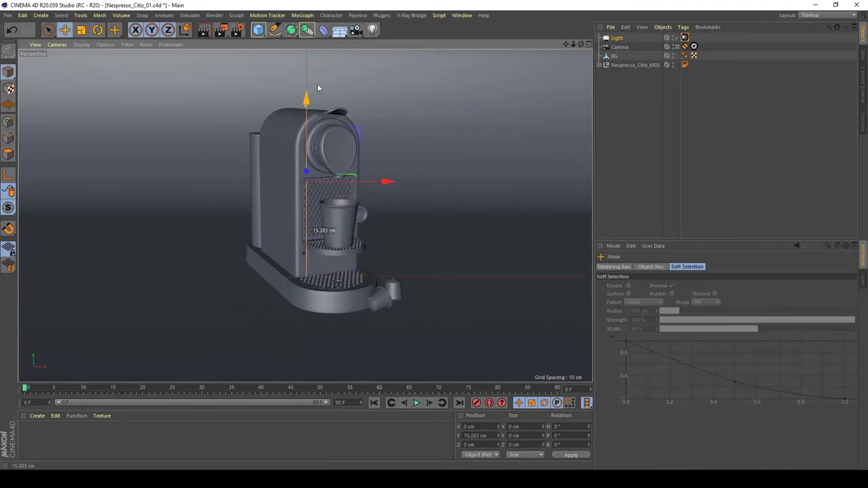
{"action": "left_click", "coordinate": [306, 201]}
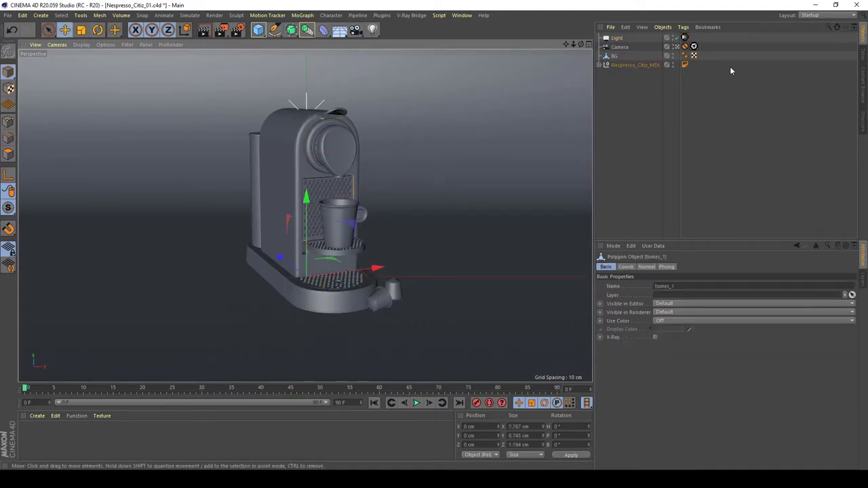
{"action": "left_click", "coordinate": [616, 38]}
{"action": "left_click_drag", "start_coordinate": [312, 73], "coordinate": [312, 63]}
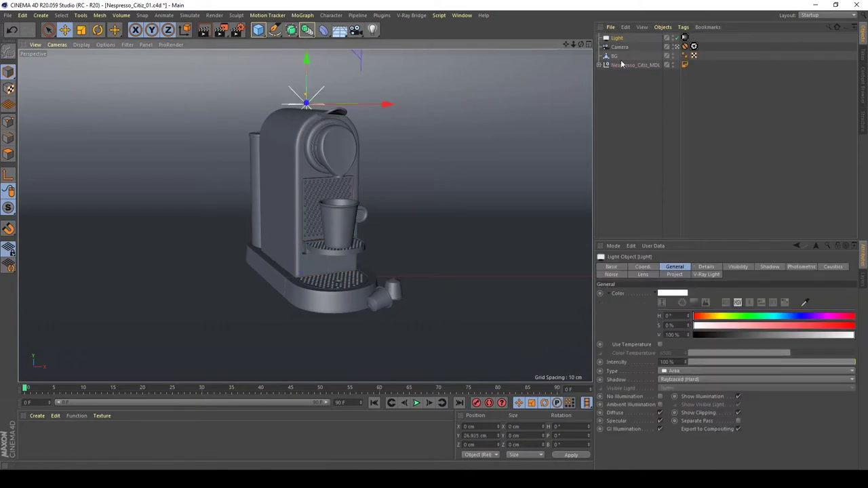
Move the light further left and turn its heading toward the machine, about −43.8°
{"action": "left_click_drag", "start_coordinate": [420, 176], "coordinate": [338, 196], "text": "alt"}
{"action": "scroll", "coordinate": [285, 217], "scroll_direction": "up", "scroll_amount": 3}
{"action": "scroll", "coordinate": [263, 235], "scroll_direction": "down", "scroll_amount": 5}
{"action": "mouse_move", "coordinate": [246, 224]}
{"action": "left_mouse_down", "text": "alt"}
{"action": "mouse_move", "coordinate": [280, 239]}
{"action": "mouse_move", "coordinate": [256, 226]}
{"action": "left_mouse_up", "text": "alt"}
{"action": "left_click_drag", "start_coordinate": [335, 209], "coordinate": [298, 238], "text": "alt"}
{"action": "left_click_drag", "start_coordinate": [279, 237], "coordinate": [264, 237]}
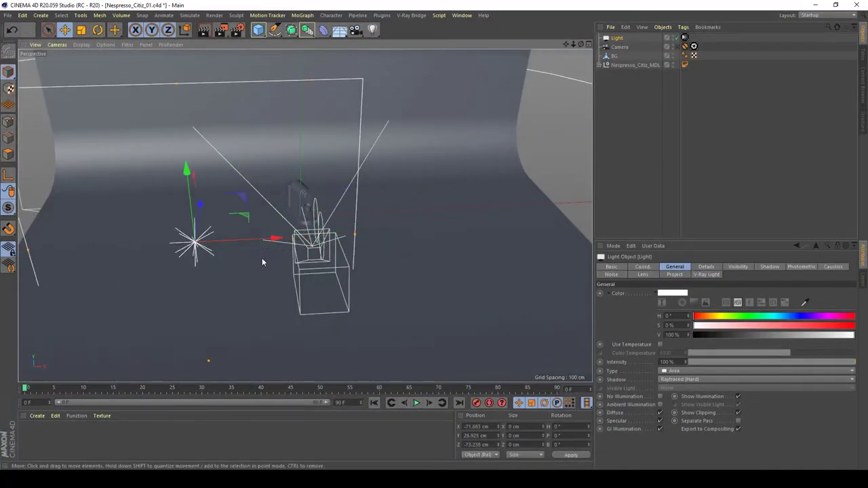
{"action": "key", "text": "r"}
{"action": "left_click_drag", "start_coordinate": [220, 267], "coordinate": [196, 209]}
Raise the light higher, then tilt it down about −26.8° pitch and bank it toward the machine
{"action": "key", "text": "e"}
{"action": "left_click_drag", "start_coordinate": [188, 170], "coordinate": [180, 120]}
{"action": "key", "text": "r"}
{"action": "mouse_move", "coordinate": [158, 172]}
{"action": "left_mouse_down"}
{"action": "mouse_move", "coordinate": [169, 161]}
{"action": "mouse_move", "coordinate": [163, 147]}
{"action": "mouse_move", "coordinate": [155, 160]}
{"action": "left_mouse_up"}
{"action": "left_click_drag", "start_coordinate": [320, 249], "coordinate": [330, 252], "text": "alt"}
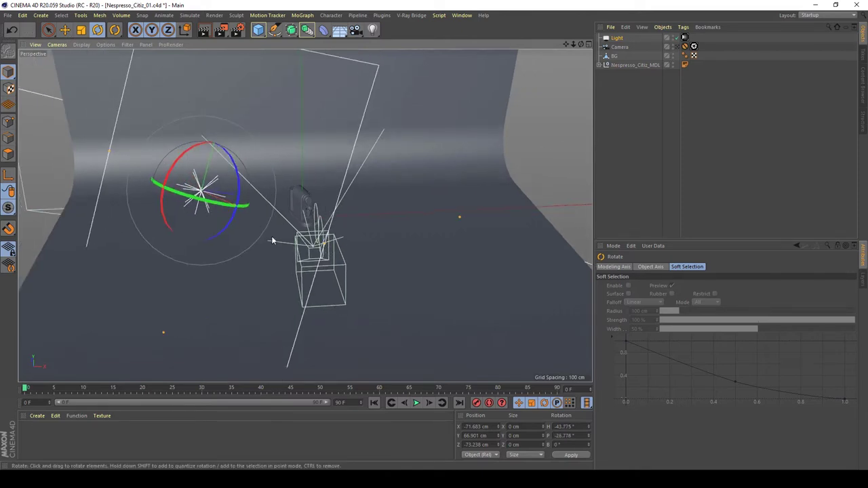
{"action": "left_click_drag", "start_coordinate": [272, 241], "coordinate": [326, 271], "text": "alt"}
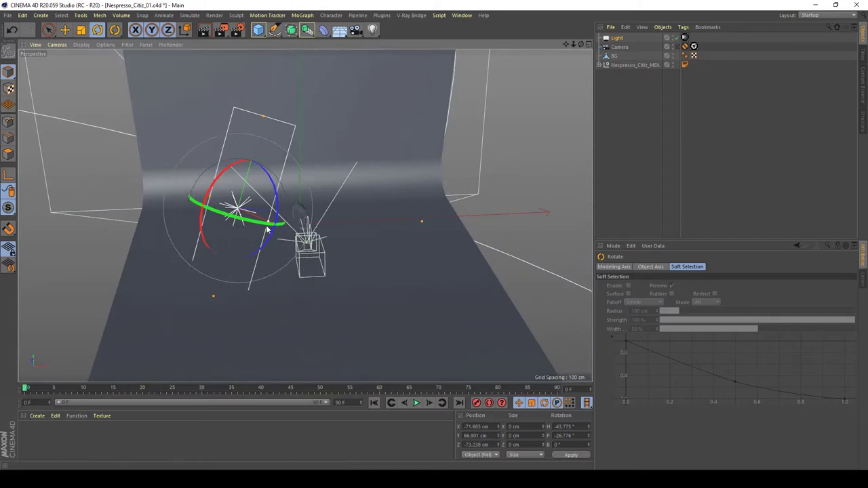
{"action": "left_click_drag", "start_coordinate": [267, 231], "coordinate": [239, 169]}
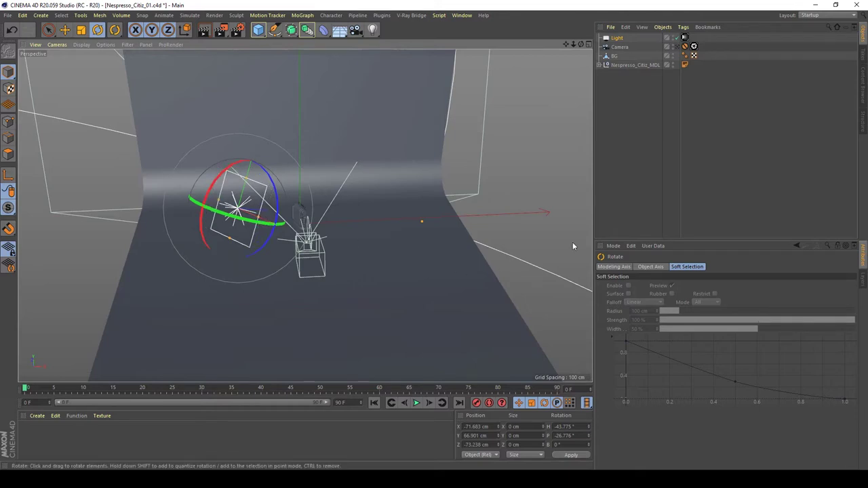
{"action": "left_click", "coordinate": [647, 129]}
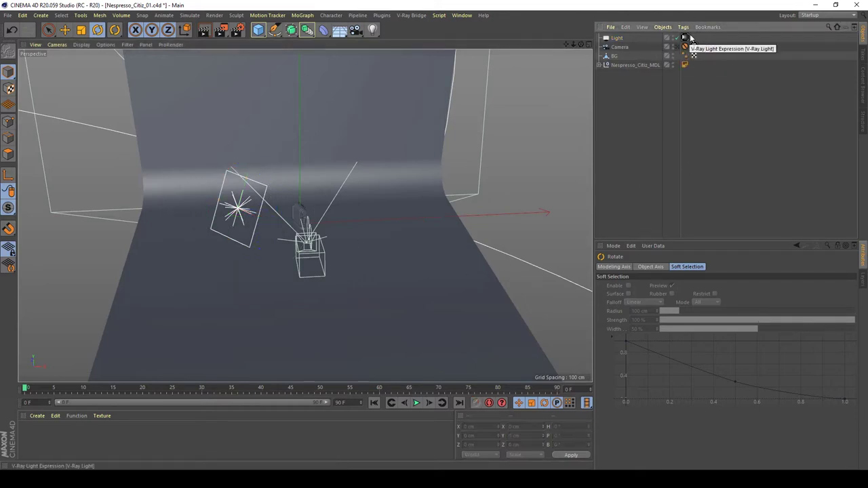
Switch the V-Ray light tag's intensity units to Radiant power (W) and enter 100
{"action": "left_click", "coordinate": [687, 38]}
{"action": "left_click", "coordinate": [688, 305]}
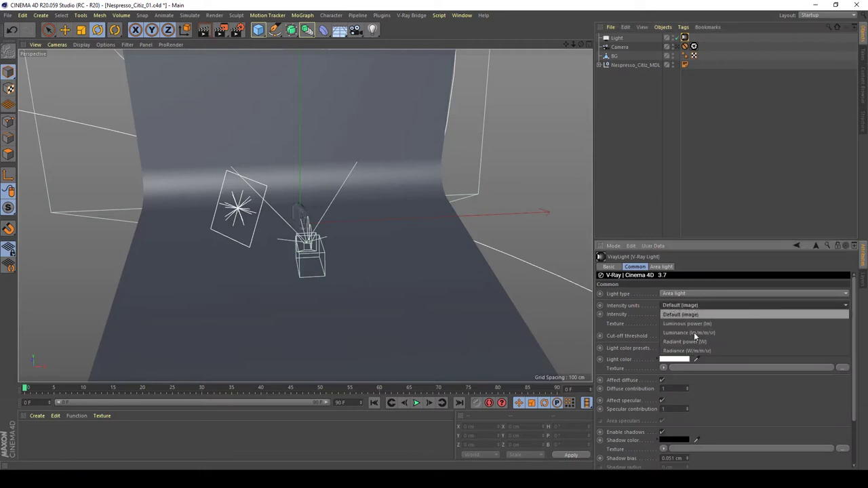
{"action": "left_click", "coordinate": [699, 342]}
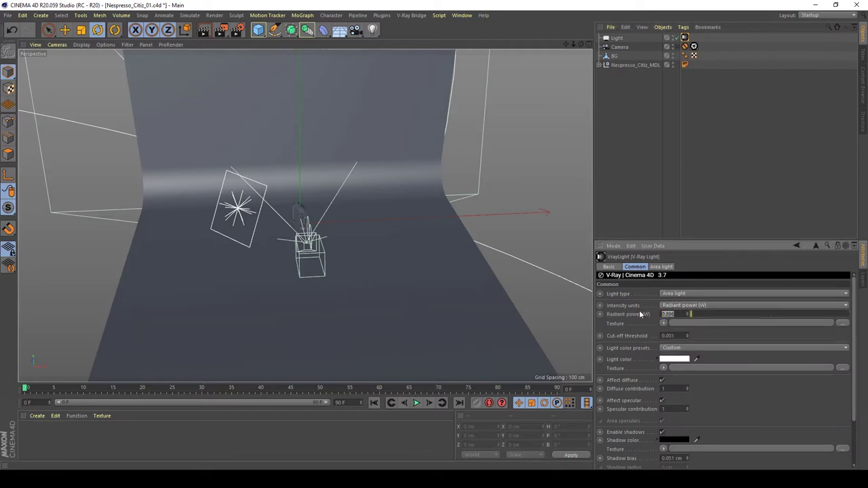
{"action": "type", "text": "100"}
{"action": "key", "text": "Return"}
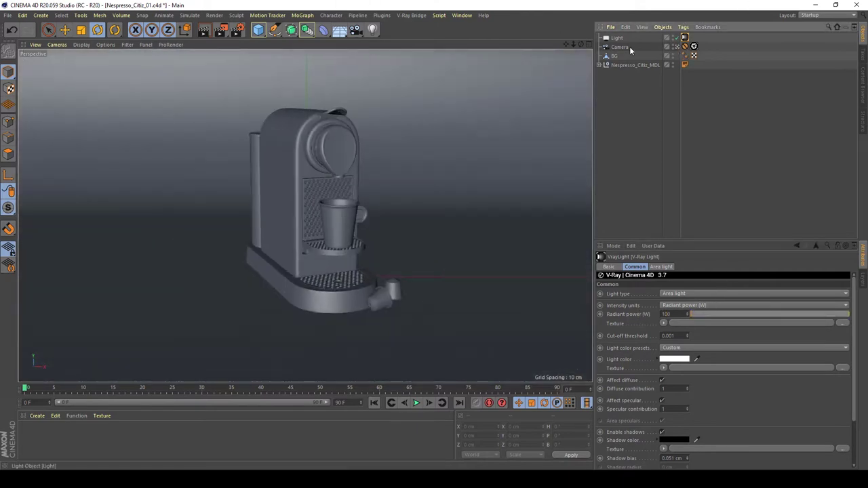
In the V-Ray Physical Camera tag, set Vignetting effects to 0 and White balance preset to Neutral
{"action": "left_click", "coordinate": [693, 46]}
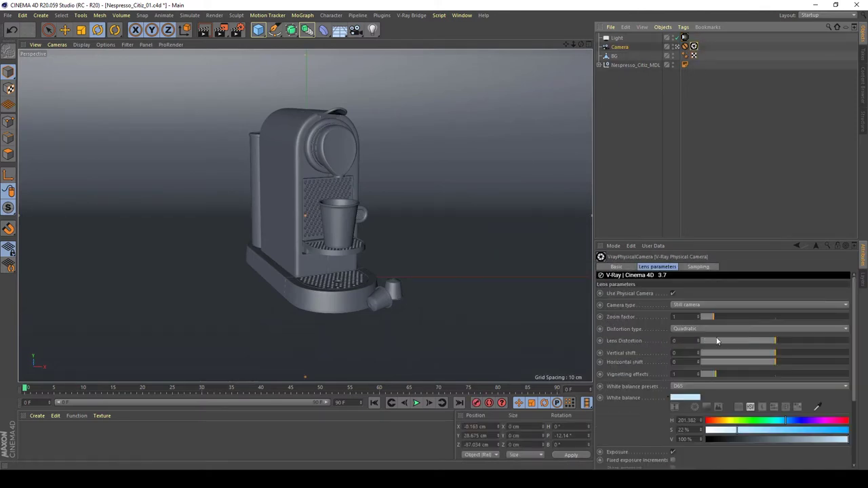
{"action": "left_click_drag", "start_coordinate": [713, 374], "coordinate": [636, 380]}
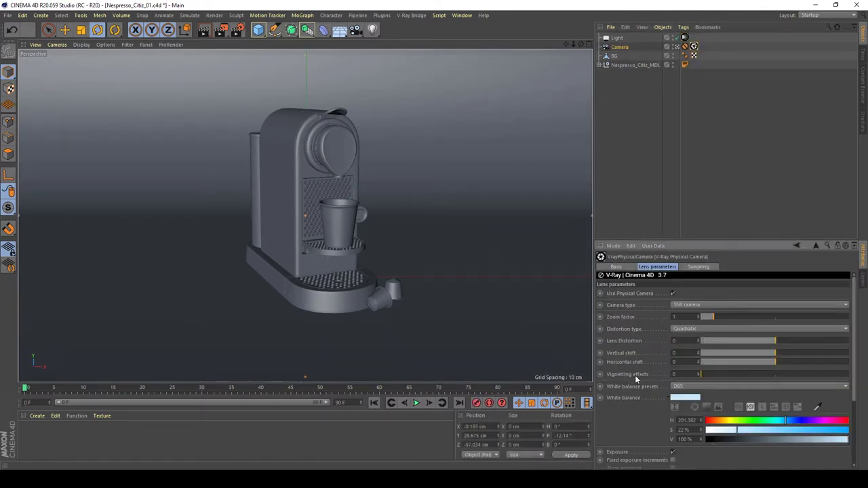
{"action": "left_click", "coordinate": [690, 388]}
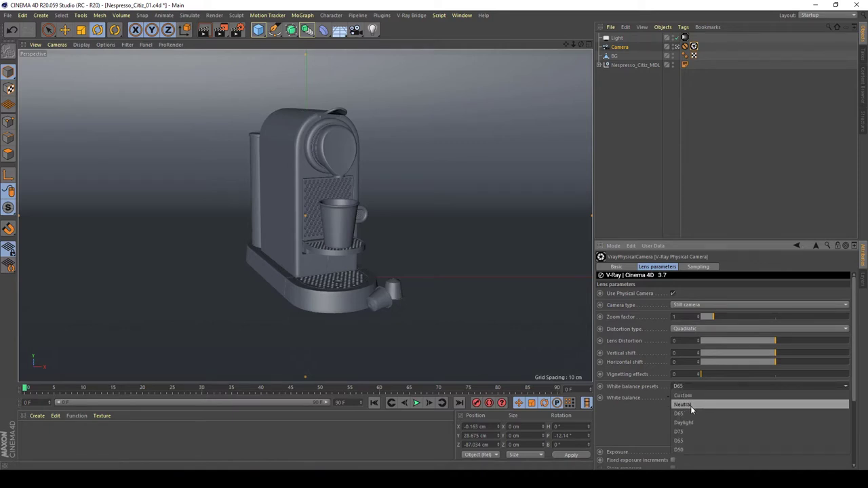
{"action": "left_click", "coordinate": [691, 406]}
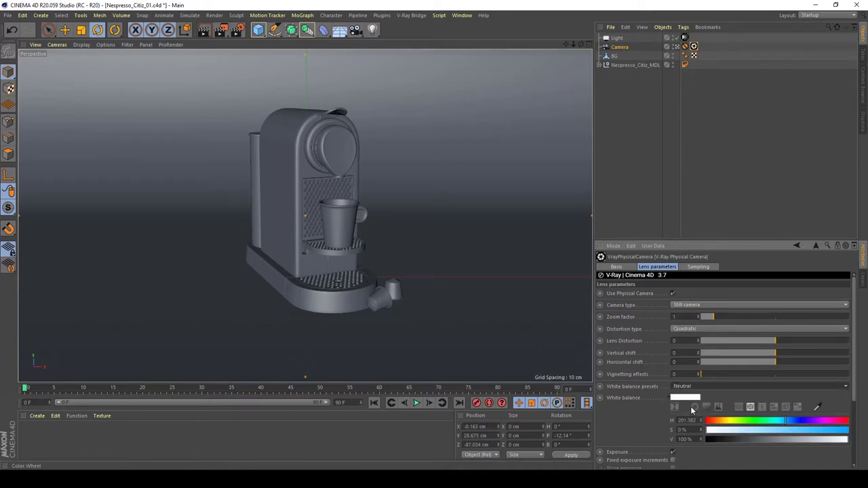
Run a V-Ray test render in the Picture Viewer, then close it and confirm stopping
{"action": "left_click", "coordinate": [223, 32]}
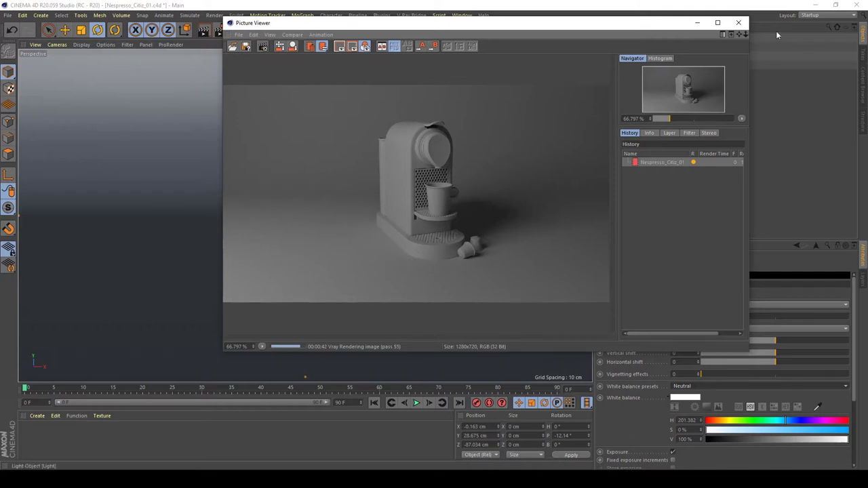
{"action": "left_click", "coordinate": [738, 22]}
{"action": "left_click", "coordinate": [441, 274]}
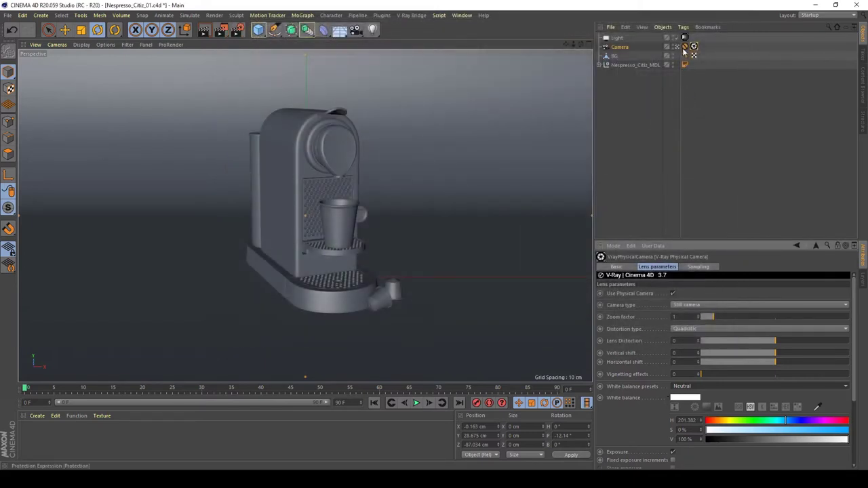
Select the area light in a free view and adjust its rotation slightly
{"action": "left_click", "coordinate": [694, 46]}
{"action": "left_click", "coordinate": [250, 211]}
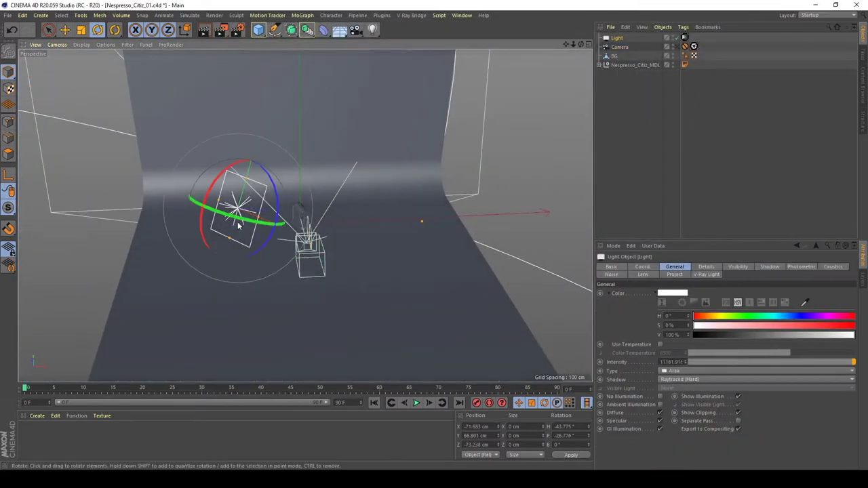
{"action": "mouse_move", "coordinate": [239, 222]}
{"action": "left_mouse_down"}
{"action": "mouse_move", "coordinate": [228, 234]}
{"action": "mouse_move", "coordinate": [244, 235]}
{"action": "left_mouse_up"}
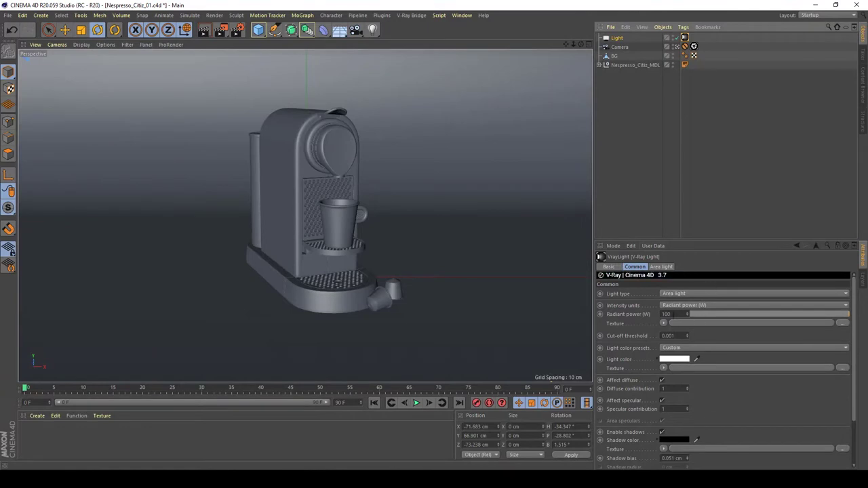
Change the light's radiant power from 100 to 150 W
{"action": "double_click", "coordinate": [673, 313]}
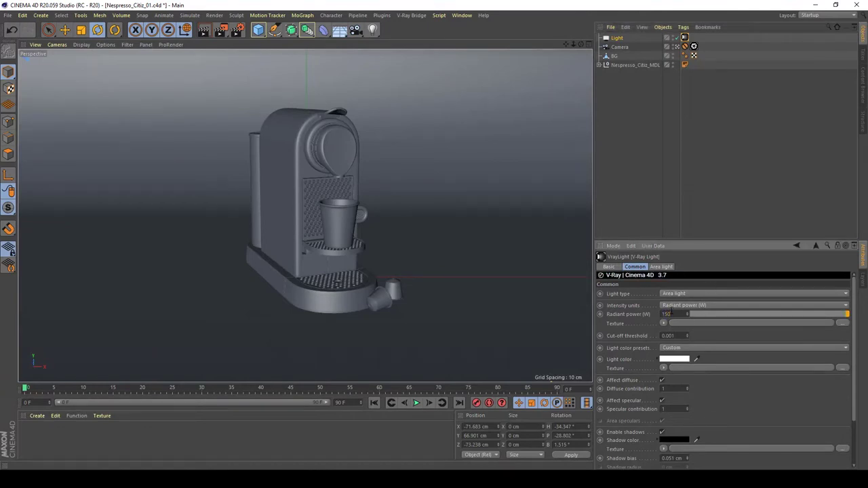
{"action": "type", "text": "150"}
{"action": "key", "text": "Return"}
Render a second test at 150 W in the Picture Viewer, then close it and stop rendering
{"action": "left_click", "coordinate": [221, 30]}
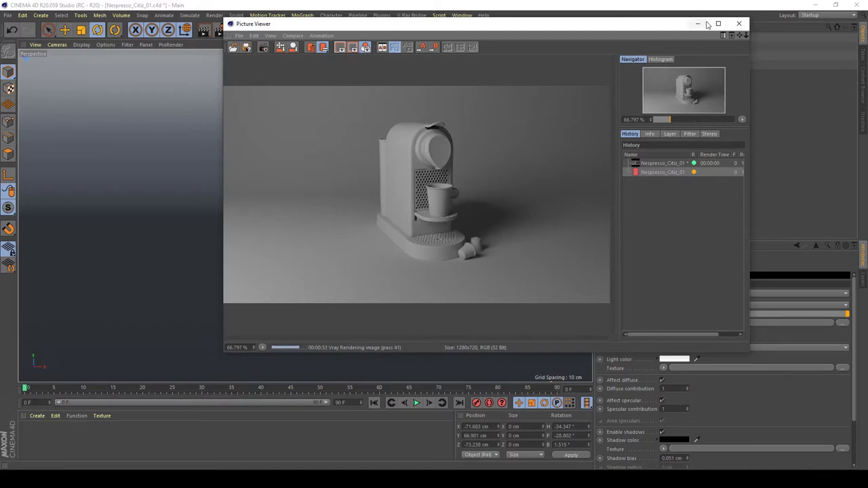
{"action": "left_click", "coordinate": [738, 23]}
{"action": "left_click", "coordinate": [459, 272]}
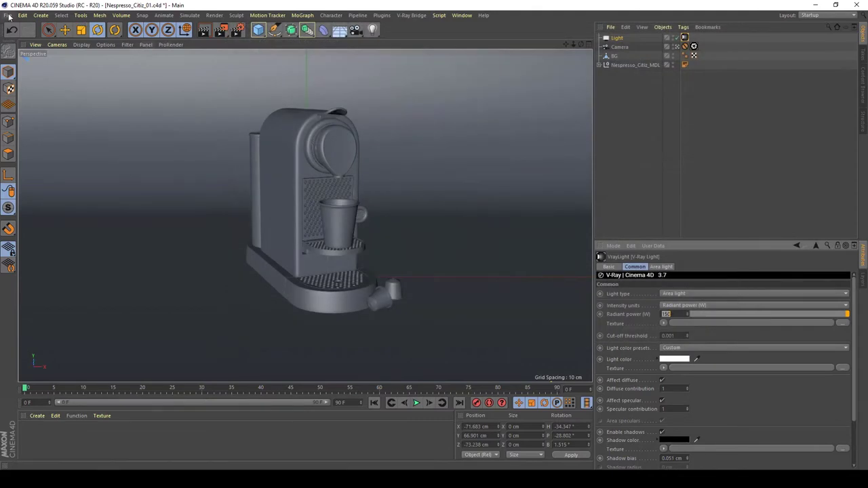
{"action": "left_click", "coordinate": [21, 14]}
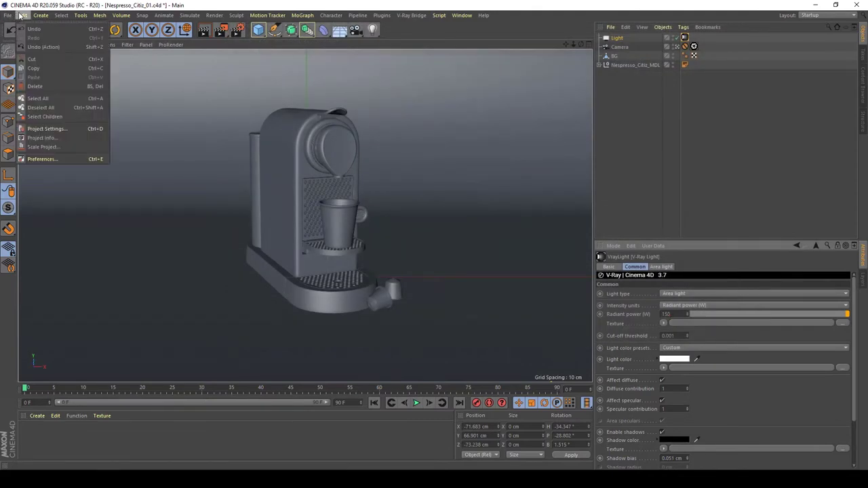
Uncheck Linear Workflow in Project Settings and launch a third Picture Viewer test render
{"action": "left_click", "coordinate": [53, 129]}
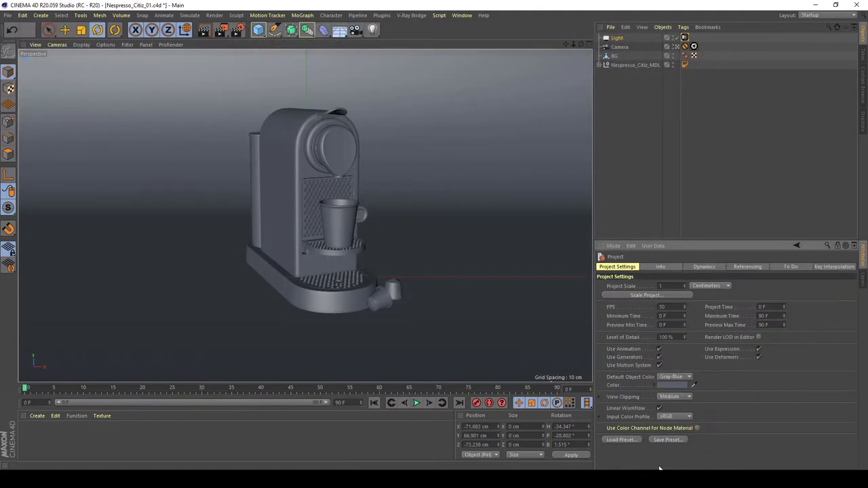
{"action": "left_click", "coordinate": [662, 407]}
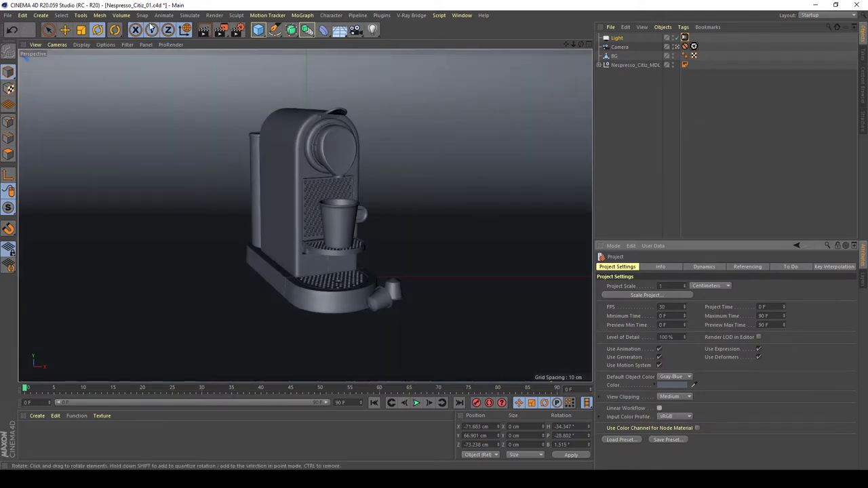
{"action": "left_click", "coordinate": [221, 33]}
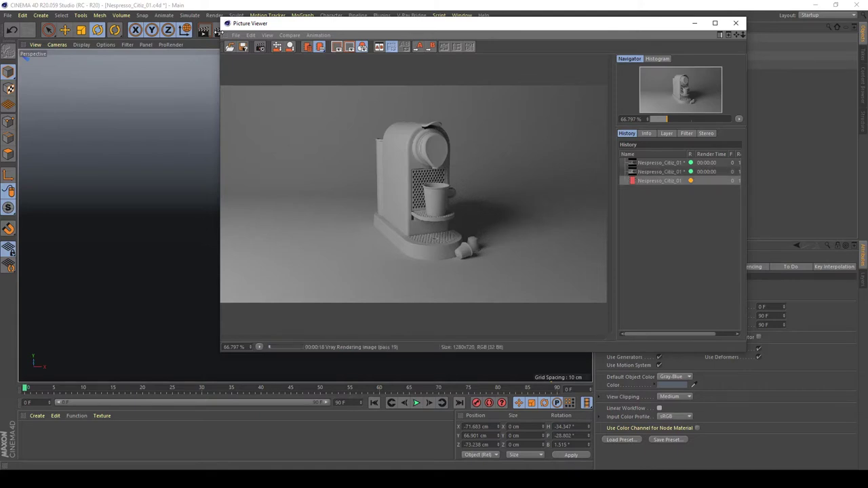
Close the Picture Viewer and confirm stopping the third render
{"action": "left_click", "coordinate": [737, 24]}
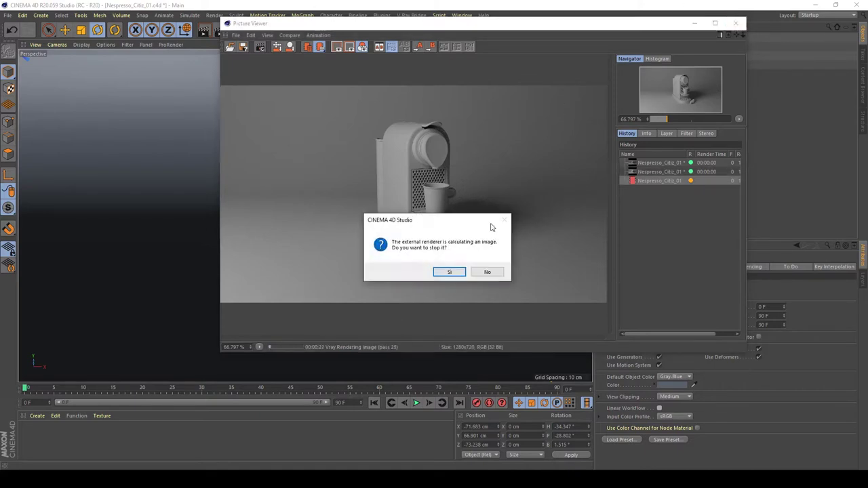
{"action": "left_click", "coordinate": [462, 273]}
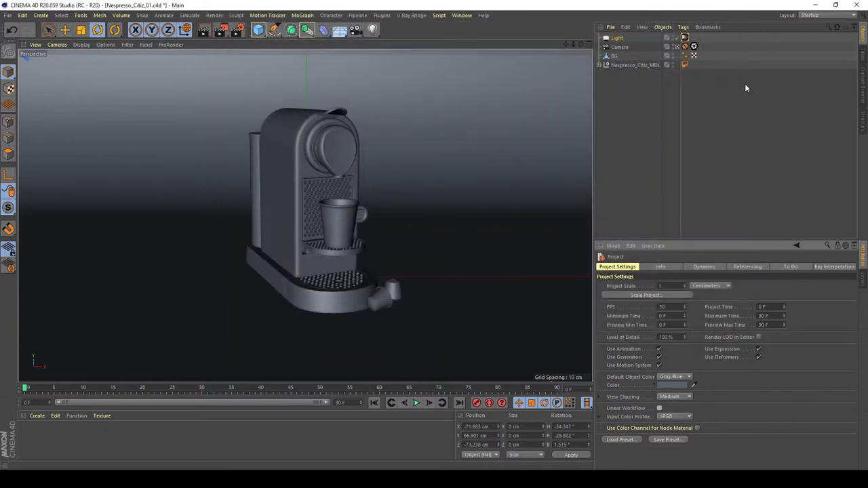
Add a V-Ray Area Rectangle Light from the V-Ray Bridge Lights menu
{"action": "left_click", "coordinate": [411, 15]}
{"action": "mouse_move", "coordinate": [434, 68]}
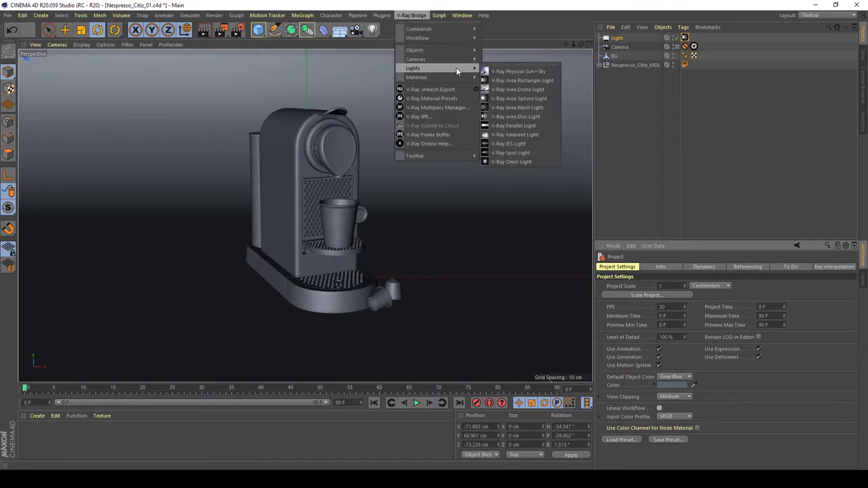
{"action": "left_click", "coordinate": [522, 80]}
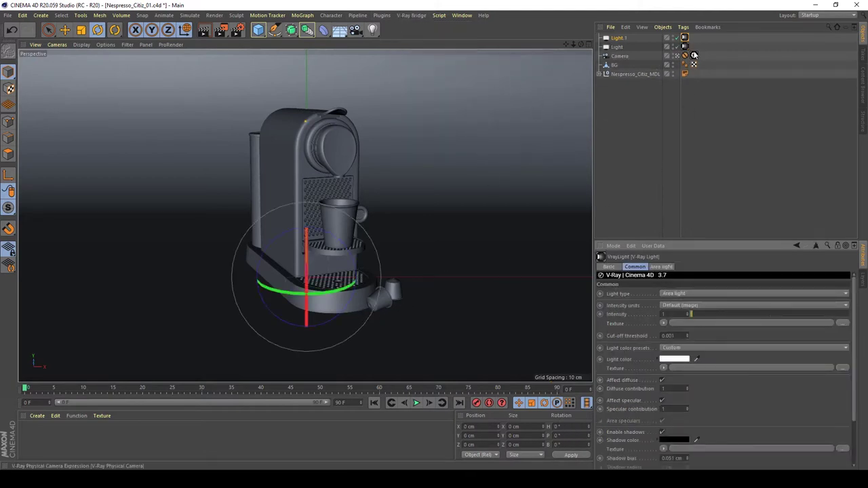
Rename the new light to FILL in the Object Manager
{"action": "left_click", "coordinate": [617, 47]}
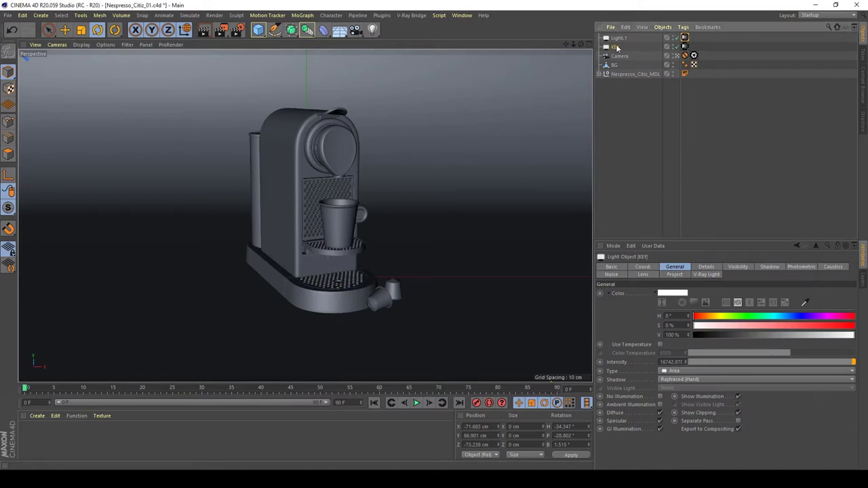
{"action": "double_click", "coordinate": [618, 38]}
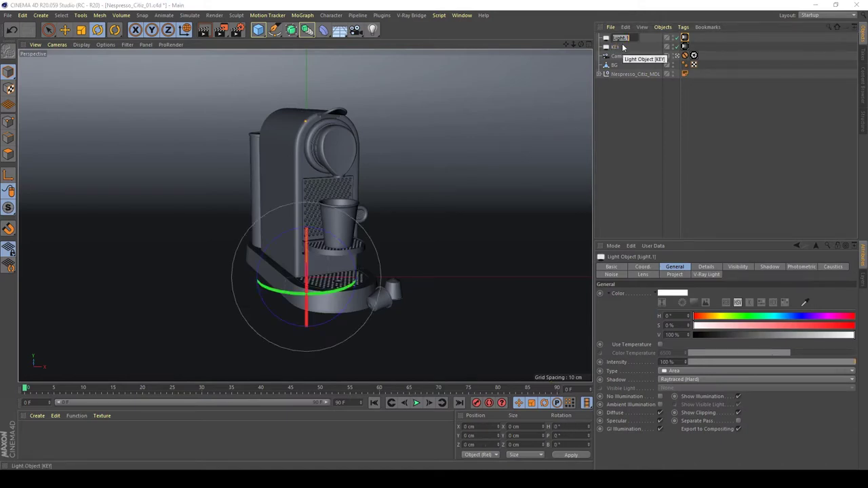
{"action": "type", "text": "FILL"}
{"action": "key", "text": "Return"}
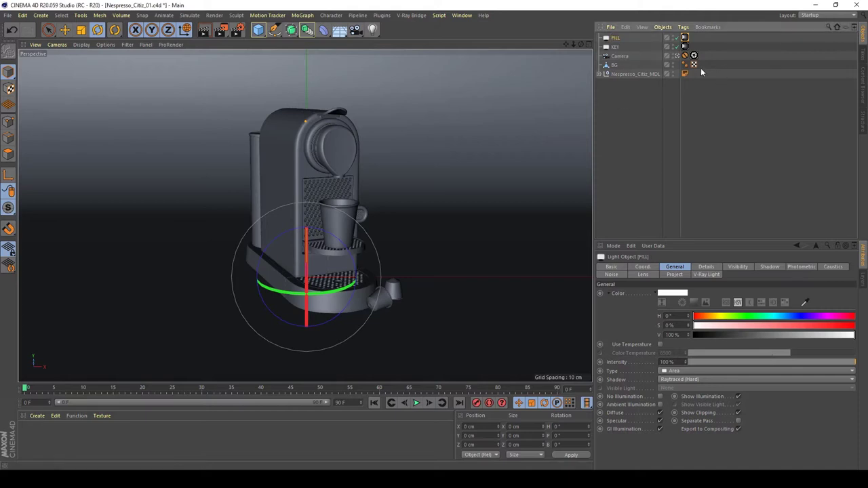
{"action": "scroll", "coordinate": [339, 239], "scroll_direction": "down", "scroll_amount": 10}
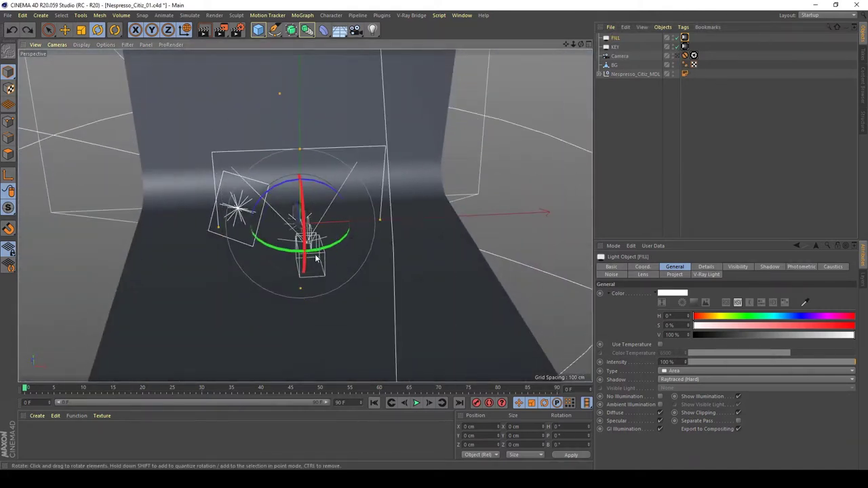
Move the FILL light out from the origin, raise it to about 100 cm, and set heading to 80°
{"action": "left_click_drag", "start_coordinate": [323, 251], "coordinate": [342, 246]}
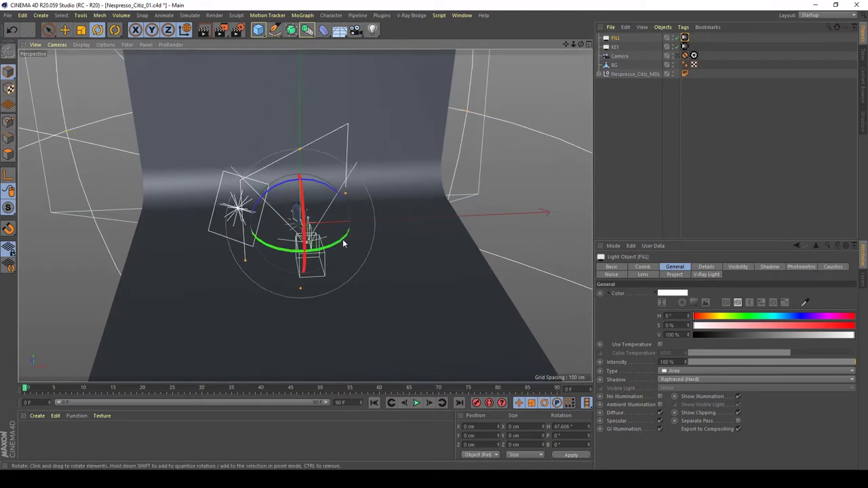
{"action": "key", "text": "e"}
{"action": "left_click_drag", "start_coordinate": [291, 193], "coordinate": [388, 219]}
{"action": "left_click_drag", "start_coordinate": [409, 175], "coordinate": [409, 117]}
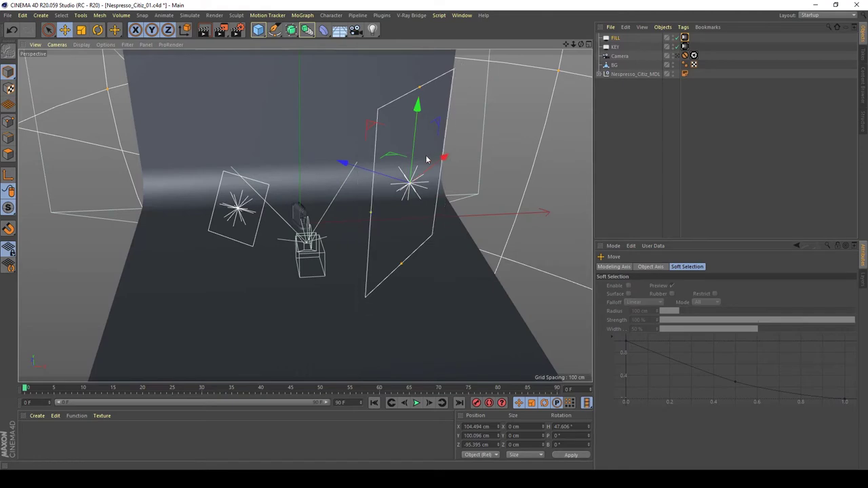
{"action": "key", "text": "r"}
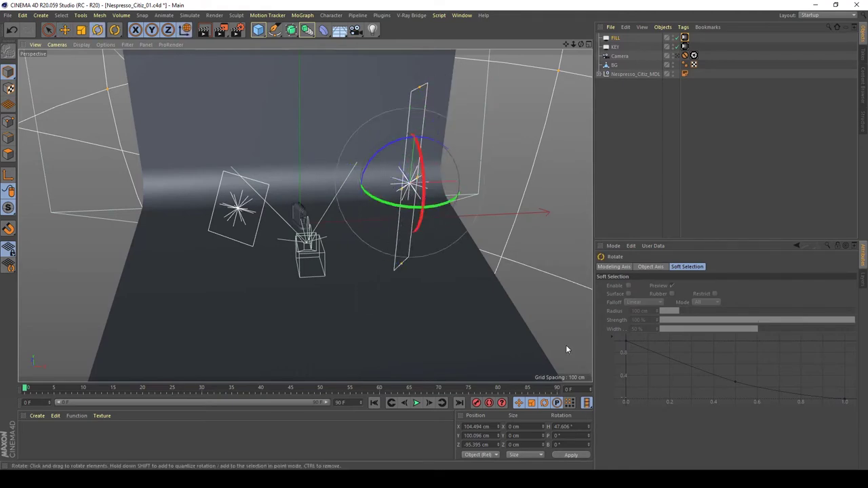
{"action": "left_click", "coordinate": [581, 427]}
{"action": "type", "text": "8"}
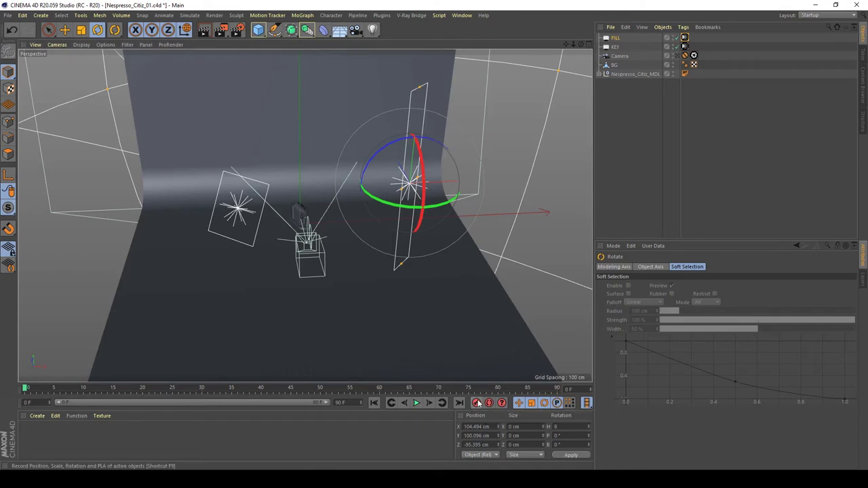
{"action": "type", "text": "0"}
{"action": "key", "text": "Return"}
Slide the FILL light toward the machine's right side and lower it to about 36 cm
{"action": "key", "text": "e"}
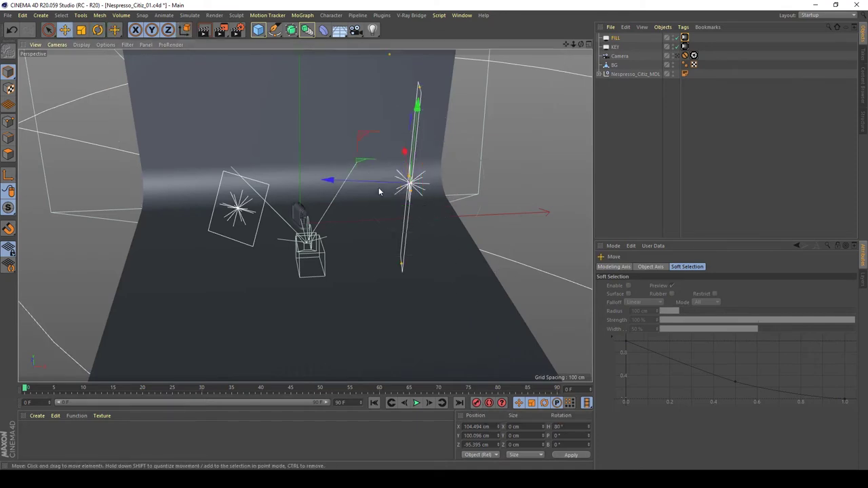
{"action": "left_click_drag", "start_coordinate": [405, 181], "coordinate": [404, 142]}
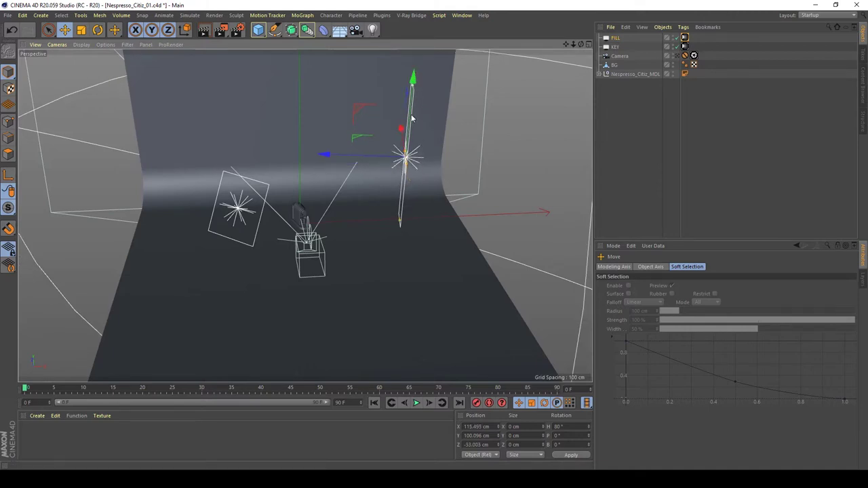
{"action": "key", "text": "r"}
{"action": "key", "text": "e"}
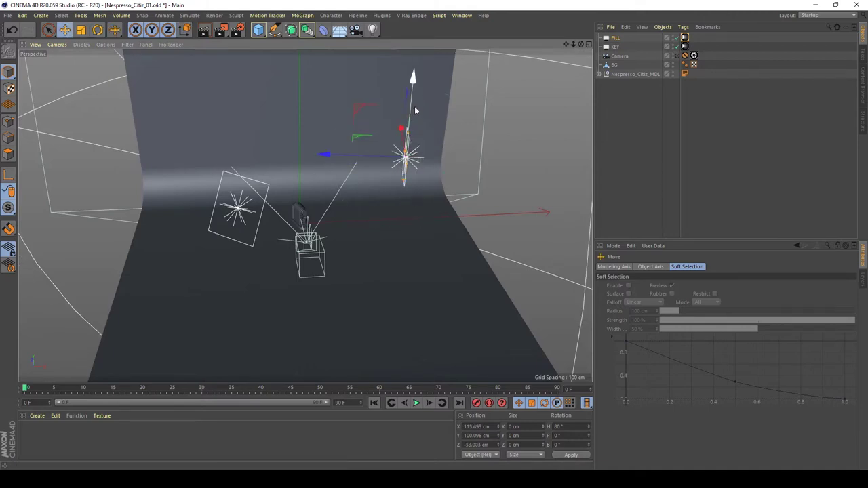
{"action": "left_click_drag", "start_coordinate": [405, 130], "coordinate": [399, 176]}
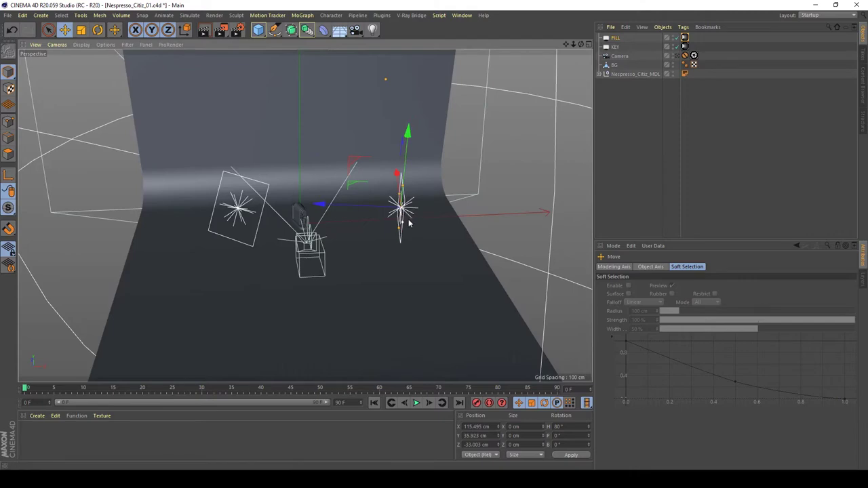
{"action": "key", "text": "9"}
Turn the FILL light's heading to about 72°, checking its aim in the top view
{"action": "left_click_drag", "start_coordinate": [394, 230], "coordinate": [453, 208], "text": "alt"}
{"action": "key", "text": "r"}
{"action": "left_click_drag", "start_coordinate": [377, 233], "coordinate": [354, 232]}
{"action": "middle_click", "coordinate": [480, 172]}
{"action": "middle_click", "coordinate": [480, 172]}
{"action": "scroll", "coordinate": [407, 179], "scroll_direction": "down", "scroll_amount": 6}
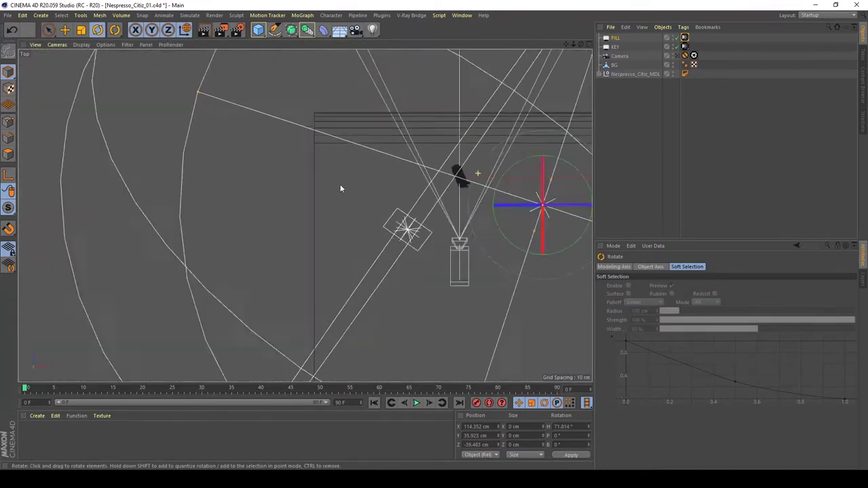
{"action": "scroll", "coordinate": [474, 203], "scroll_direction": "up", "scroll_amount": 1}
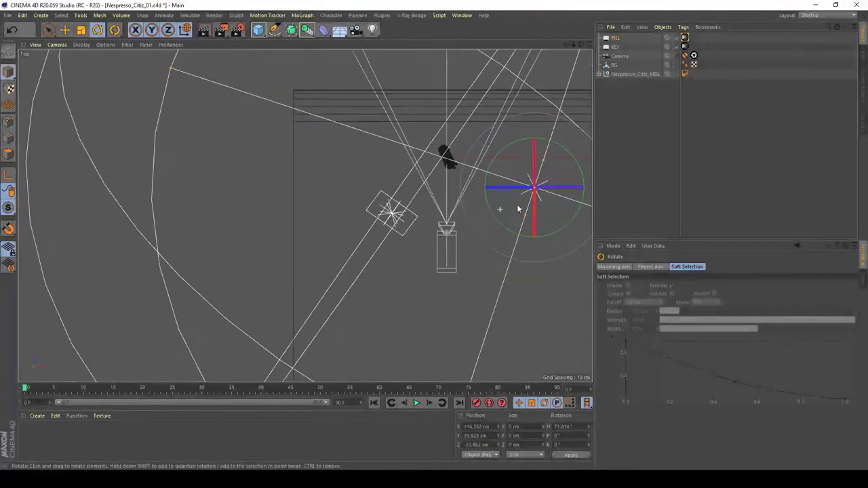
{"action": "middle_click", "coordinate": [557, 226]}
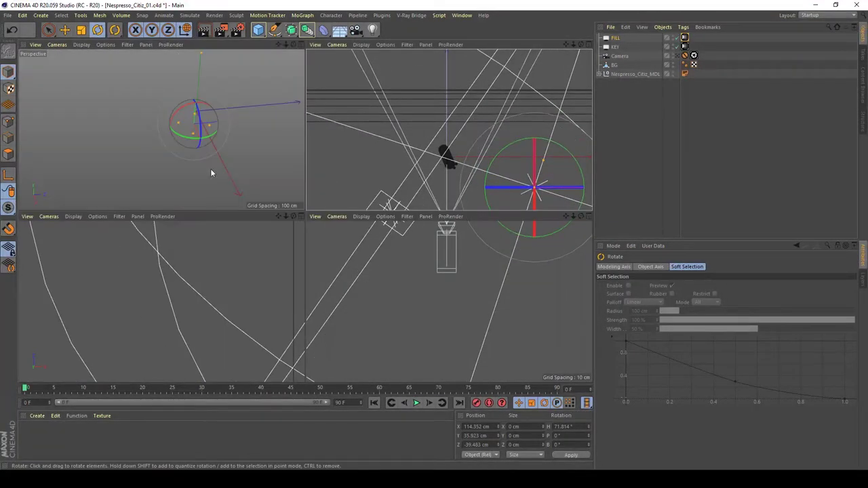
{"action": "middle_click", "coordinate": [211, 169]}
Set the FILL light's V-Ray intensity to Radiant power (W) at 75 W, then view through the scene camera
{"action": "left_click", "coordinate": [675, 40]}
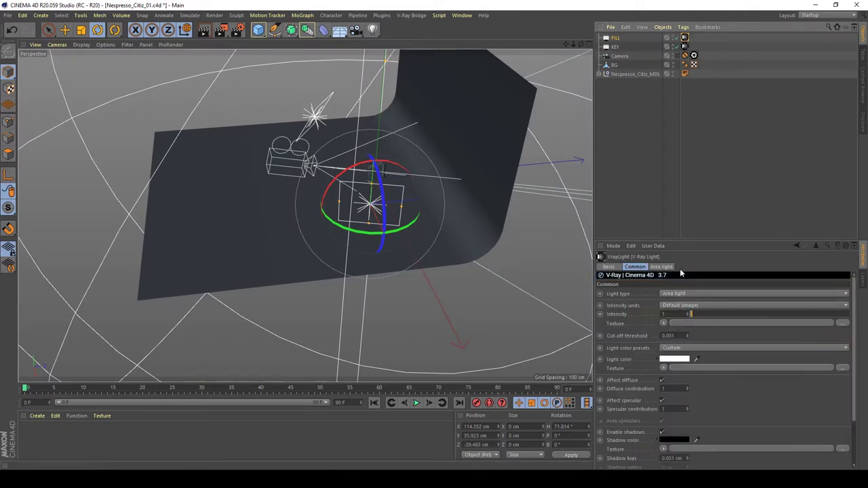
{"action": "left_click", "coordinate": [678, 306]}
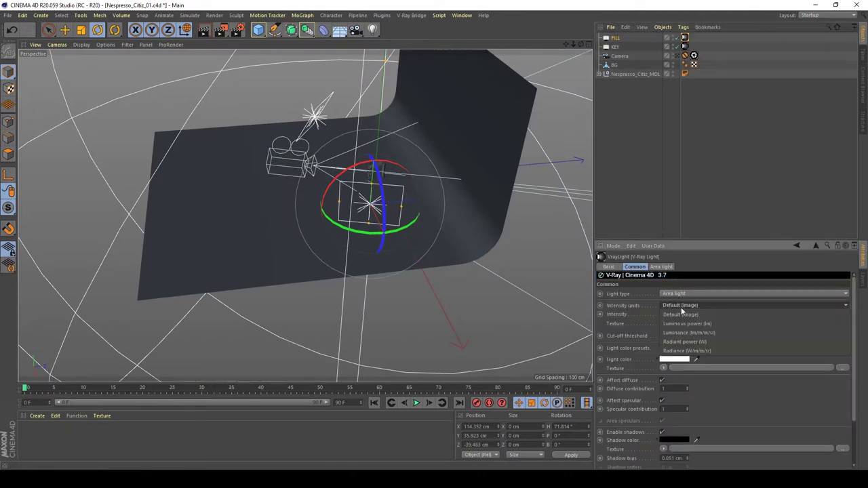
{"action": "left_click", "coordinate": [695, 342]}
{"action": "left_click", "coordinate": [668, 314]}
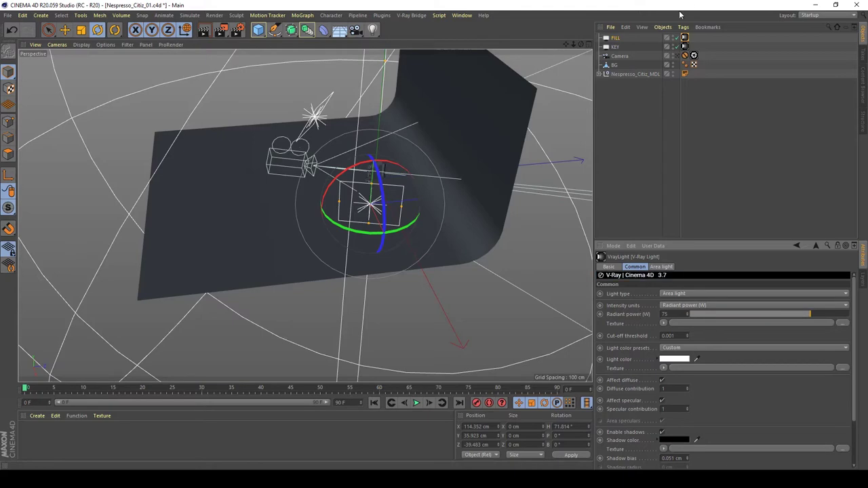
{"action": "left_click", "coordinate": [676, 57]}
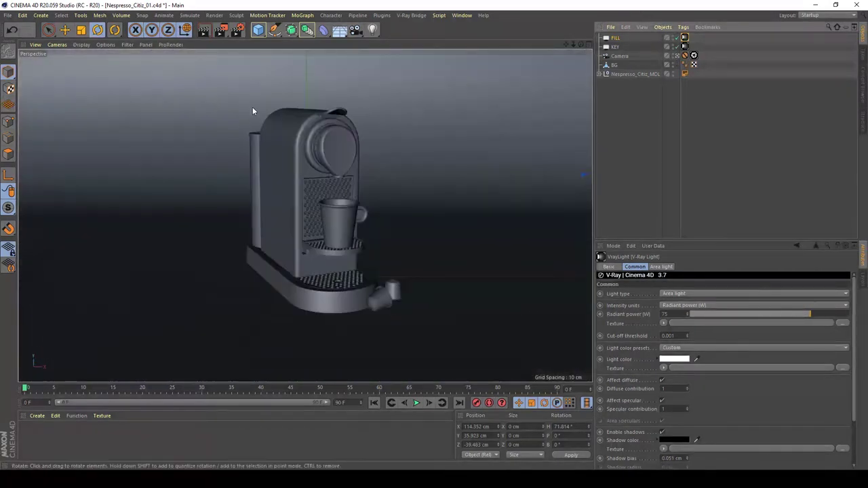
{"action": "left_click", "coordinate": [219, 31]}
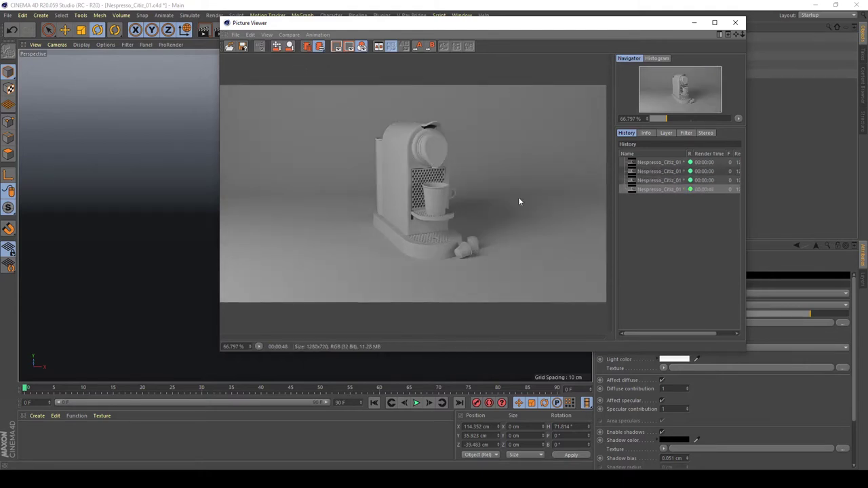
{"action": "left_click", "coordinate": [738, 24]}
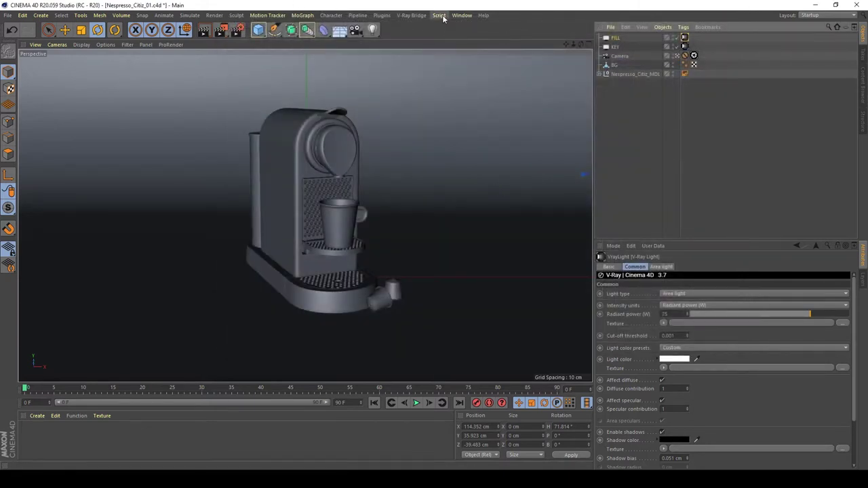
Add a V-Ray Area Rectangle Light from the V-Ray Bridge Lights menu and rename it BG
{"action": "left_click", "coordinate": [410, 16]}
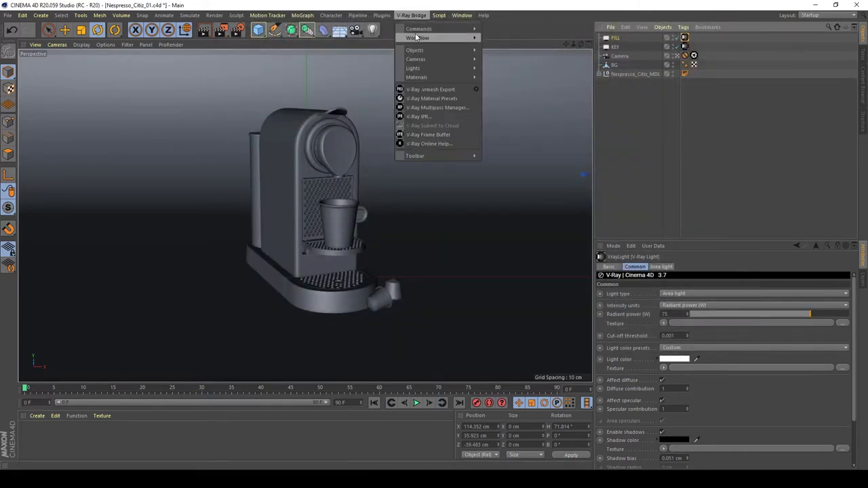
{"action": "mouse_move", "coordinate": [434, 68]}
{"action": "left_click", "coordinate": [521, 80]}
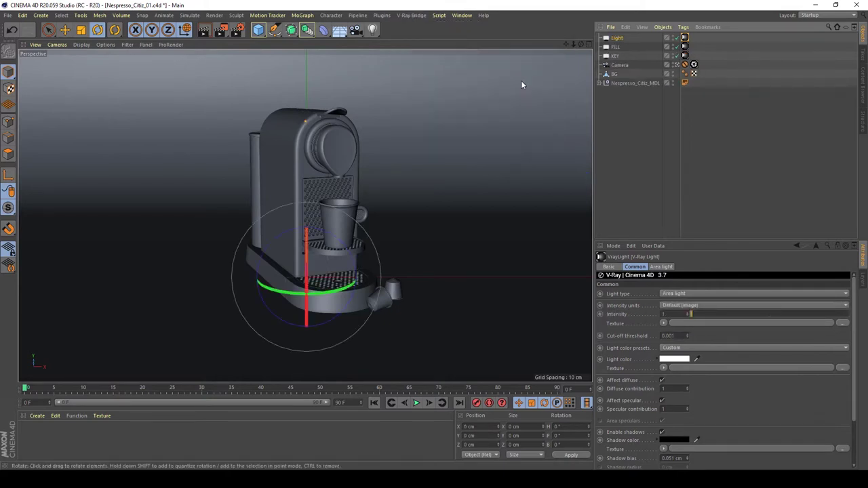
{"action": "double_click", "coordinate": [618, 38]}
{"action": "key", "text": "Return"}
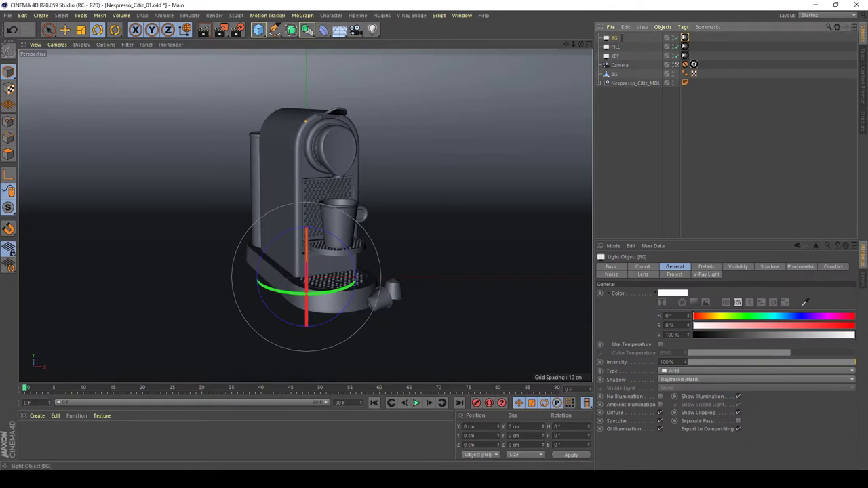
{"action": "left_click", "coordinate": [676, 65]}
{"action": "left_click", "coordinate": [684, 65]}
Lift the BG light upward and tilt it down about 33°
{"action": "key", "text": "e"}
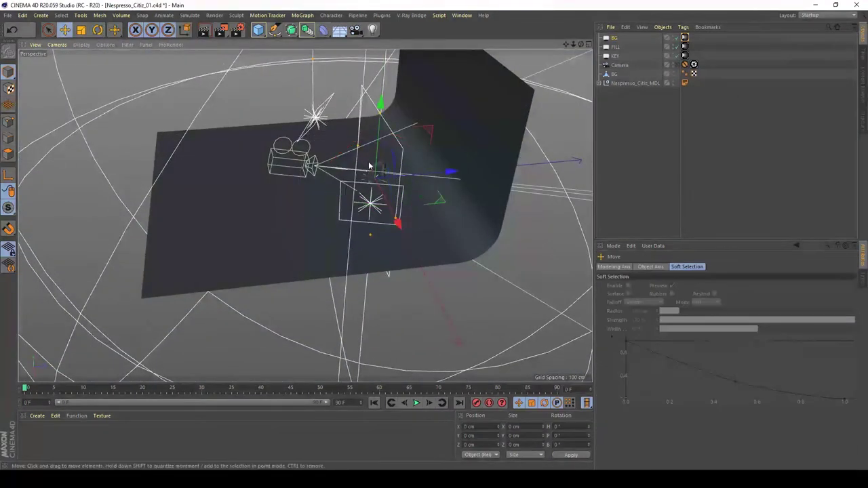
{"action": "left_click_drag", "start_coordinate": [383, 122], "coordinate": [384, 51]}
{"action": "key", "text": "r"}
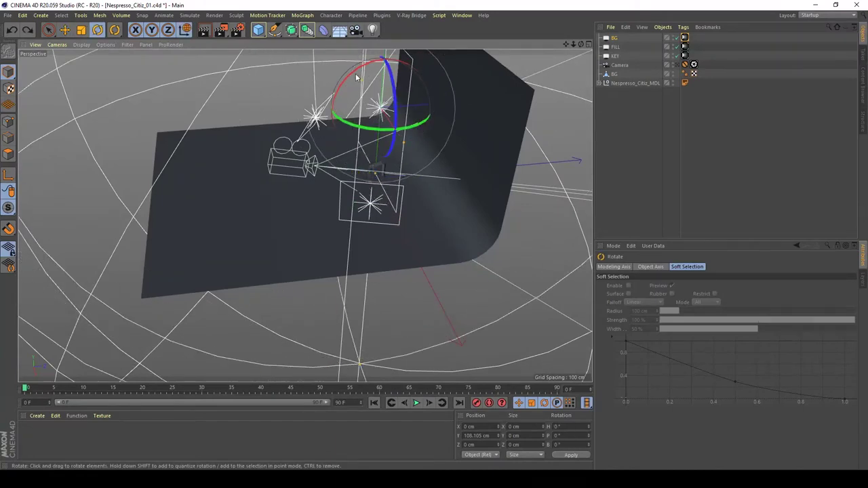
{"action": "left_click_drag", "start_coordinate": [360, 70], "coordinate": [287, 90]}
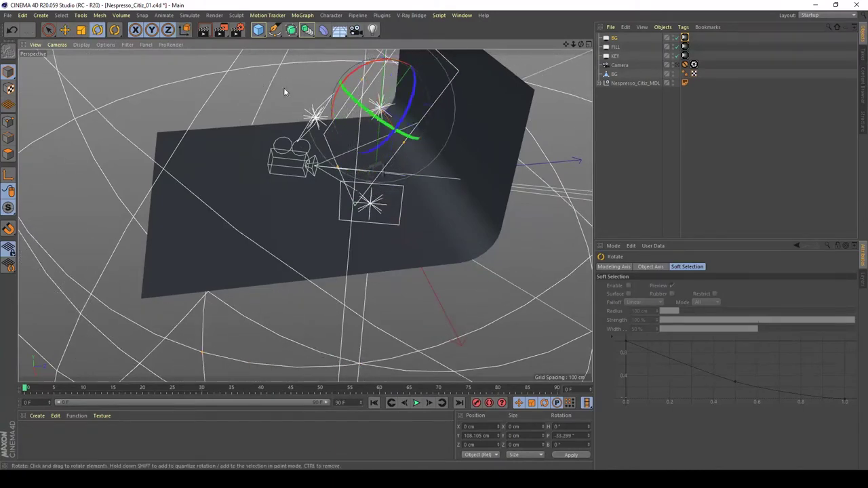
Reposition the BG light above the backdrop at about 190 cm, pitched roughly −38° toward it
{"action": "left_click_drag", "start_coordinate": [427, 95], "coordinate": [442, 109], "text": "alt"}
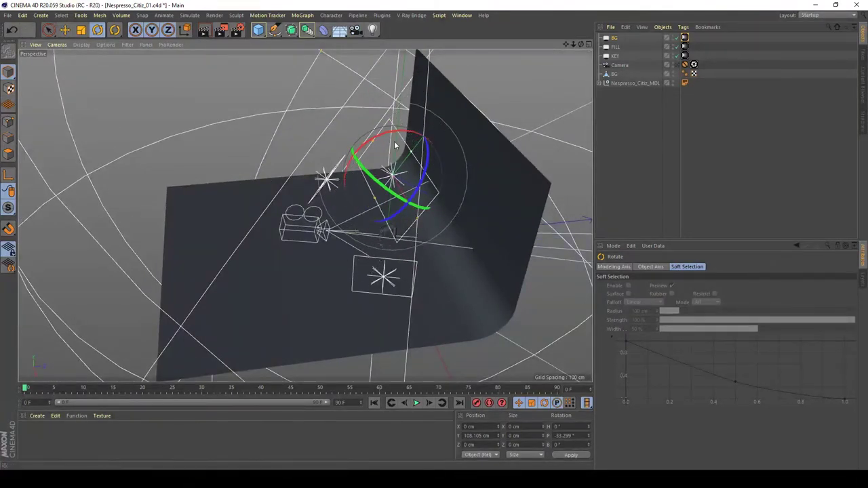
{"action": "key", "text": "e"}
{"action": "left_click_drag", "start_coordinate": [426, 194], "coordinate": [412, 83]}
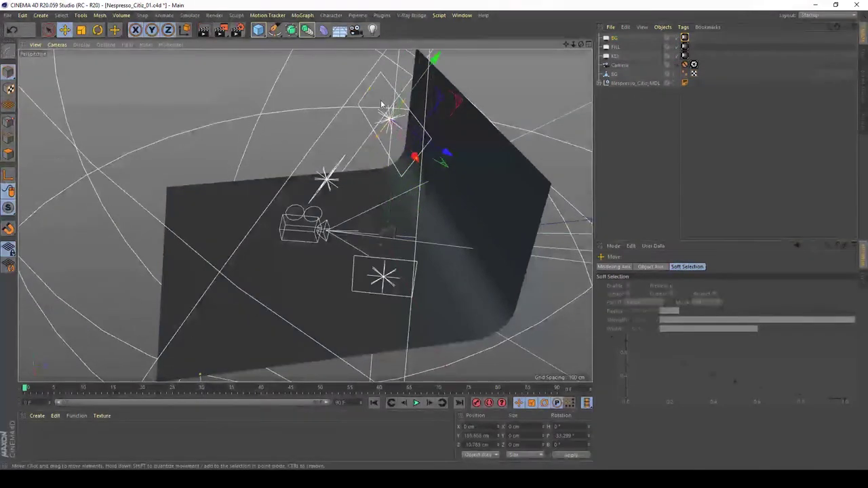
{"action": "key", "text": "r"}
{"action": "left_click_drag", "start_coordinate": [370, 103], "coordinate": [417, 146]}
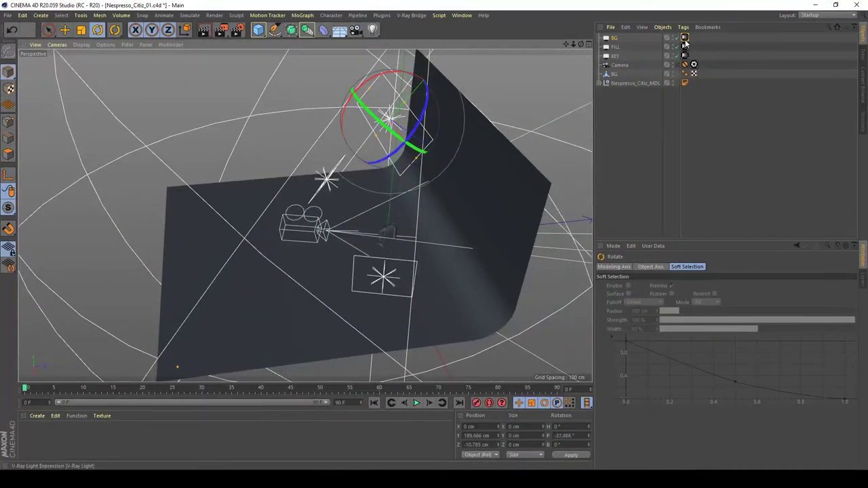
Set the BG light's V-Ray intensity to 50 W radiant power and start a Picture Viewer test render
{"action": "left_click", "coordinate": [694, 65]}
{"action": "left_click", "coordinate": [678, 307]}
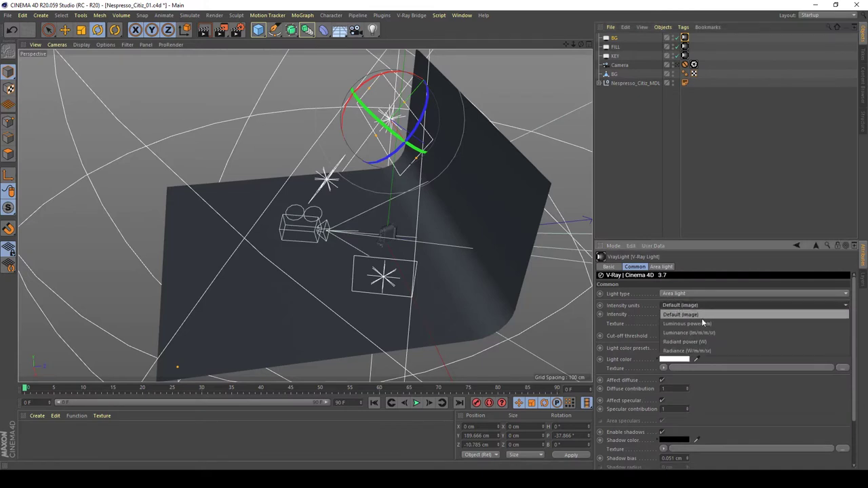
{"action": "left_click", "coordinate": [704, 341]}
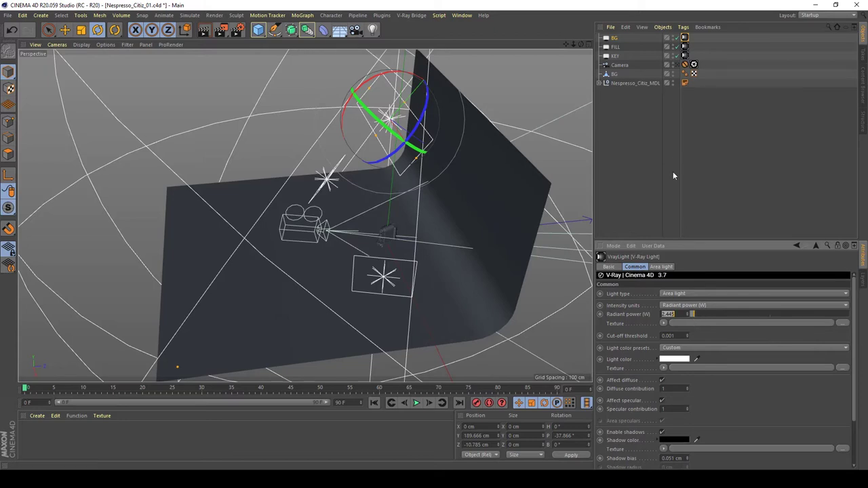
{"action": "type", "text": "50"}
{"action": "key", "text": "Return"}
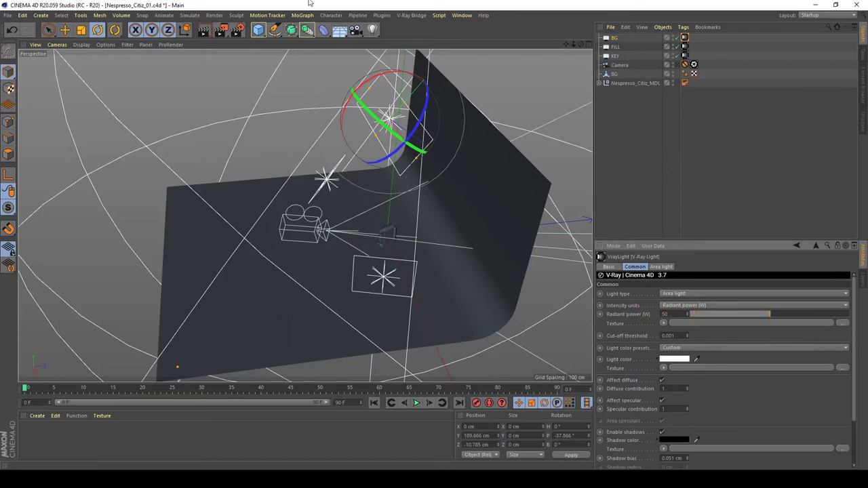
{"action": "left_click", "coordinate": [680, 65]}
{"action": "left_click", "coordinate": [220, 29]}
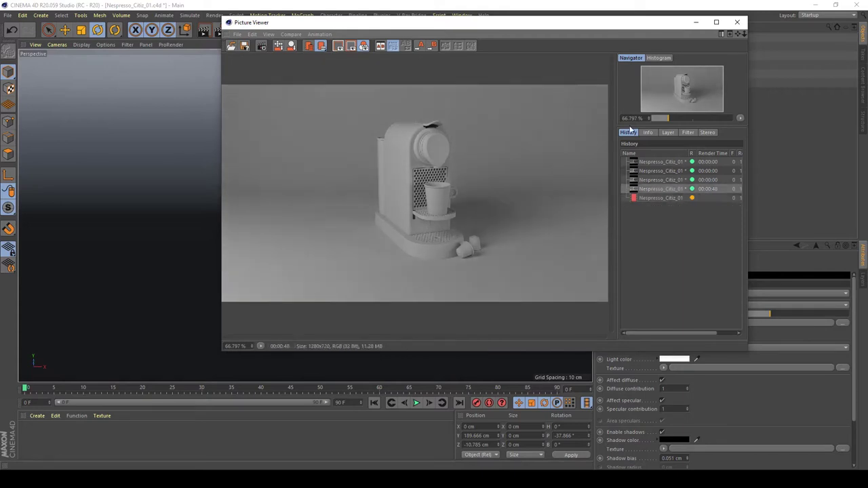
Close the Picture Viewer once the render has refined, stopping the fifth render
{"action": "left_click", "coordinate": [737, 24]}
{"action": "left_click", "coordinate": [450, 273]}
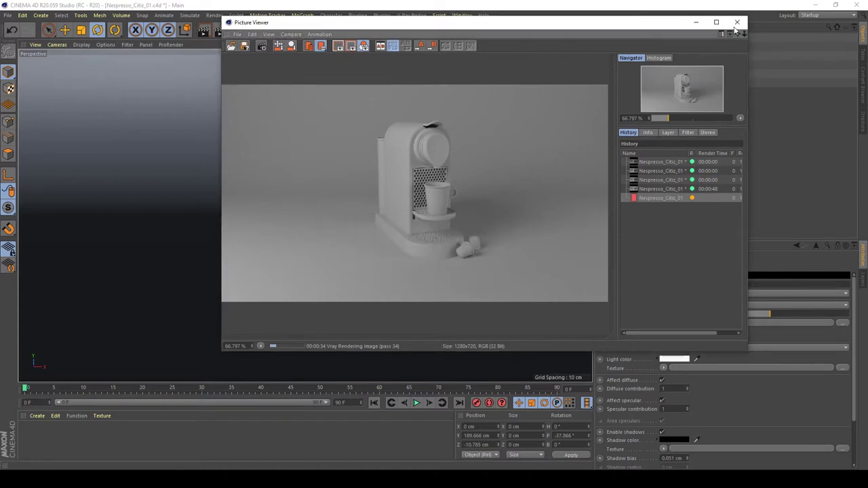
Raise the light's radiant power to 100 W, run another test render, then stop it
{"action": "left_click", "coordinate": [738, 24]}
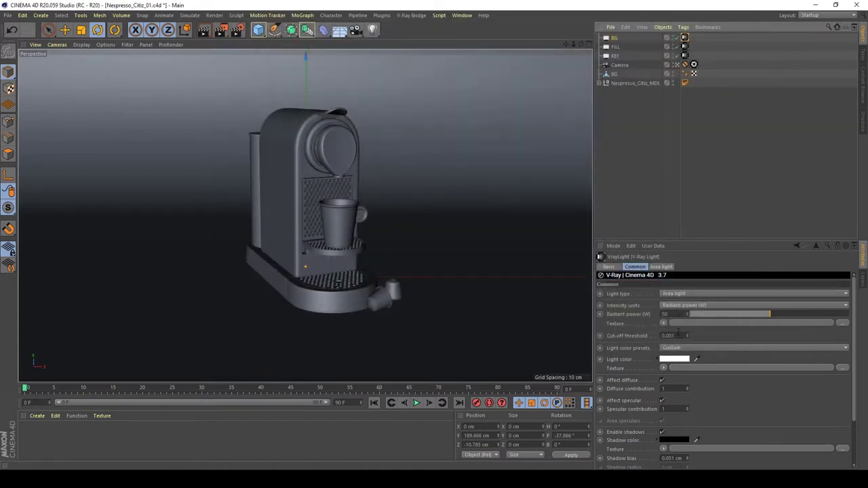
{"action": "double_click", "coordinate": [665, 314]}
{"action": "type", "text": "100"}
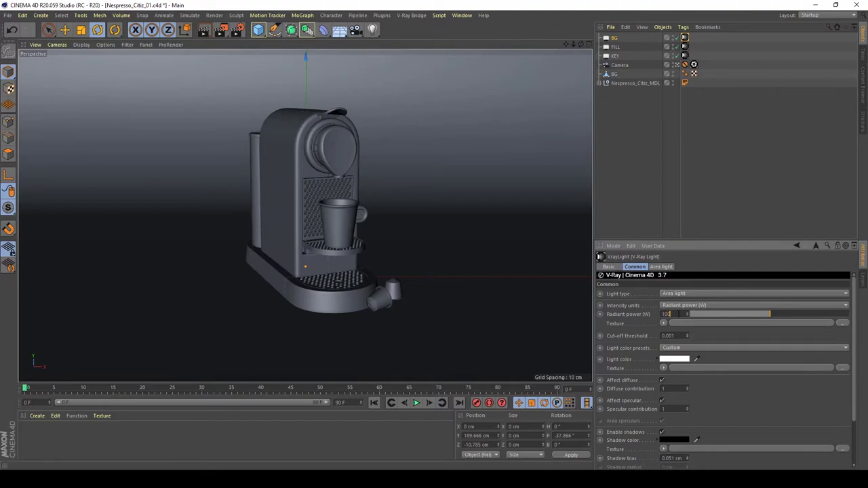
{"action": "key", "text": "Return"}
{"action": "left_click", "coordinate": [225, 33]}
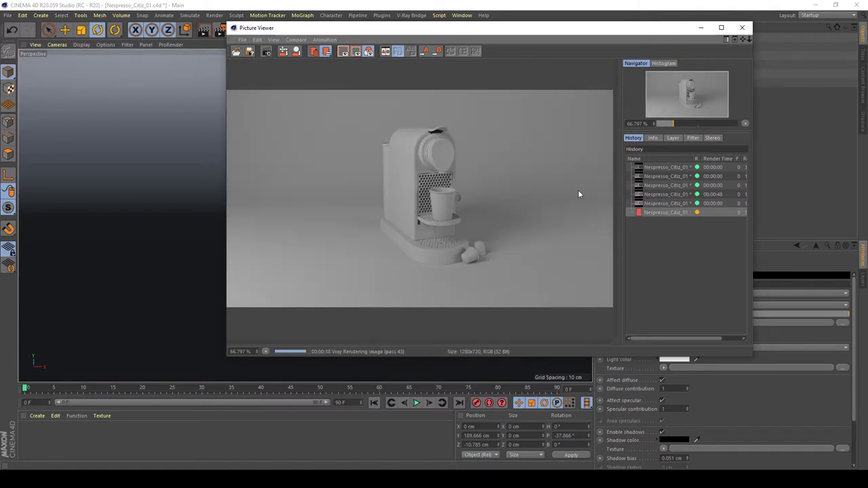
{"action": "left_click", "coordinate": [742, 27]}
{"action": "left_click", "coordinate": [449, 271]}
Enter 200 for the light's radiant power, test-render again, and stop the render partway
{"action": "left_click", "coordinate": [742, 28]}
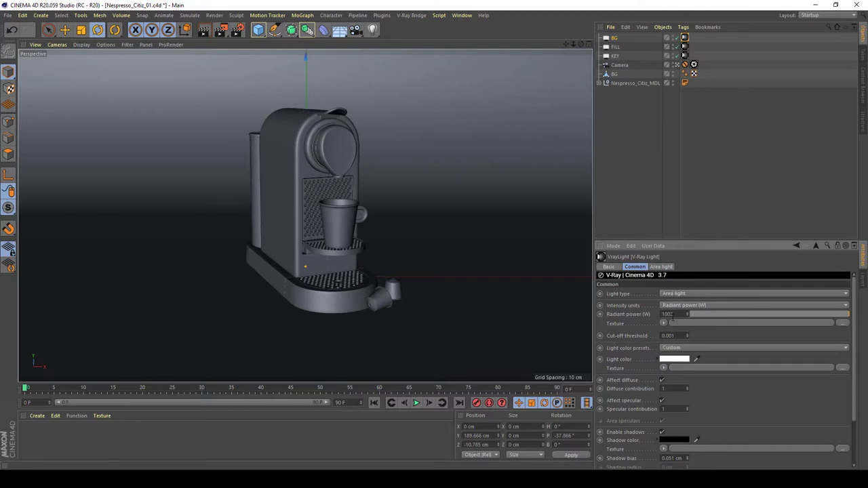
{"action": "key", "text": "BackSpace"}
{"action": "key", "text": "Return"}
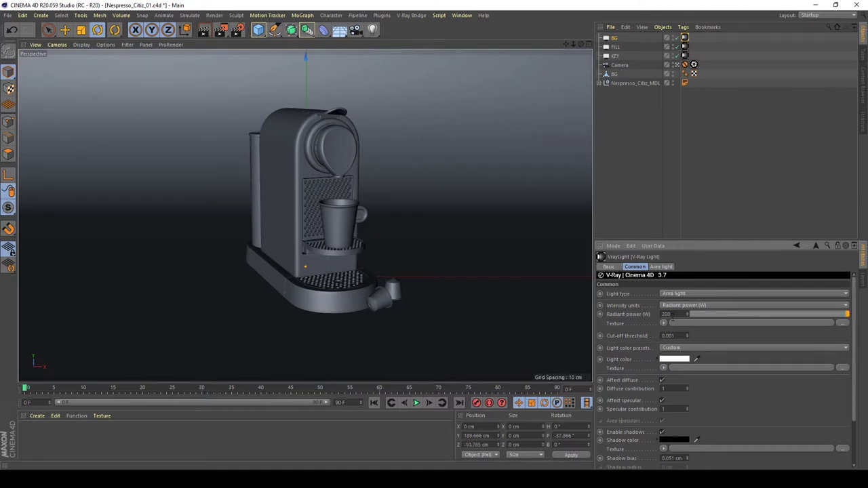
{"action": "left_click", "coordinate": [223, 30]}
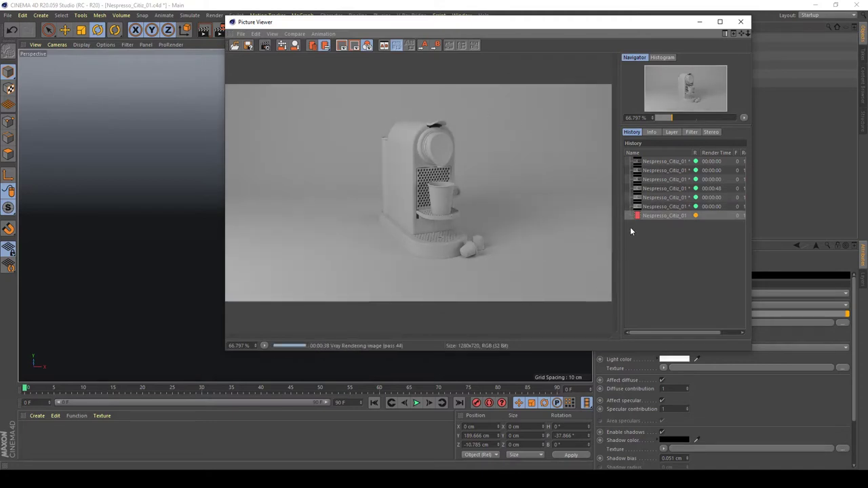
{"action": "left_click", "coordinate": [740, 24]}
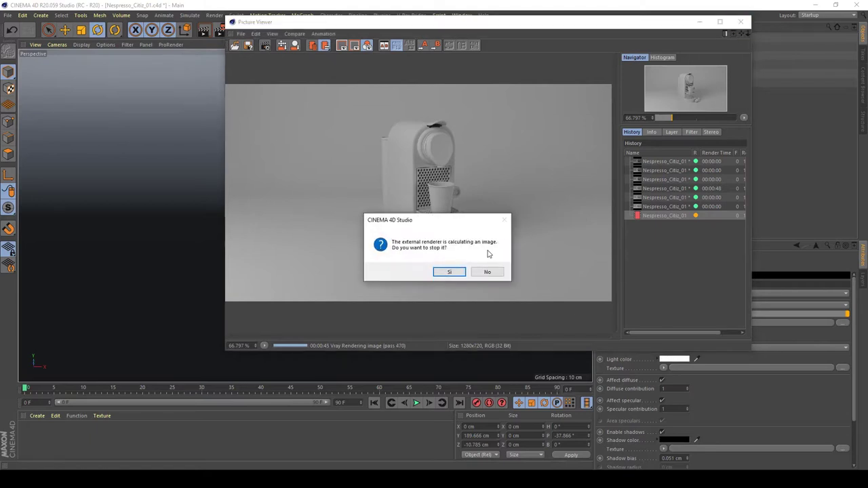
{"action": "left_click", "coordinate": [450, 272]}
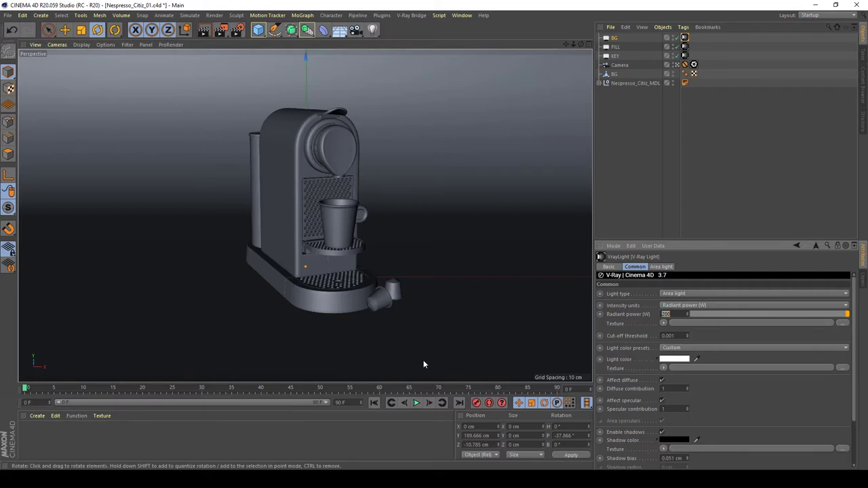
Create a V-Ray Advanced Material from the Material Manager's V-Ray Bridge menu
{"action": "left_click", "coordinate": [38, 417]}
{"action": "mouse_move", "coordinate": [108, 320]}
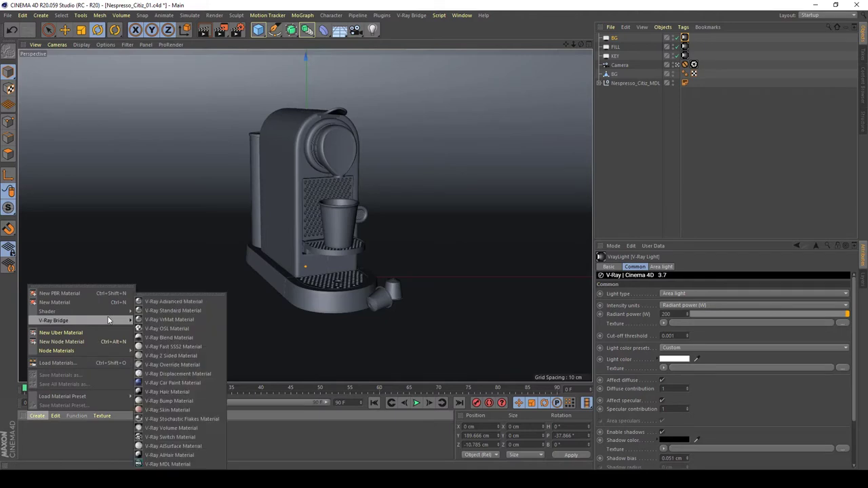
{"action": "left_click", "coordinate": [173, 302]}
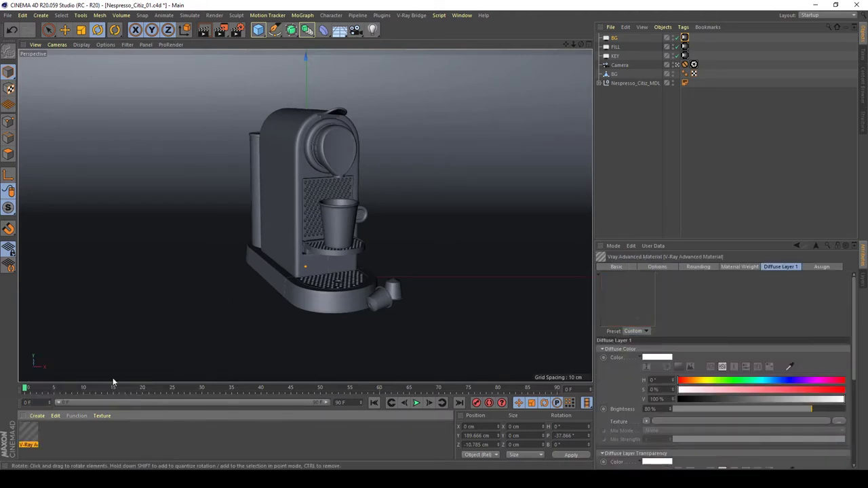
Rename the material BG and give it a red diffuse at 74% saturation, 100% brightness
{"action": "double_click", "coordinate": [28, 431]}
{"action": "type", "text": "BG"}
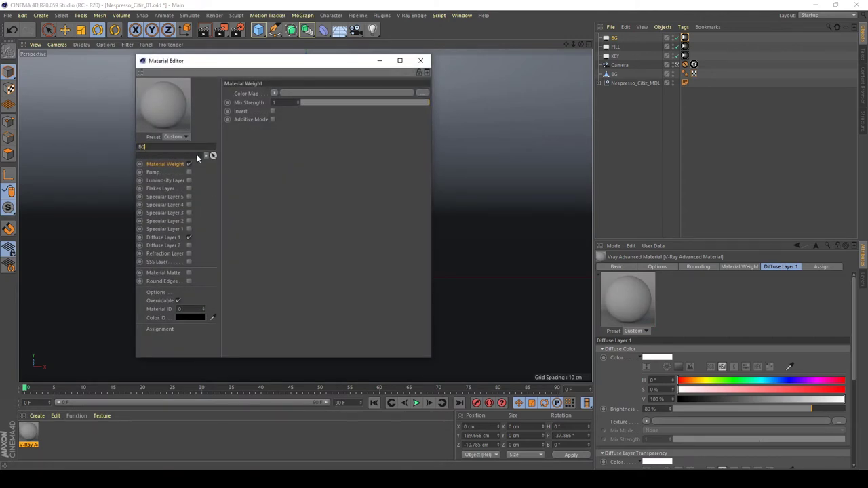
{"action": "key", "text": "Return"}
{"action": "left_click", "coordinate": [162, 237]}
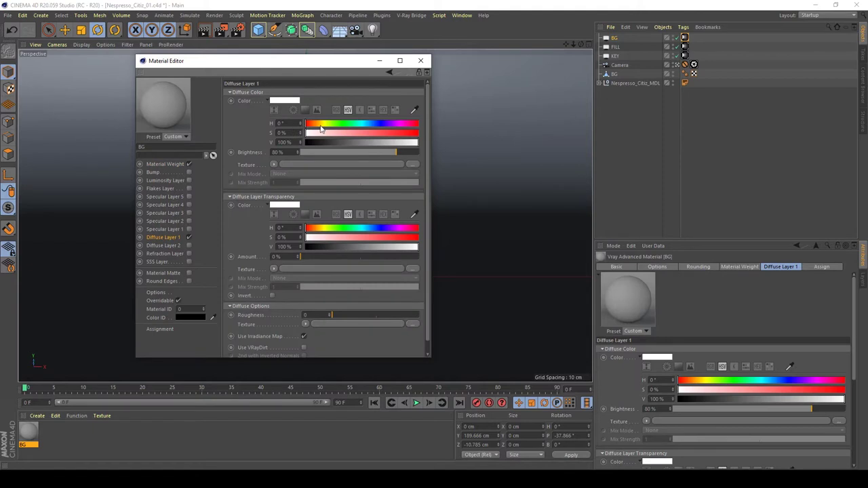
{"action": "left_click", "coordinate": [396, 133]}
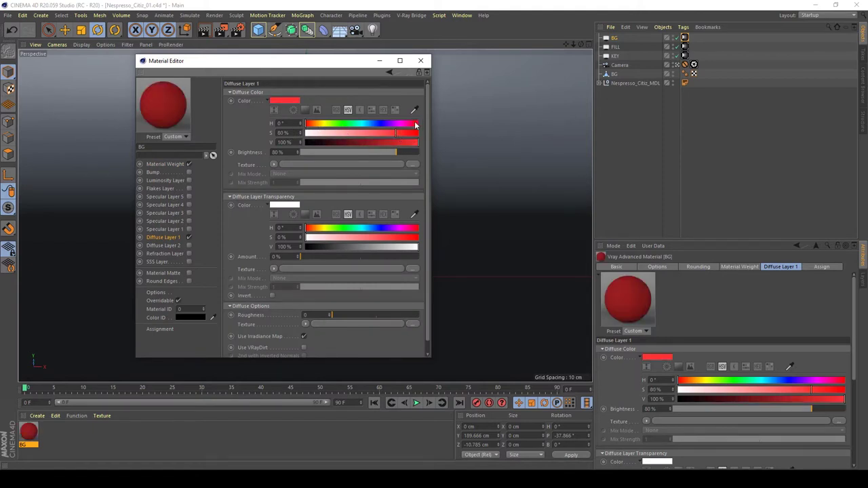
{"action": "mouse_move", "coordinate": [367, 134]}
{"action": "left_mouse_down"}
{"action": "mouse_move", "coordinate": [380, 134]}
{"action": "mouse_move", "coordinate": [368, 133]}
{"action": "left_mouse_up"}
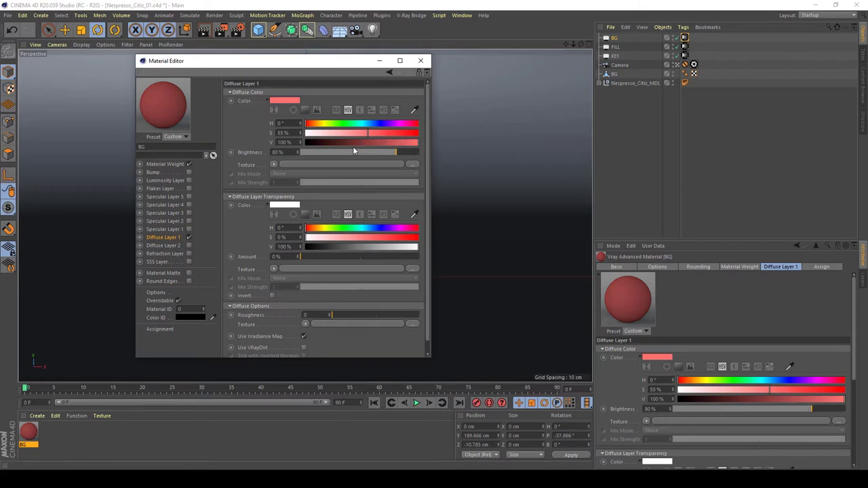
{"action": "left_click_drag", "start_coordinate": [407, 152], "coordinate": [451, 157]}
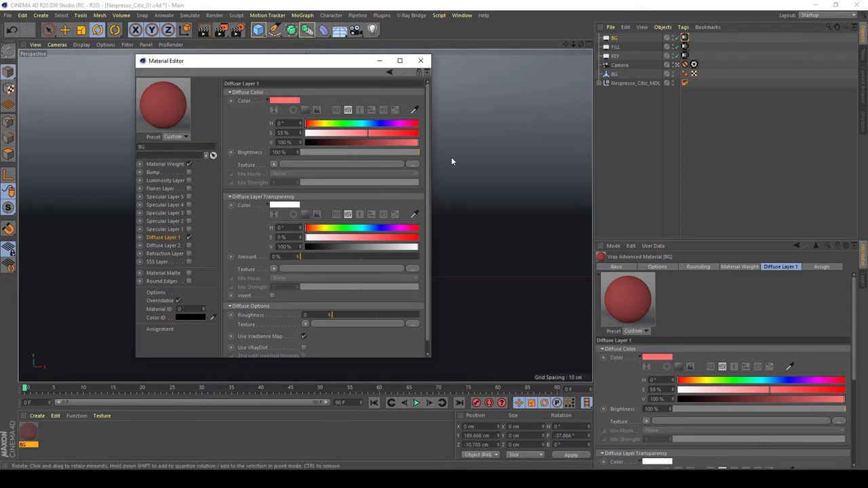
{"action": "left_click", "coordinate": [389, 132]}
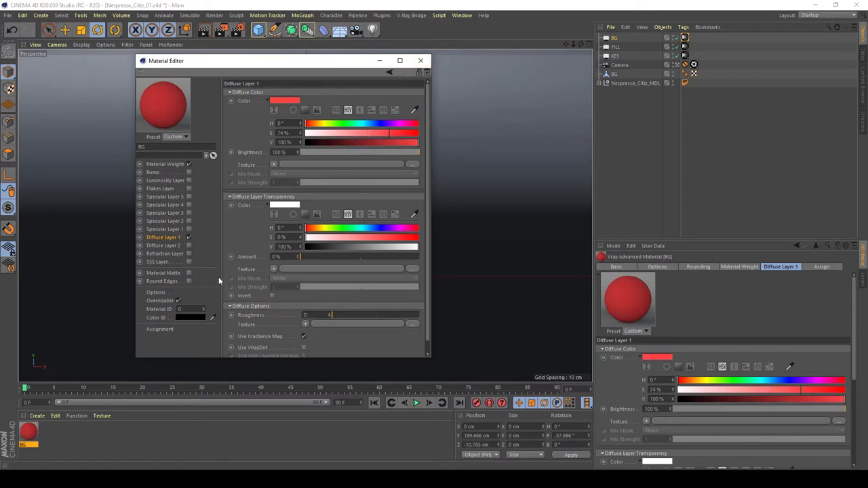
Enable Specular Layer 1 with Fresnel IOR 1.3 and 80% brightness
{"action": "left_click", "coordinate": [188, 229]}
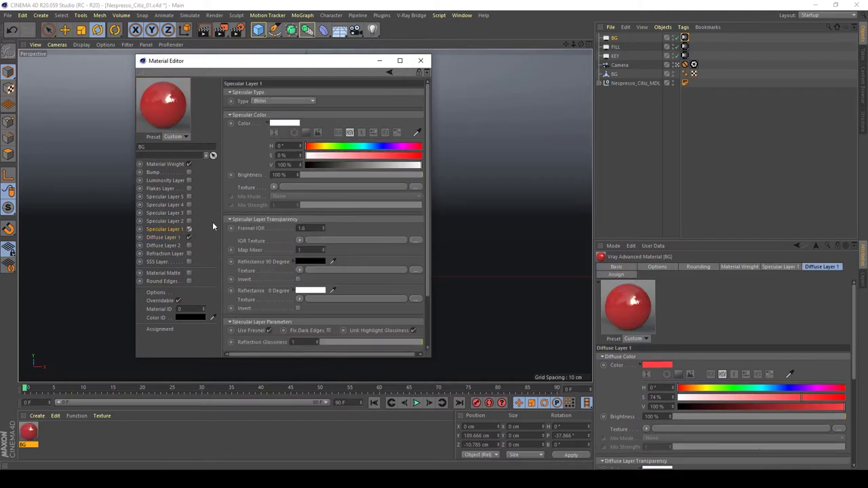
{"action": "double_click", "coordinate": [303, 227]}
{"action": "key", "text": "Return"}
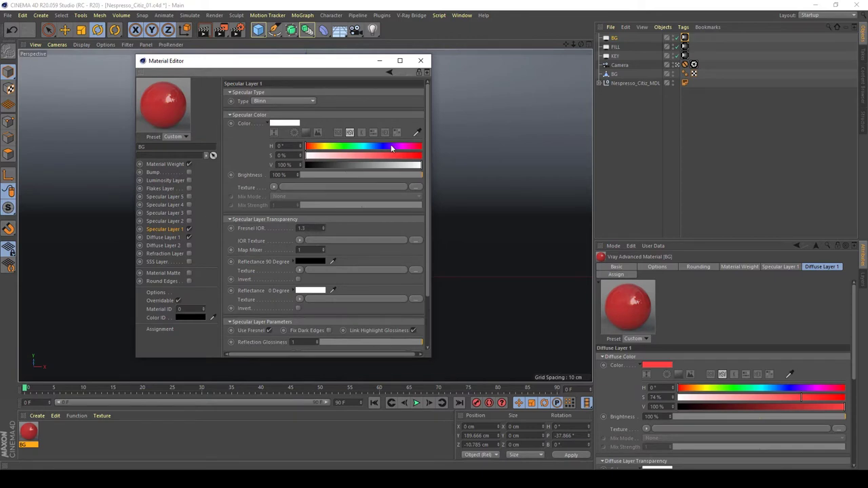
{"action": "left_click", "coordinate": [399, 174]}
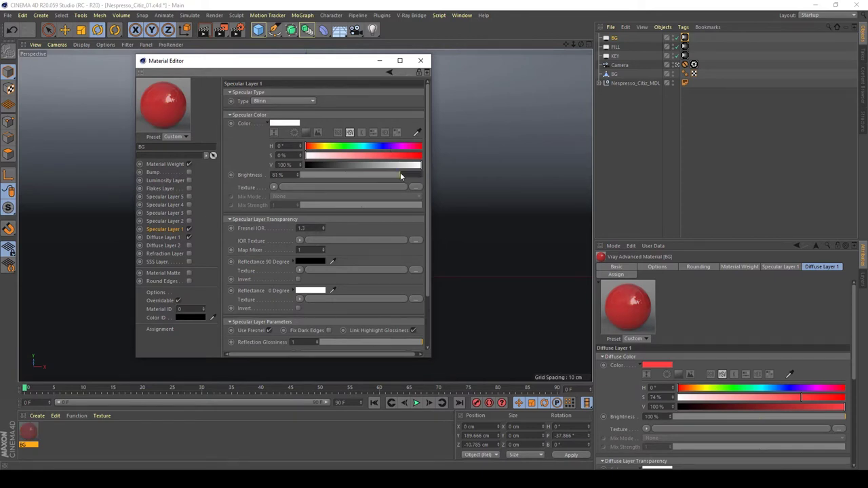
{"action": "left_click", "coordinate": [279, 175]}
{"action": "key", "text": "BackSpace"}
{"action": "type", "text": "0"}
{"action": "key", "text": "Return"}
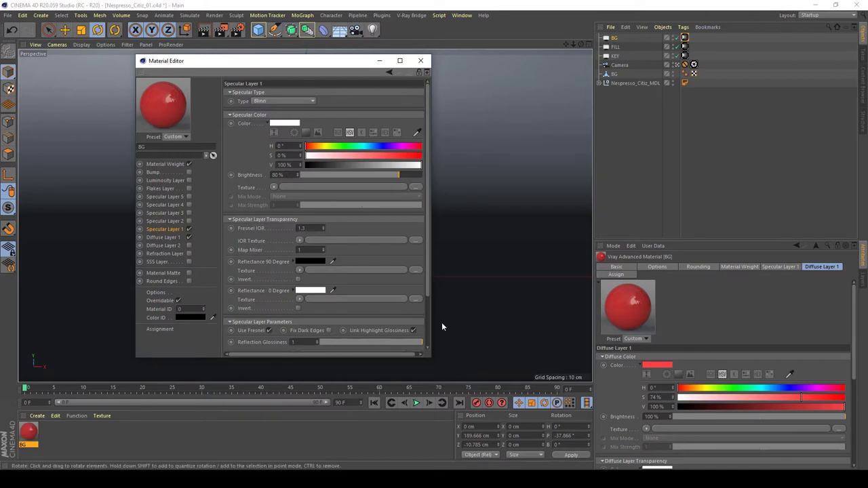
Set the Reflection Glossiness to 0.9 and close the material settings
{"action": "left_click", "coordinate": [309, 343]}
{"action": "type", "text": "0.94"}
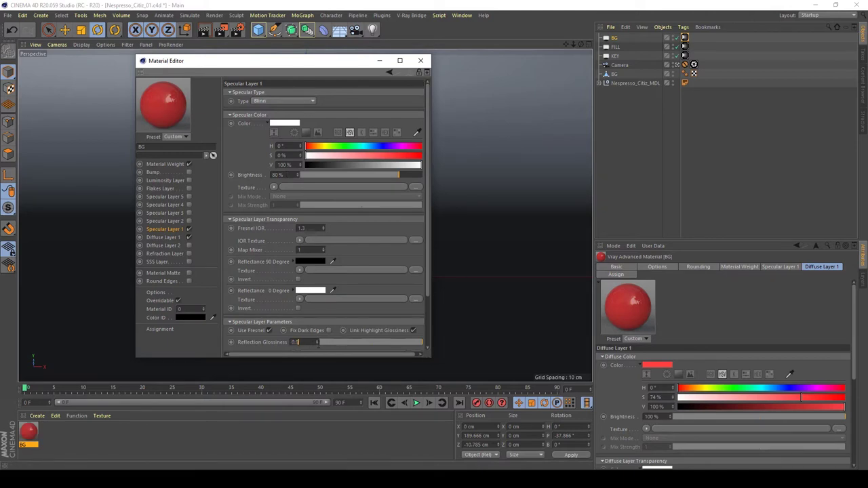
{"action": "key", "text": "Return"}
{"action": "key", "text": "BackSpace"}
{"action": "key", "text": "Return"}
{"action": "left_click", "coordinate": [420, 61]}
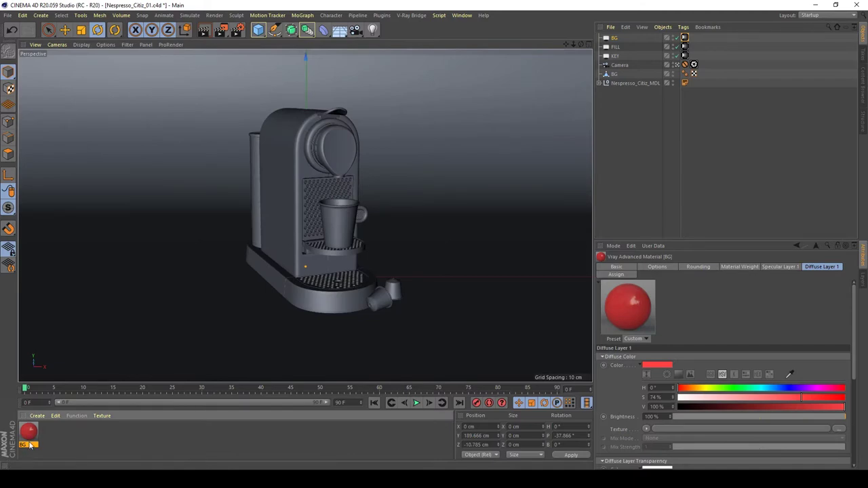
Apply the BG material to the BG backdrop and test-render the machine against the red background
{"action": "left_click_drag", "start_coordinate": [29, 431], "coordinate": [204, 102]}
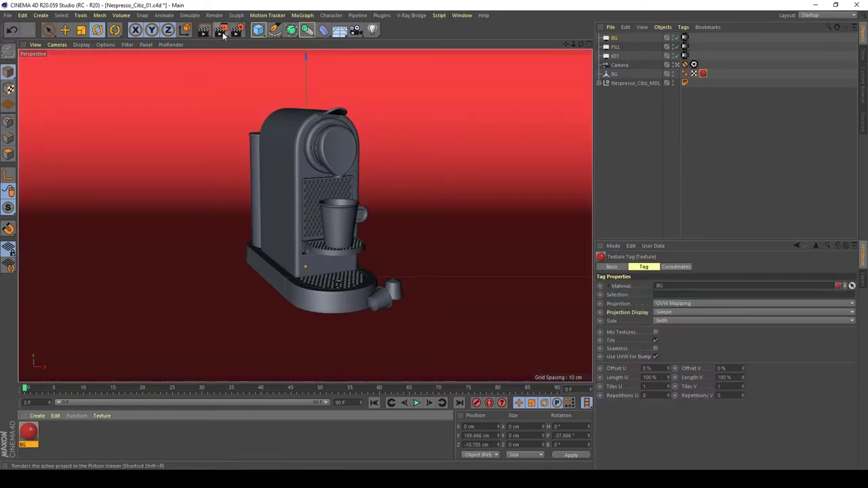
{"action": "left_click", "coordinate": [223, 31]}
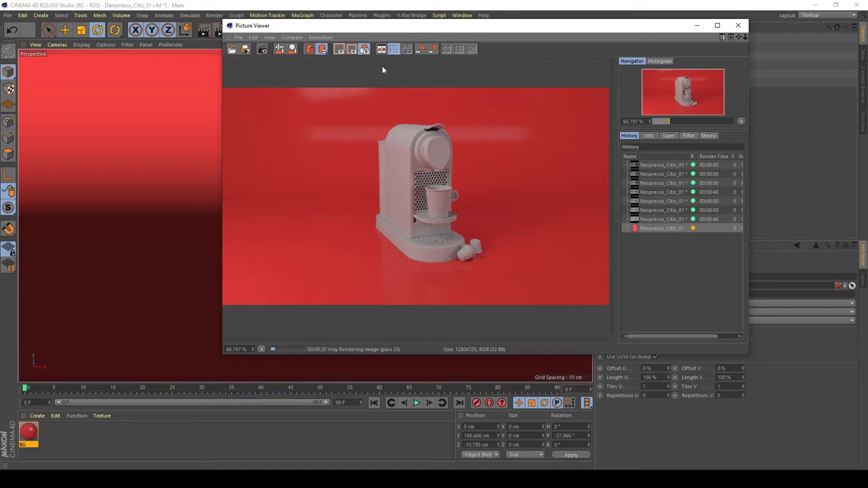
{"action": "left_click", "coordinate": [739, 25]}
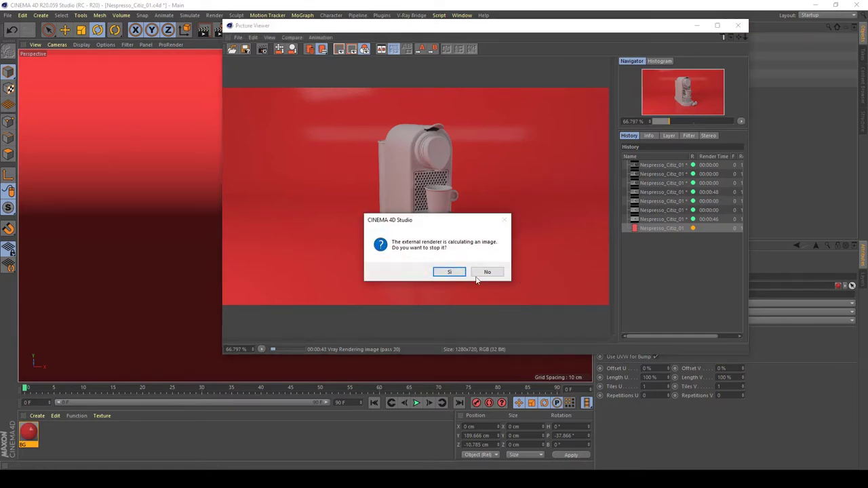
{"action": "left_click", "coordinate": [491, 272]}
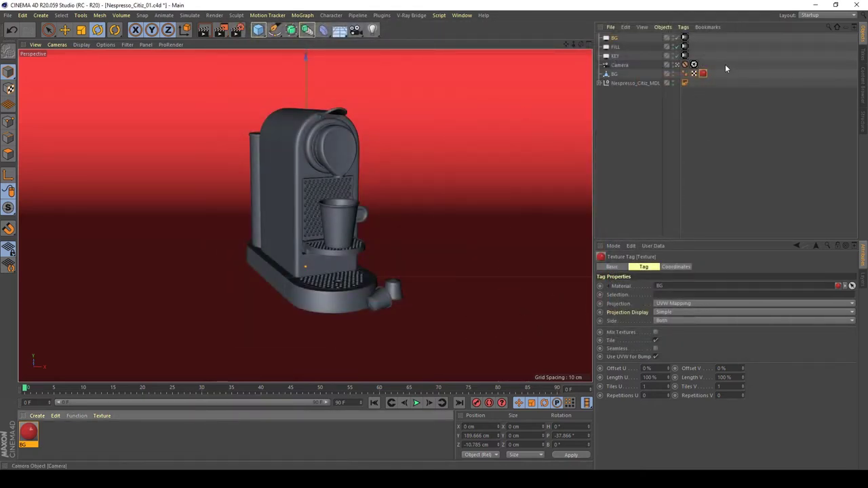
Add a V-Ray Compositing tag to the BG backdrop with Show in reflections unchecked
{"action": "left_click", "coordinate": [616, 75]}
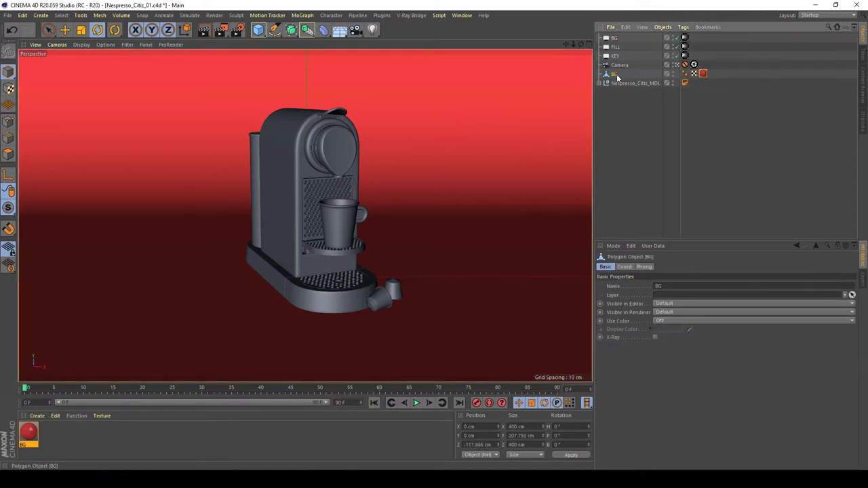
{"action": "right_click", "coordinate": [617, 77]}
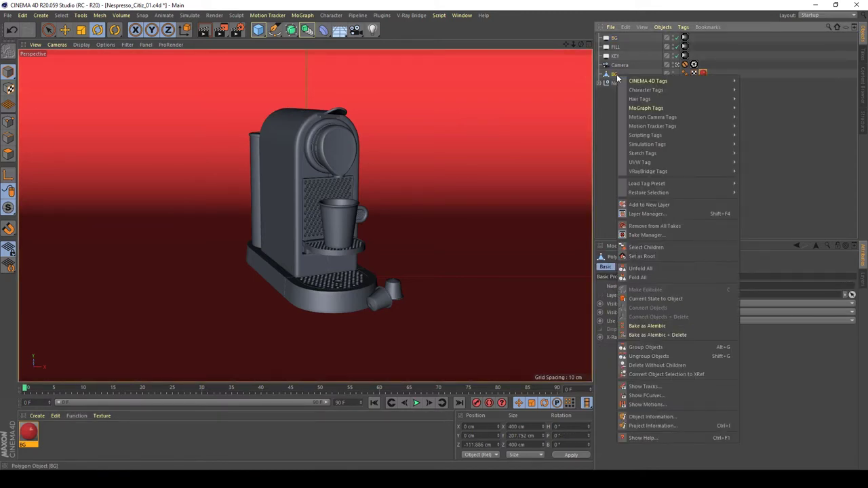
{"action": "mouse_move", "coordinate": [661, 173]}
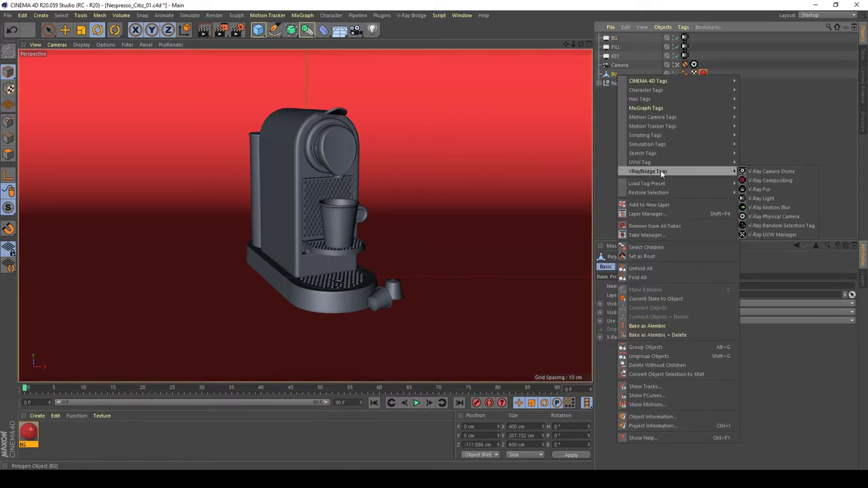
{"action": "left_click", "coordinate": [773, 181]}
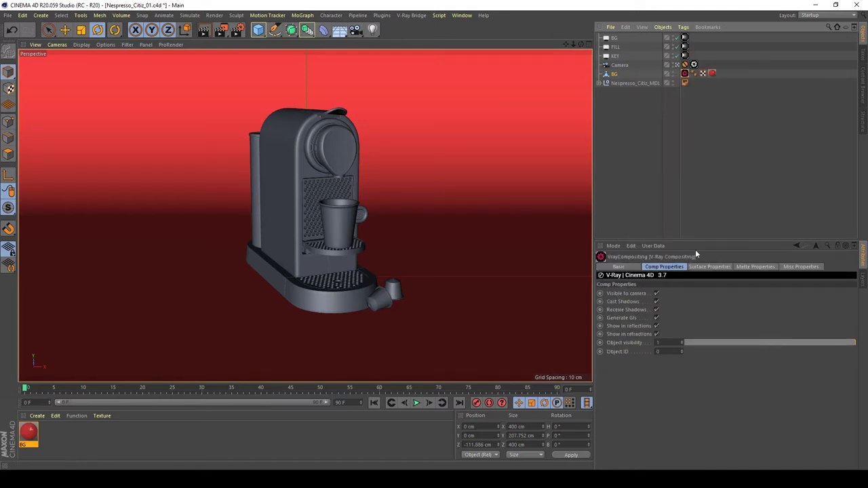
{"action": "left_click", "coordinate": [656, 327]}
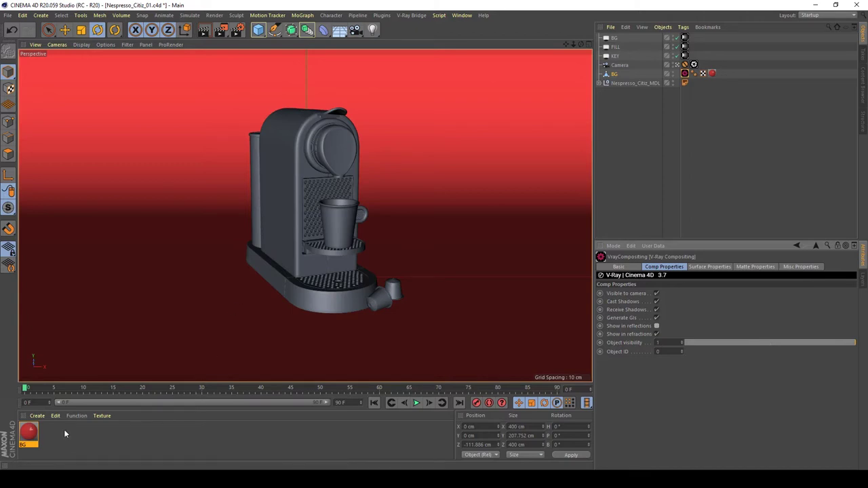
Enable Refl Dim Distance in the BG material's Specular Layer 1
{"action": "double_click", "coordinate": [29, 434]}
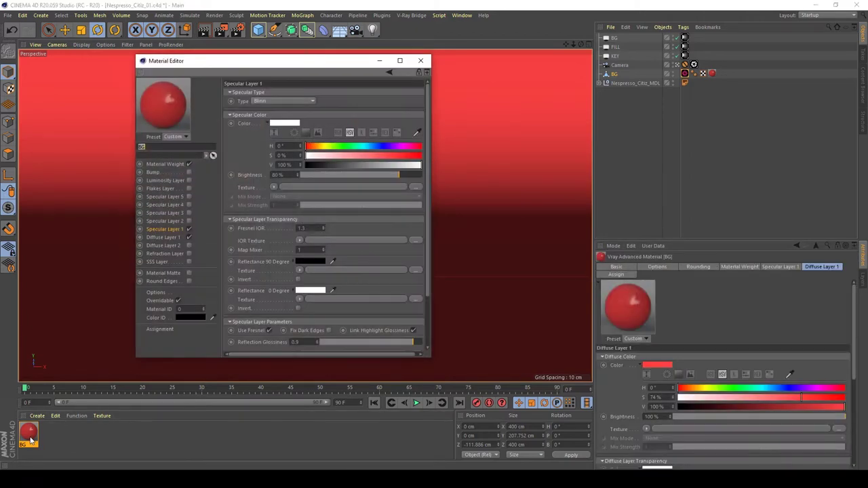
{"action": "left_click_drag", "start_coordinate": [189, 69], "coordinate": [348, 68]}
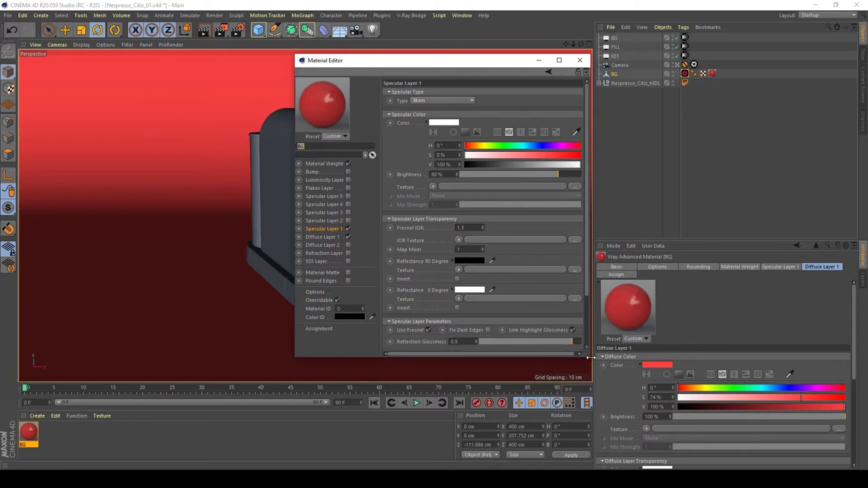
{"action": "left_click_drag", "start_coordinate": [617, 376], "coordinate": [726, 474]}
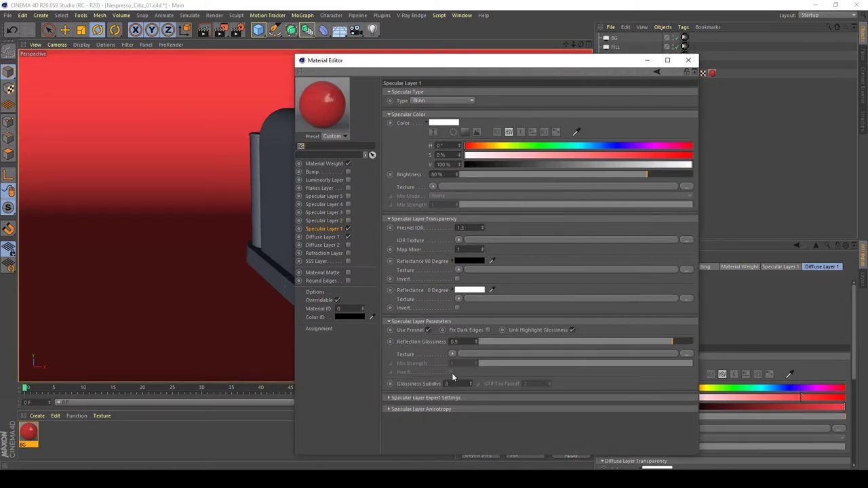
{"action": "left_click", "coordinate": [405, 397]}
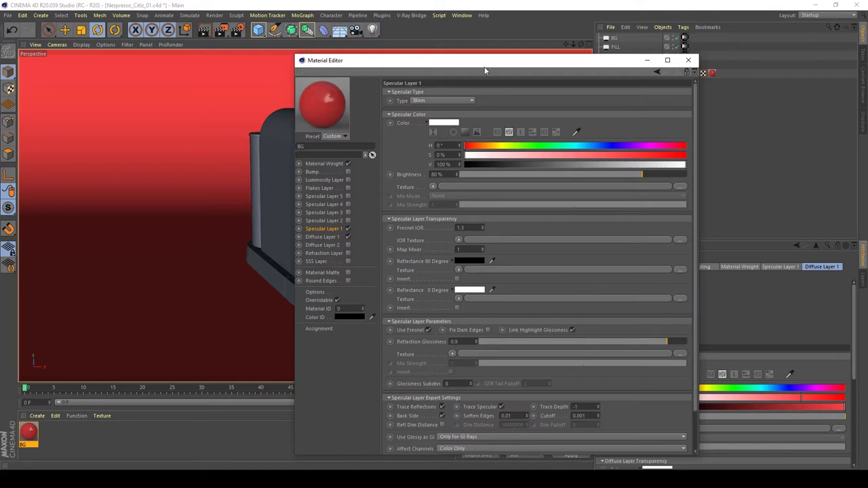
{"action": "left_click_drag", "start_coordinate": [483, 65], "coordinate": [419, 23]}
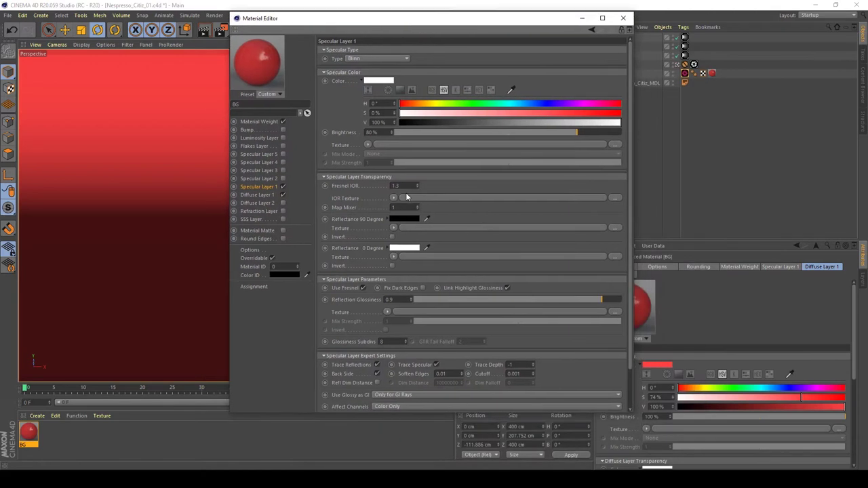
{"action": "left_click", "coordinate": [379, 382]}
{"action": "left_click", "coordinate": [448, 383]}
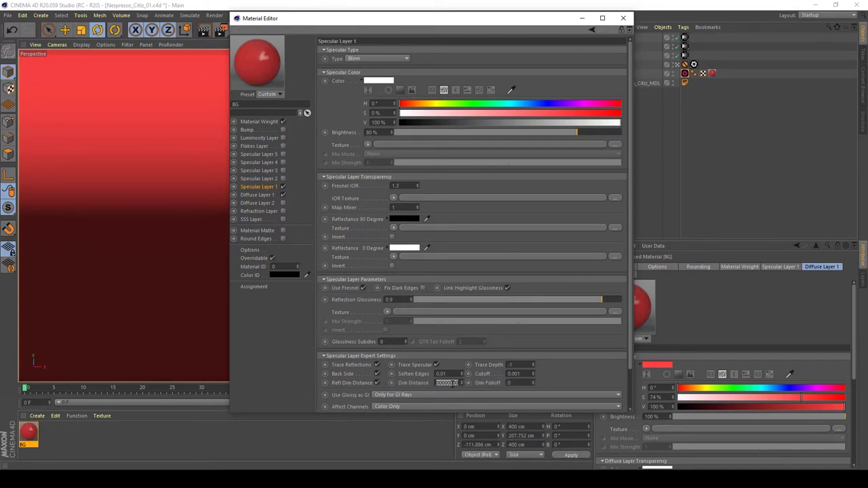
{"action": "left_click", "coordinate": [581, 18]}
Reopen the BG material and set its reflection Dim Distance to 50
{"action": "left_click", "coordinate": [322, 132]}
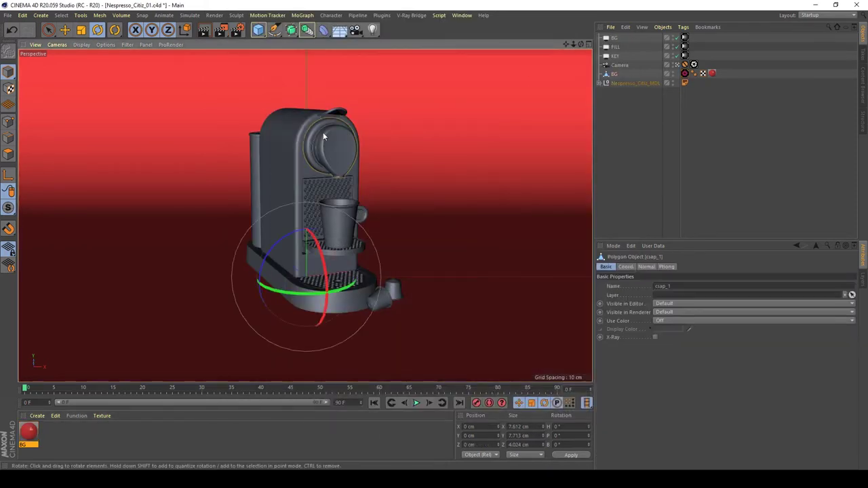
{"action": "left_click", "coordinate": [312, 112]}
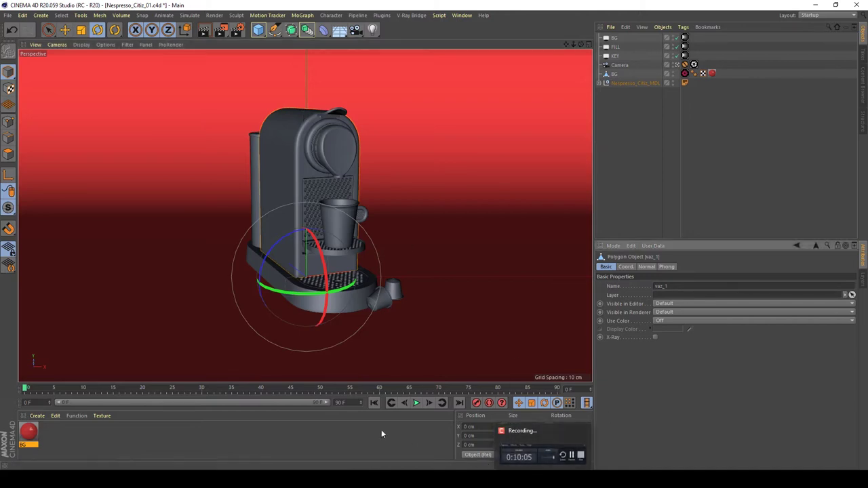
{"action": "left_click", "coordinate": [318, 432]}
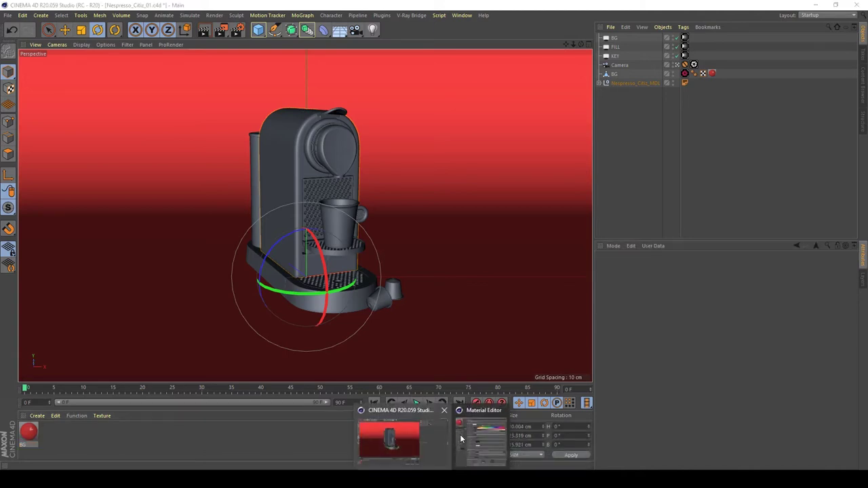
{"action": "double_click", "coordinate": [28, 431]}
{"action": "type", "text": "50"}
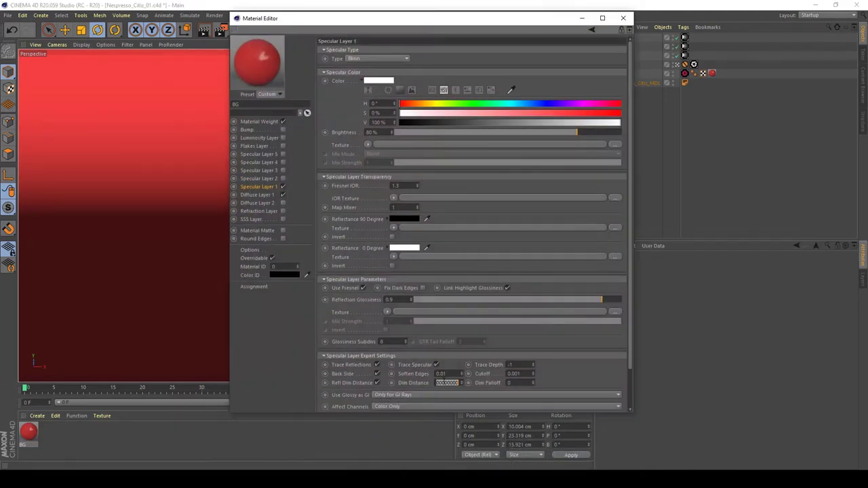
{"action": "key", "text": "Return"}
Test-render the scene, then flip between the latest and previous History renders
{"action": "left_click", "coordinate": [220, 30]}
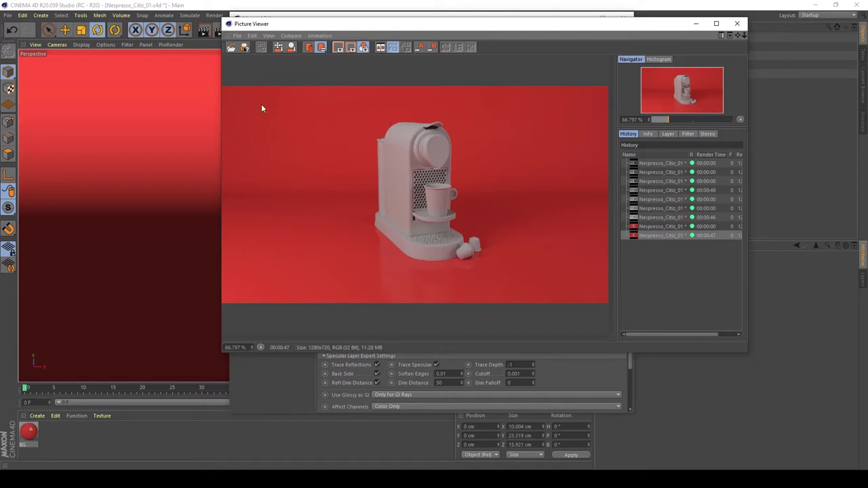
{"action": "left_click", "coordinate": [658, 235]}
{"action": "left_click", "coordinate": [670, 226]}
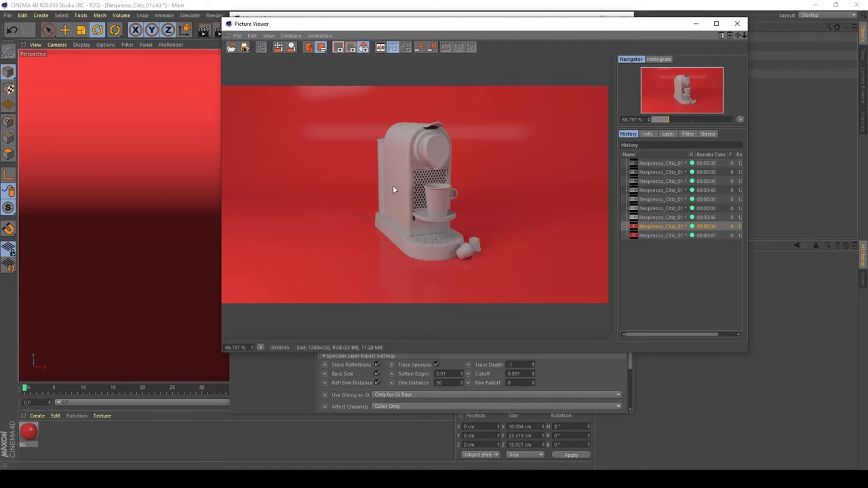
{"action": "left_click", "coordinate": [655, 235]}
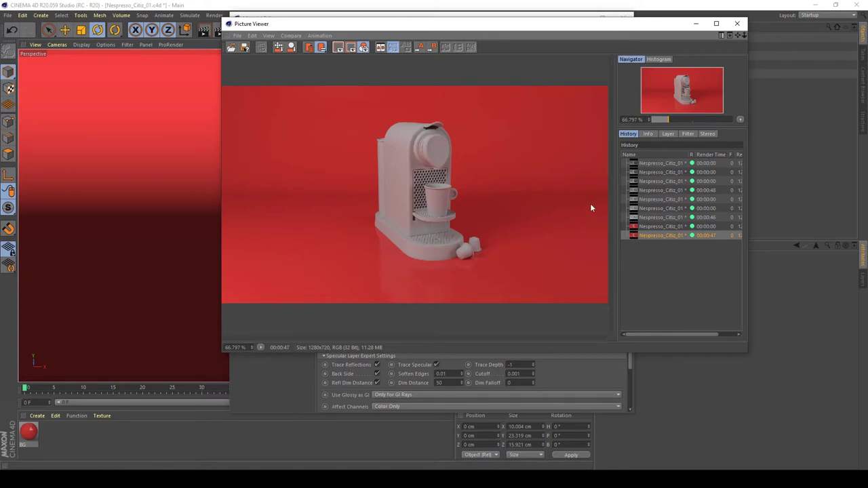
Close the Picture Viewer and change the BG material's Dim Distance to 10
{"action": "left_click", "coordinate": [738, 24]}
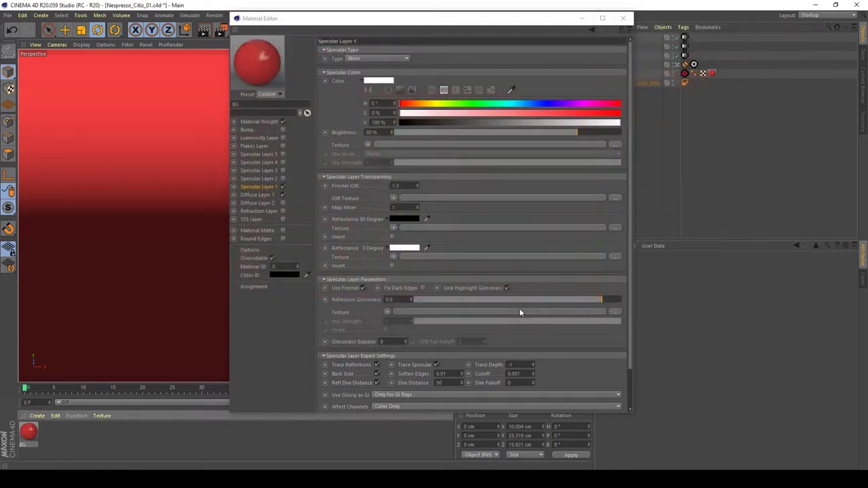
{"action": "left_click", "coordinate": [452, 383]}
{"action": "double_click", "coordinate": [454, 383]}
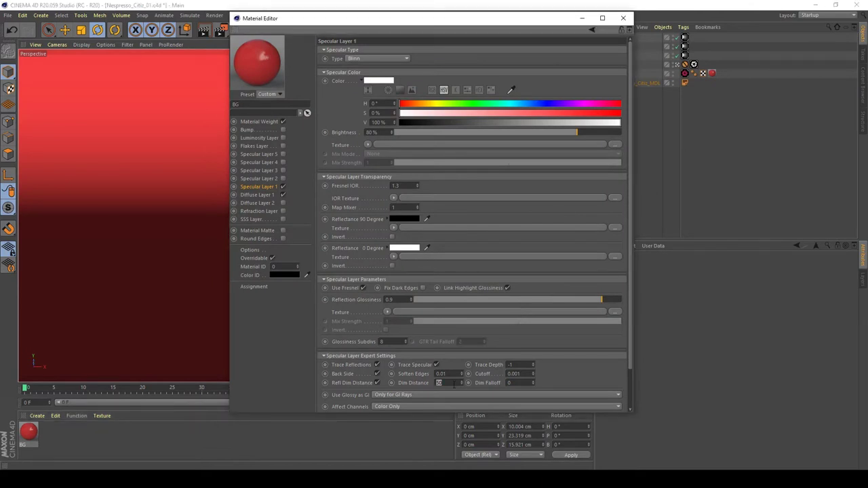
{"action": "type", "text": "10"}
{"action": "key", "text": "Return"}
{"action": "left_click_drag", "start_coordinate": [517, 23], "coordinate": [666, 42]}
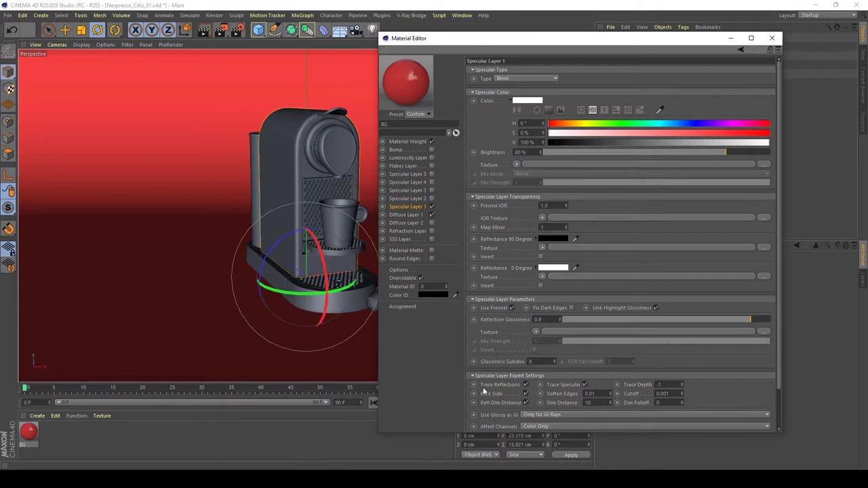
{"action": "left_click_drag", "start_coordinate": [295, 257], "coordinate": [258, 229]}
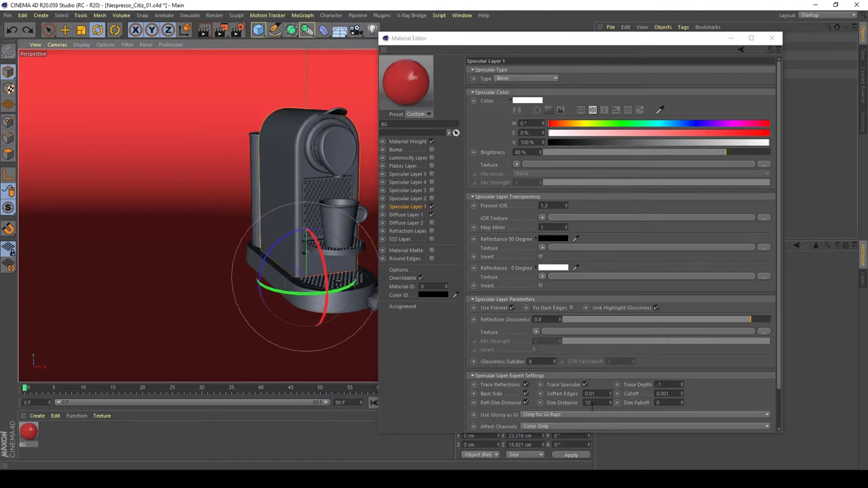
Start a test render at Dim Distance 10, then close the viewer and stop rendering
{"action": "left_click", "coordinate": [217, 32]}
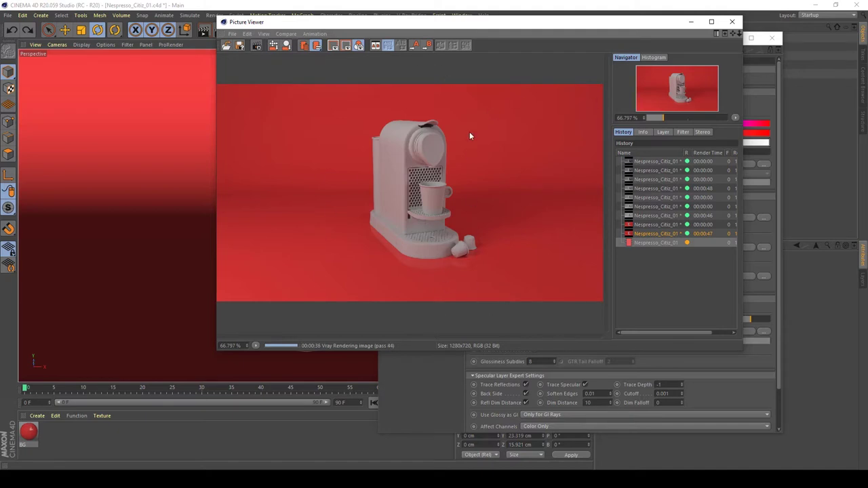
{"action": "left_click", "coordinate": [732, 22]}
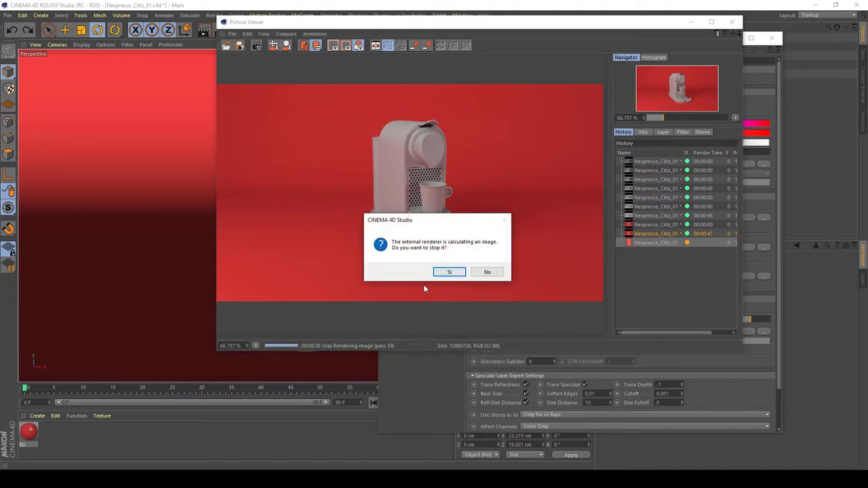
{"action": "left_click", "coordinate": [450, 272]}
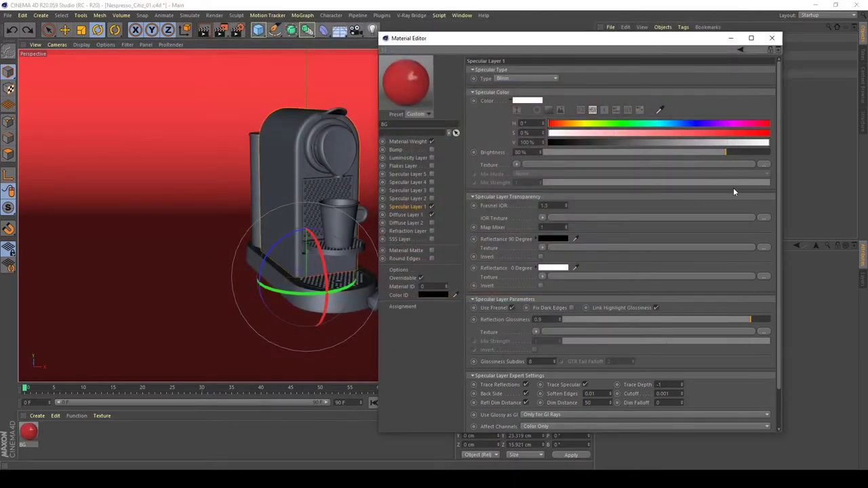
Save the scene, then stretch BG to about 593 cm deep and push it back to Z −210 cm
{"action": "left_click", "coordinate": [772, 38]}
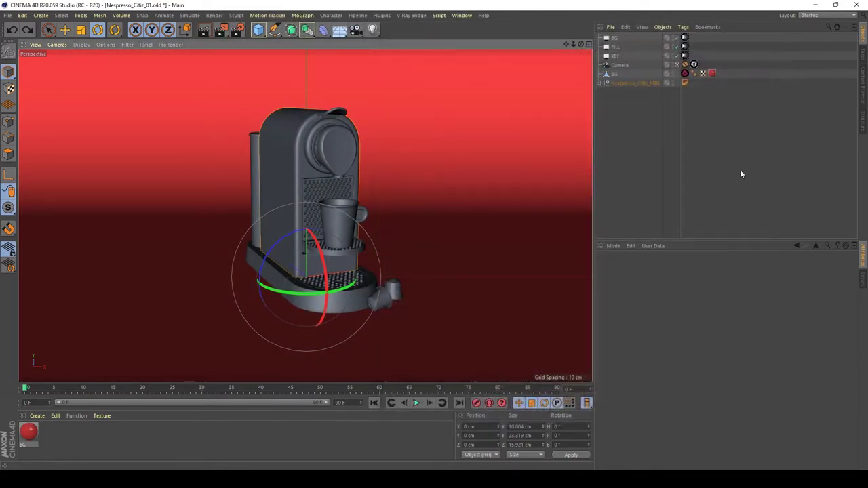
{"action": "key", "text": "ctrl+s"}
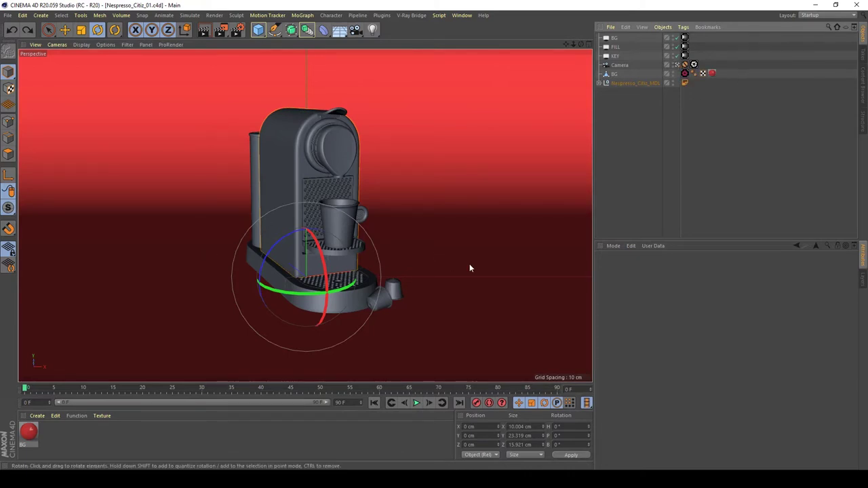
{"action": "left_click", "coordinate": [684, 65]}
{"action": "left_click_drag", "start_coordinate": [407, 285], "coordinate": [435, 269], "text": "alt"}
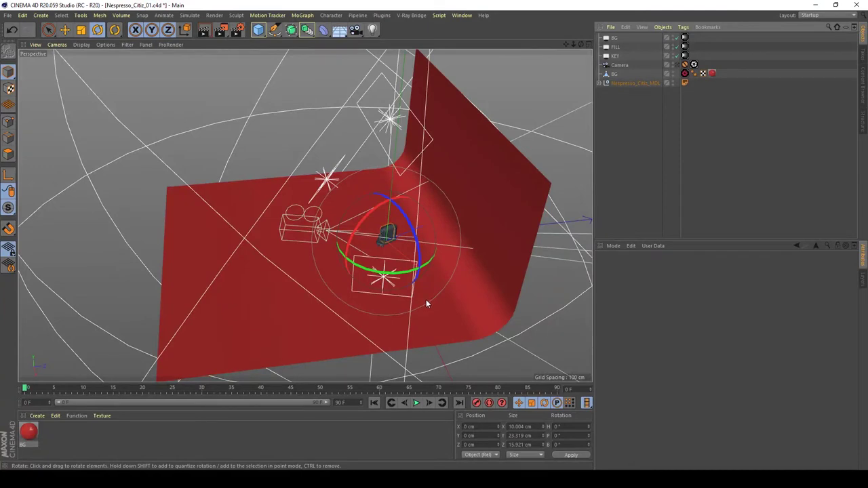
{"action": "key", "text": "t"}
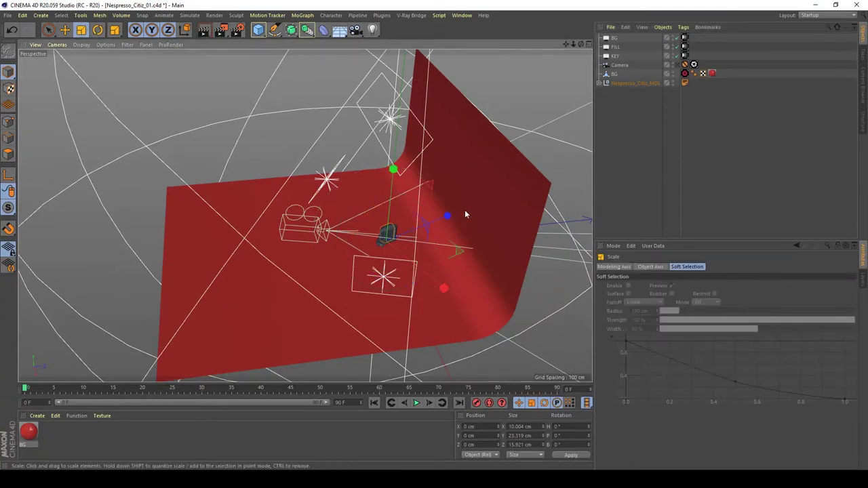
{"action": "left_click", "coordinate": [613, 73]}
{"action": "left_click_drag", "start_coordinate": [381, 247], "coordinate": [312, 251]}
{"action": "key", "text": "e"}
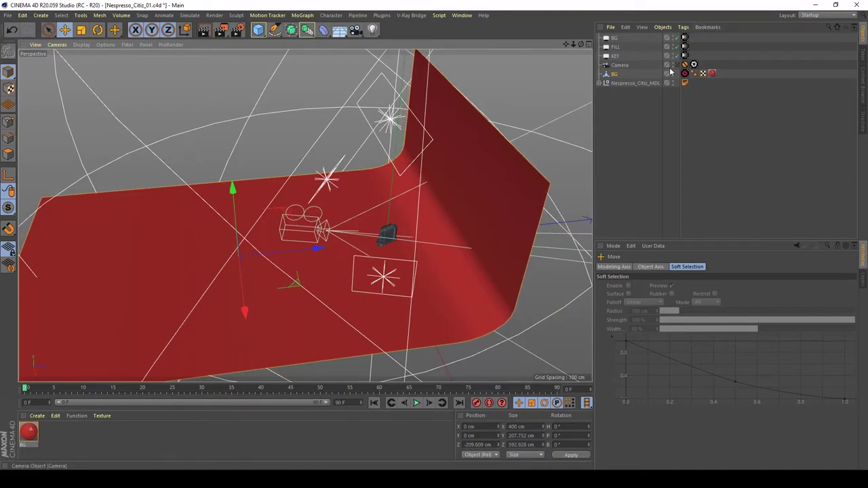
{"action": "left_click", "coordinate": [676, 64]}
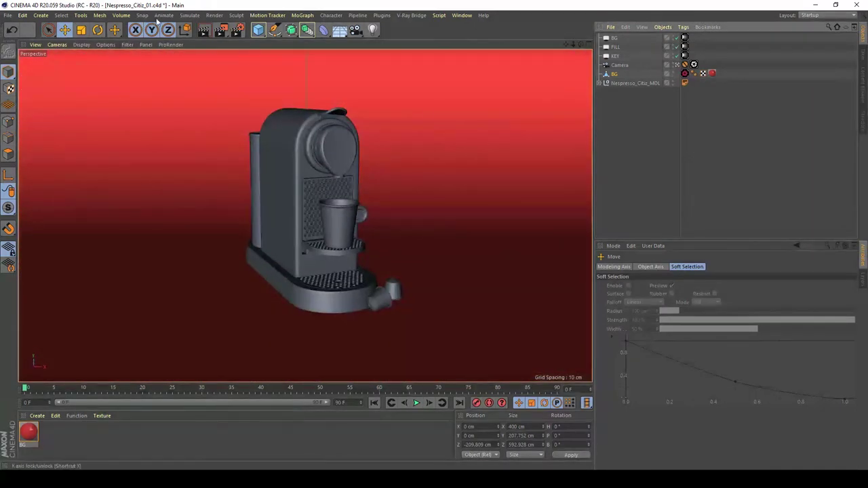
Test-render with the enlarged backdrop, then stop the render and close the viewer
{"action": "left_click", "coordinate": [217, 31]}
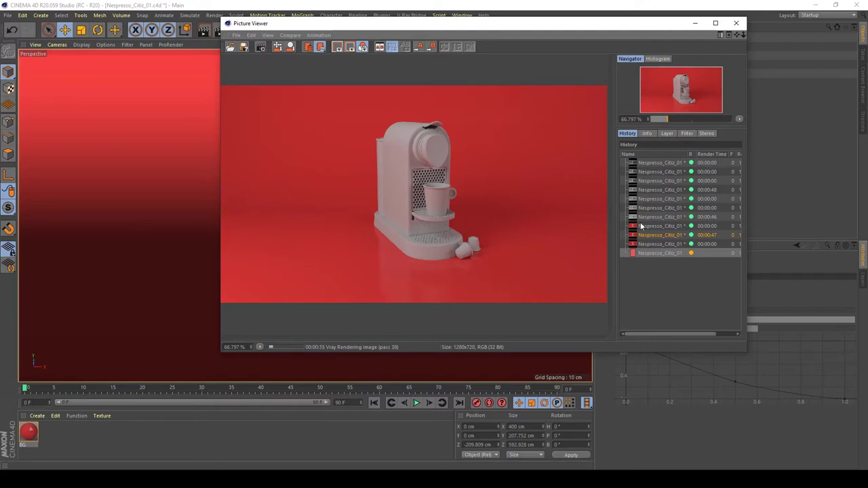
{"action": "left_click", "coordinate": [670, 253]}
{"action": "left_click", "coordinate": [737, 25]}
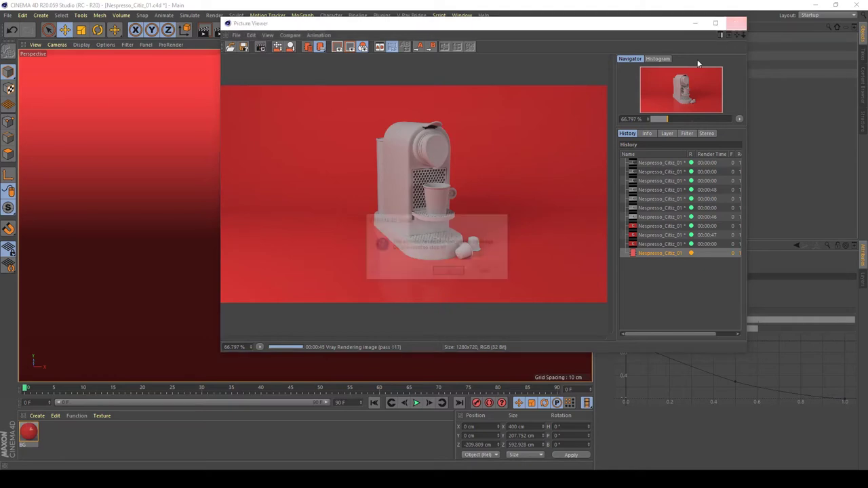
{"action": "left_click", "coordinate": [449, 272]}
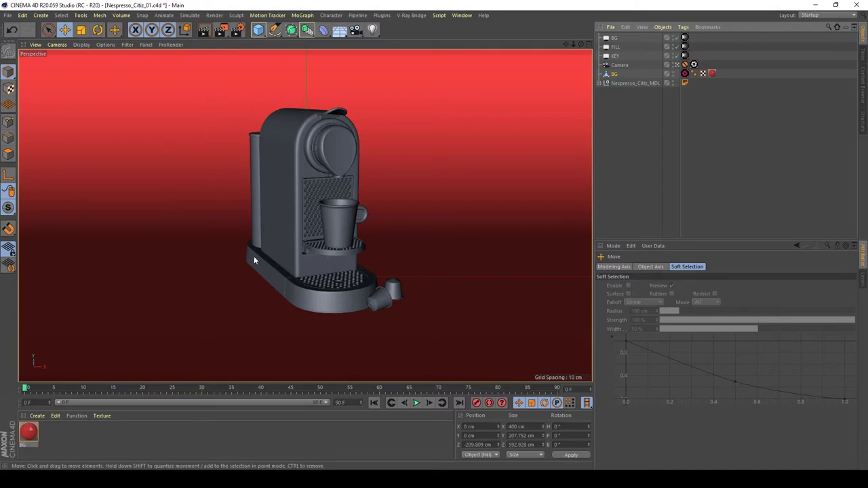
Create a new V-Ray Advanced material named GLASS
{"action": "left_click", "coordinate": [37, 416]}
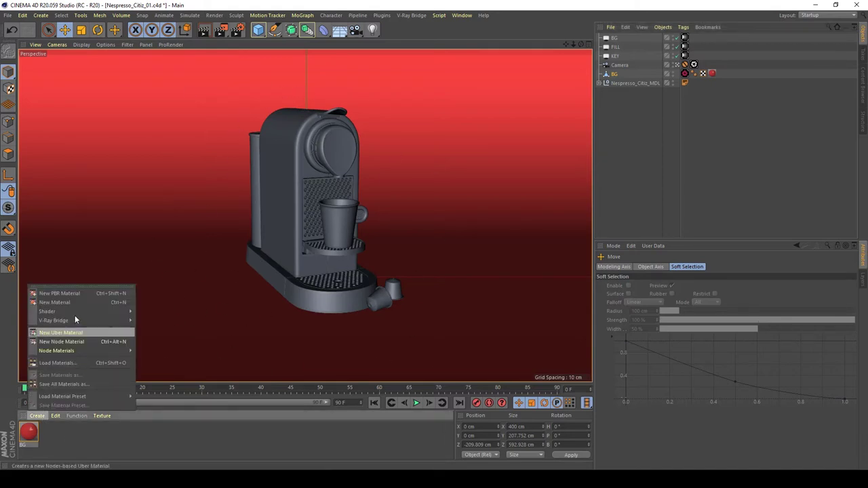
{"action": "mouse_move", "coordinate": [74, 320]}
{"action": "left_click", "coordinate": [176, 301]}
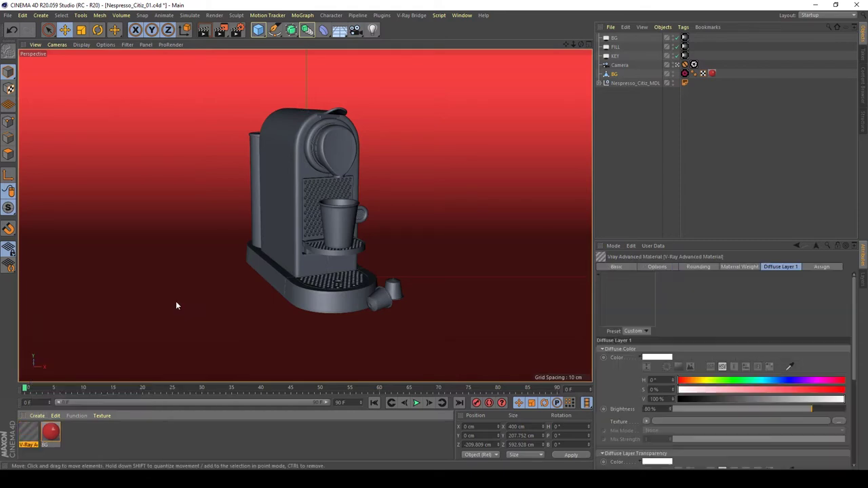
{"action": "double_click", "coordinate": [28, 434]}
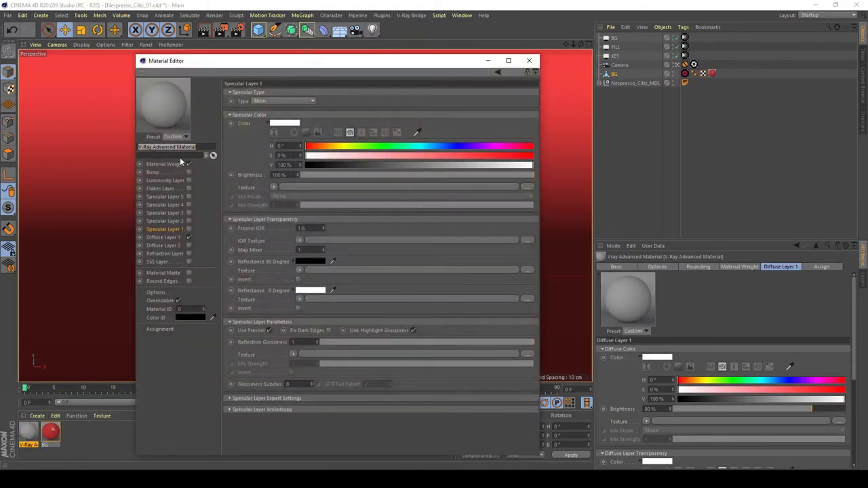
{"action": "left_click", "coordinate": [162, 238]}
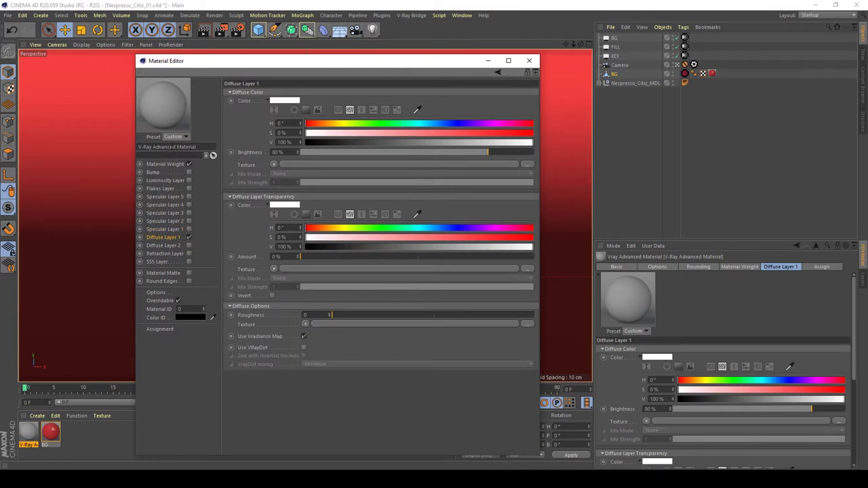
{"action": "double_click", "coordinate": [170, 146]}
{"action": "type", "text": "GLASS"}
{"action": "left_click", "coordinate": [167, 238]}
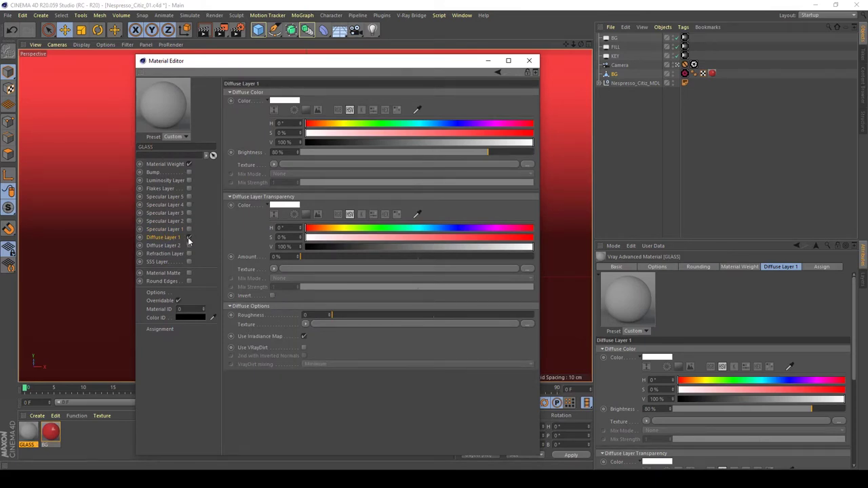
Enable refraction on GLASS with 98 % brightness and check Specular Layer 1
{"action": "left_click", "coordinate": [190, 253]}
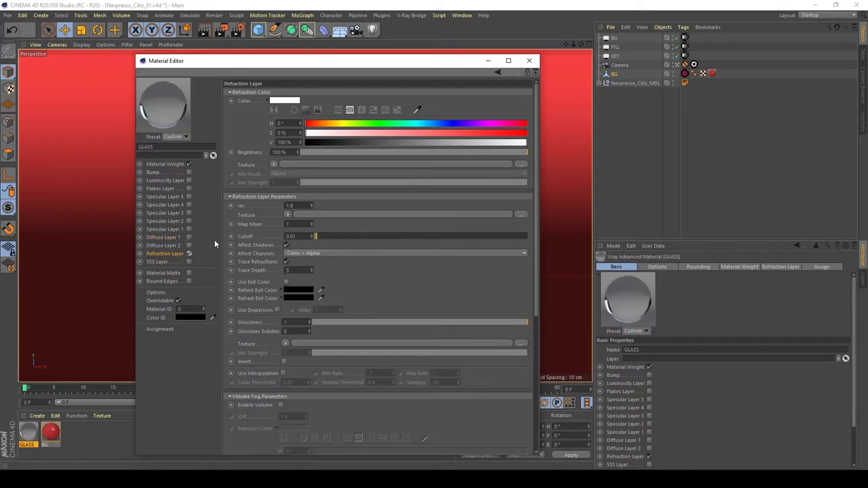
{"action": "left_click", "coordinate": [279, 152]}
{"action": "key", "text": "BackSpace"}
{"action": "key", "text": "Return"}
{"action": "left_click_drag", "start_coordinate": [255, 61], "coordinate": [508, 86]}
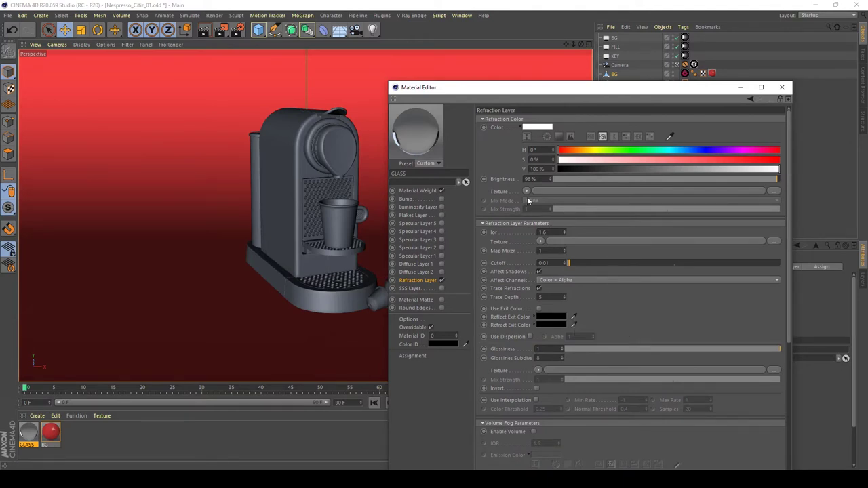
{"action": "left_click", "coordinate": [442, 256]}
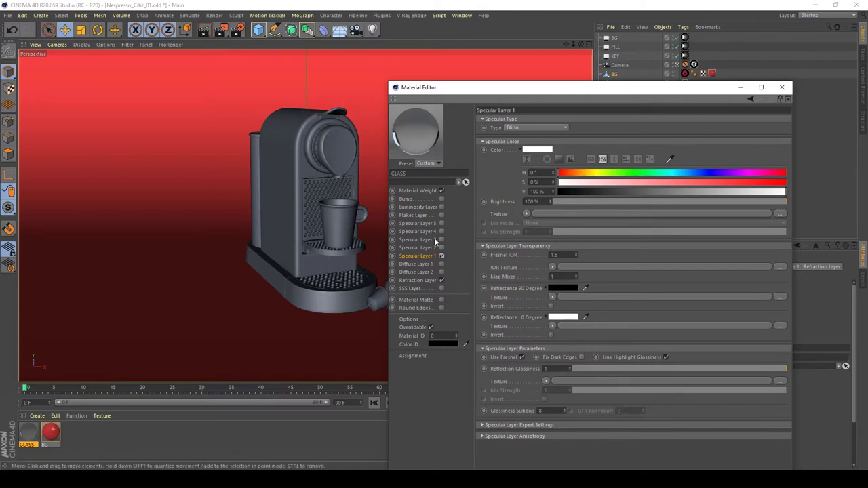
{"action": "left_click", "coordinate": [782, 87]}
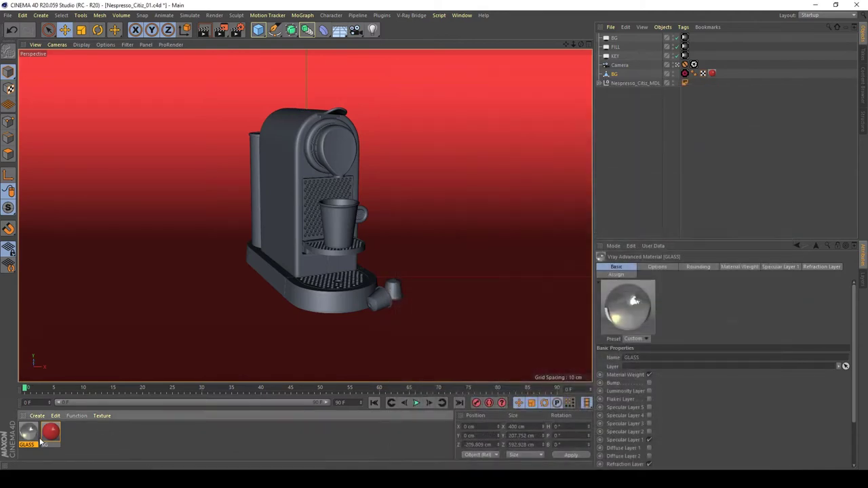
Apply GLASS to the machine, move its texture tag onto the Cup group, and undo the accidental move
{"action": "left_click_drag", "start_coordinate": [29, 434], "coordinate": [340, 234]}
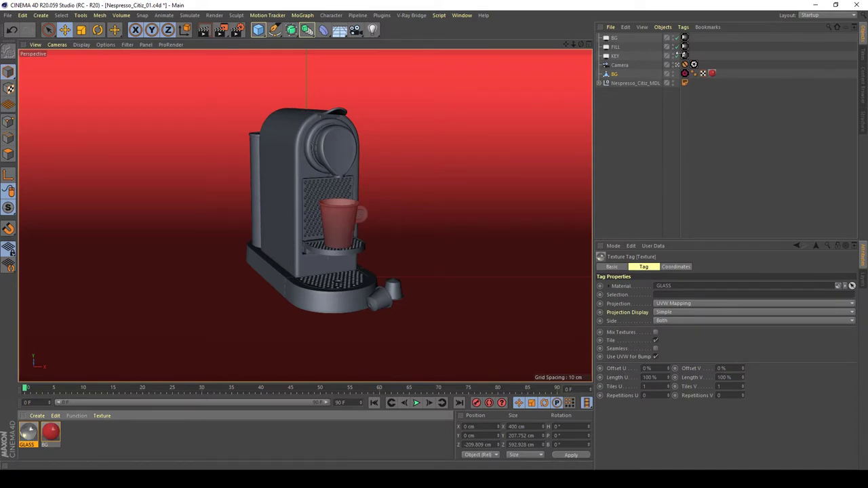
{"action": "left_click", "coordinate": [599, 83]}
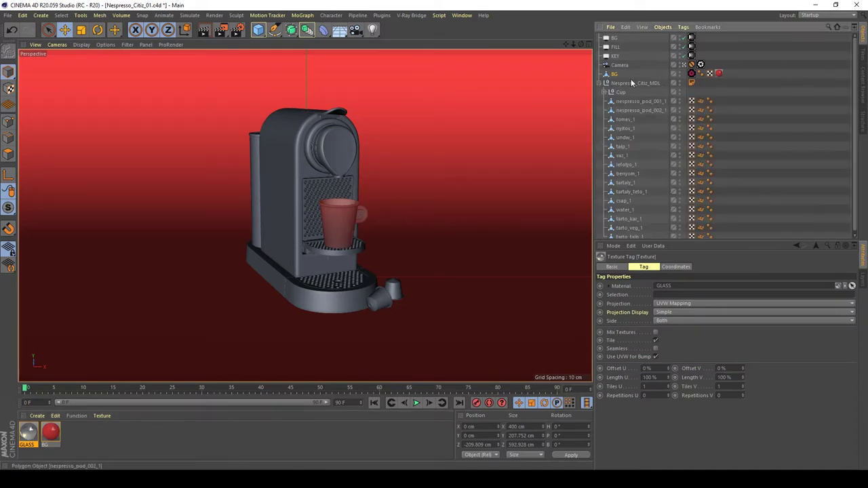
{"action": "left_click_drag", "start_coordinate": [717, 109], "coordinate": [692, 92]}
{"action": "left_click", "coordinate": [604, 93]}
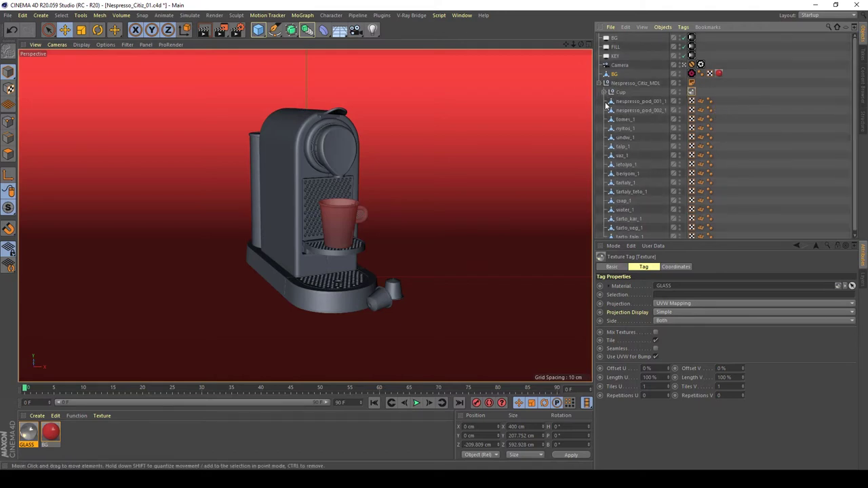
{"action": "left_click", "coordinate": [622, 92]}
{"action": "left_click", "coordinate": [605, 93]}
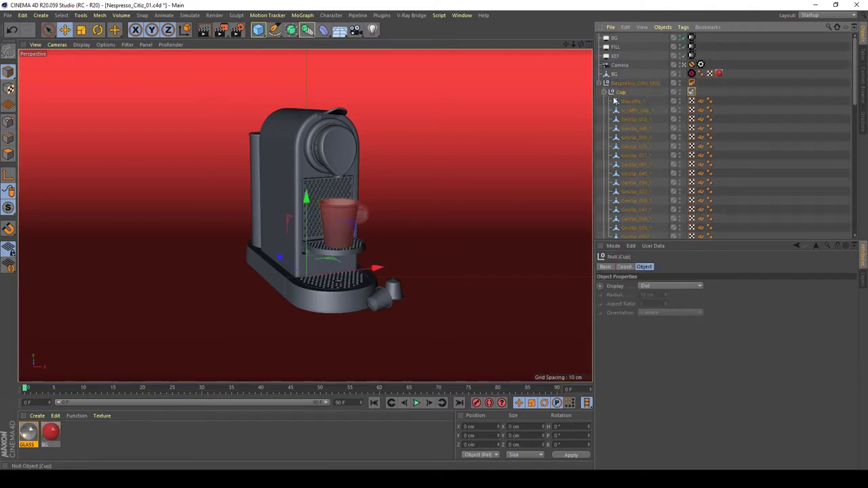
{"action": "left_click", "coordinate": [633, 101]}
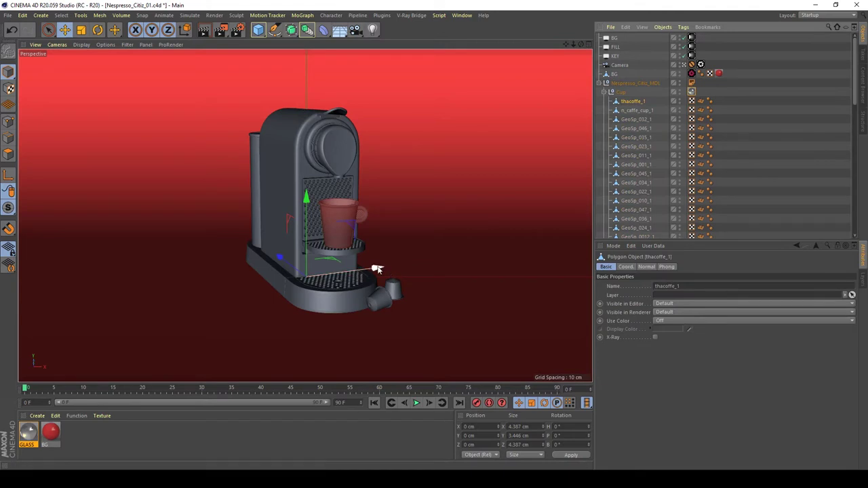
{"action": "left_click_drag", "start_coordinate": [378, 268], "coordinate": [413, 265]}
{"action": "key", "text": "ctrl+z"}
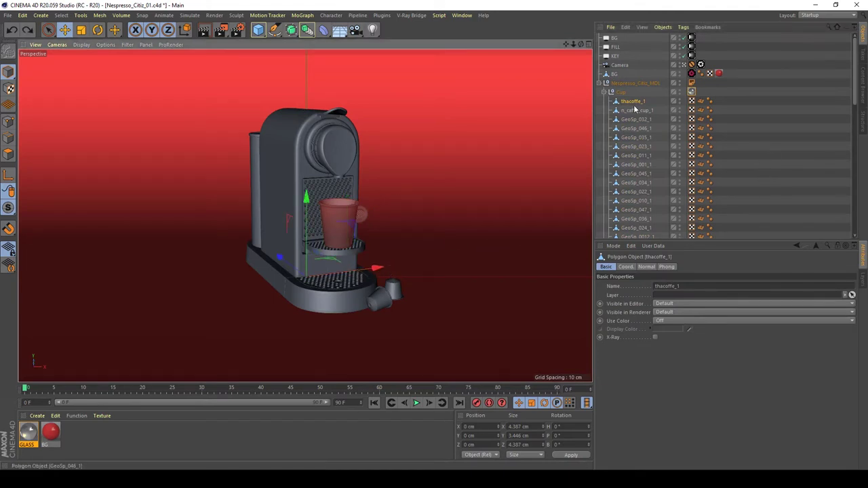
Create a new V-Ray Advanced material named COFFEE
{"action": "left_click", "coordinate": [38, 415]}
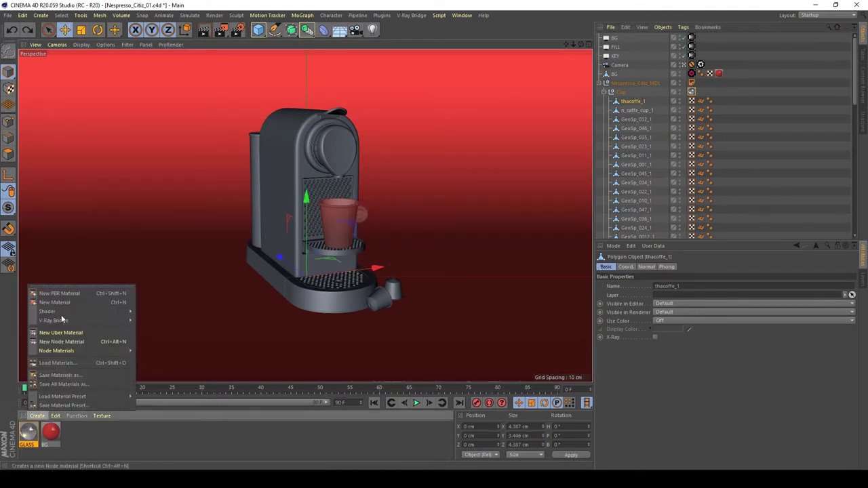
{"action": "mouse_move", "coordinate": [79, 313]}
{"action": "mouse_move", "coordinate": [161, 312]}
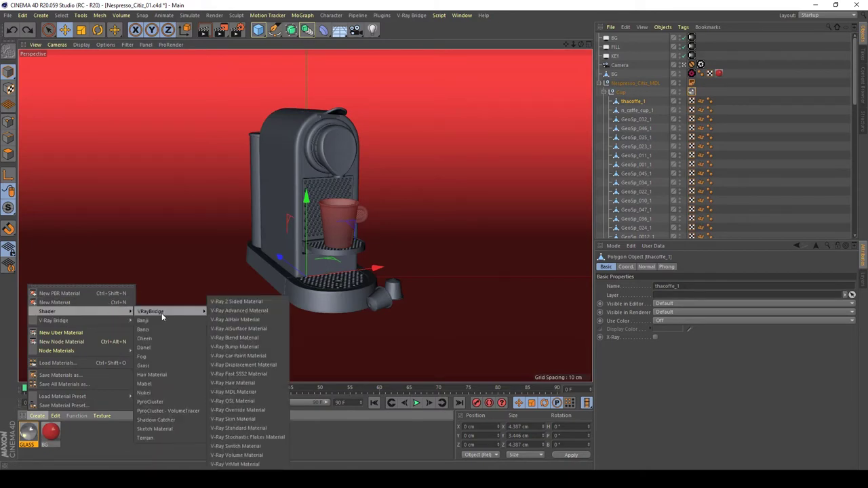
{"action": "left_click", "coordinate": [239, 311]}
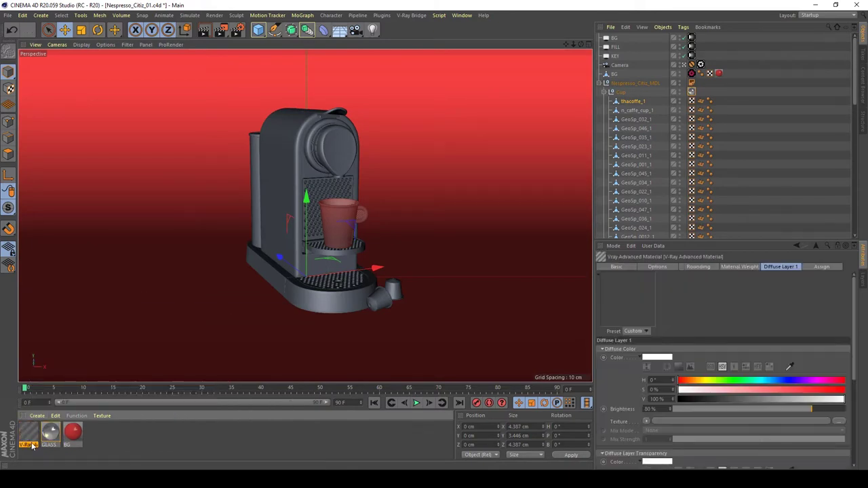
{"action": "double_click", "coordinate": [31, 432]}
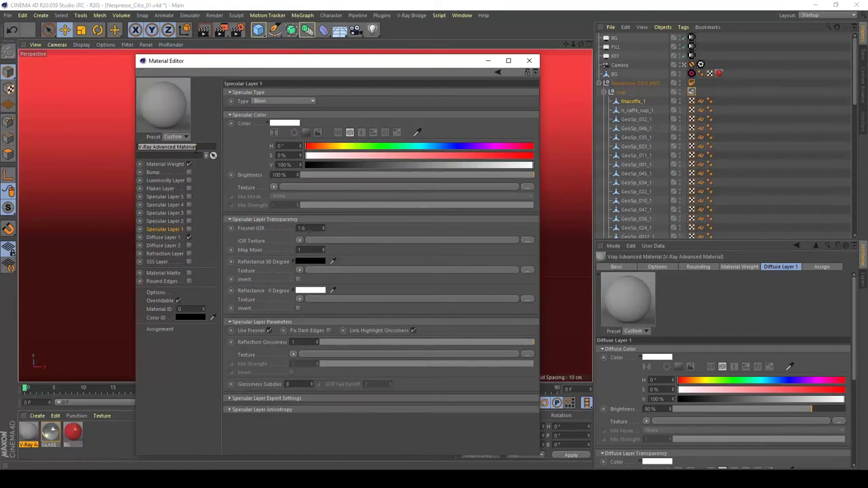
{"action": "type", "text": "COFFEE"}
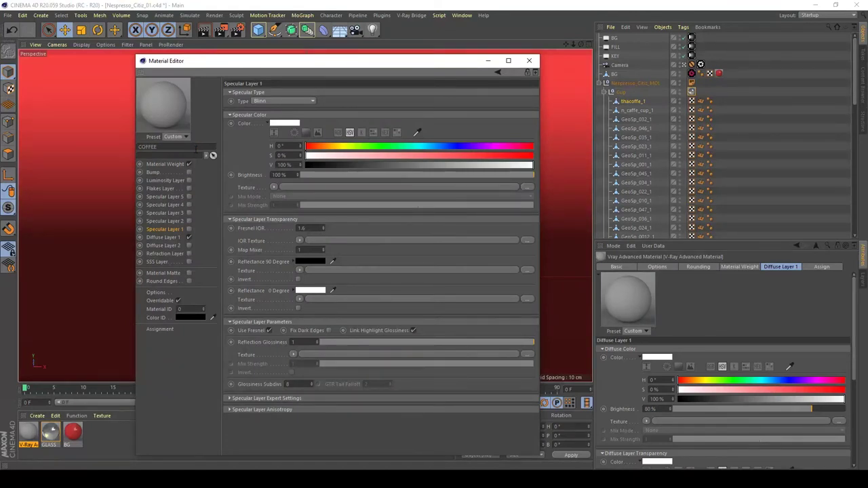
{"action": "key", "text": "Return"}
Set COFFEE's Specular Layer 1 to 50% brightness and 0.8 reflection glossiness
{"action": "left_click", "coordinate": [189, 229]}
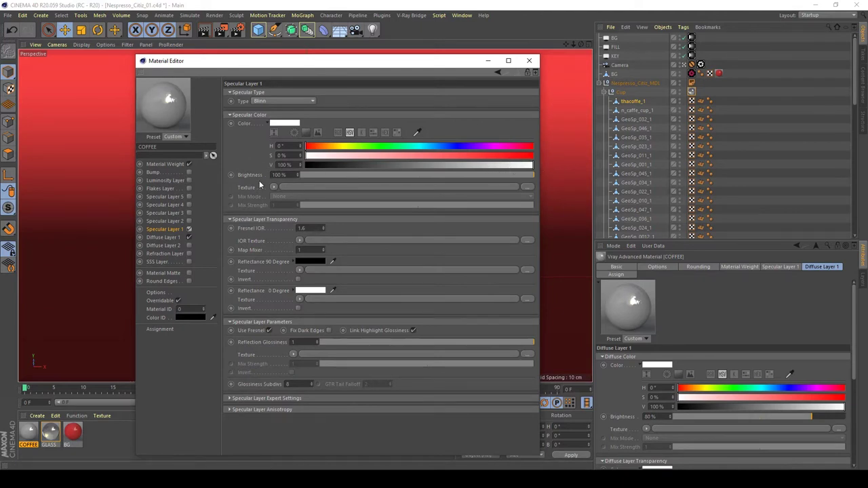
{"action": "left_click", "coordinate": [161, 238]}
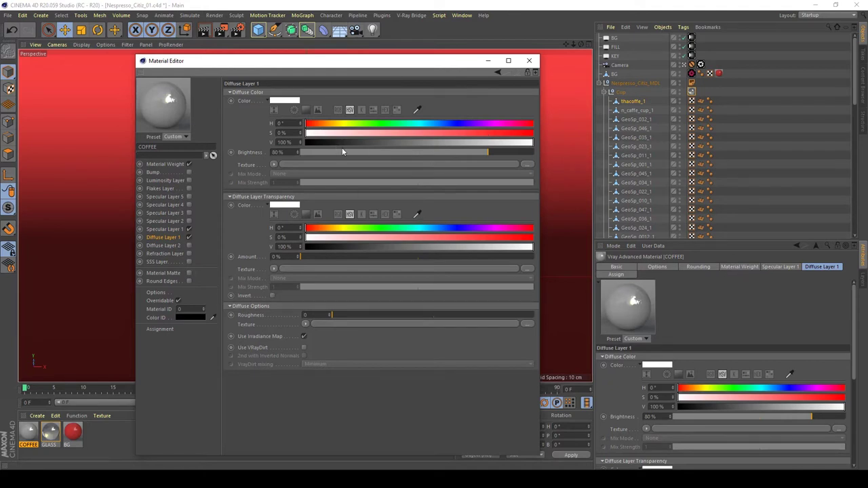
{"action": "left_click", "coordinate": [164, 229]}
{"action": "left_click", "coordinate": [417, 175]}
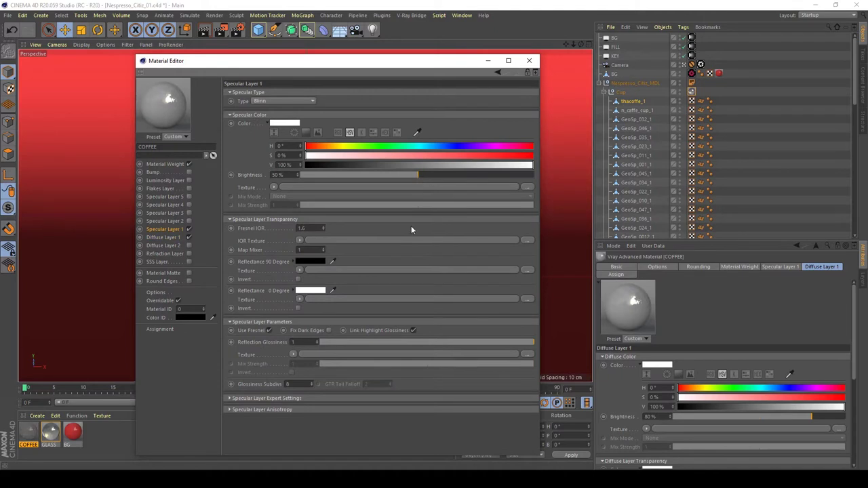
{"action": "left_click", "coordinate": [452, 341]}
{"action": "left_click_drag", "start_coordinate": [452, 342], "coordinate": [448, 342]}
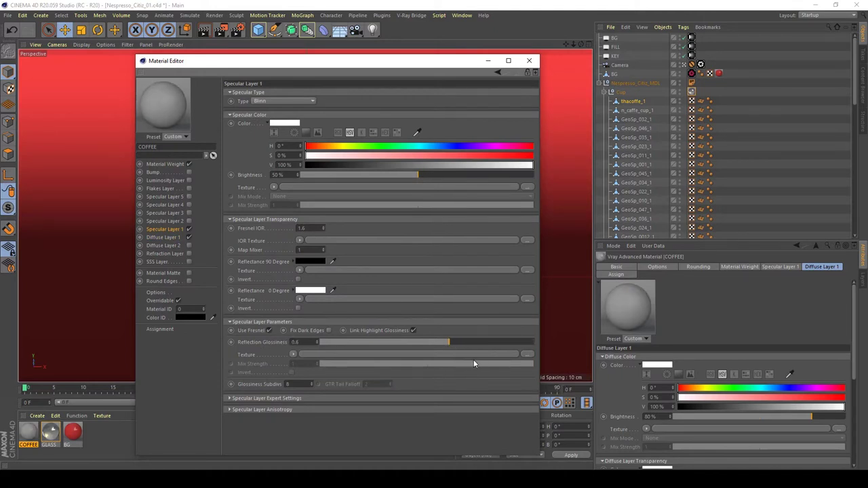
{"action": "left_click", "coordinate": [487, 342]}
{"action": "left_click", "coordinate": [501, 342]}
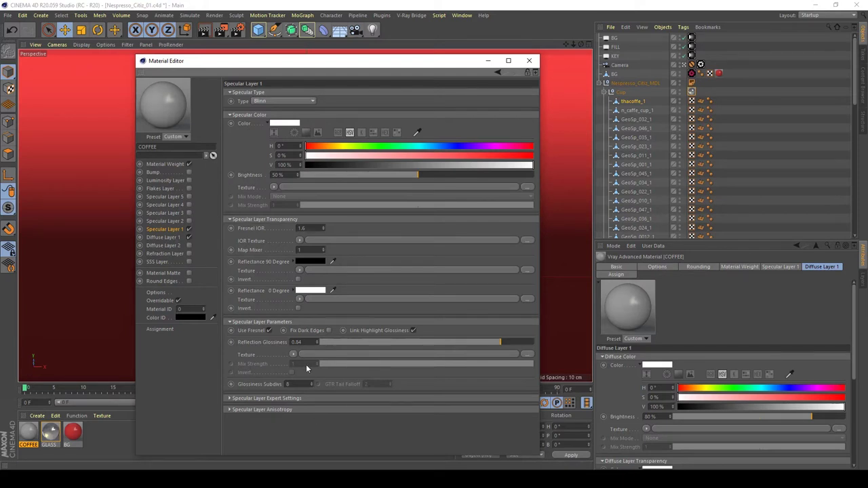
{"action": "type", "text": "0.8"}
{"action": "key", "text": "Return"}
Turn off Diffuse Layer 1 and enable refraction tinted brown (H 15°, S 51%, V 62%)
{"action": "left_click", "coordinate": [165, 244]}
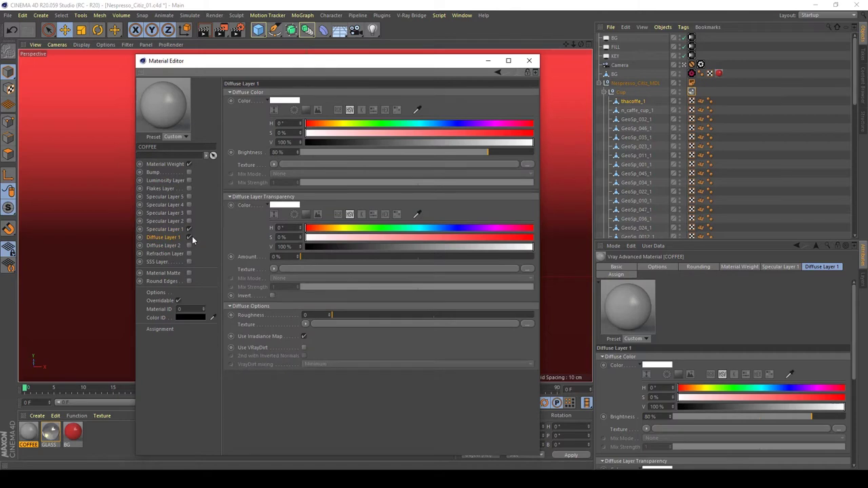
{"action": "left_click", "coordinate": [190, 237]}
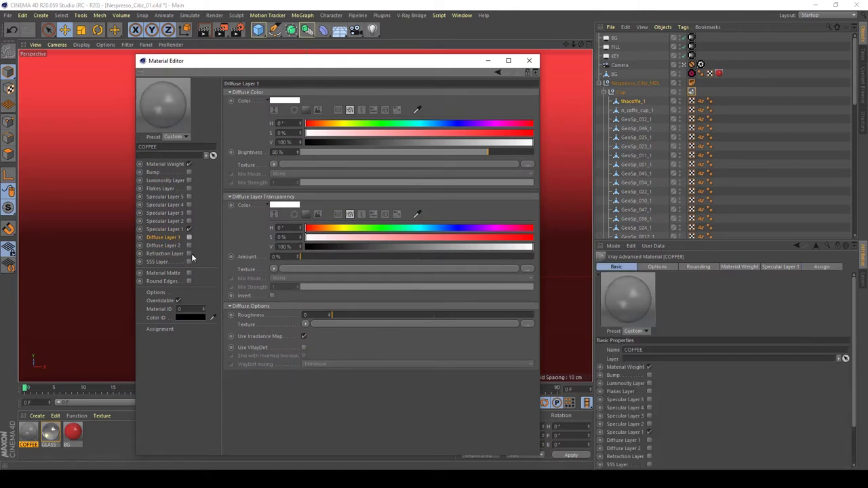
{"action": "left_click", "coordinate": [190, 254]}
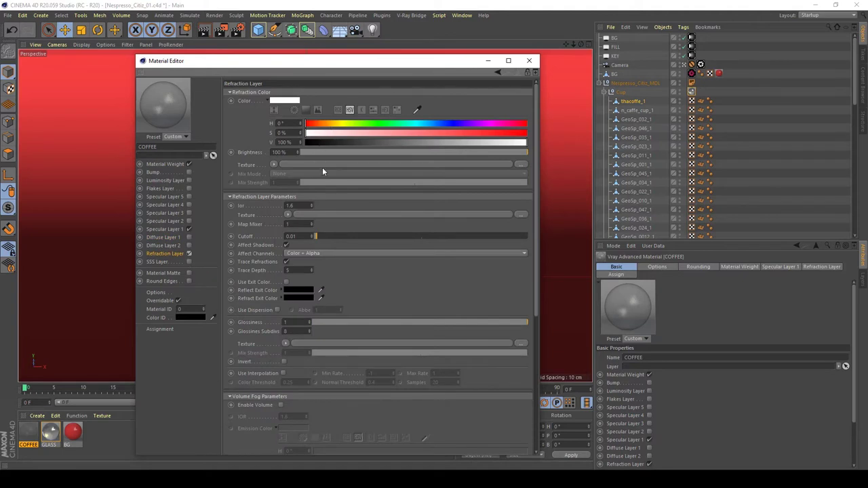
{"action": "left_click", "coordinate": [324, 123]}
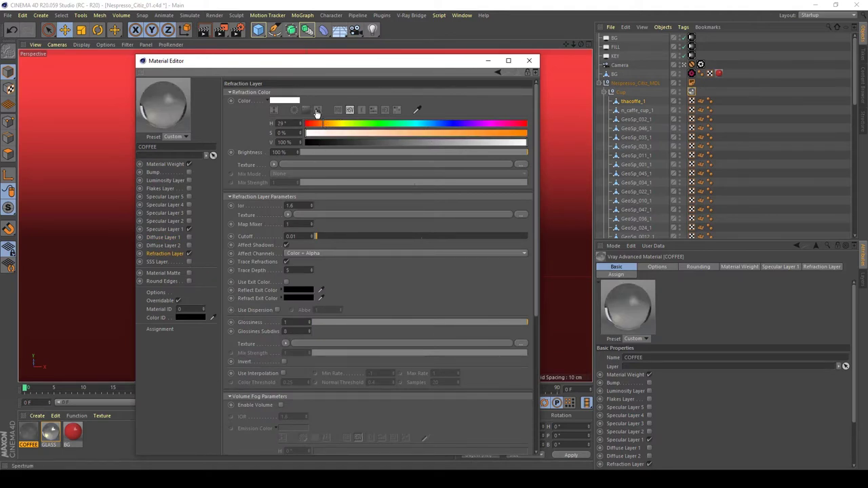
{"action": "left_click", "coordinate": [314, 124]}
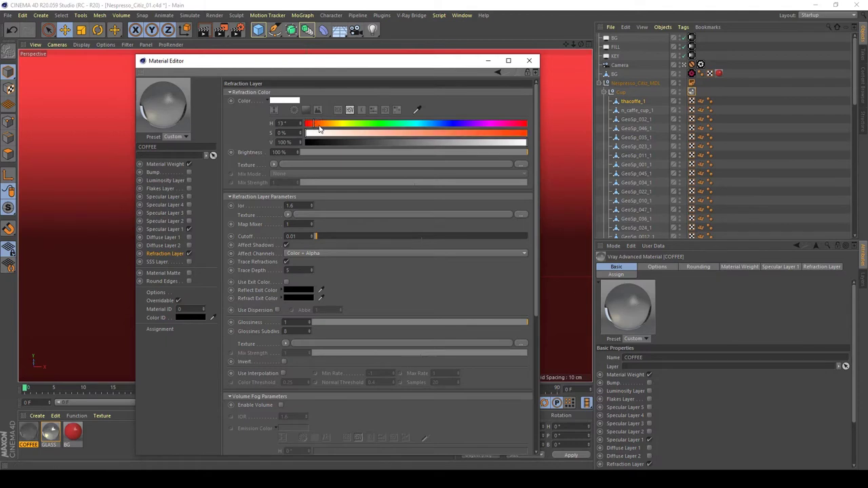
{"action": "mouse_move", "coordinate": [320, 132]}
{"action": "left_mouse_down"}
{"action": "mouse_move", "coordinate": [461, 133]}
{"action": "mouse_move", "coordinate": [350, 143]}
{"action": "left_mouse_up"}
{"action": "left_click", "coordinate": [419, 133]}
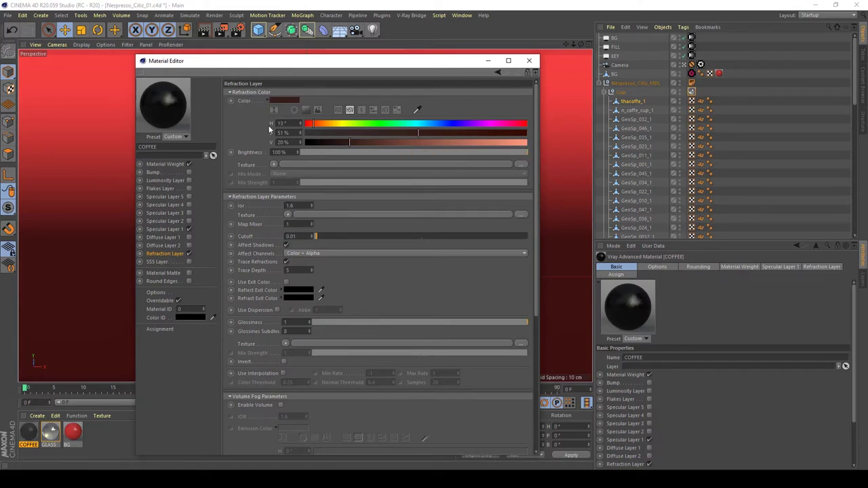
{"action": "left_click_drag", "start_coordinate": [358, 144], "coordinate": [416, 144]}
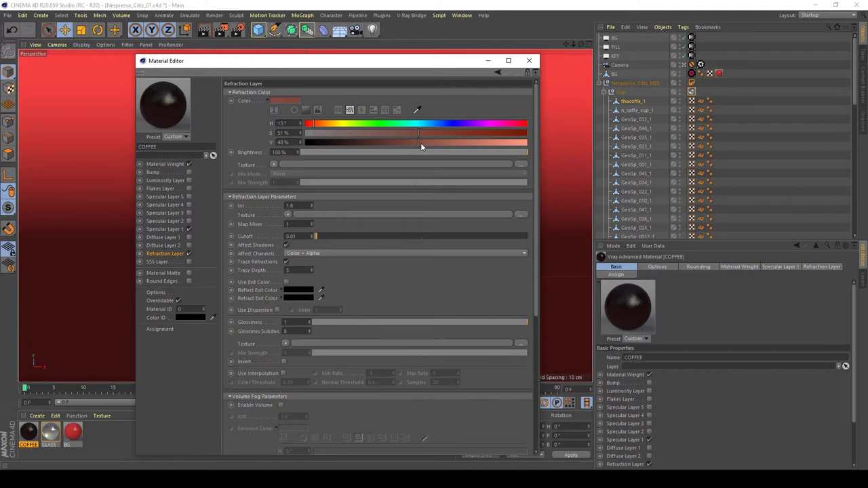
{"action": "left_click_drag", "start_coordinate": [420, 143], "coordinate": [442, 145]}
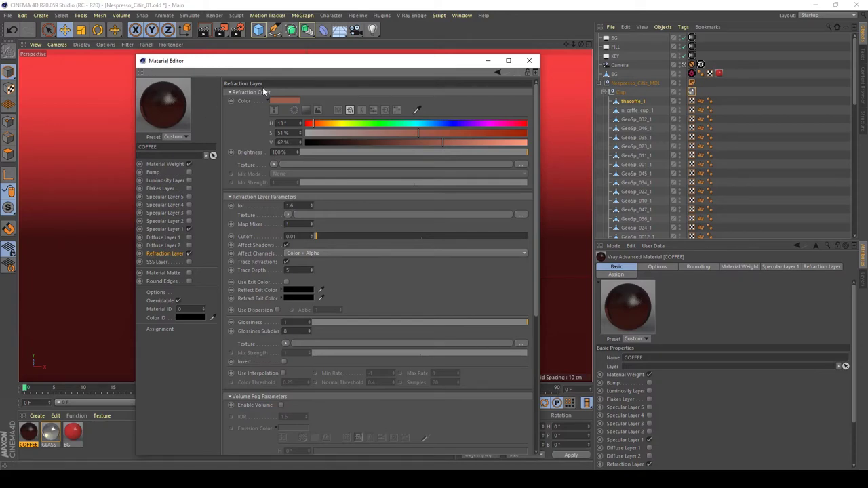
{"action": "left_click", "coordinate": [529, 61]}
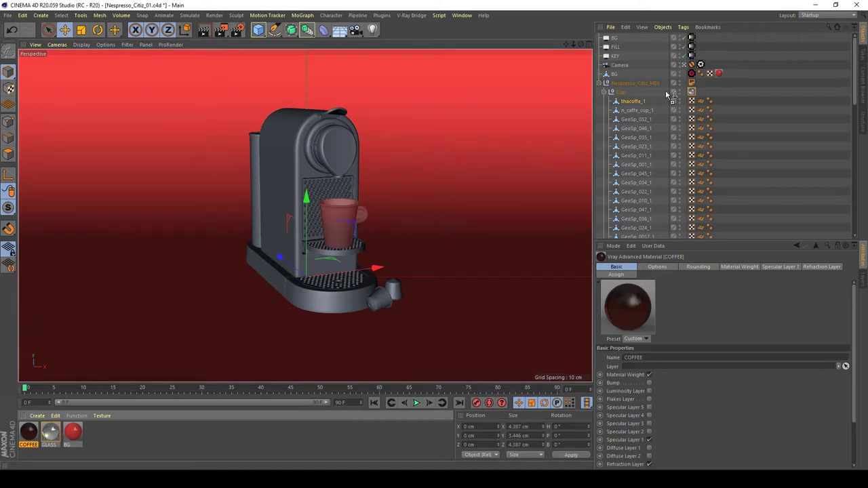
Apply COFFEE to thacoffe_1, save, and region-render around the cup
{"action": "left_click_drag", "start_coordinate": [625, 100], "coordinate": [625, 101]}
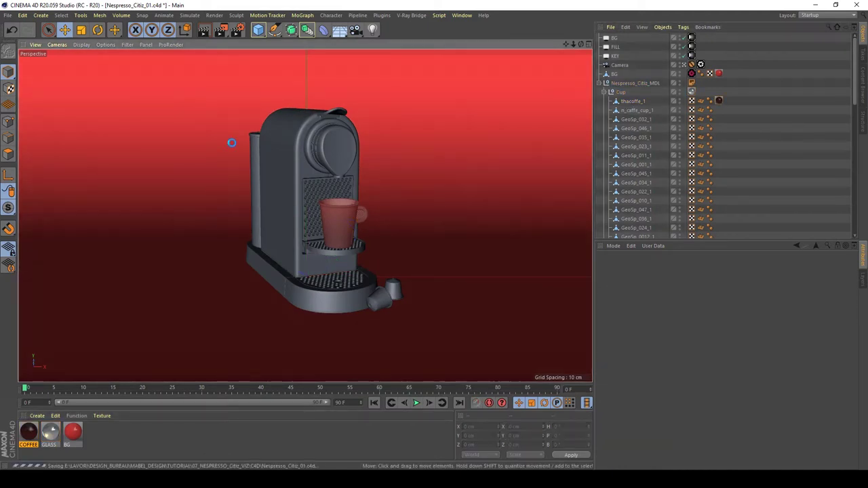
{"action": "key", "text": "ctrl+s"}
{"action": "left_click", "coordinate": [214, 15]}
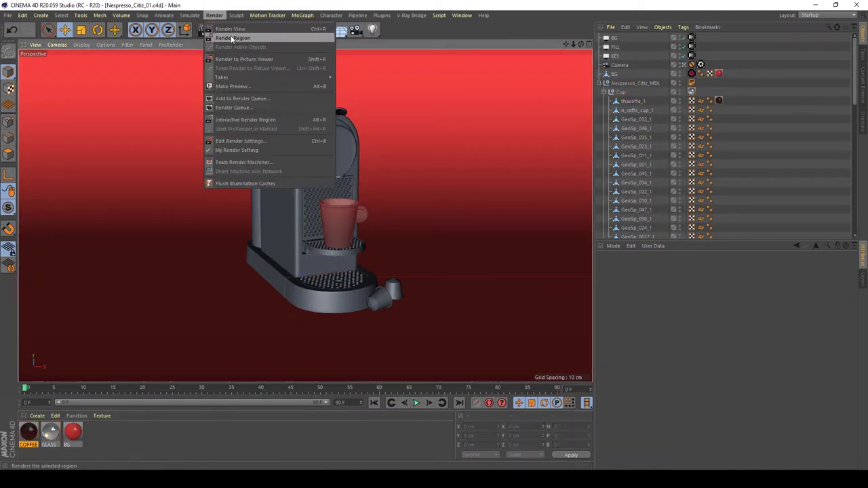
{"action": "left_click", "coordinate": [230, 40]}
{"action": "left_click_drag", "start_coordinate": [384, 175], "coordinate": [298, 270]}
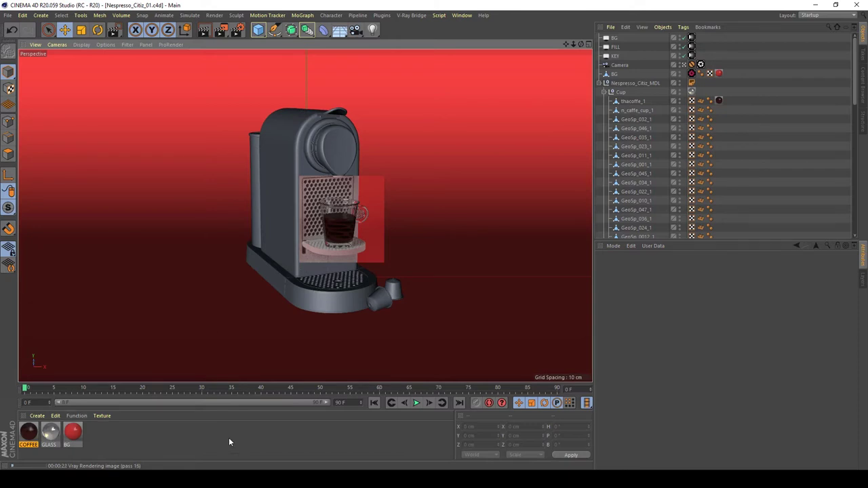
{"action": "left_click", "coordinate": [102, 436]}
Apply GLASS to the water tank, undo its accidental move, and select the GLASS material
{"action": "left_click_drag", "start_coordinate": [253, 153], "coordinate": [253, 155]}
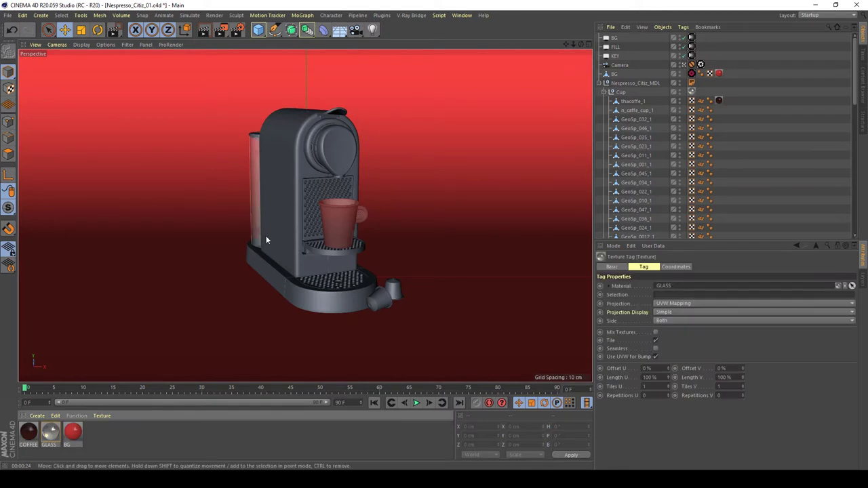
{"action": "left_click", "coordinate": [259, 164]}
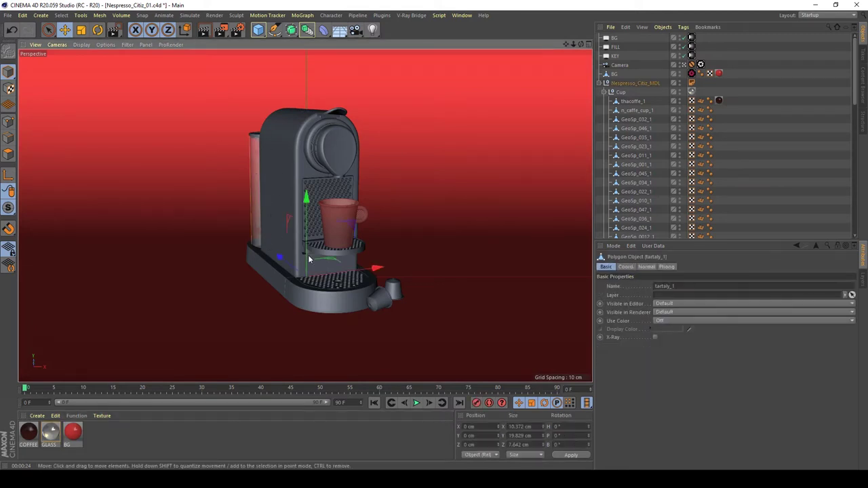
{"action": "left_click_drag", "start_coordinate": [378, 268], "coordinate": [228, 272]}
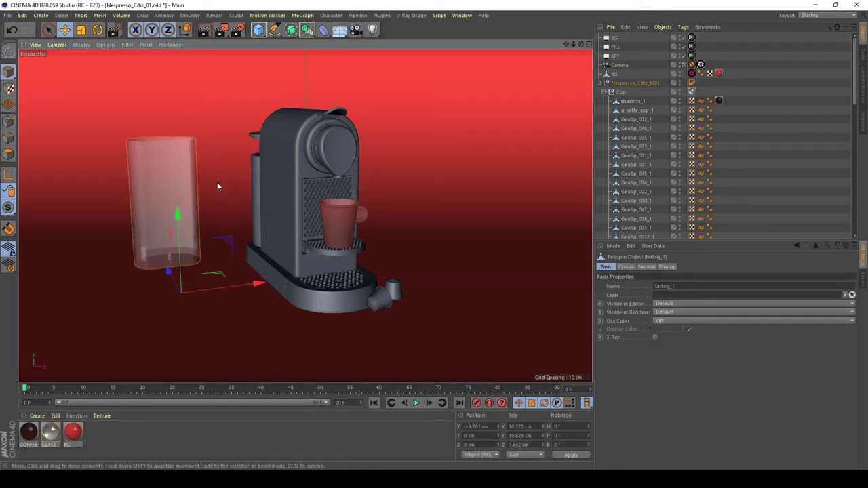
{"action": "key", "text": "ctrl+z"}
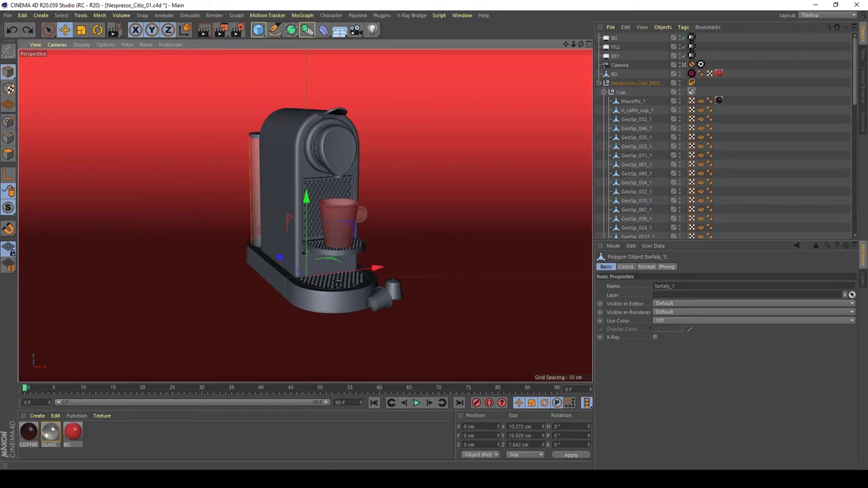
{"action": "left_click", "coordinate": [53, 432]}
Tint the copied glass material's refraction pale blue (hue 197°, saturation 7%) and rename it WATER
{"action": "double_click", "coordinate": [51, 432]}
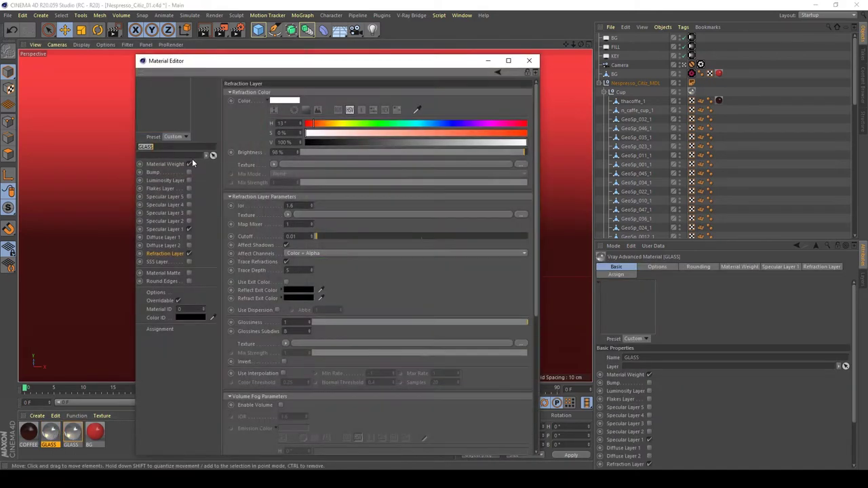
{"action": "left_click", "coordinate": [428, 124]}
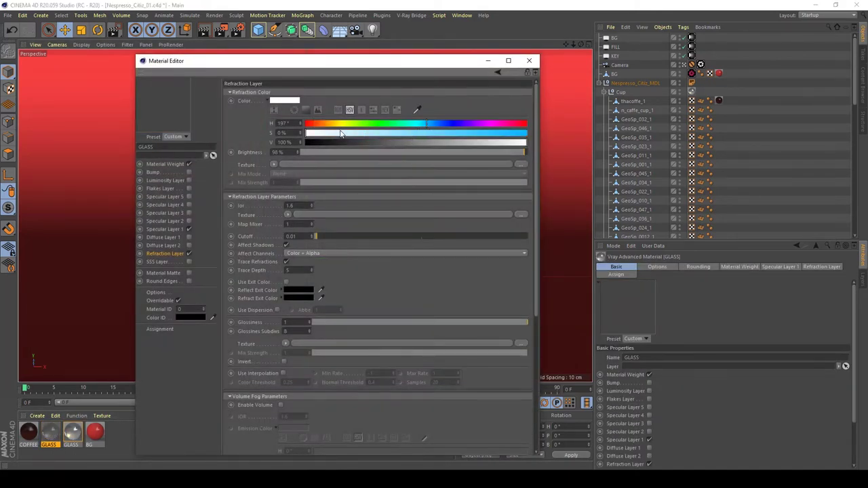
{"action": "mouse_move", "coordinate": [341, 133]}
{"action": "left_mouse_down"}
{"action": "mouse_move", "coordinate": [326, 134]}
{"action": "mouse_move", "coordinate": [339, 134]}
{"action": "left_mouse_up"}
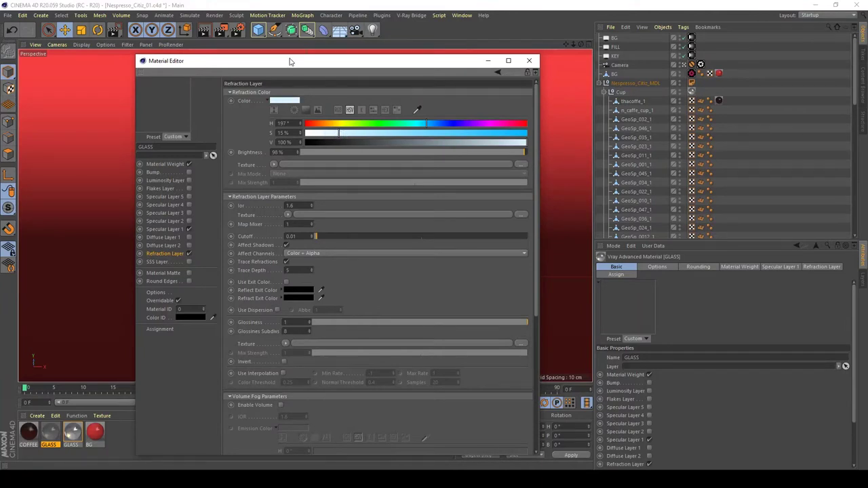
{"action": "left_click_drag", "start_coordinate": [289, 62], "coordinate": [540, 77]}
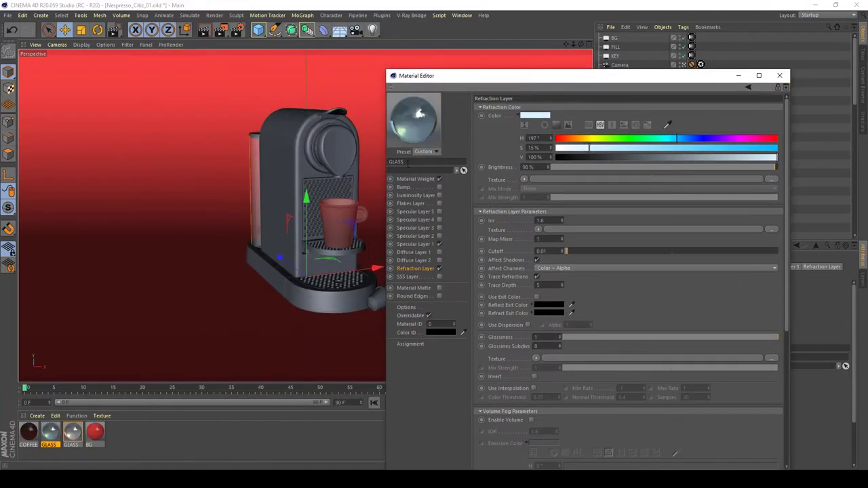
{"action": "type", "text": "W"}
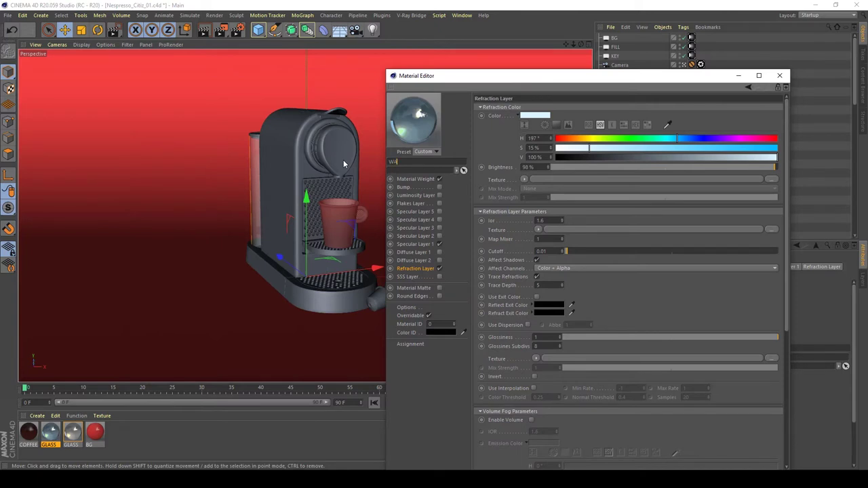
{"action": "type", "text": "ATER"}
{"action": "key", "text": "Return"}
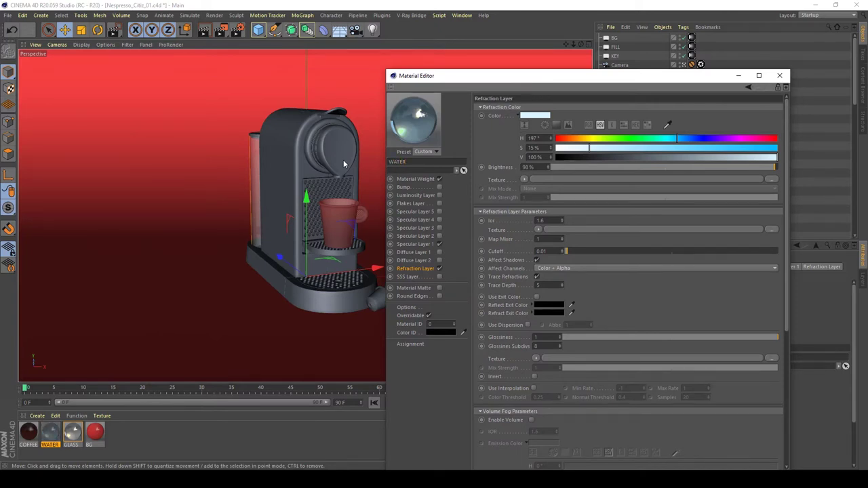
{"action": "left_click", "coordinate": [571, 149]}
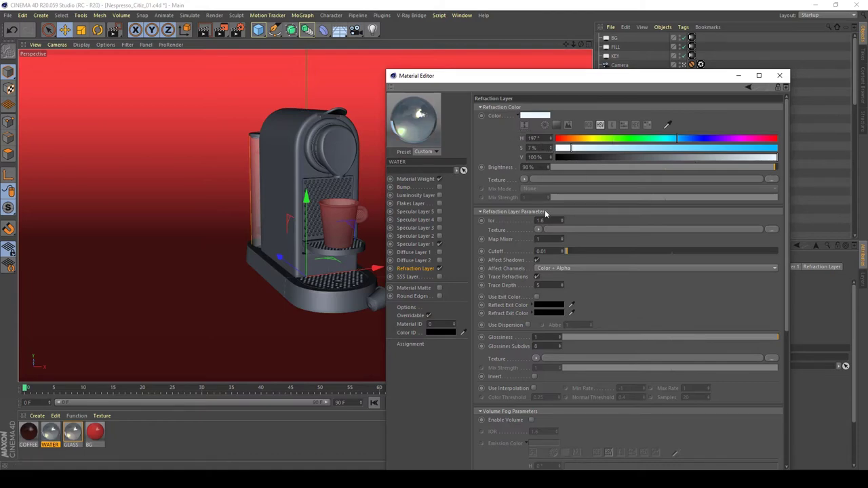
{"action": "left_click", "coordinate": [779, 75]}
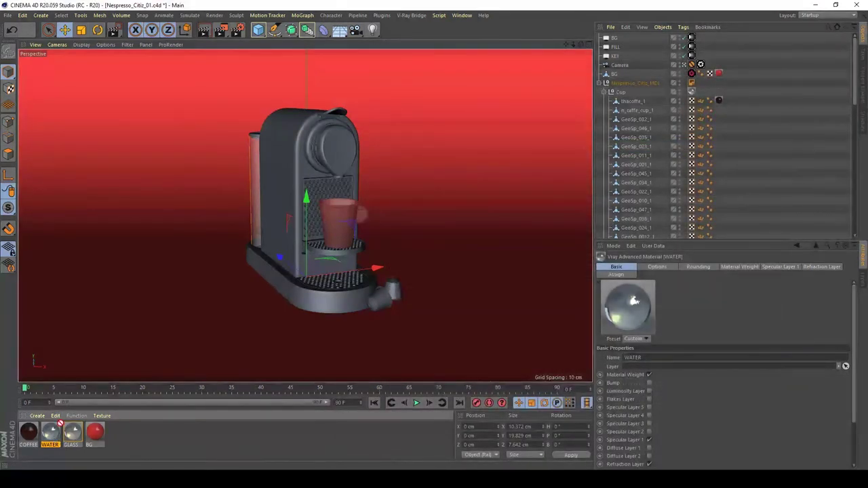
Temporarily hide tartaly_1, assign the WATER material to water_1, then unhide the tank
{"action": "left_click", "coordinate": [606, 92]}
{"action": "left_click", "coordinate": [633, 192]}
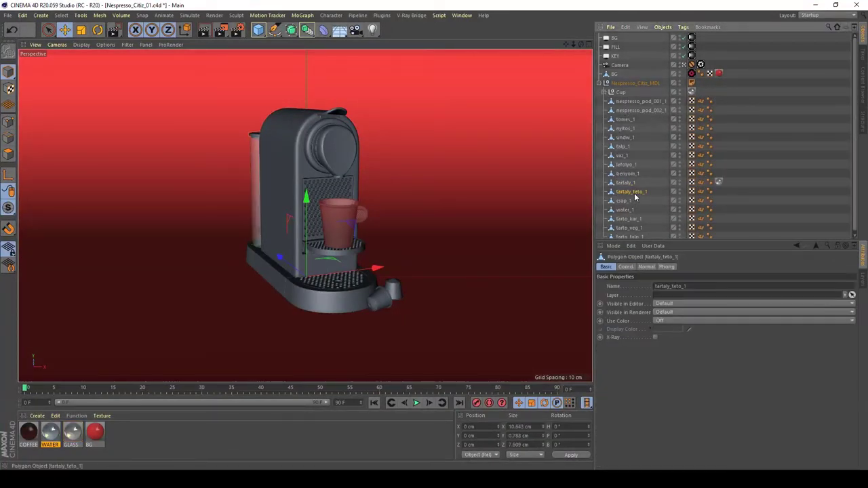
{"action": "left_click_drag", "start_coordinate": [428, 272], "coordinate": [364, 279]}
{"action": "key", "text": "ctrl+z"}
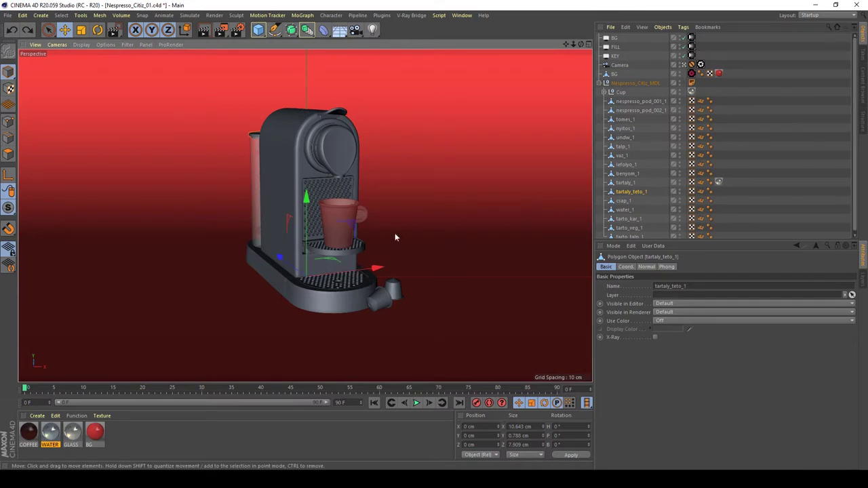
{"action": "left_click", "coordinate": [635, 184]}
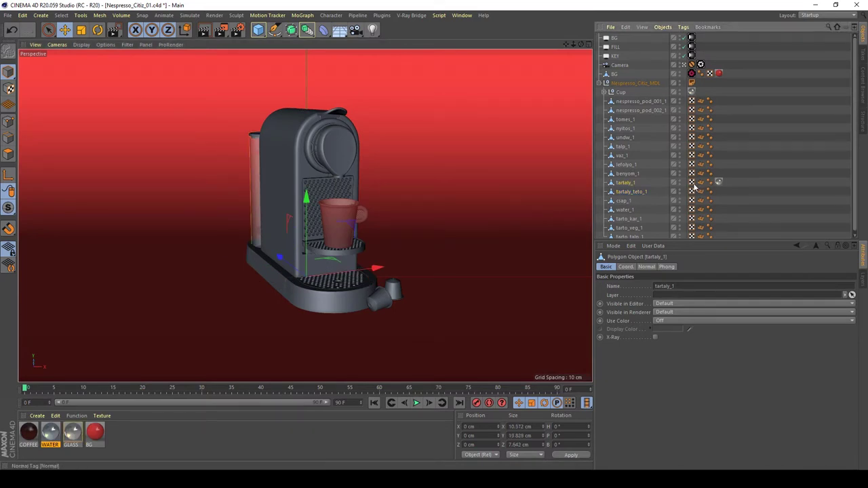
{"action": "left_click", "coordinate": [683, 181]}
{"action": "left_click", "coordinate": [682, 181]}
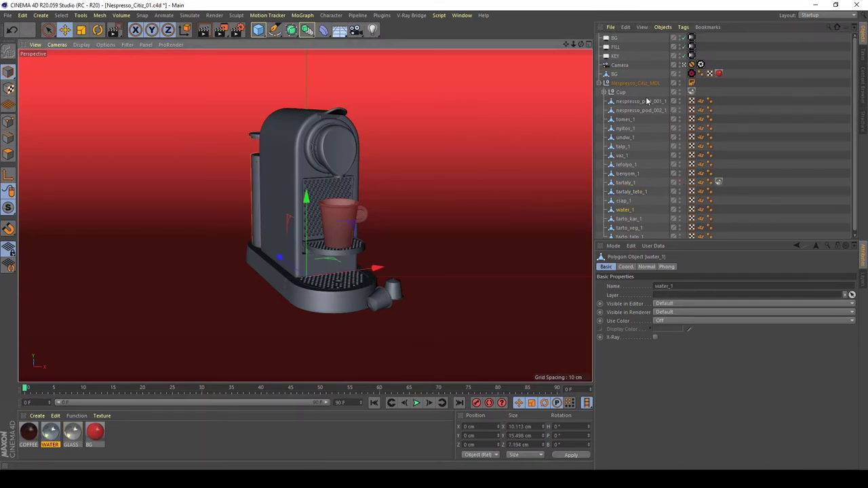
{"action": "left_click", "coordinate": [614, 210]}
{"action": "left_click_drag", "start_coordinate": [614, 209], "coordinate": [624, 210]}
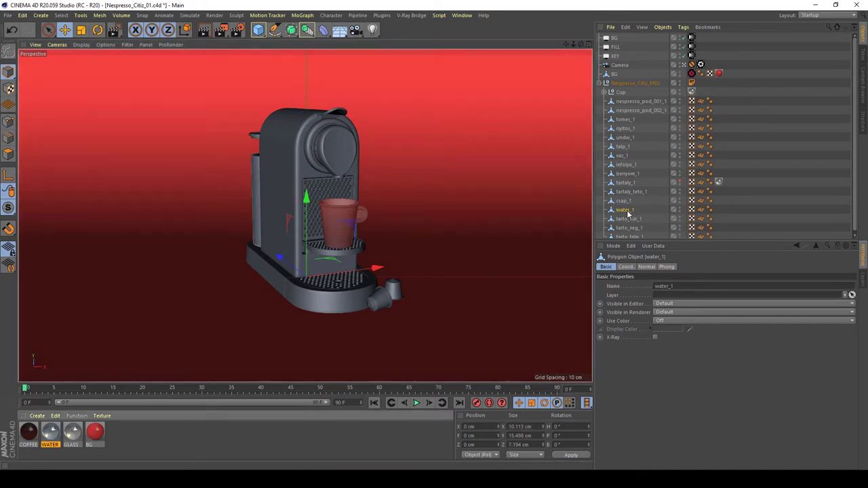
{"action": "left_click", "coordinate": [681, 182]}
Region-render the machine's left side, then reopen the WATER material for editing
{"action": "left_click", "coordinate": [214, 15]}
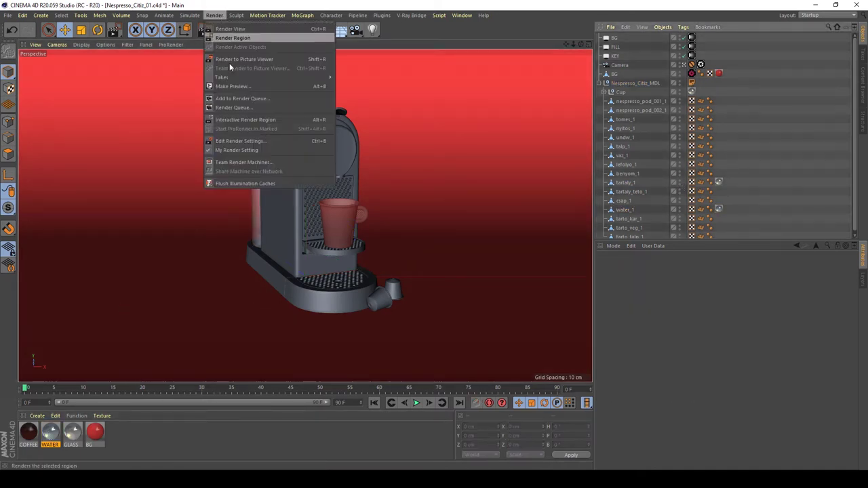
{"action": "left_click", "coordinate": [285, 101]}
{"action": "left_click_drag", "start_coordinate": [304, 103], "coordinate": [217, 274]}
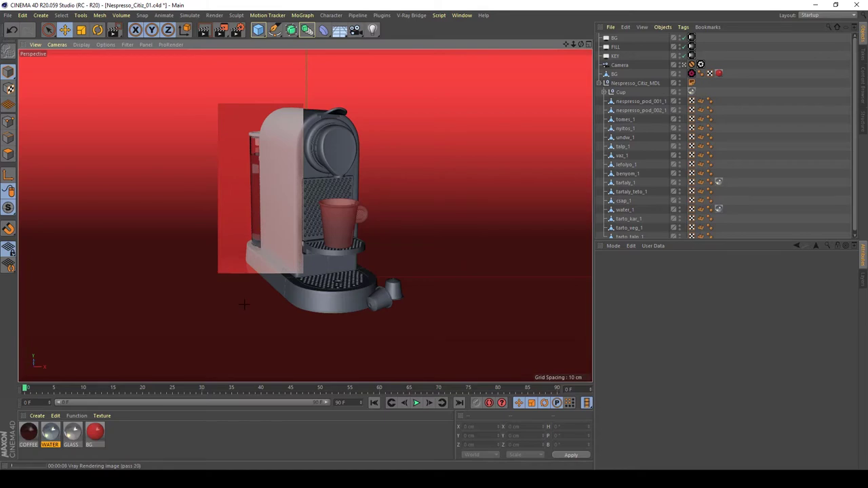
{"action": "double_click", "coordinate": [51, 437]}
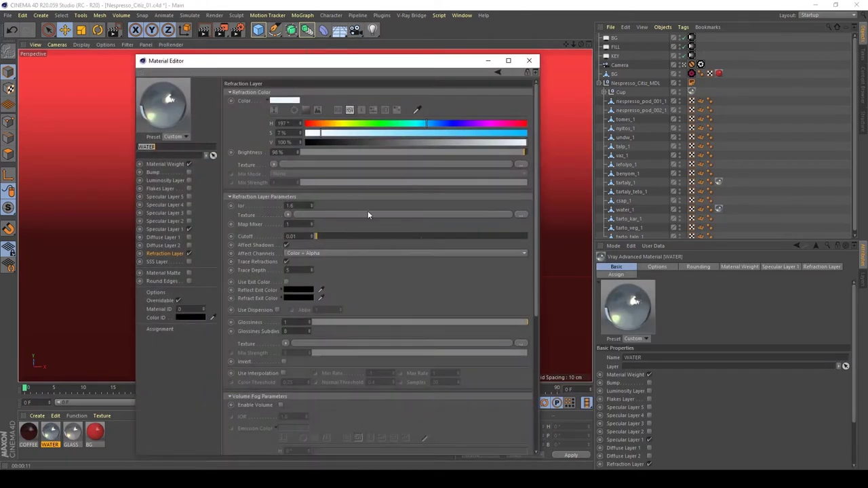
Set WATER's refraction colour to 100% brightness and 3% saturation
{"action": "left_click", "coordinate": [493, 153]}
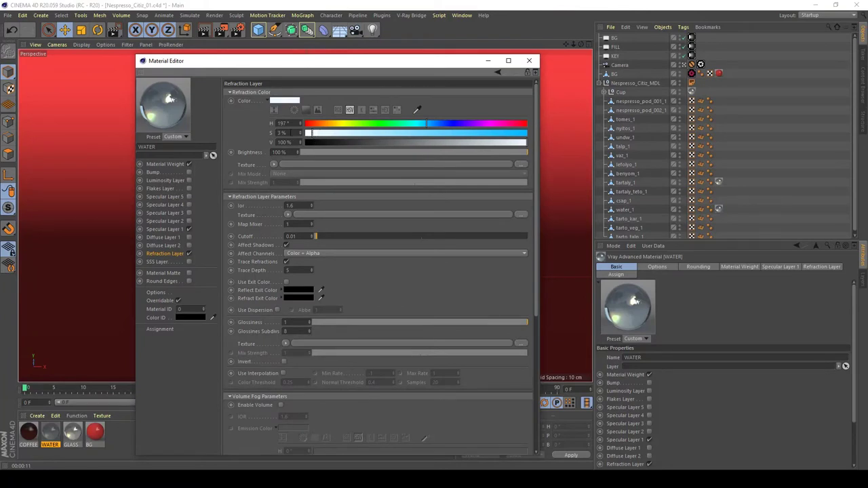
{"action": "left_click", "coordinate": [281, 133]}
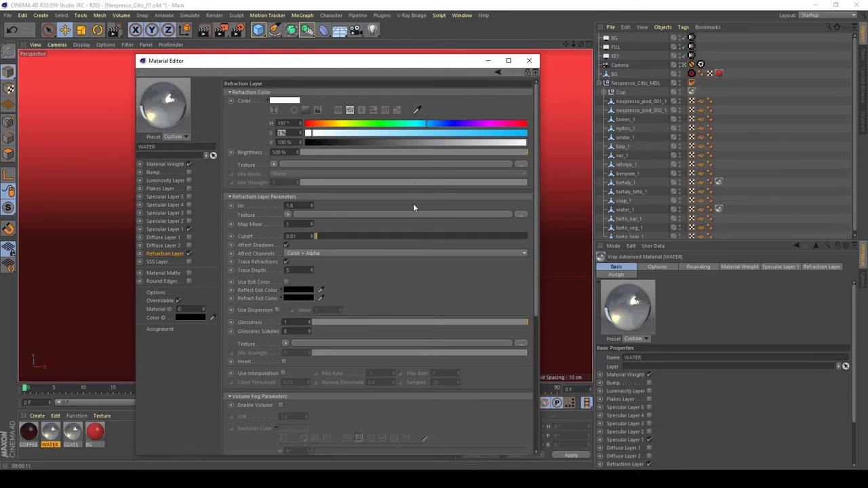
{"action": "left_click", "coordinate": [205, 205]}
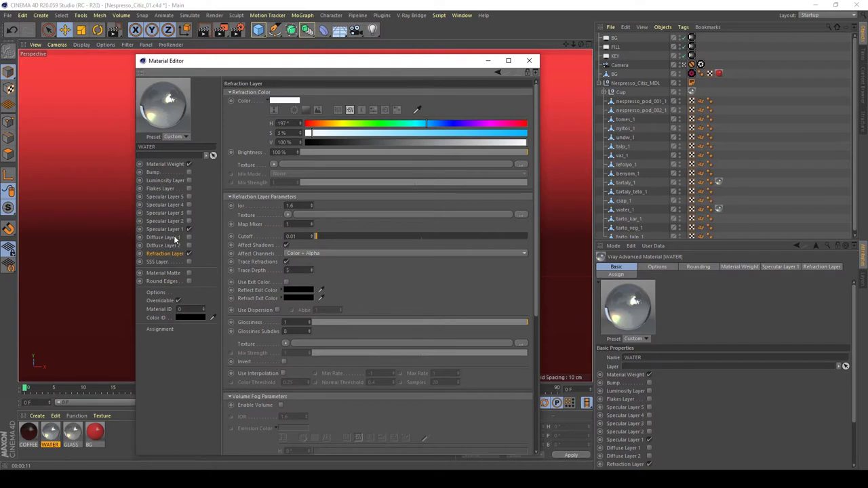
Give GLASS's Specular Layer 1 a reflection glossiness of 0.9 and close the editor
{"action": "left_click", "coordinate": [70, 438]}
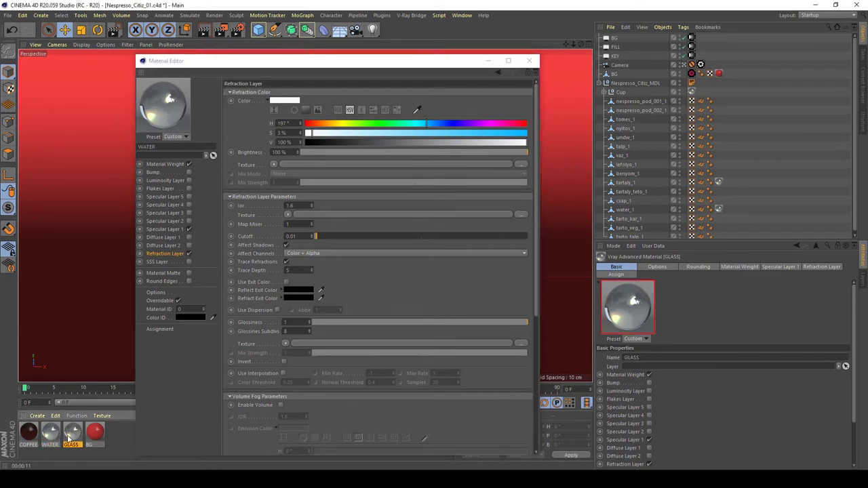
{"action": "left_click", "coordinate": [170, 229]}
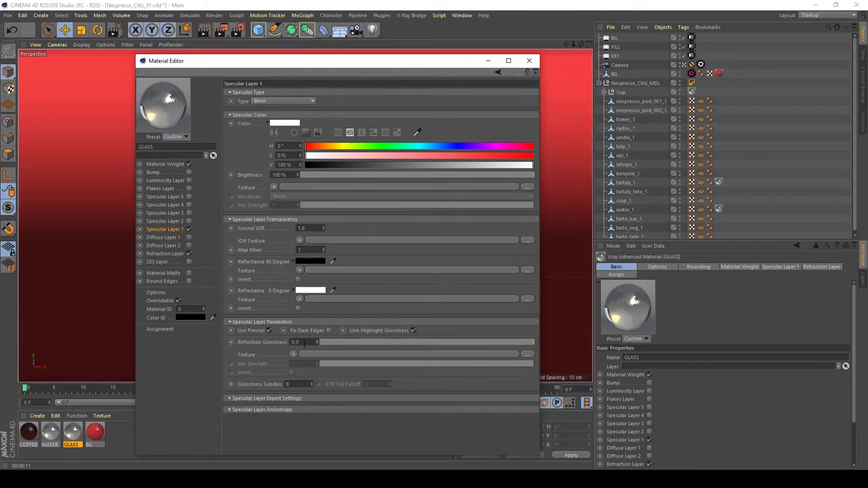
{"action": "key", "text": "Return"}
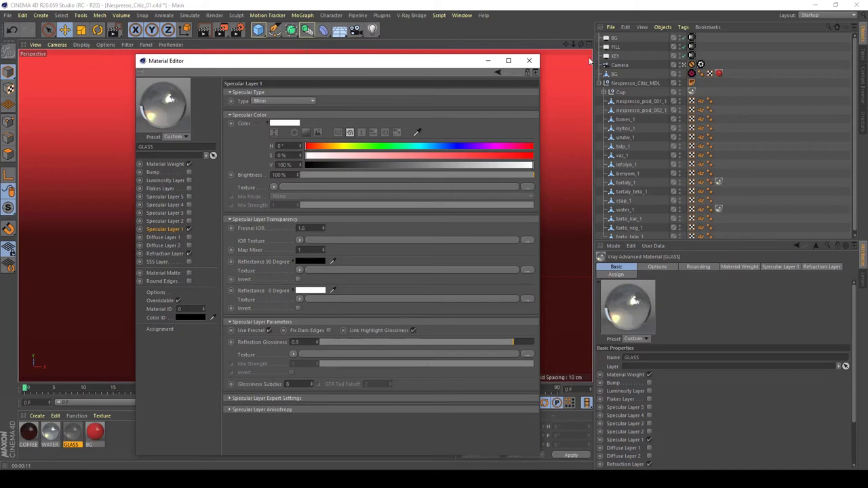
{"action": "left_click", "coordinate": [530, 61]}
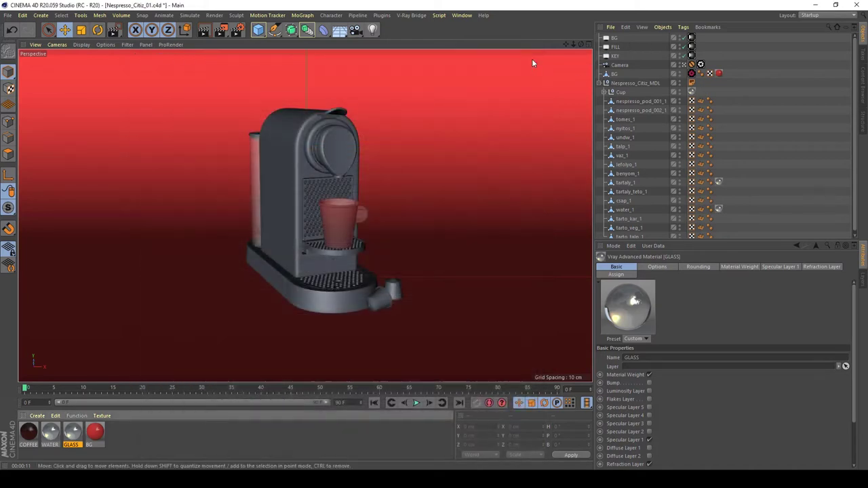
Render the full scene to the Picture Viewer and zoom in on the result
{"action": "left_click", "coordinate": [220, 31]}
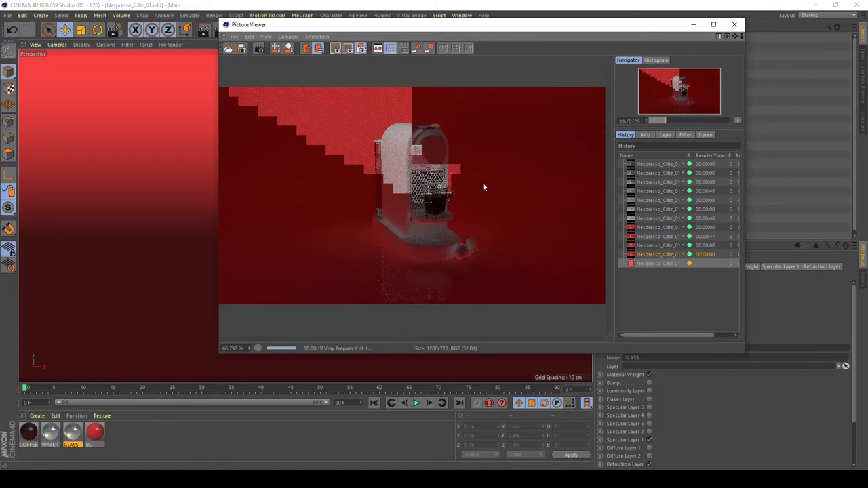
{"action": "scroll", "coordinate": [447, 194], "scroll_direction": "up", "scroll_amount": 3}
{"action": "scroll", "coordinate": [407, 204], "scroll_direction": "up", "scroll_amount": 2}
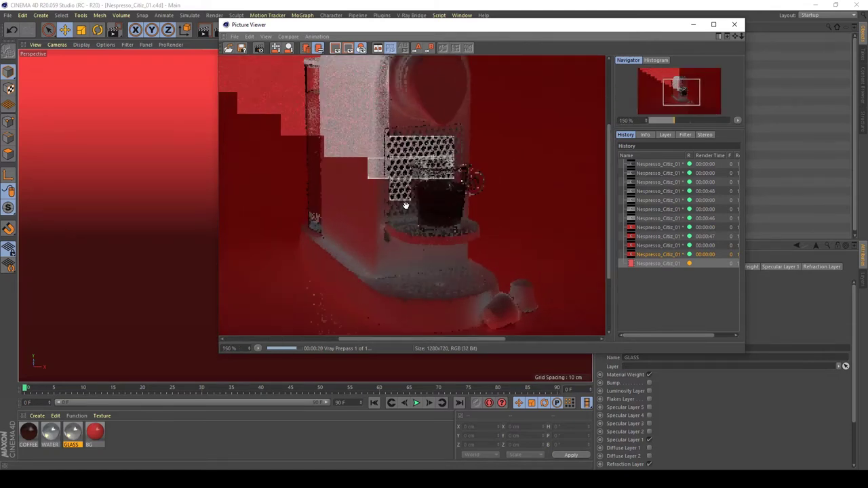
{"action": "scroll", "coordinate": [414, 207], "scroll_direction": "down", "scroll_amount": 3}
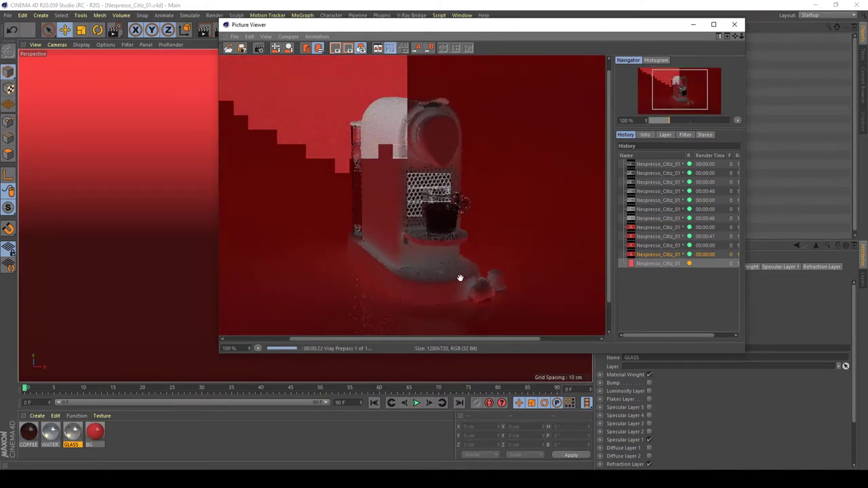
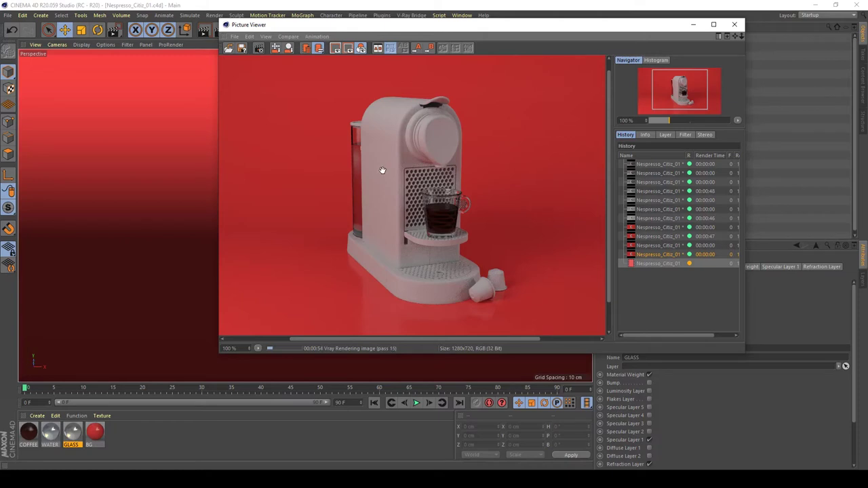
Close the Picture Viewer, answering Sì to stop the in-progress V-Ray render
{"action": "left_click", "coordinate": [735, 26]}
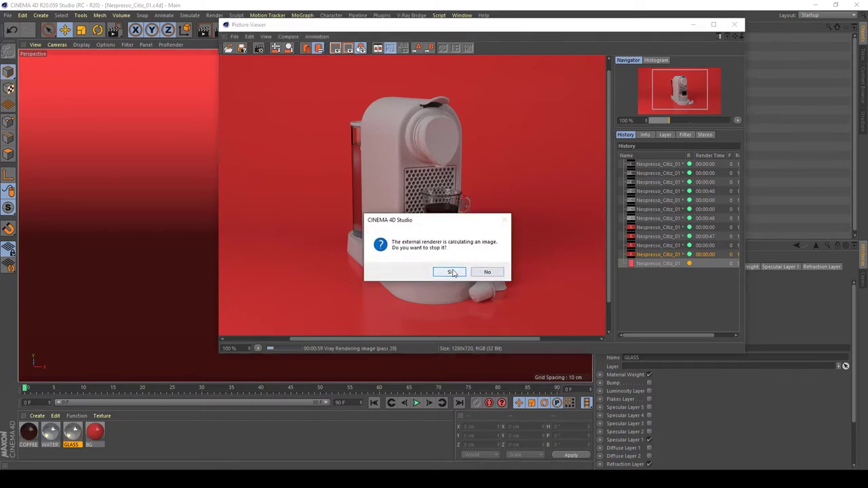
{"action": "left_click", "coordinate": [485, 272]}
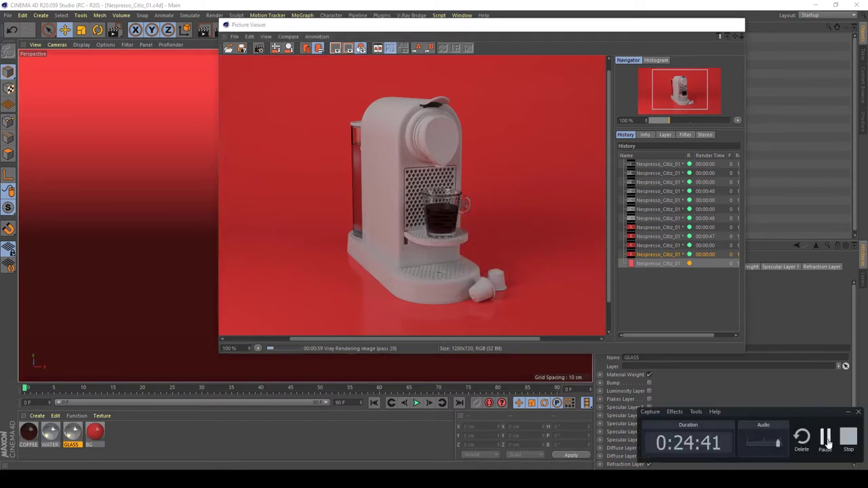
{"action": "left_click", "coordinate": [735, 25]}
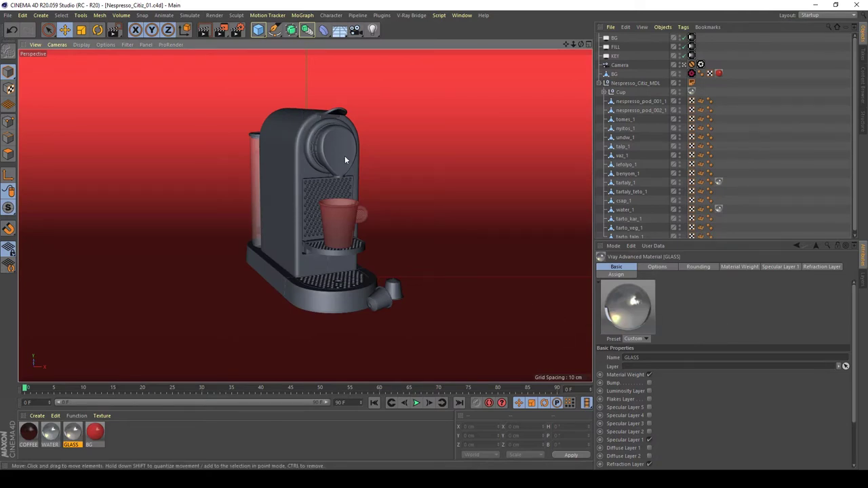
Create a new V-Ray Advanced Material and name it PLASTIC_01
{"action": "left_click", "coordinate": [294, 155]}
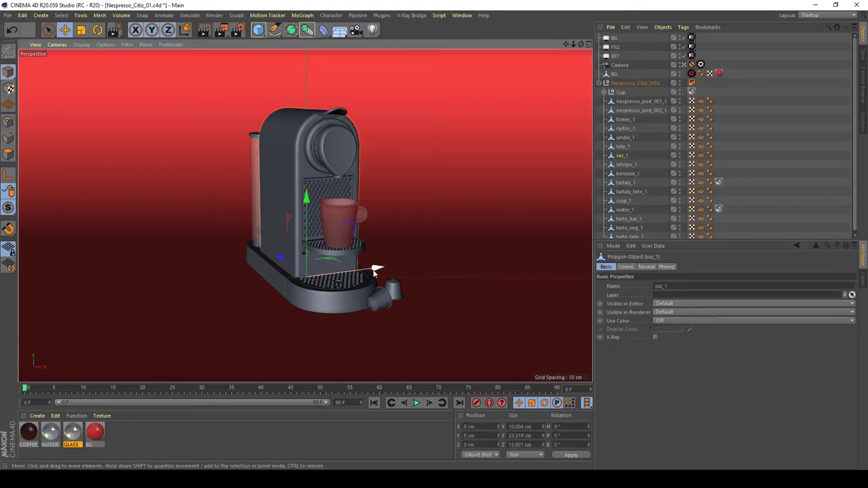
{"action": "left_click_drag", "start_coordinate": [374, 273], "coordinate": [353, 278]}
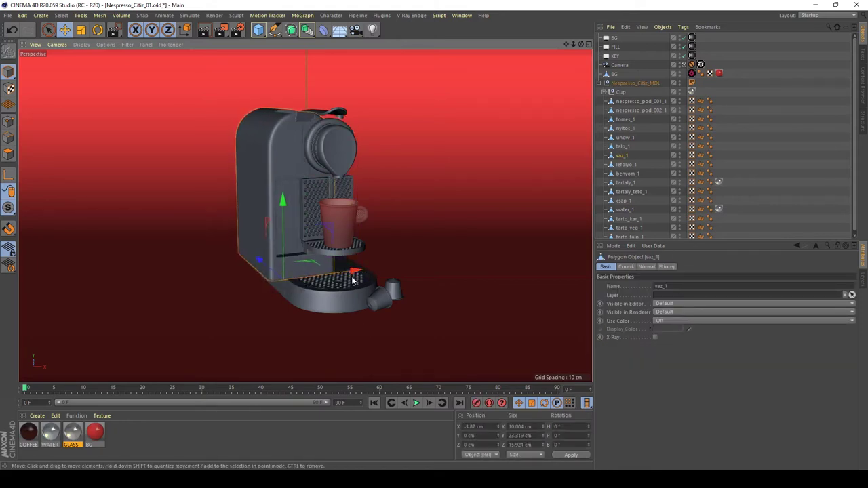
{"action": "key", "text": "ctrl+z"}
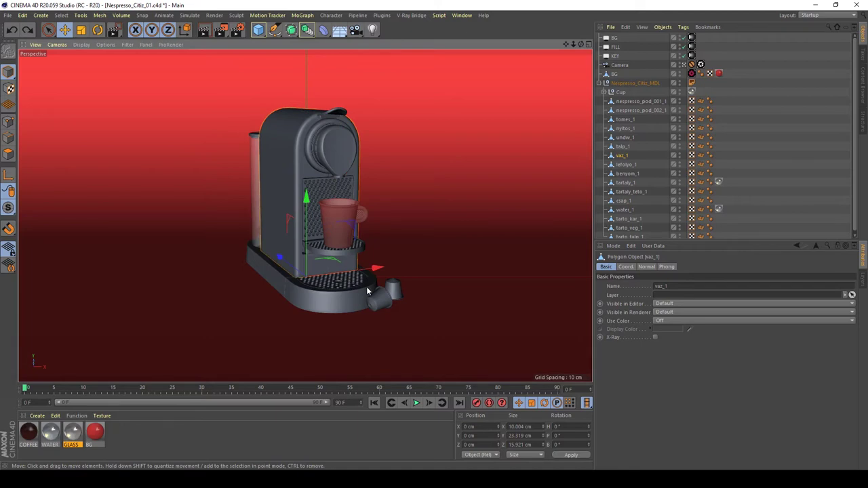
{"action": "left_click", "coordinate": [37, 416]}
{"action": "mouse_move", "coordinate": [48, 311]}
{"action": "mouse_move", "coordinate": [167, 309]}
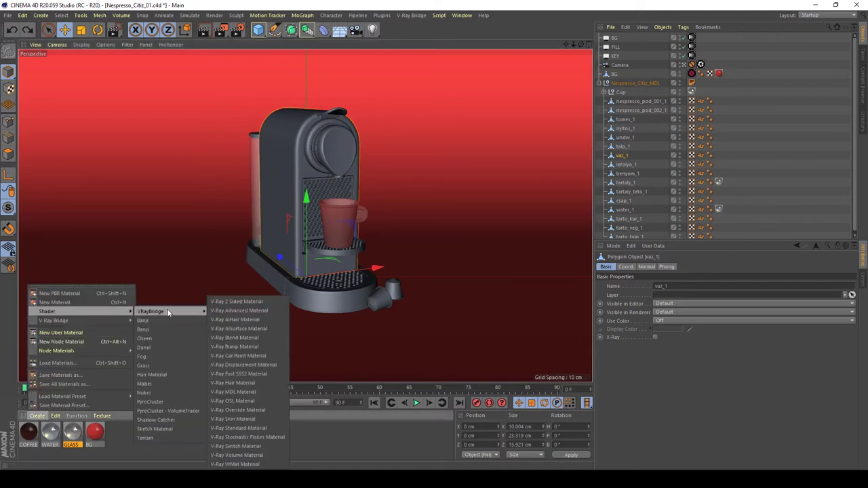
{"action": "left_click", "coordinate": [263, 314]}
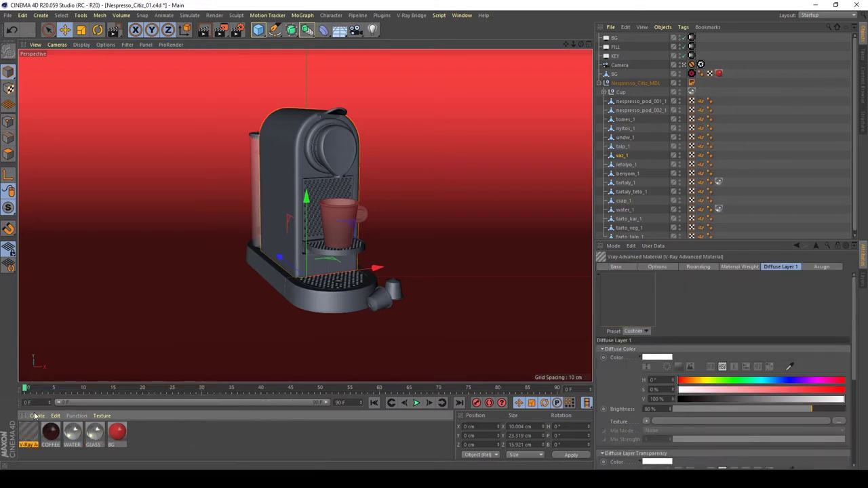
{"action": "double_click", "coordinate": [31, 430]}
{"action": "type", "text": "PLAS"}
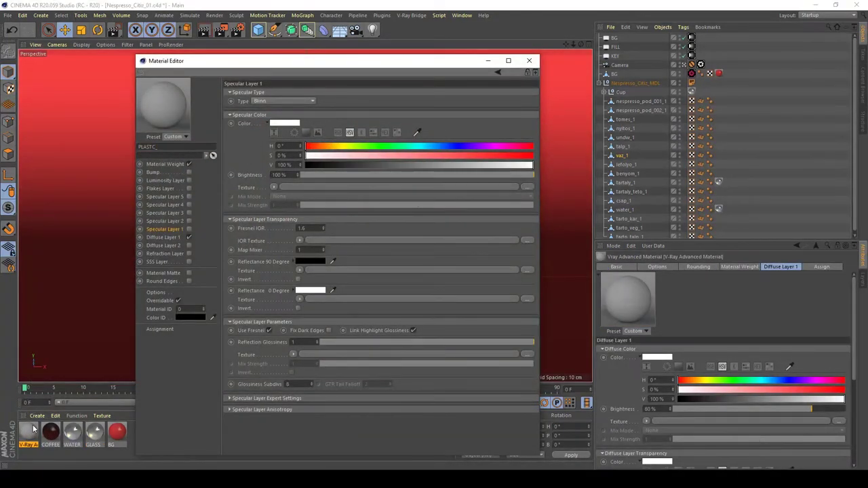
{"action": "type", "text": "TIC_"}
{"action": "key", "text": "BackSpace"}
{"action": "key", "text": "Return"}
Give PLASTIC_01 a red diffuse, specular layer with 0.97 glossiness, and apply it to the machine body
{"action": "left_click_drag", "start_coordinate": [502, 154], "coordinate": [532, 155]}
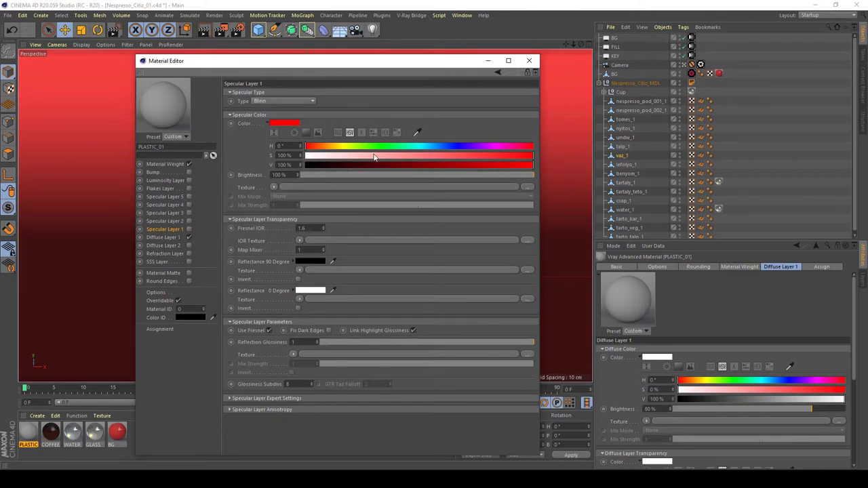
{"action": "left_click_drag", "start_coordinate": [375, 155], "coordinate": [235, 152]}
{"action": "left_click", "coordinate": [170, 237]}
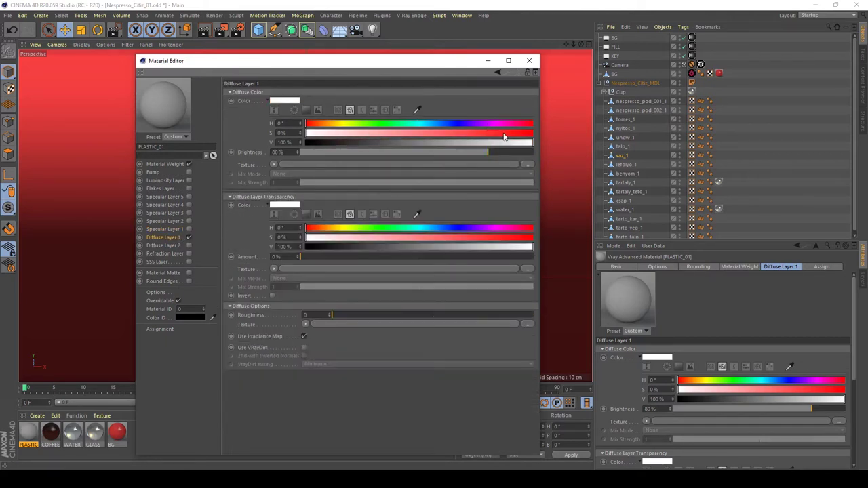
{"action": "left_click_drag", "start_coordinate": [504, 137], "coordinate": [533, 135]}
{"action": "left_click", "coordinate": [188, 230]}
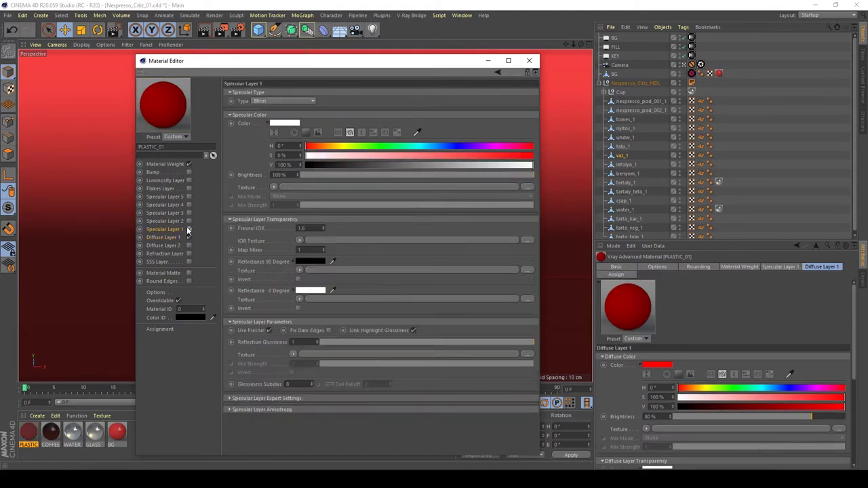
{"action": "left_click_drag", "start_coordinate": [229, 68], "coordinate": [608, 96]}
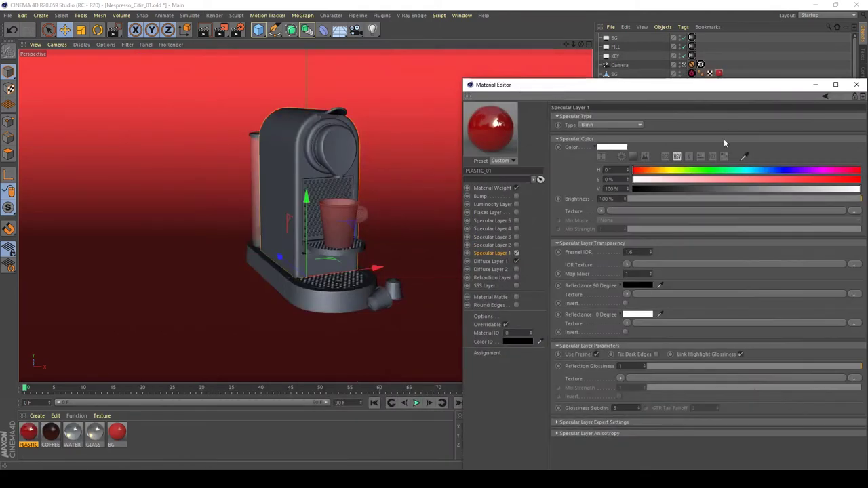
{"action": "left_click_drag", "start_coordinate": [666, 89], "coordinate": [472, 83]}
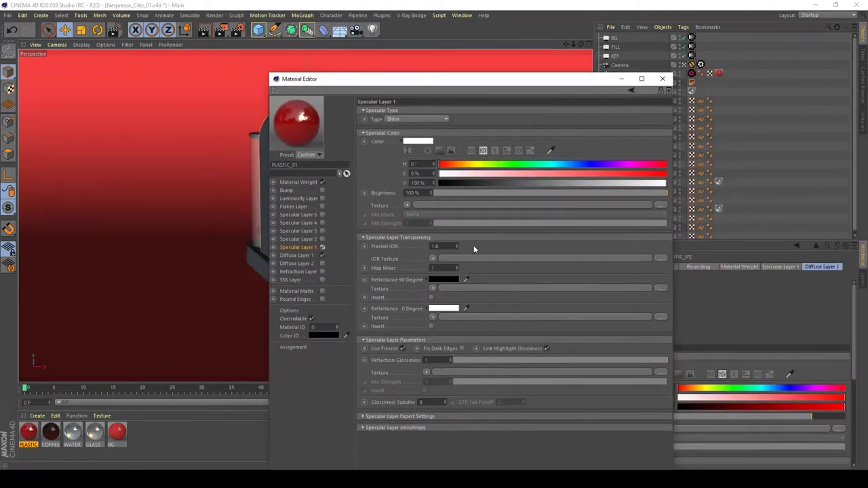
{"action": "left_click_drag", "start_coordinate": [451, 361], "coordinate": [451, 366]}
{"action": "left_click", "coordinate": [663, 79]}
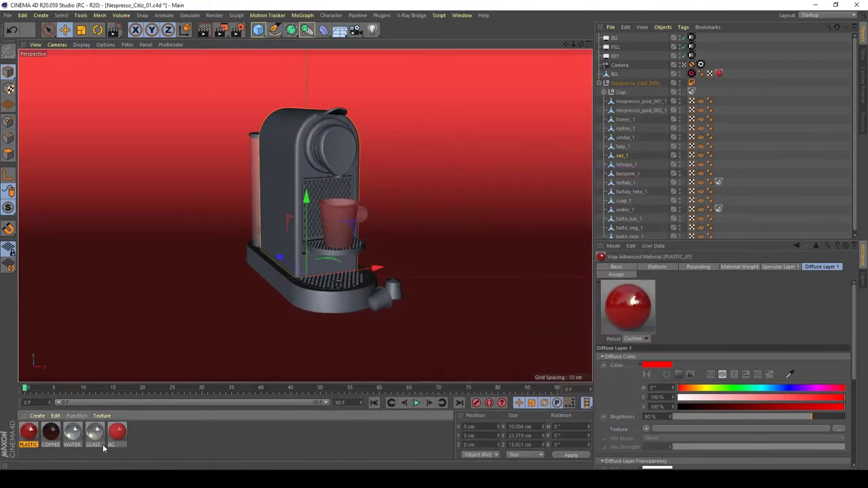
{"action": "left_click_drag", "start_coordinate": [29, 434], "coordinate": [264, 157]}
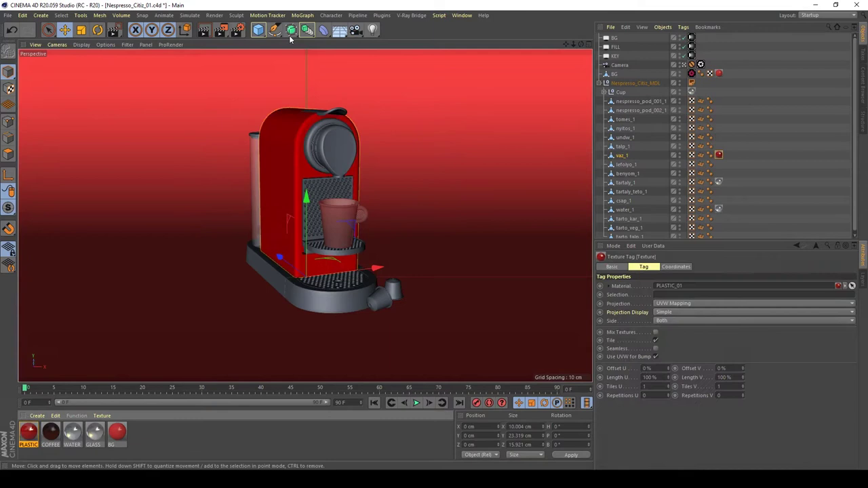
Render a preview region framing the coffee machine, then bring up the Render Settings
{"action": "left_click", "coordinate": [214, 15]}
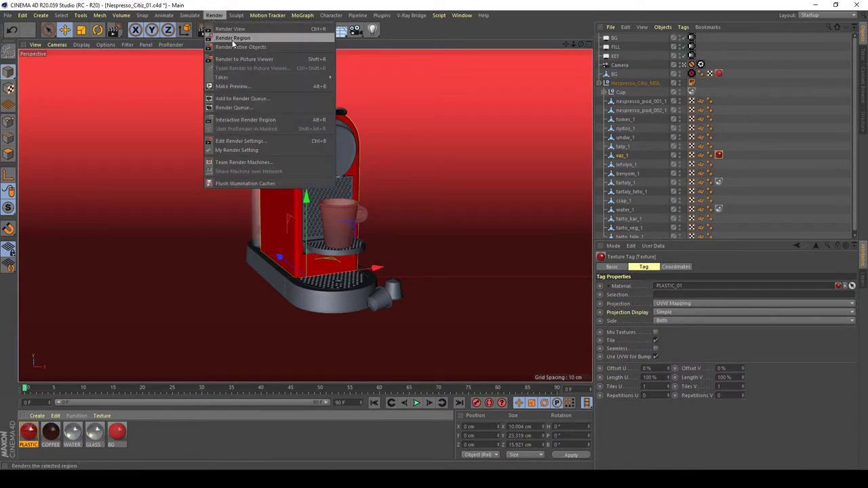
{"action": "left_click", "coordinate": [232, 38]}
{"action": "left_click_drag", "start_coordinate": [379, 86], "coordinate": [244, 303]}
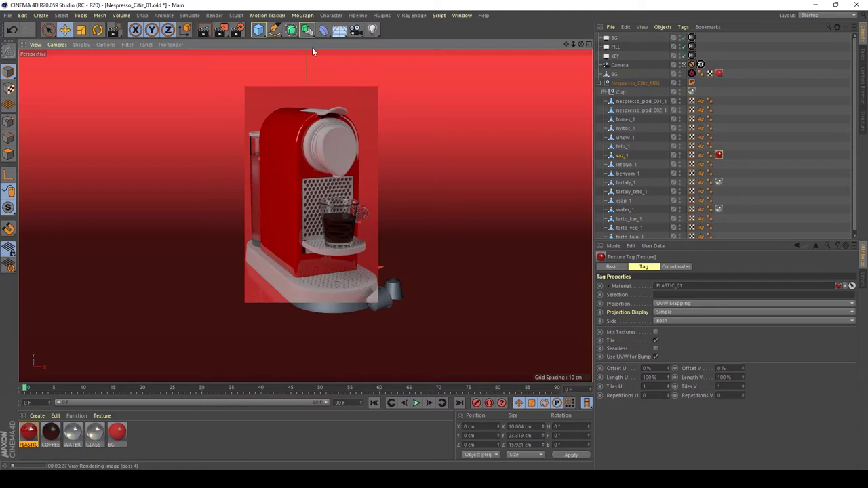
{"action": "left_click", "coordinate": [238, 33]}
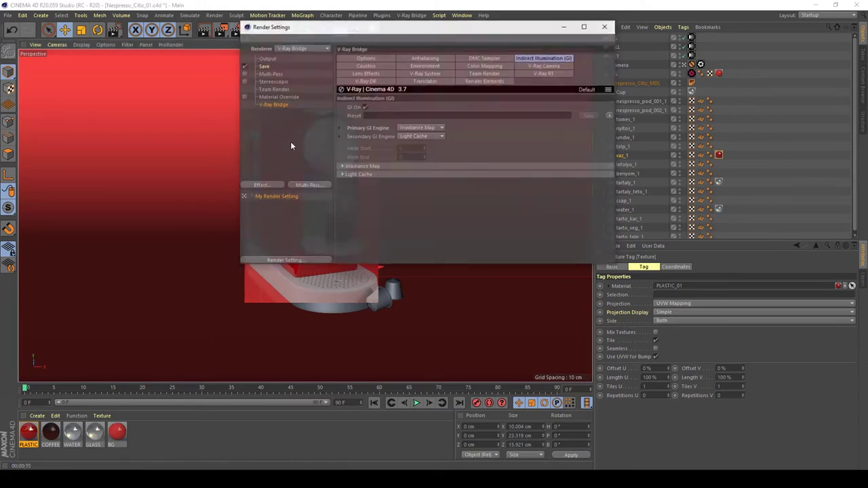
Enable and expand Override Reflection env. on V-Ray's Environment page, then open the Content Browser
{"action": "left_click", "coordinate": [427, 66]}
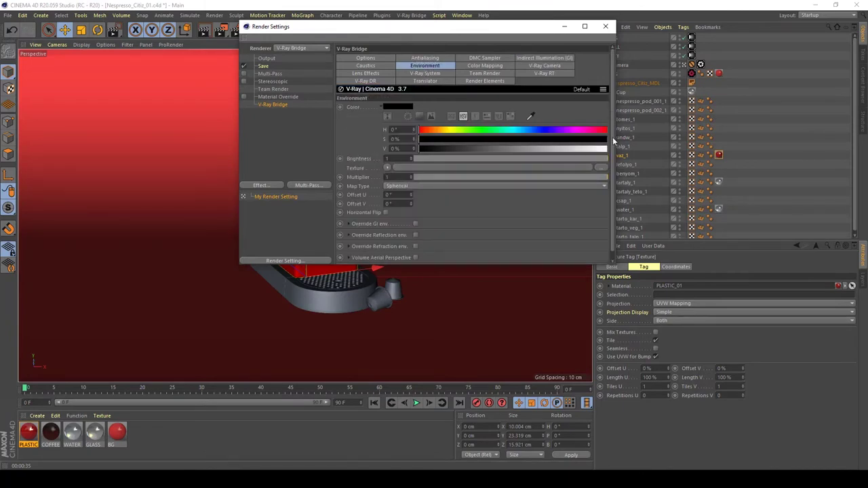
{"action": "left_click", "coordinate": [415, 236]}
{"action": "left_click_drag", "start_coordinate": [612, 263], "coordinate": [666, 354]}
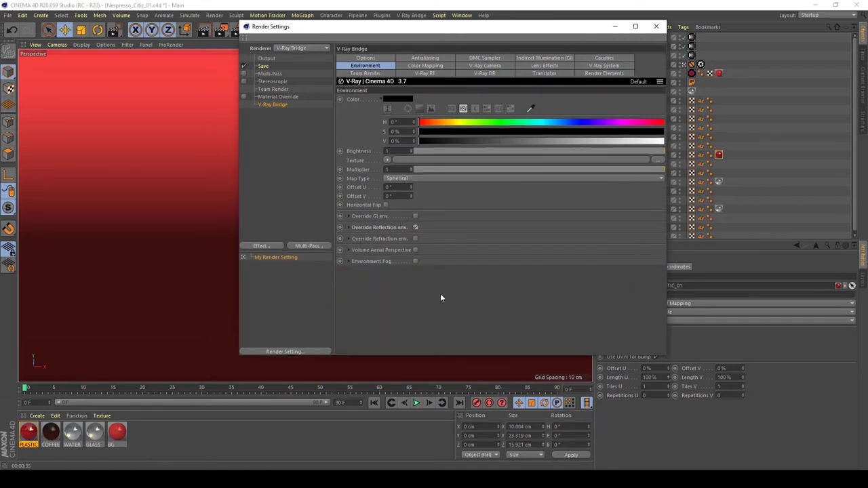
{"action": "left_click", "coordinate": [349, 228]}
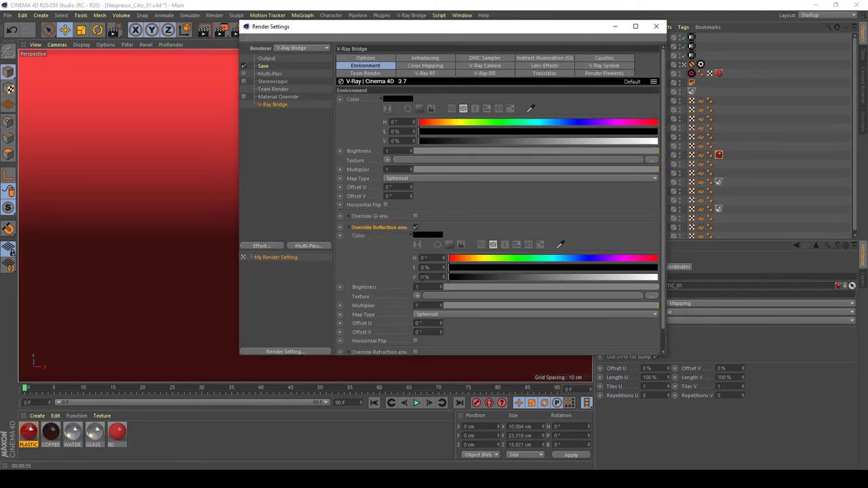
{"action": "left_click_drag", "start_coordinate": [431, 32], "coordinate": [312, 39]}
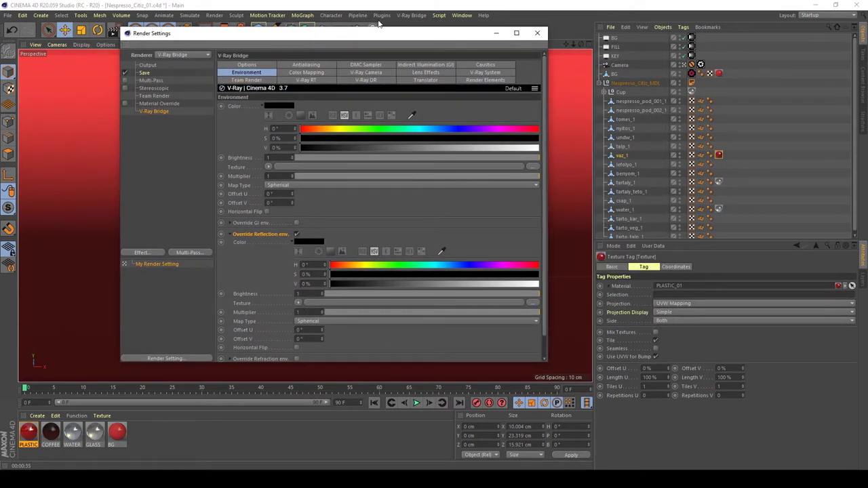
{"action": "left_click", "coordinate": [461, 15]}
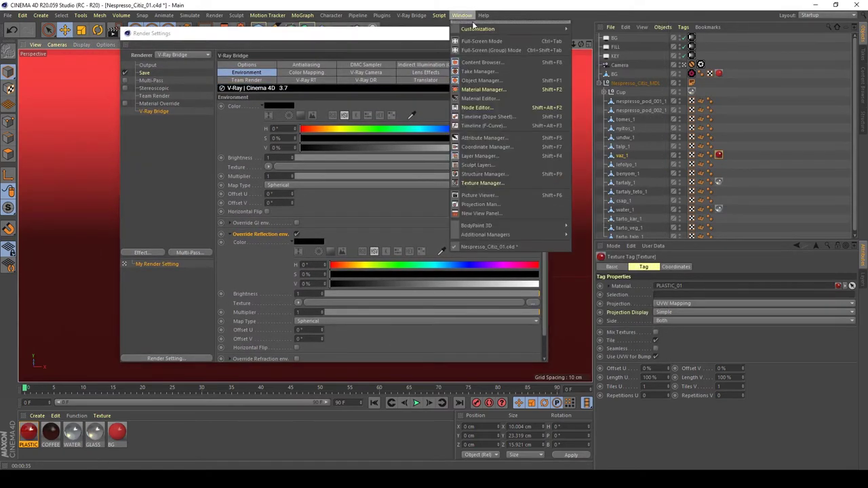
{"action": "mouse_move", "coordinate": [461, 30]}
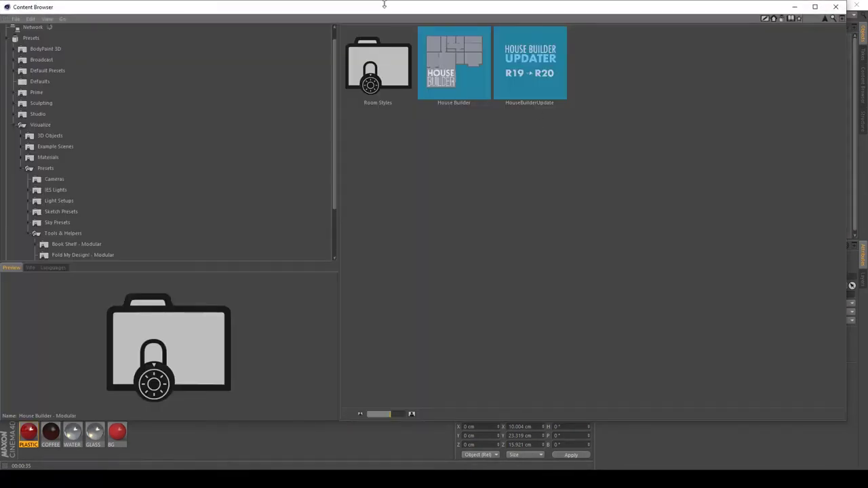
Search the Content Browser for 'hdri' and browse the HDRI light setup presets
{"action": "left_click", "coordinate": [832, 19]}
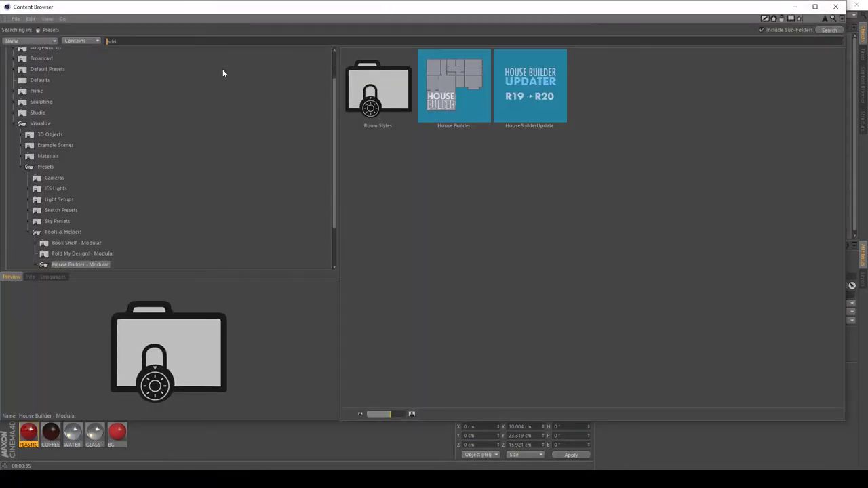
{"action": "left_click", "coordinate": [832, 21]}
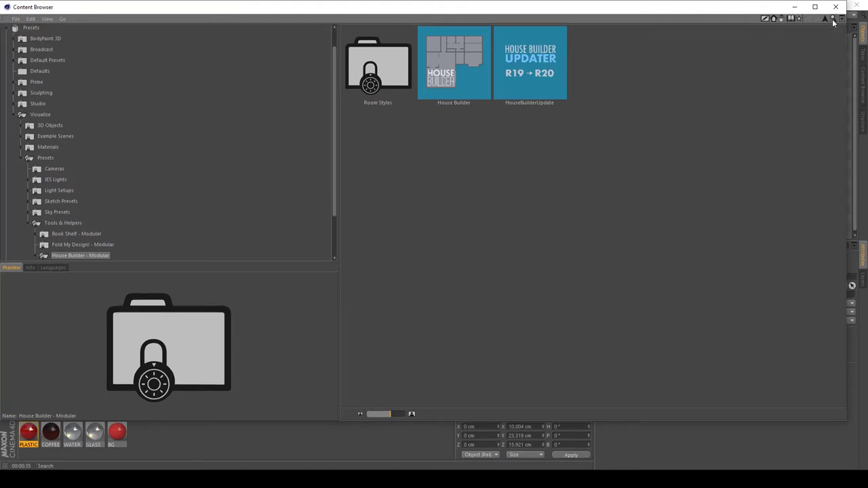
{"action": "left_click", "coordinate": [828, 21]}
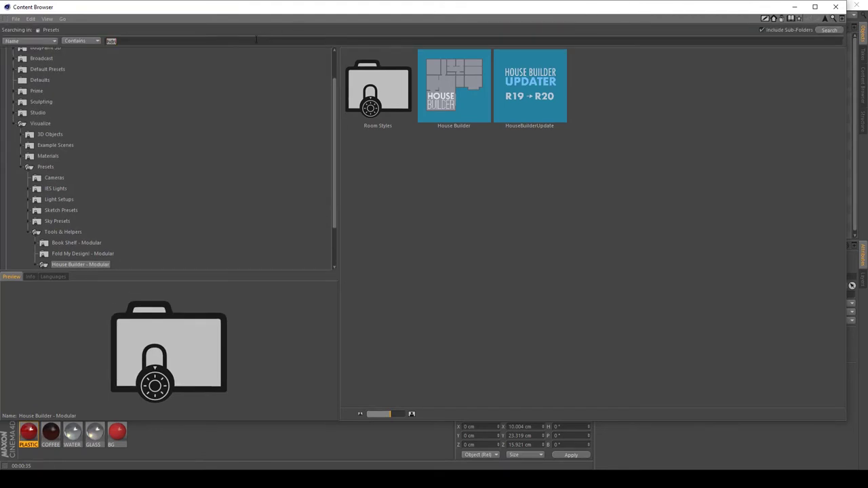
{"action": "type", "text": "hdri"}
{"action": "key", "text": "Return"}
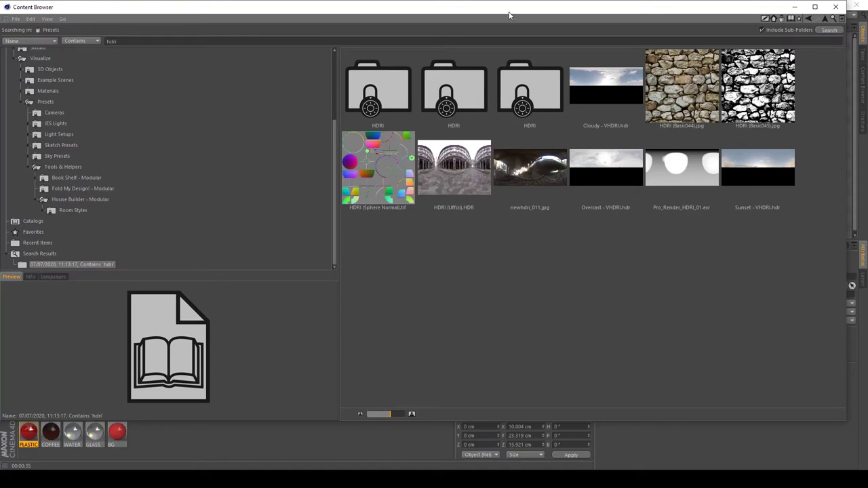
{"action": "left_click_drag", "start_coordinate": [507, 20], "coordinate": [515, 62]}
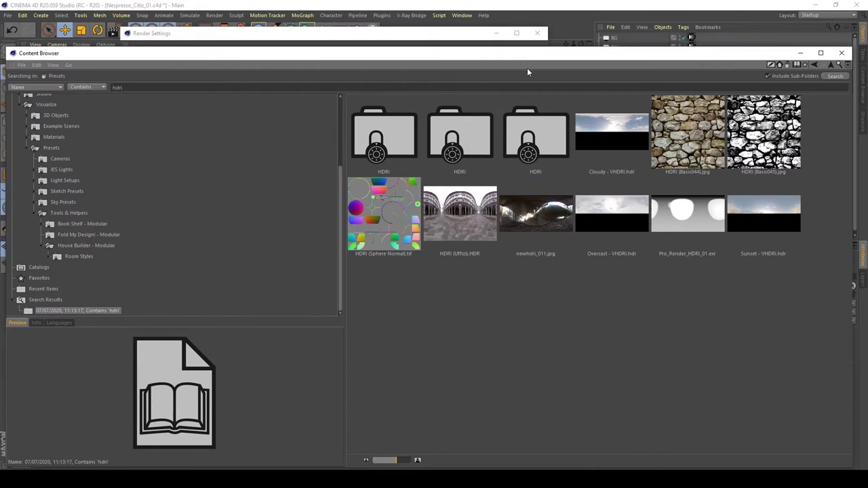
{"action": "left_click", "coordinate": [696, 226]}
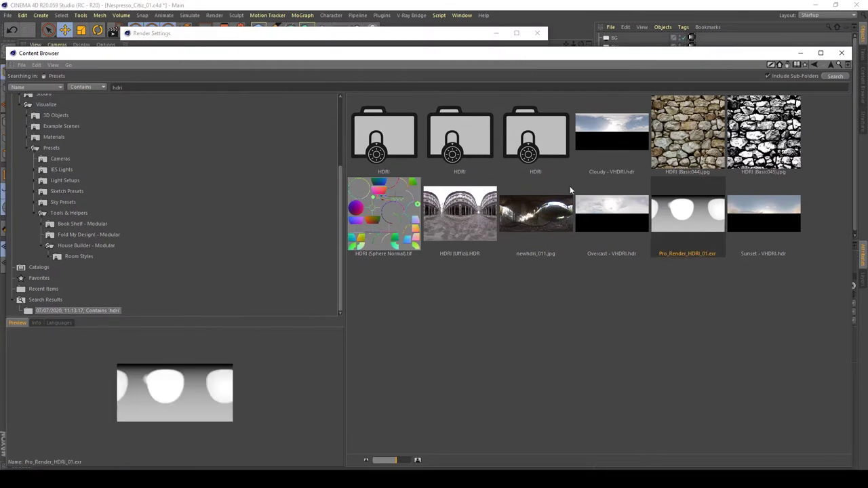
{"action": "left_click", "coordinate": [488, 144]}
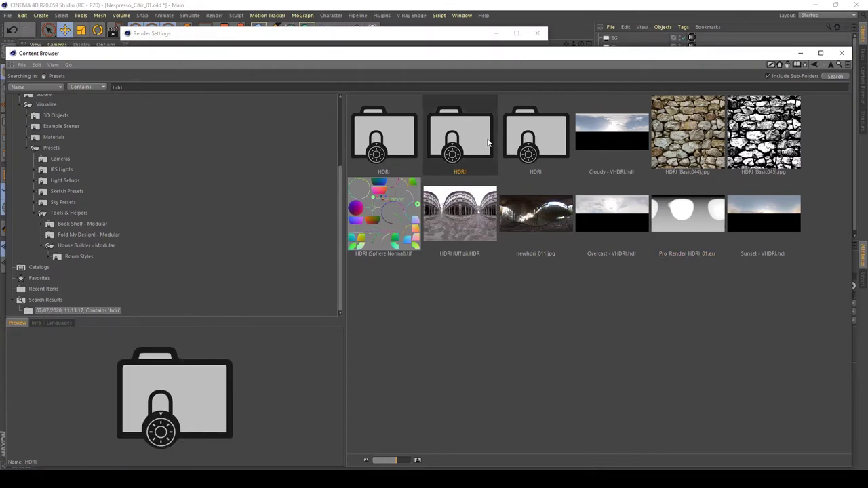
{"action": "double_click", "coordinate": [396, 143]}
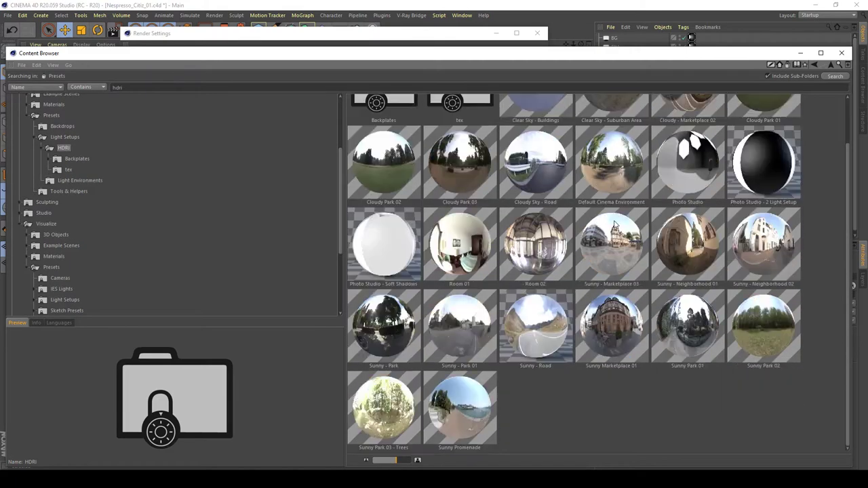
{"action": "scroll", "coordinate": [774, 119], "scroll_direction": "up", "scroll_amount": 1}
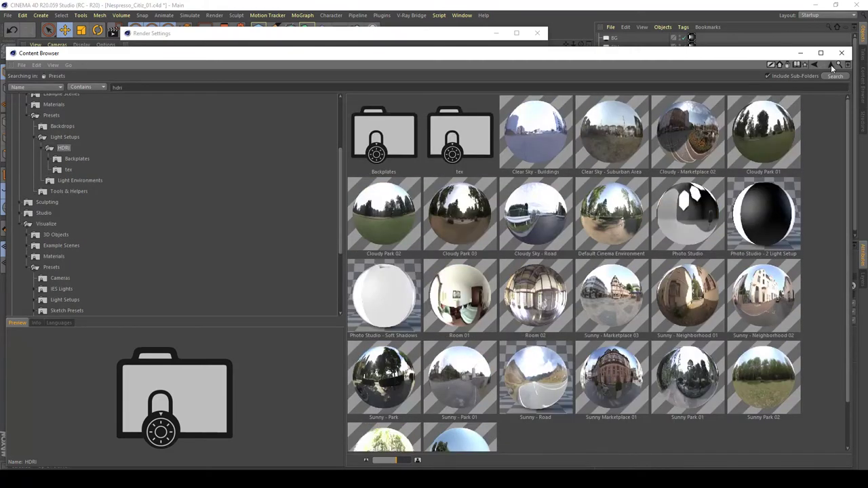
{"action": "left_click", "coordinate": [690, 207]}
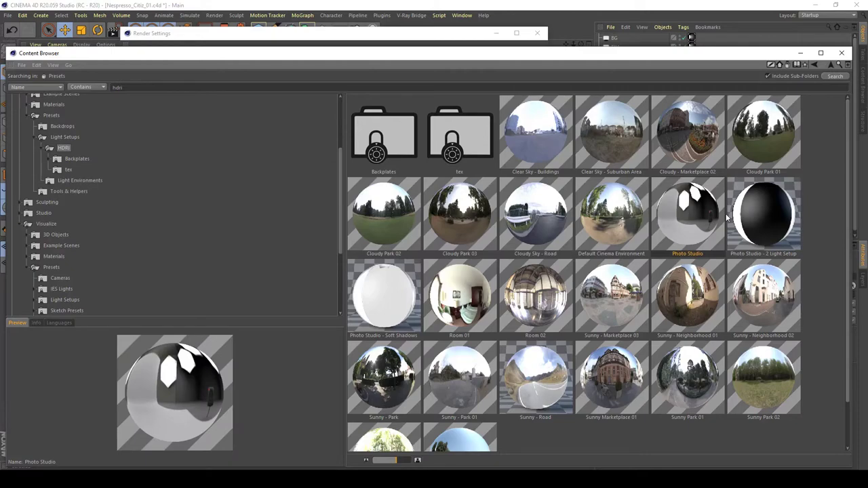
Drag studio021.hdr from the tex folder into the Override Reflection env. texture slot
{"action": "left_click_drag", "start_coordinate": [667, 55], "coordinate": [711, 52]}
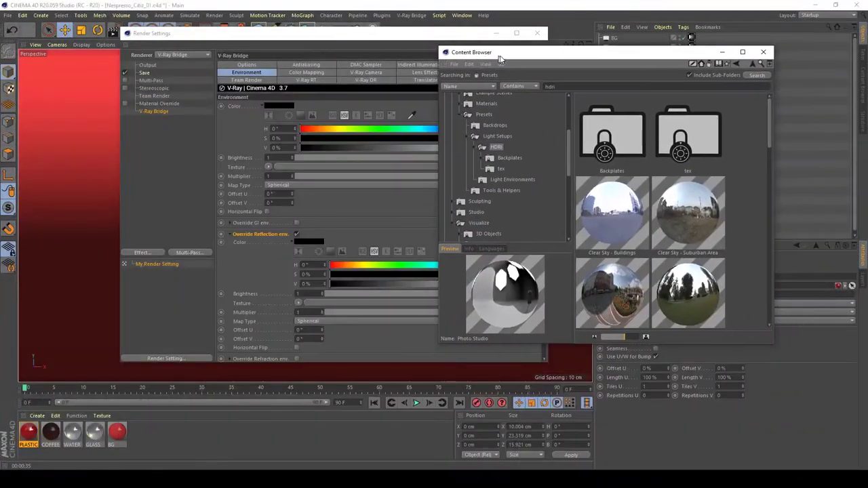
{"action": "scroll", "coordinate": [618, 204], "scroll_direction": "down", "scroll_amount": 3}
{"action": "scroll", "coordinate": [617, 205], "scroll_direction": "down", "scroll_amount": 3}
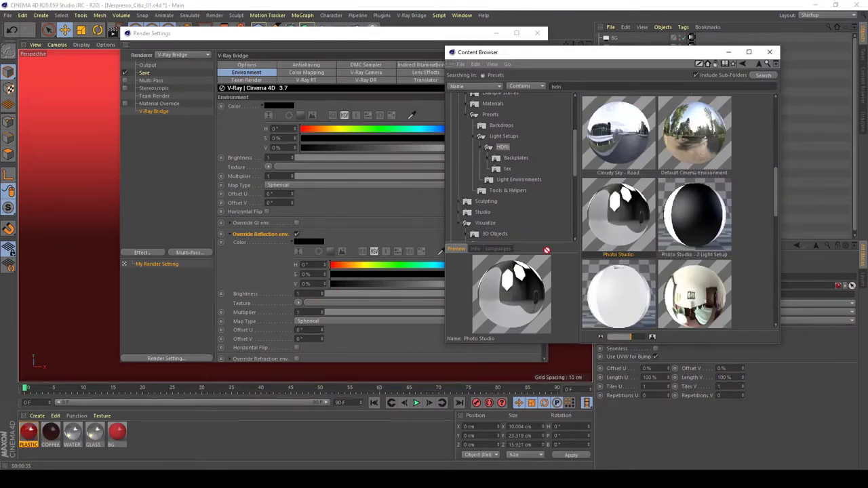
{"action": "scroll", "coordinate": [636, 214], "scroll_direction": "up", "scroll_amount": 2}
{"action": "scroll", "coordinate": [636, 214], "scroll_direction": "up", "scroll_amount": 1}
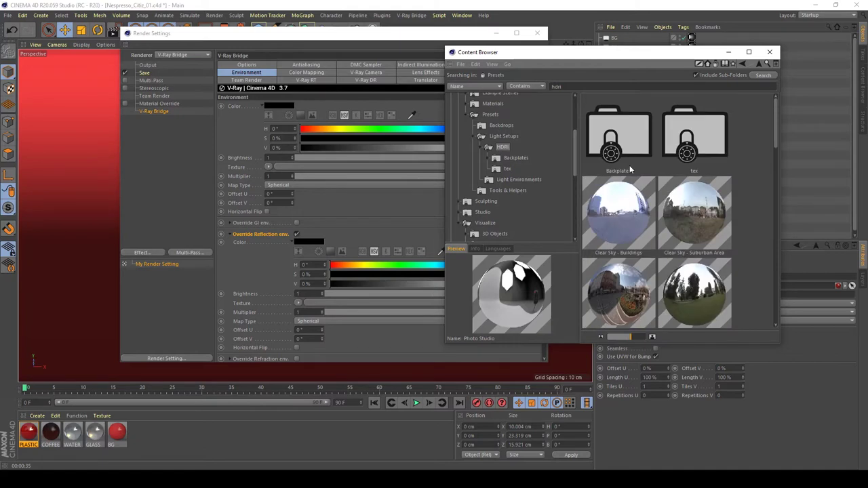
{"action": "double_click", "coordinate": [693, 143]}
{"action": "scroll", "coordinate": [655, 184], "scroll_direction": "down", "scroll_amount": 8}
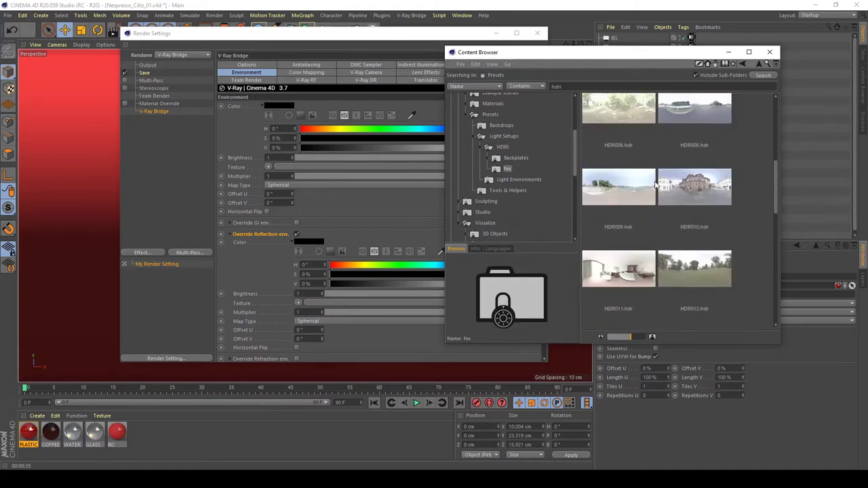
{"action": "scroll", "coordinate": [655, 180], "scroll_direction": "down", "scroll_amount": 1}
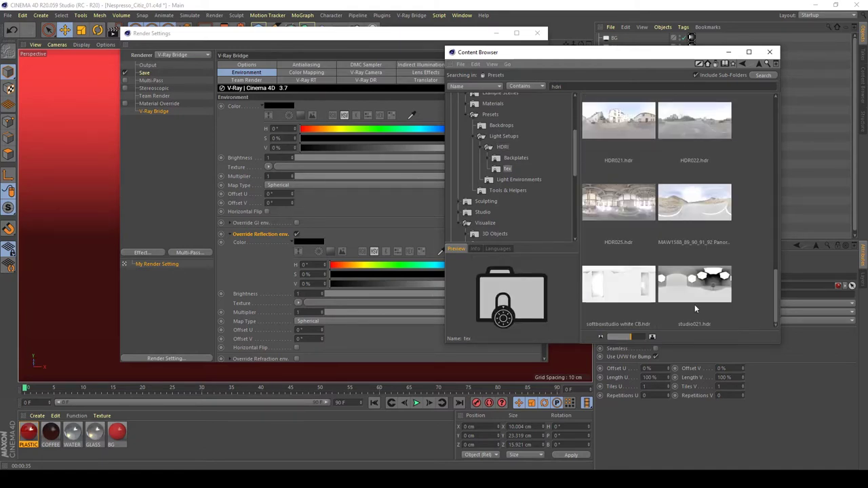
{"action": "left_click", "coordinate": [694, 299]}
{"action": "left_click_drag", "start_coordinate": [710, 287], "coordinate": [312, 303]}
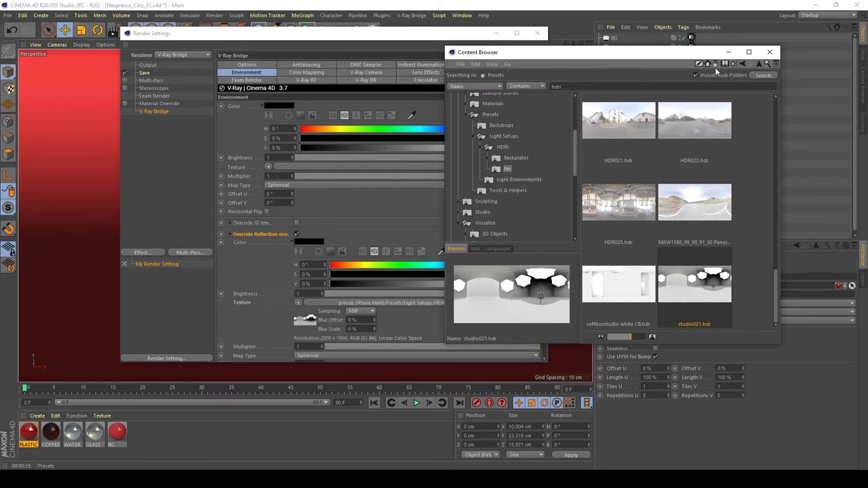
Close the Content Browser and start a Render Region preview
{"action": "left_click", "coordinate": [769, 51]}
{"action": "left_click_drag", "start_coordinate": [462, 42], "coordinate": [671, 52]}
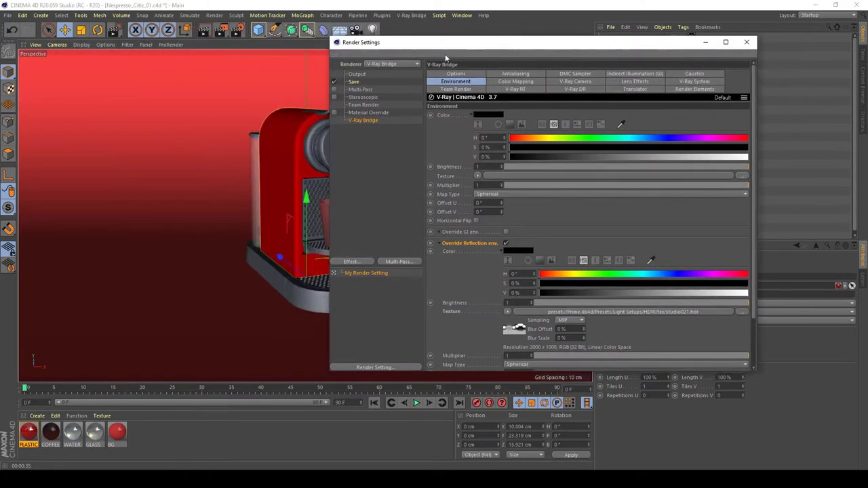
{"action": "left_click", "coordinate": [218, 19]}
{"action": "left_click", "coordinate": [230, 36]}
Frame the machine for the region preview and set the reflection Multiplier to 10
{"action": "left_click_drag", "start_coordinate": [243, 80], "coordinate": [309, 317]}
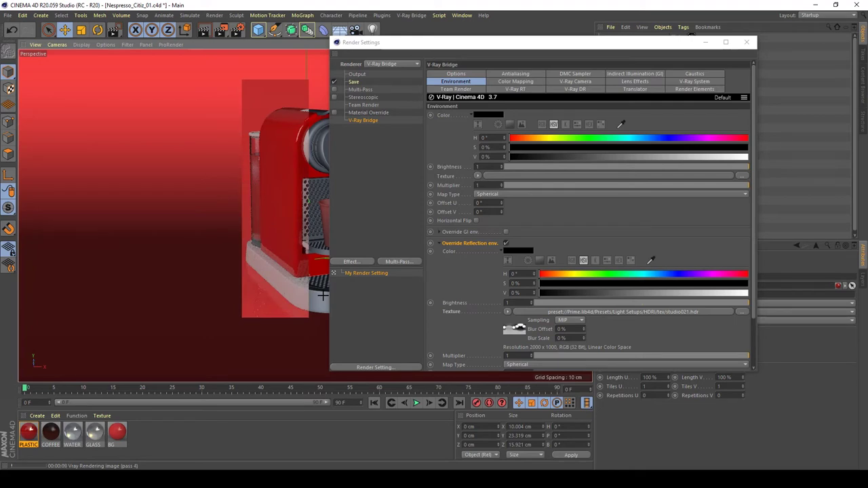
{"action": "left_click", "coordinate": [528, 351]}
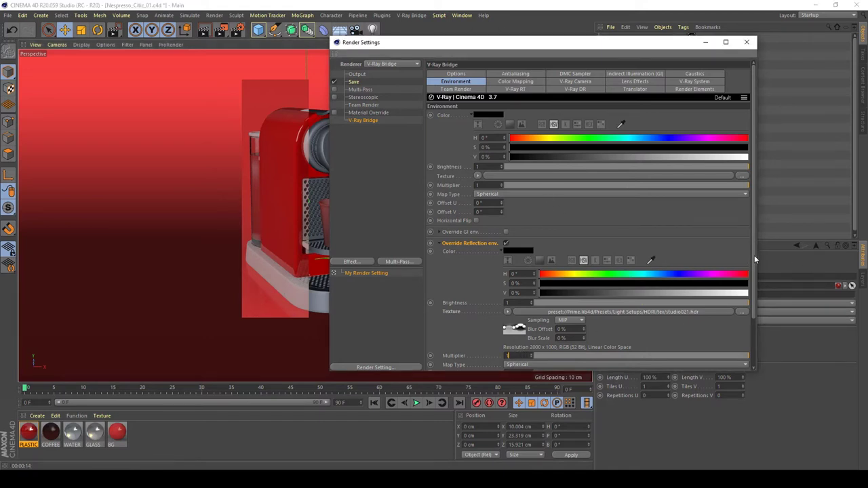
{"action": "left_click_drag", "start_coordinate": [754, 255], "coordinate": [703, 295]}
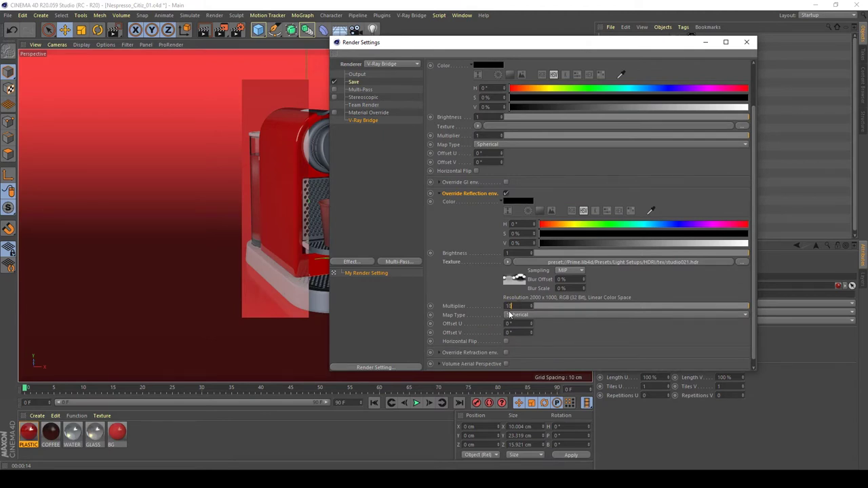
{"action": "key", "text": "Return"}
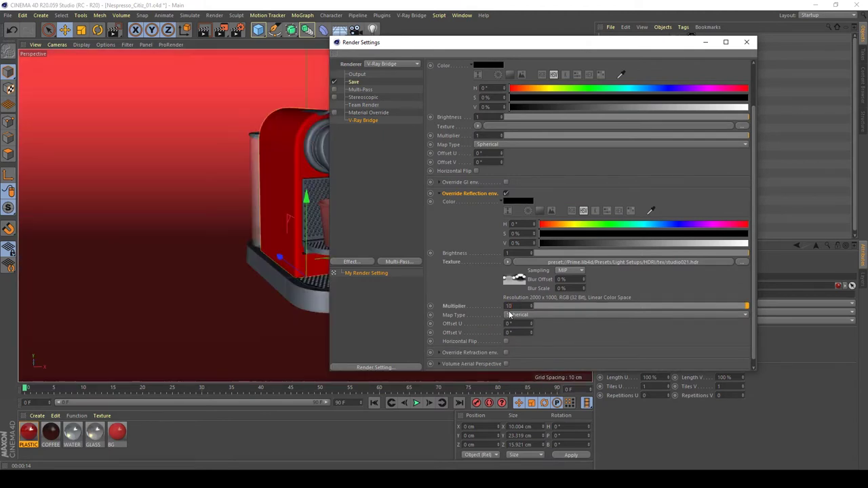
Render a new region around the machine to check the stronger reflections, then close Render Settings
{"action": "left_click", "coordinate": [209, 18]}
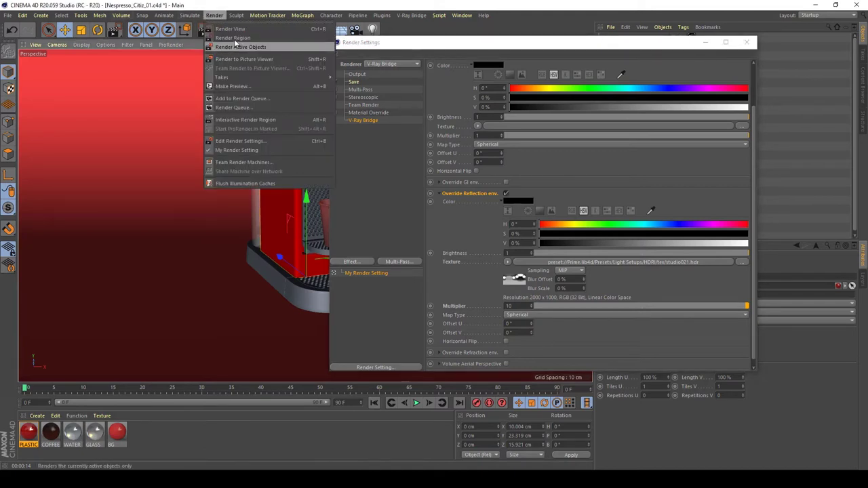
{"action": "left_click", "coordinate": [234, 39]}
{"action": "left_click_drag", "start_coordinate": [244, 88], "coordinate": [302, 338]}
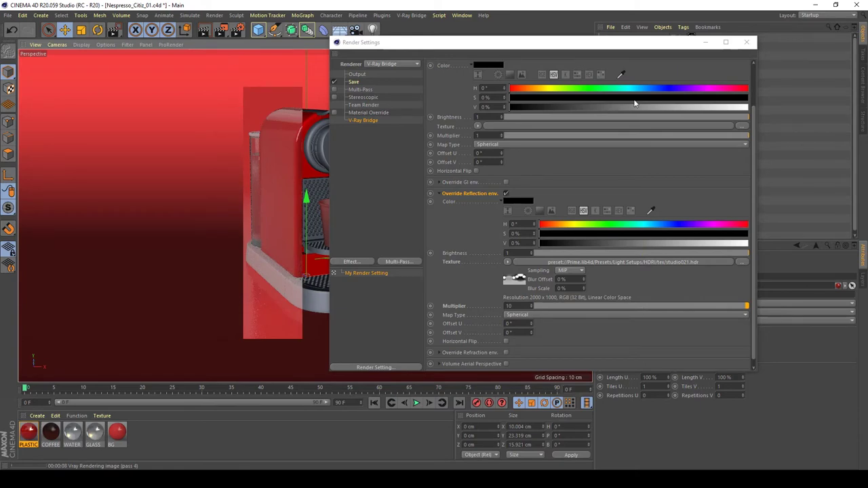
{"action": "left_click", "coordinate": [706, 43]}
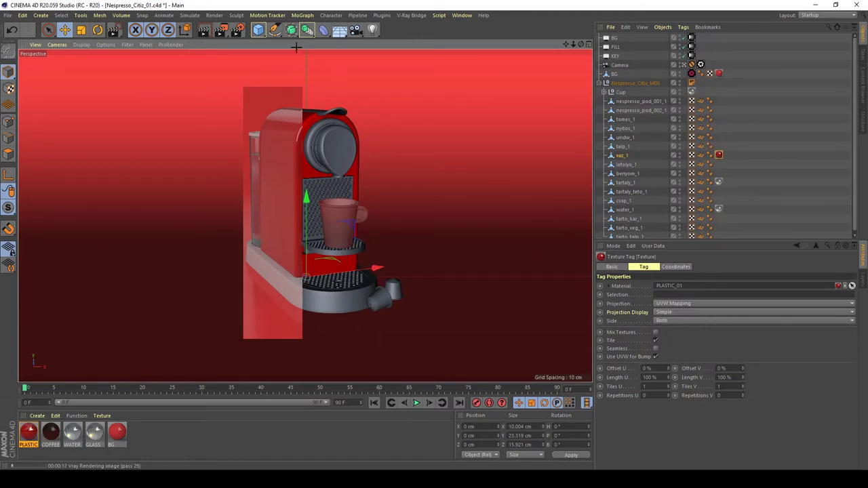
{"action": "left_click", "coordinate": [237, 31]}
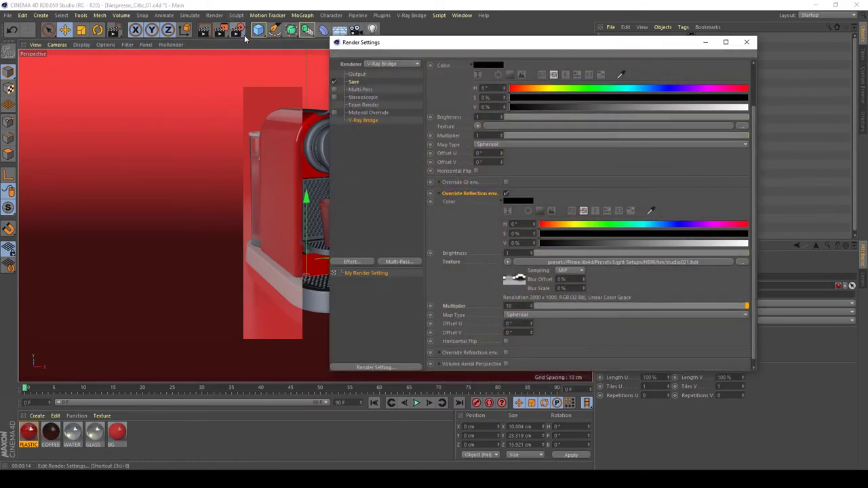
{"action": "left_click", "coordinate": [746, 42]}
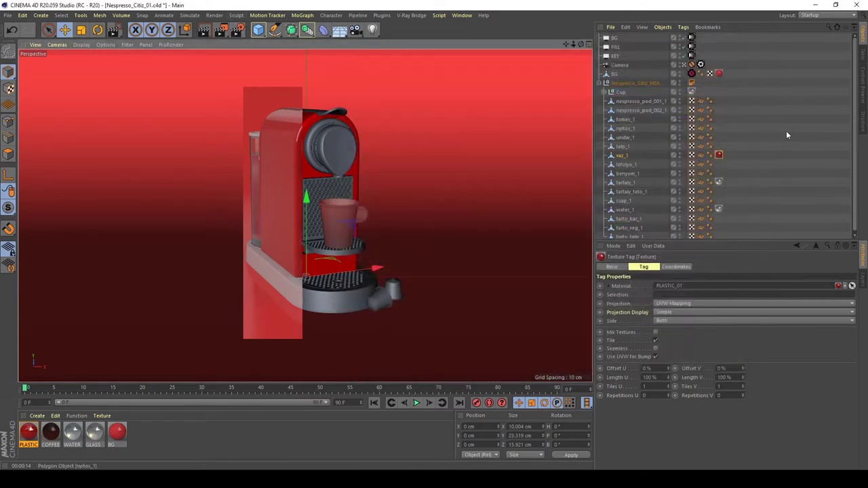
Render the full red-machine scene to the Picture Viewer
{"action": "left_click", "coordinate": [236, 31]}
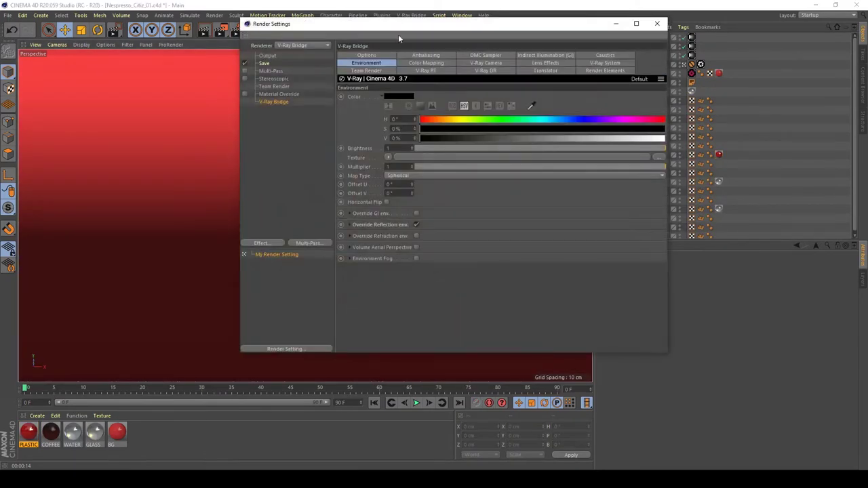
{"action": "left_click", "coordinate": [657, 23]}
{"action": "left_click", "coordinate": [222, 31]}
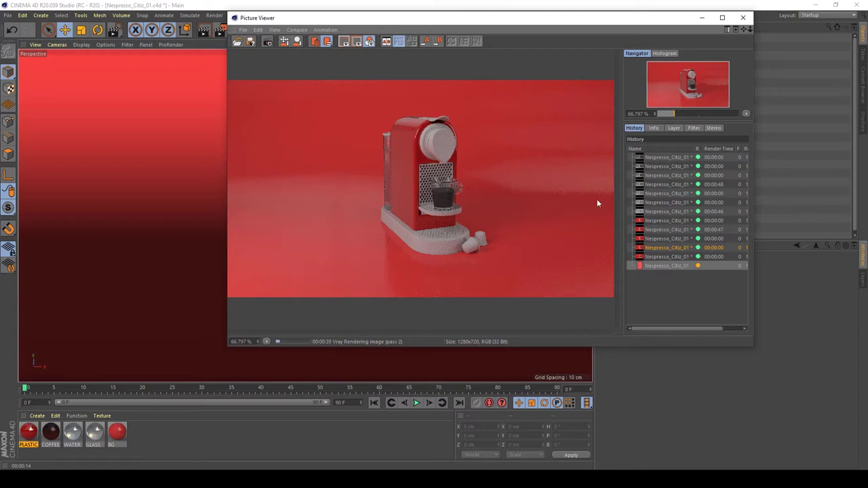
Compare the red render with the earlier grey and white renders in History, then reopen Render Settings
{"action": "left_click", "coordinate": [656, 221]}
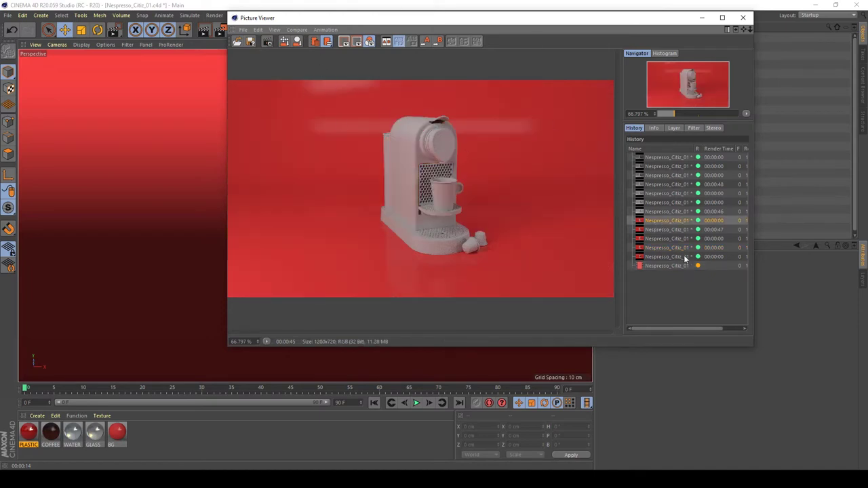
{"action": "left_click", "coordinate": [664, 269]}
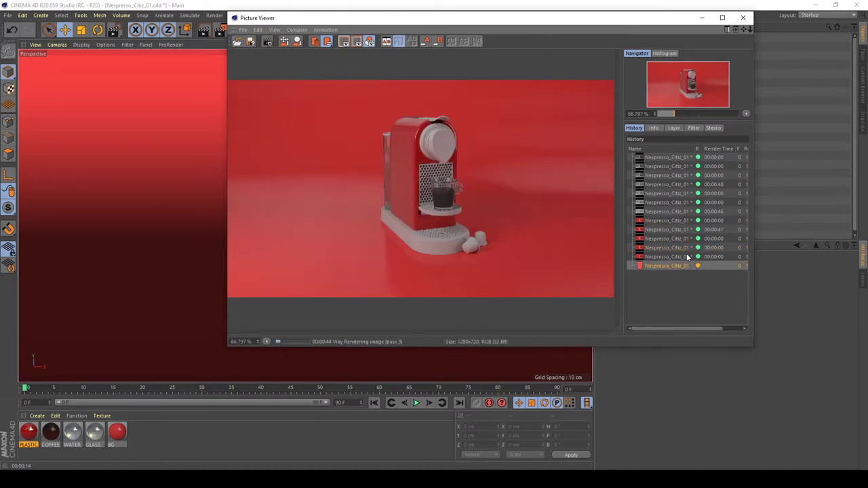
{"action": "left_click", "coordinate": [685, 257]}
{"action": "left_click", "coordinate": [671, 266]}
{"action": "key", "text": "Up"}
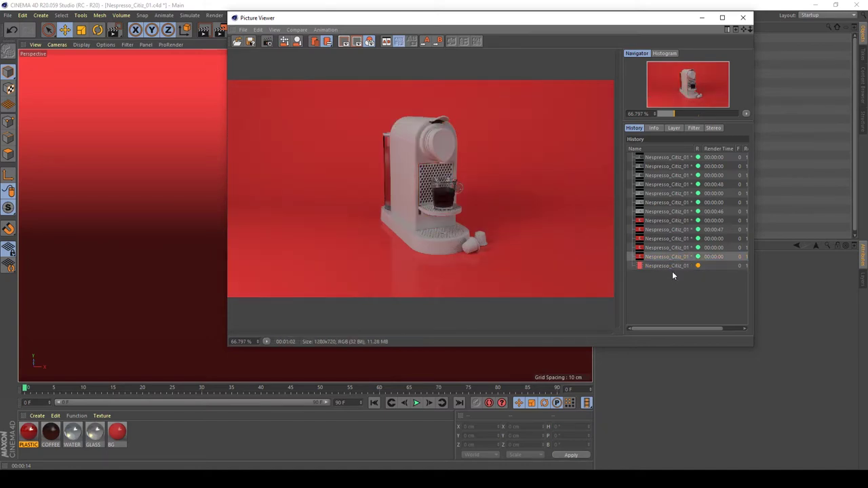
{"action": "left_click", "coordinate": [670, 267]}
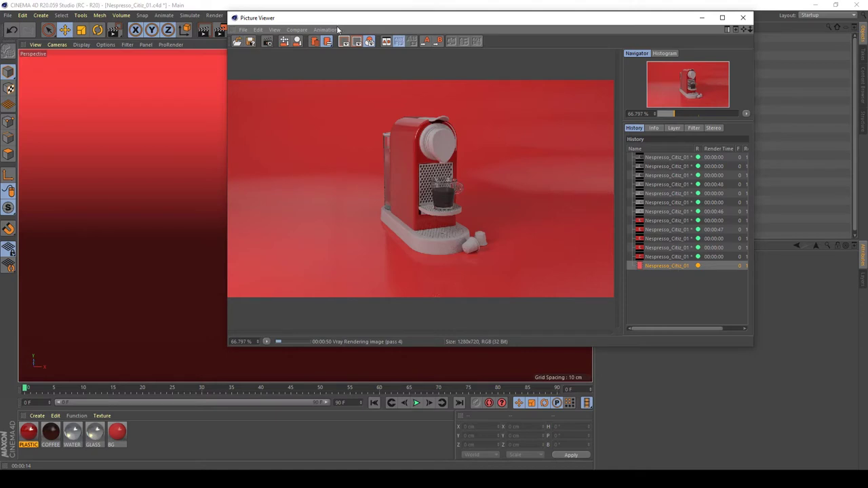
{"action": "left_click_drag", "start_coordinate": [237, 18], "coordinate": [296, 51]}
{"action": "left_click", "coordinate": [249, 63]}
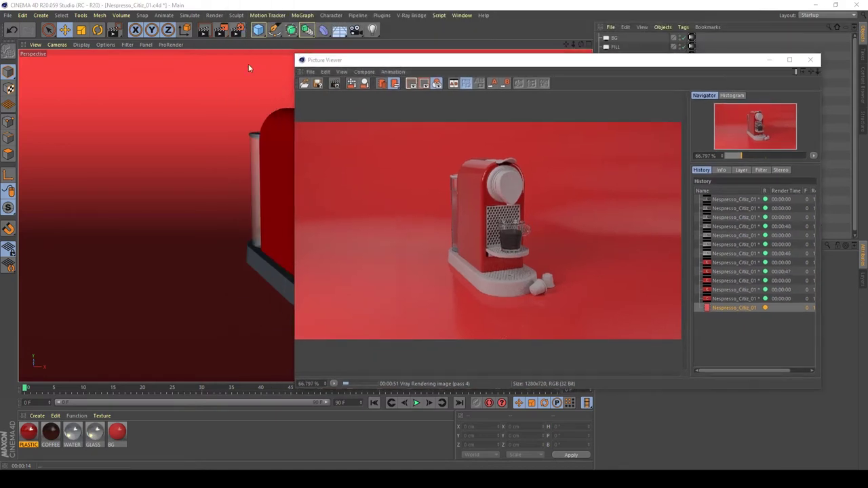
{"action": "key", "text": "ctrl+b"}
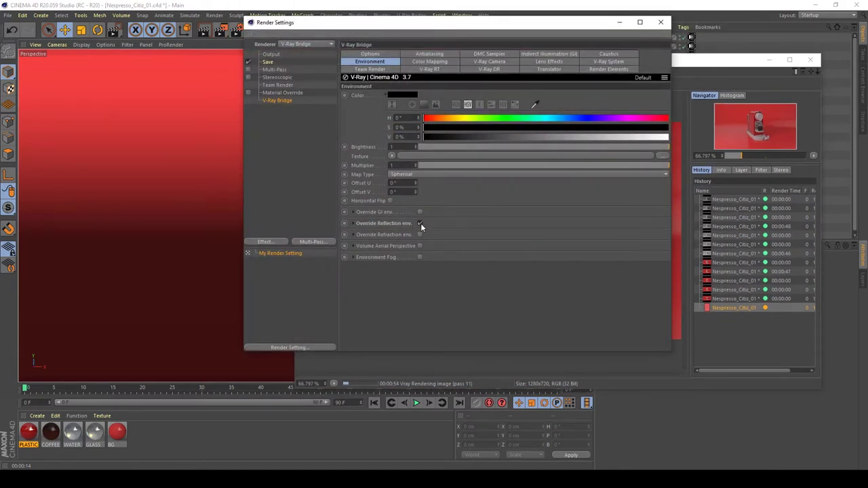
Close the Picture Viewer, confirming to stop the running render
{"action": "left_click", "coordinate": [810, 61]}
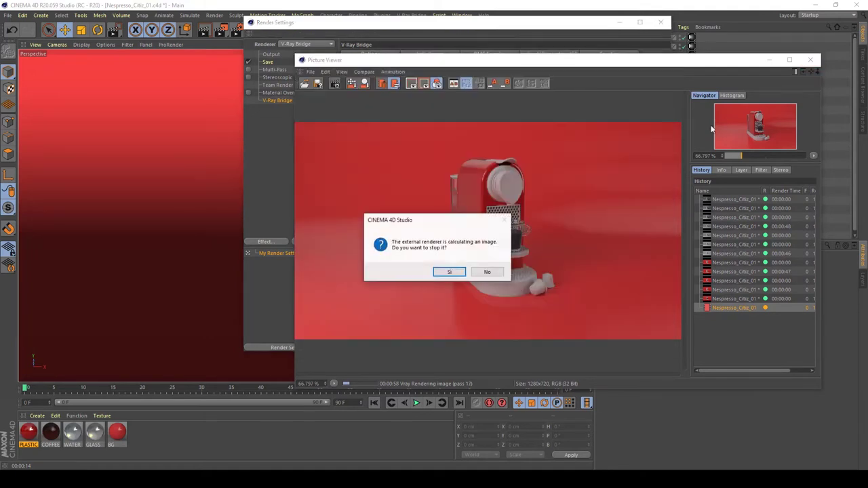
{"action": "left_click", "coordinate": [450, 272]}
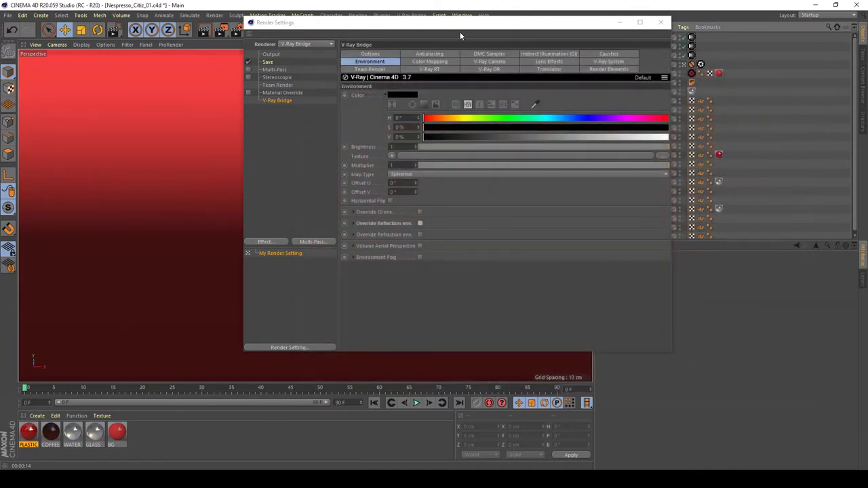
{"action": "left_click_drag", "start_coordinate": [451, 25], "coordinate": [403, 147]}
Add a Sphere and scale it up to 290.6 cm to surround the machine
{"action": "left_click", "coordinate": [259, 30]}
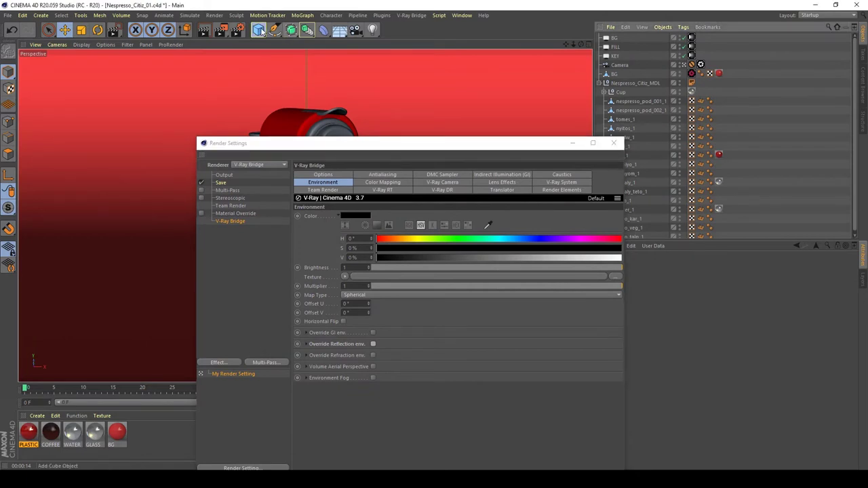
{"action": "left_click", "coordinate": [438, 61]}
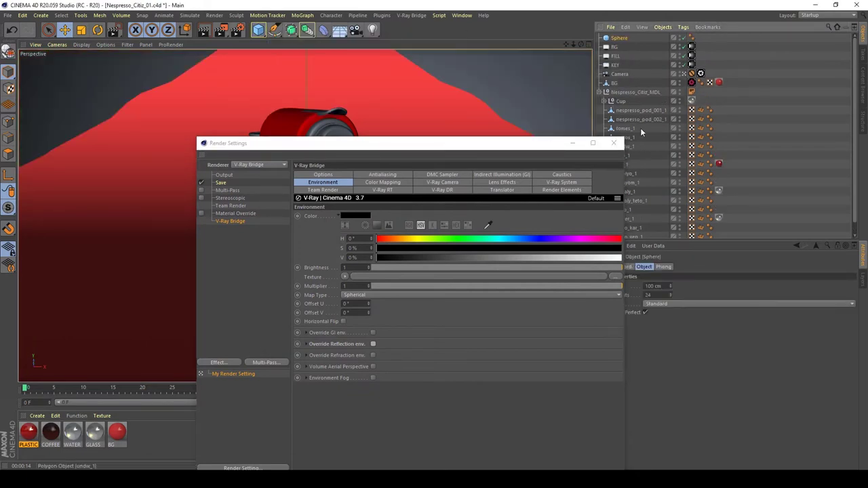
{"action": "left_click", "coordinate": [613, 143]}
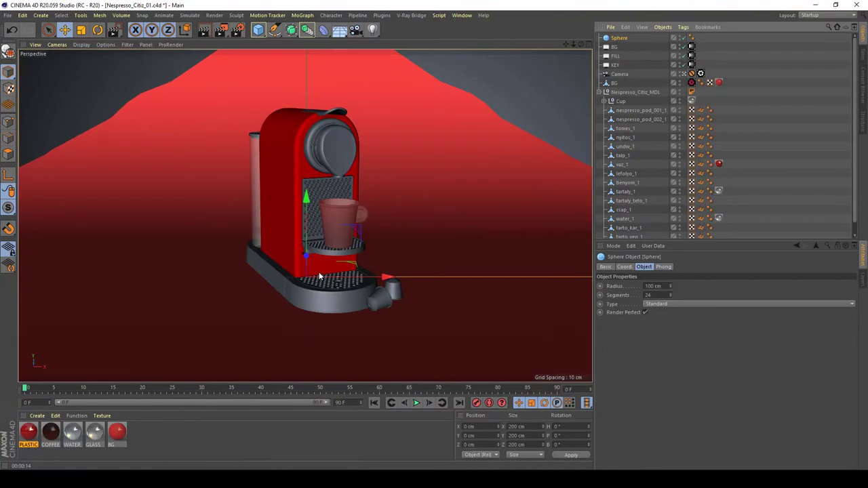
{"action": "key", "text": "r"}
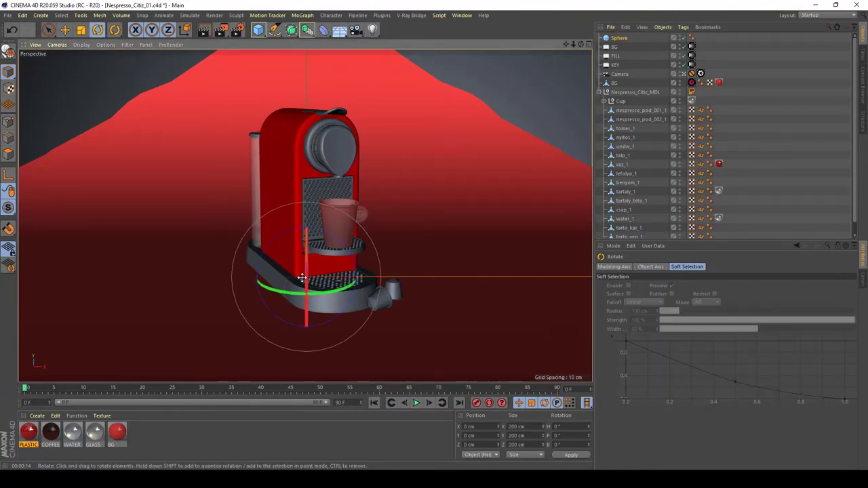
{"action": "key", "text": "t"}
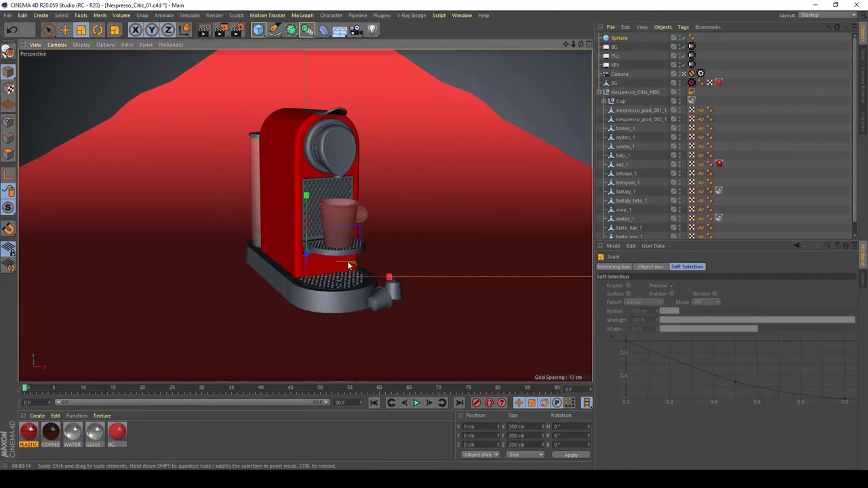
{"action": "left_click_drag", "start_coordinate": [389, 278], "coordinate": [465, 292]}
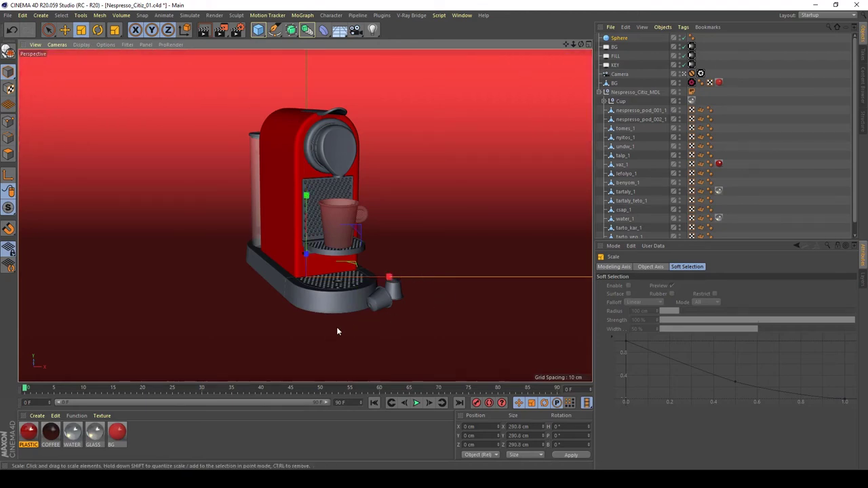
{"action": "left_click", "coordinate": [37, 416]}
Create a V-Ray Advanced Material, rename it HDRI, and drag it onto the Sphere
{"action": "mouse_move", "coordinate": [51, 311]}
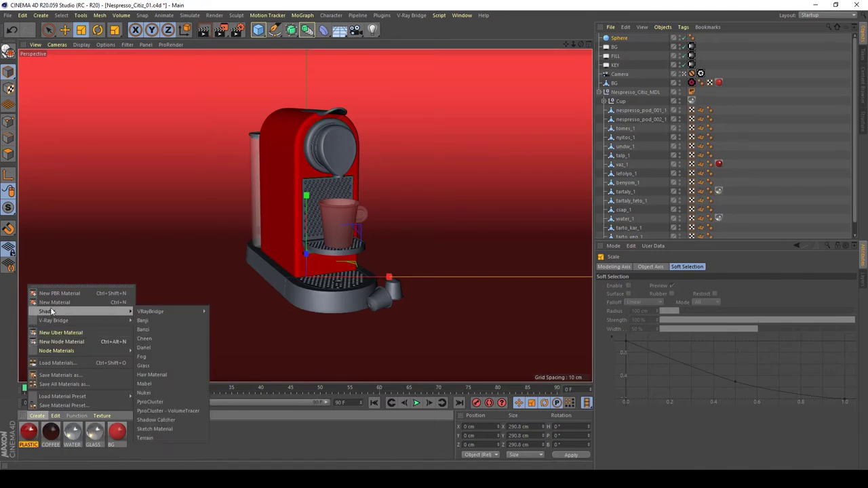
{"action": "mouse_move", "coordinate": [163, 310]}
{"action": "left_click", "coordinate": [236, 311]}
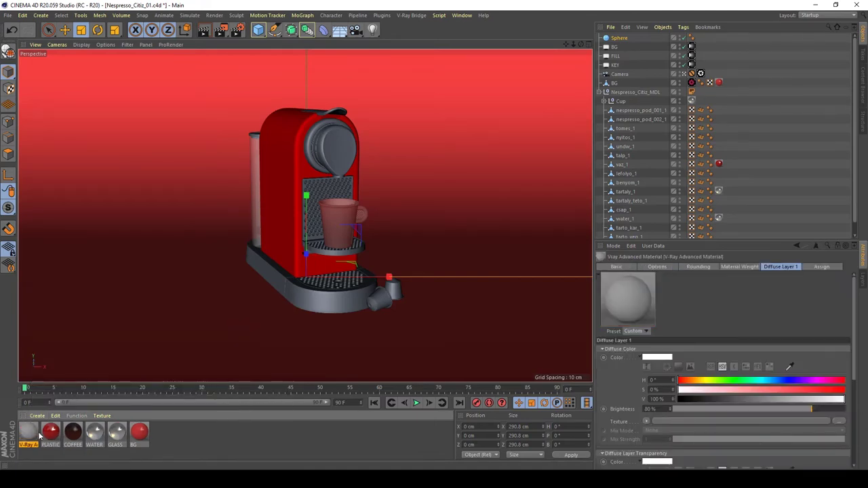
{"action": "double_click", "coordinate": [29, 435]}
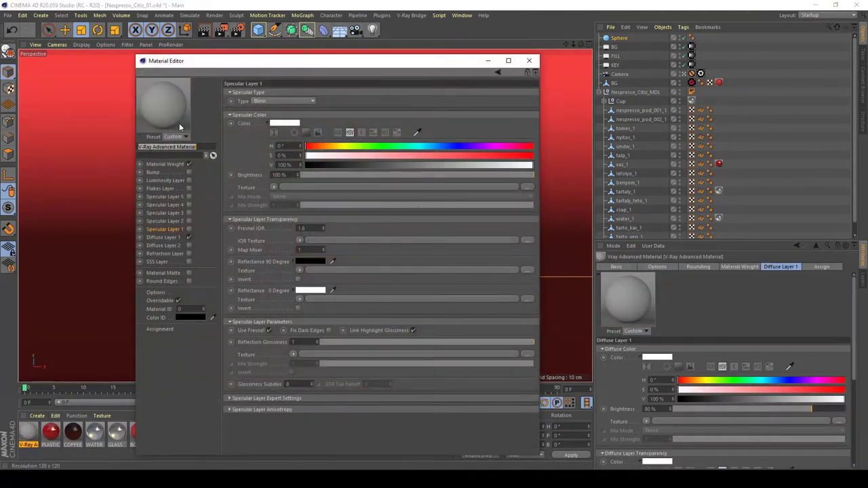
{"action": "type", "text": "HDRI"}
{"action": "key", "text": "Return"}
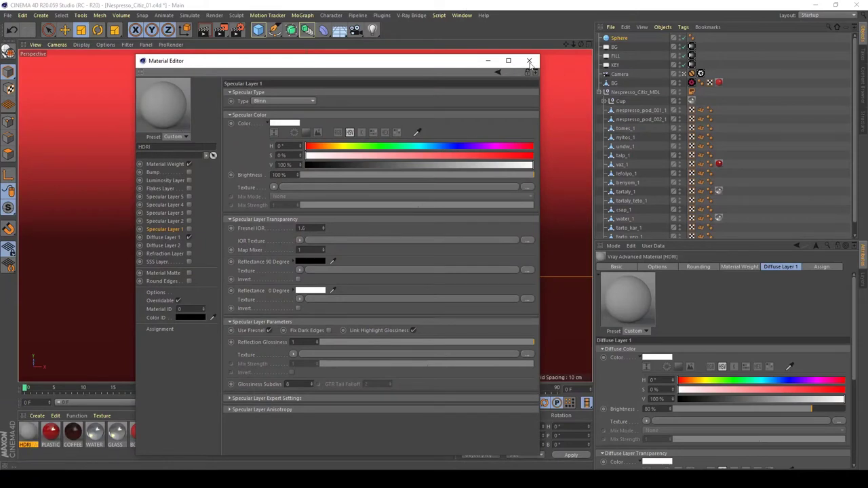
{"action": "left_click_drag", "start_coordinate": [40, 428], "coordinate": [628, 40]}
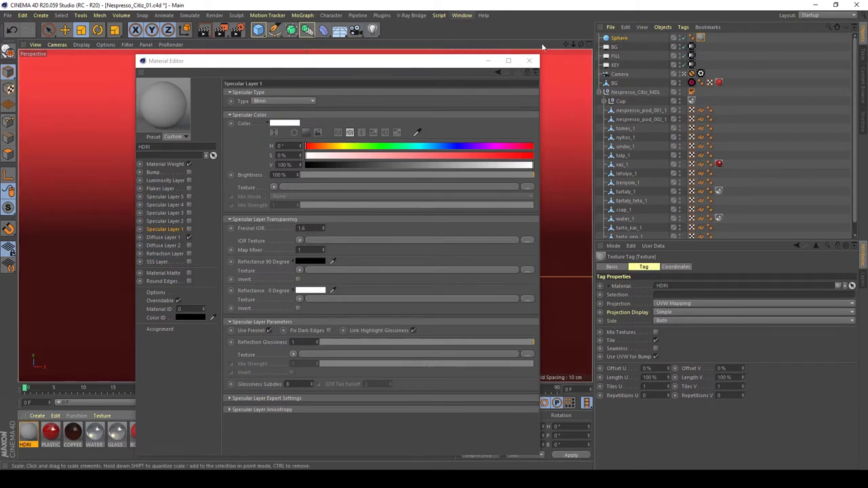
{"action": "left_click", "coordinate": [461, 15]}
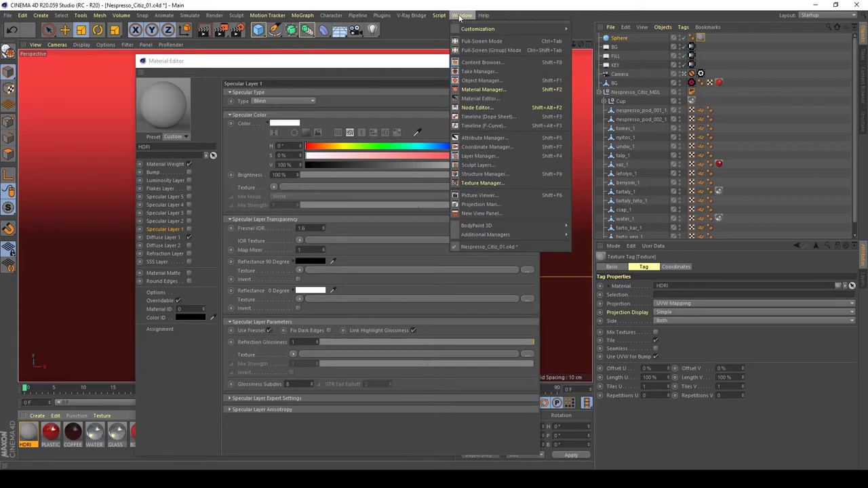
Turn on Override Reflection env. and copy its studio021.hdr texture
{"action": "left_click", "coordinate": [401, 32]}
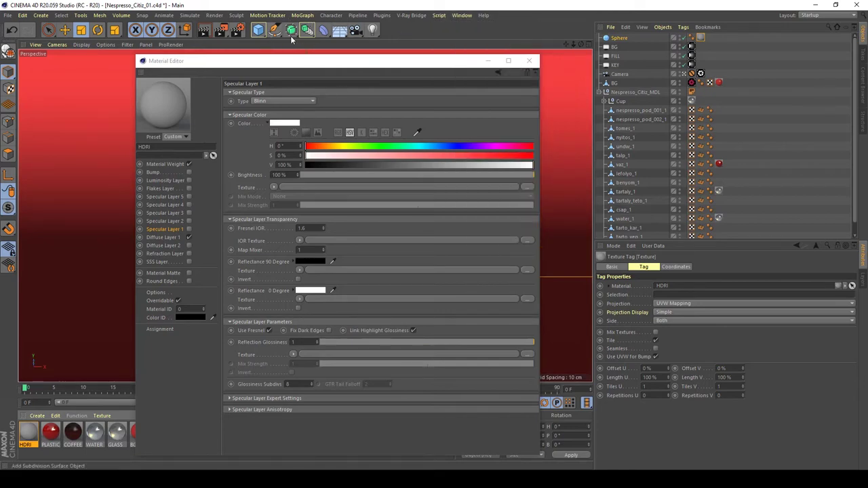
{"action": "left_click", "coordinate": [238, 30]}
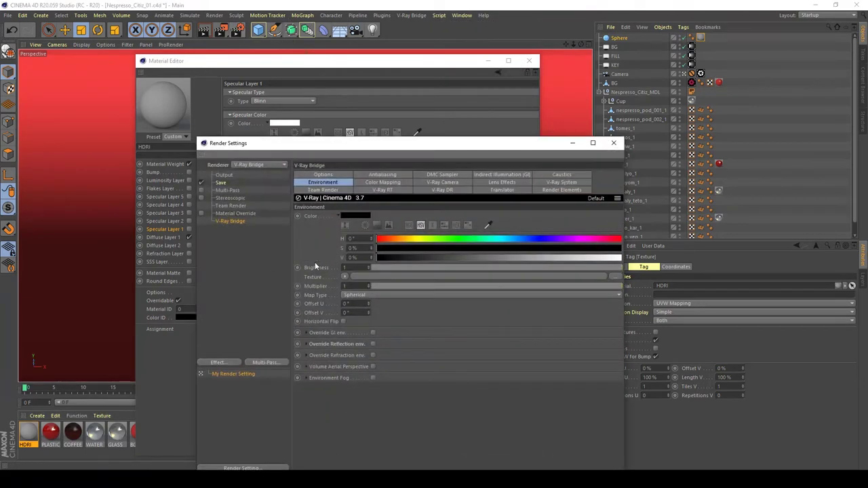
{"action": "left_click", "coordinate": [306, 345]}
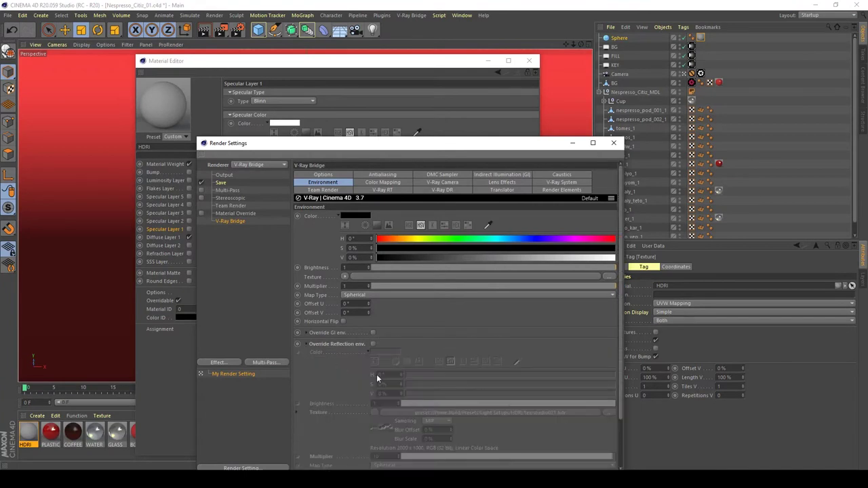
{"action": "scroll", "coordinate": [366, 373], "scroll_direction": "down", "scroll_amount": 2}
{"action": "left_click", "coordinate": [372, 286]}
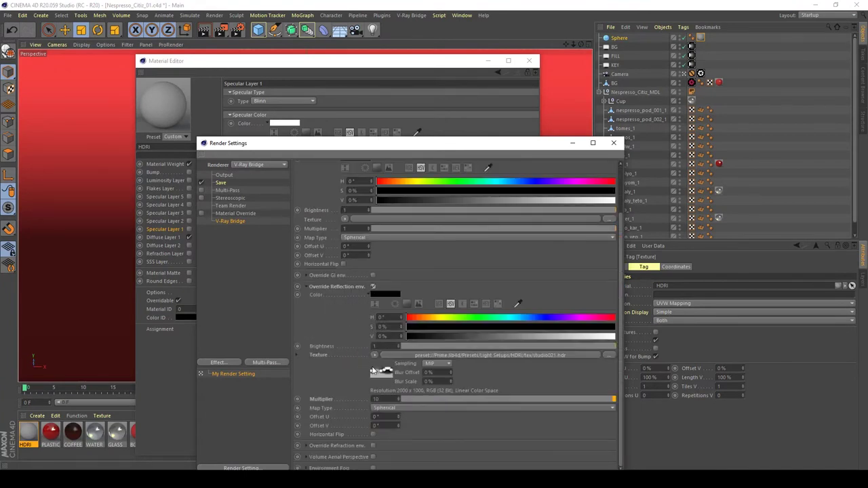
{"action": "left_click", "coordinate": [373, 356]}
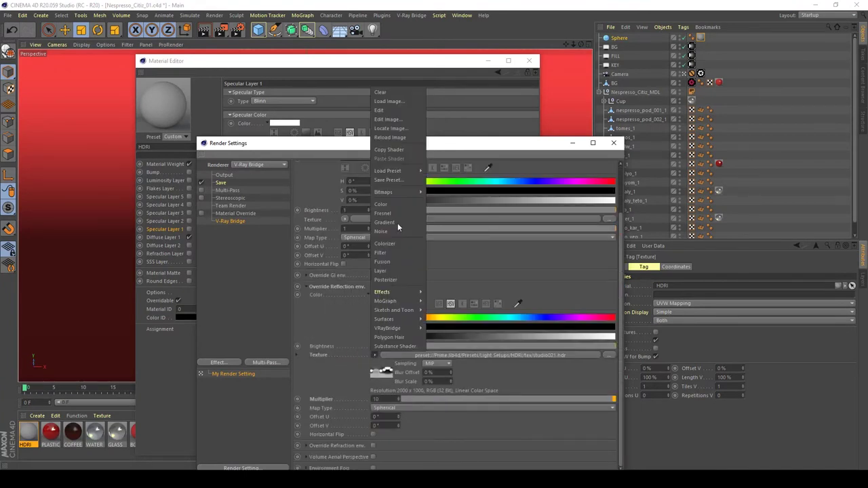
{"action": "left_click", "coordinate": [330, 357]}
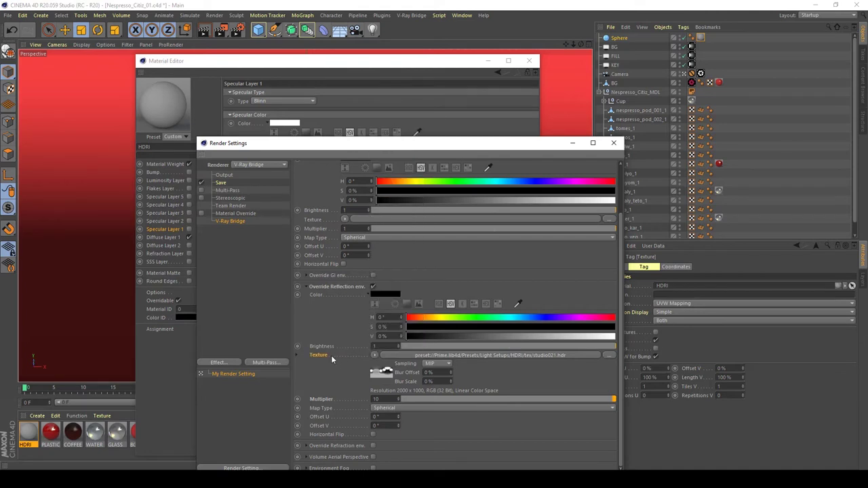
{"action": "right_click", "coordinate": [331, 356]}
{"action": "left_click", "coordinate": [364, 322]}
Paste studio021.hdr into the HDRI material's Luminosity layer with 0% transparency
{"action": "left_click", "coordinate": [358, 62]}
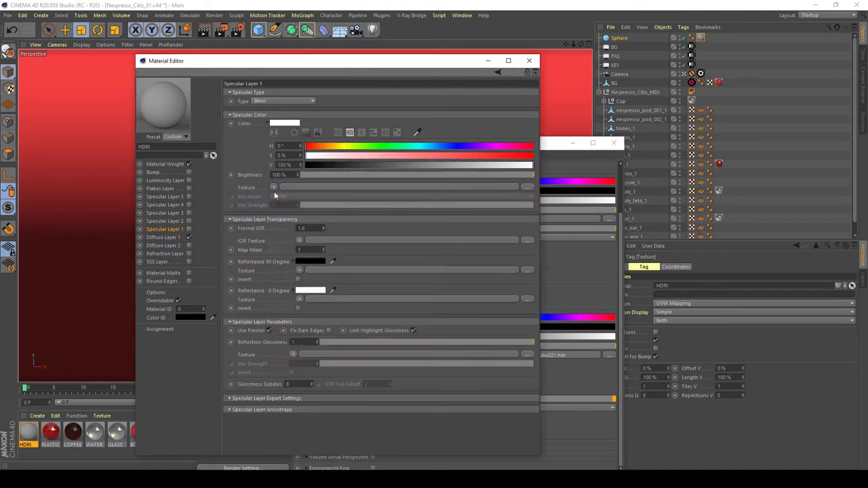
{"action": "left_click", "coordinate": [163, 238]}
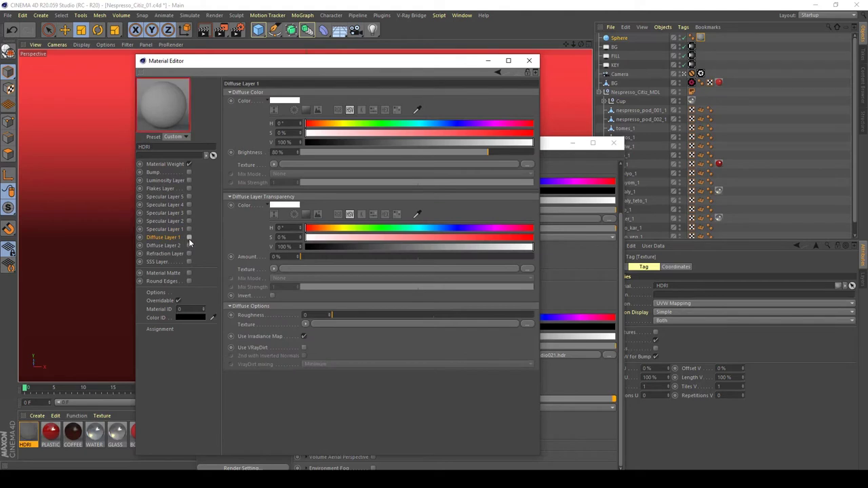
{"action": "left_click", "coordinate": [188, 237]}
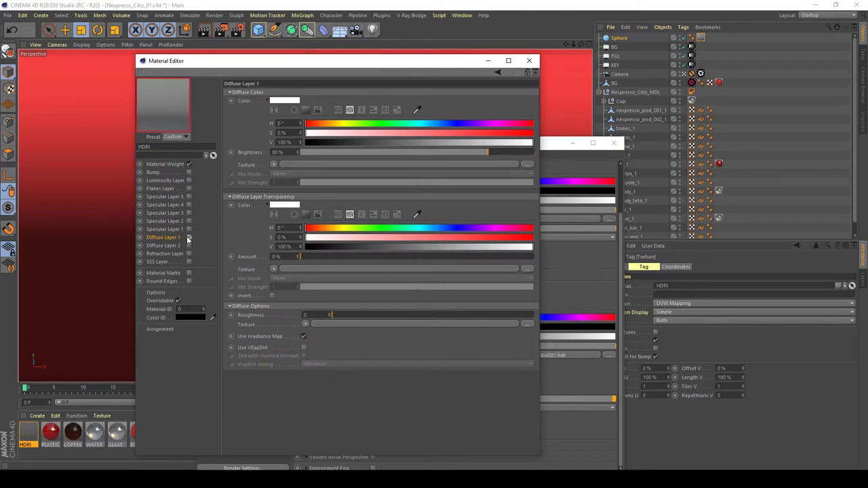
{"action": "right_click", "coordinate": [255, 170]}
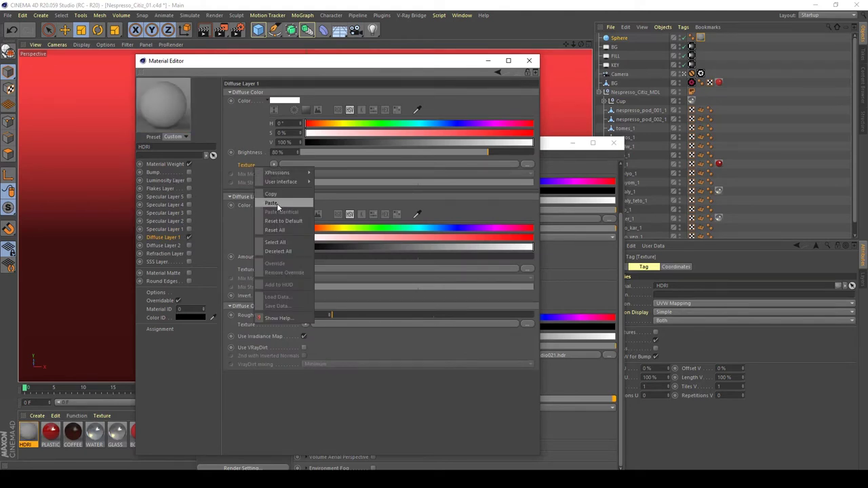
{"action": "left_click", "coordinate": [272, 203]}
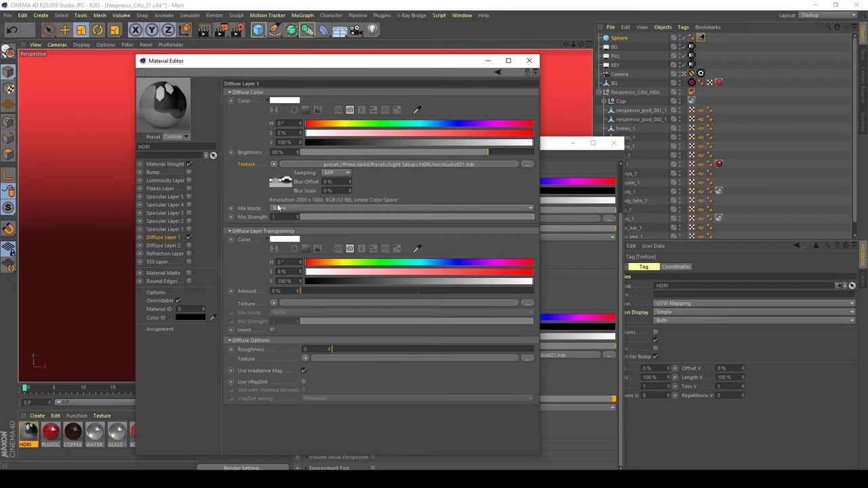
{"action": "left_click", "coordinate": [188, 237]}
{"action": "left_click", "coordinate": [189, 180]}
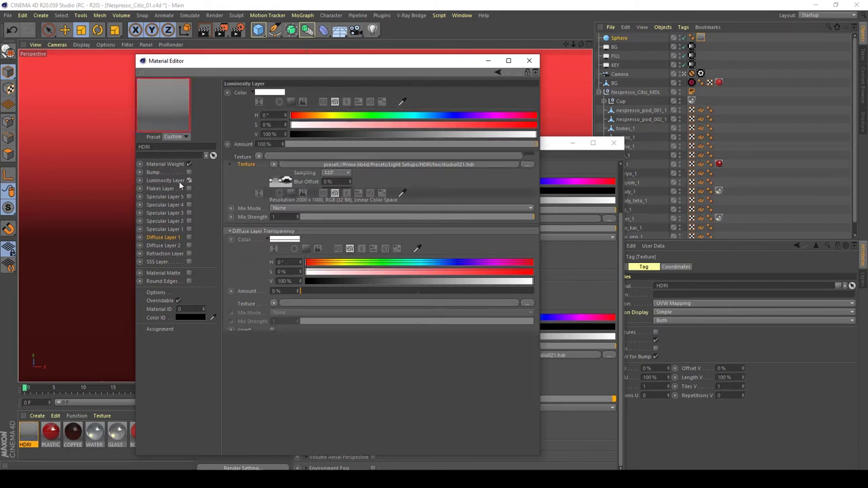
{"action": "right_click", "coordinate": [255, 157]}
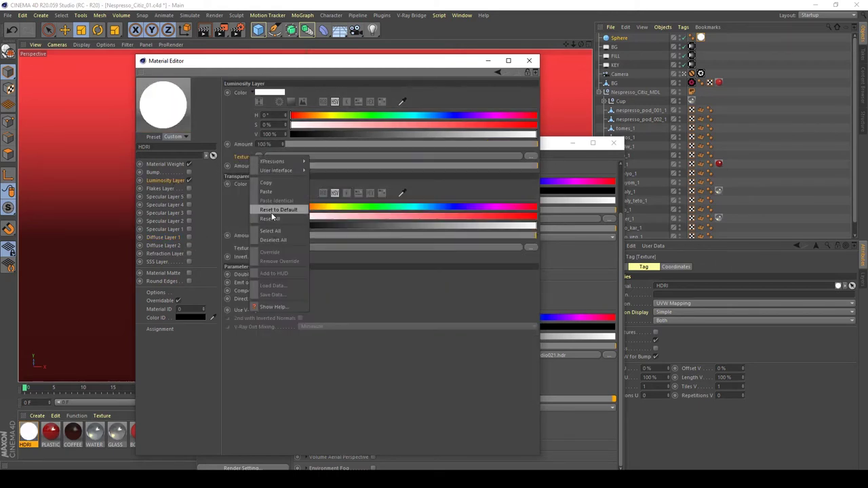
{"action": "left_click", "coordinate": [270, 193]}
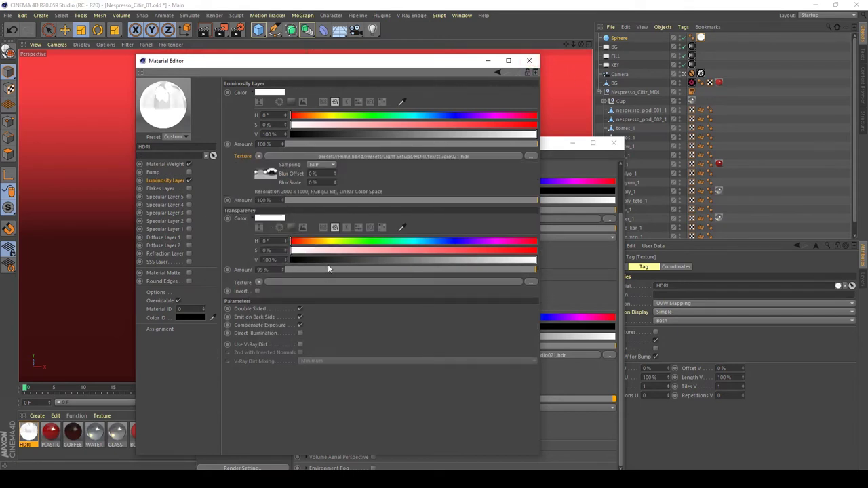
{"action": "left_click_drag", "start_coordinate": [327, 269], "coordinate": [183, 262]}
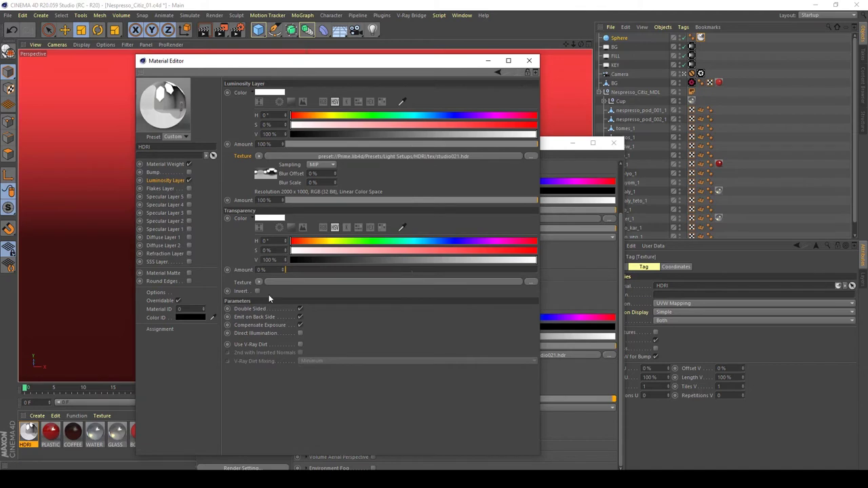
{"action": "left_click", "coordinate": [529, 61]}
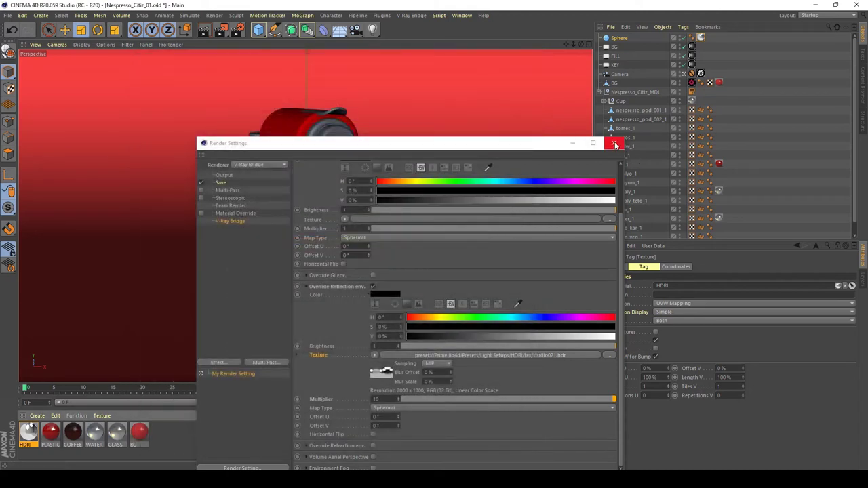
Close the render settings and render a region framing the coffee machine in the viewport
{"action": "left_click", "coordinate": [615, 144]}
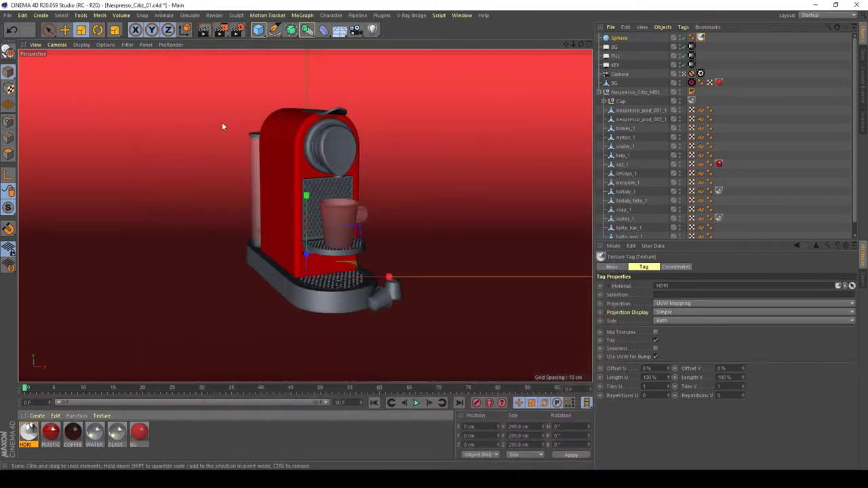
{"action": "left_click", "coordinate": [236, 30]}
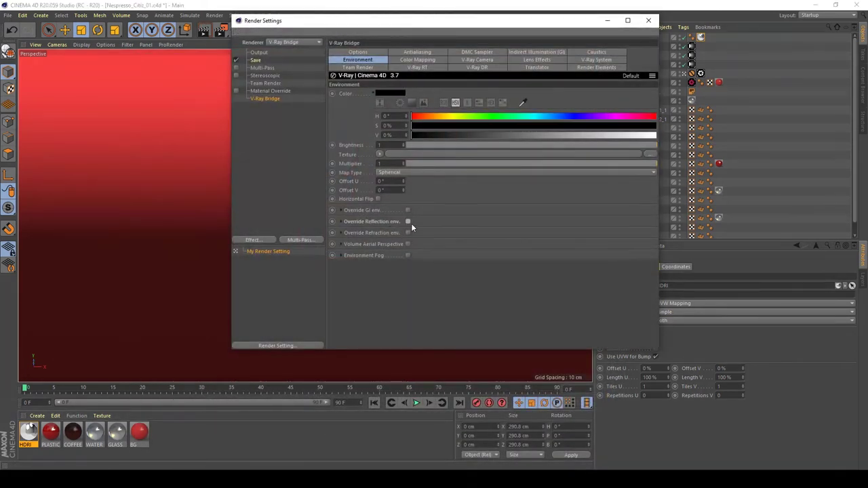
{"action": "left_click", "coordinate": [649, 20]}
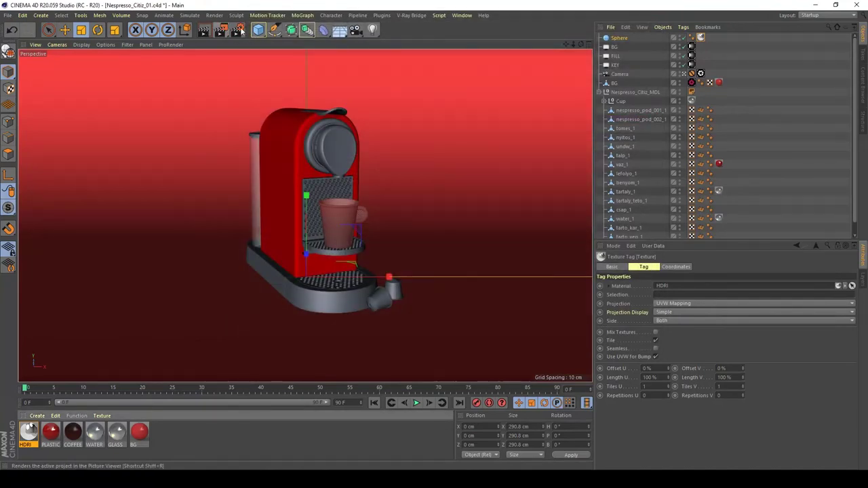
{"action": "left_click", "coordinate": [214, 15]}
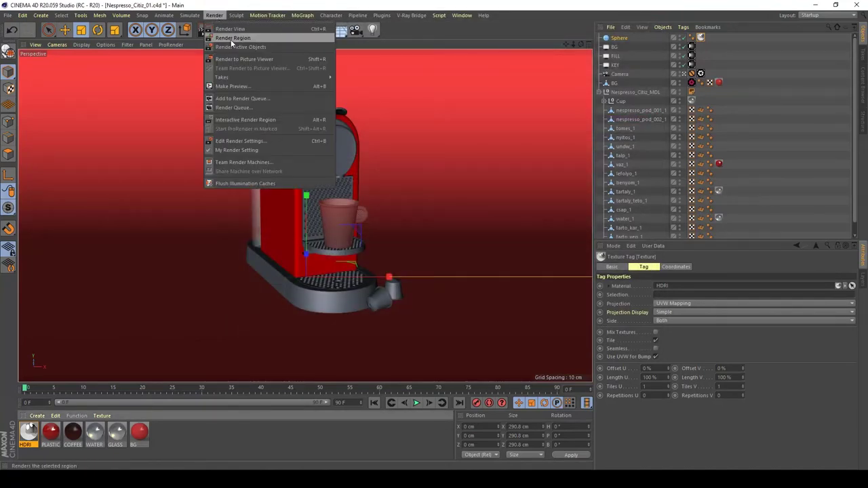
{"action": "left_click", "coordinate": [230, 39]}
{"action": "left_click_drag", "start_coordinate": [384, 82], "coordinate": [213, 324]}
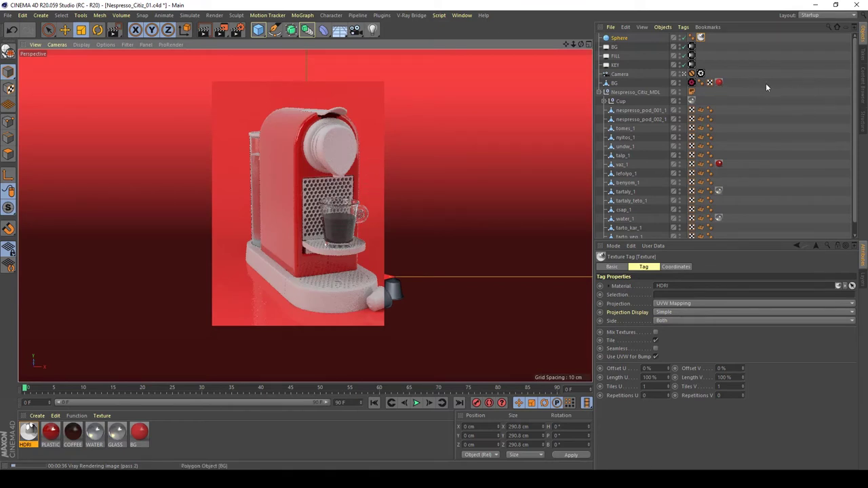
Clear the viewport render preview and duplicate the environment Sphere as Sphere.1
{"action": "left_click", "coordinate": [589, 144]}
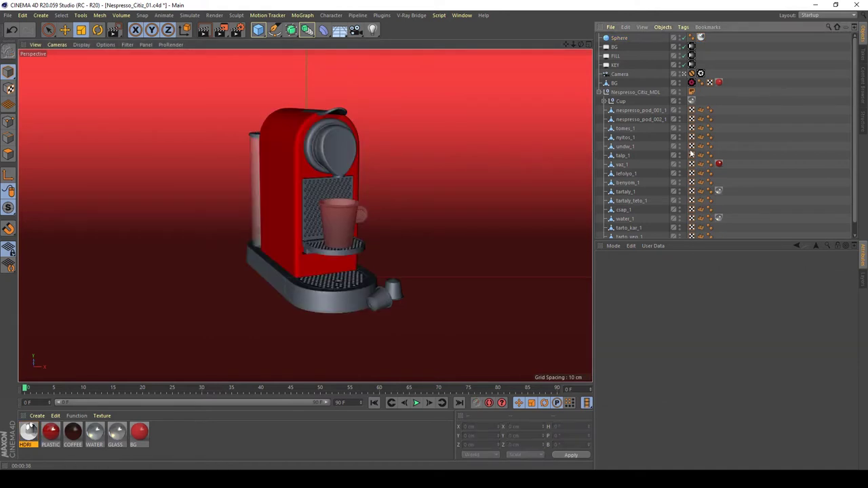
{"action": "left_click", "coordinate": [619, 38]}
{"action": "key", "text": "ctrl+c"}
{"action": "key", "text": "ctrl+v"}
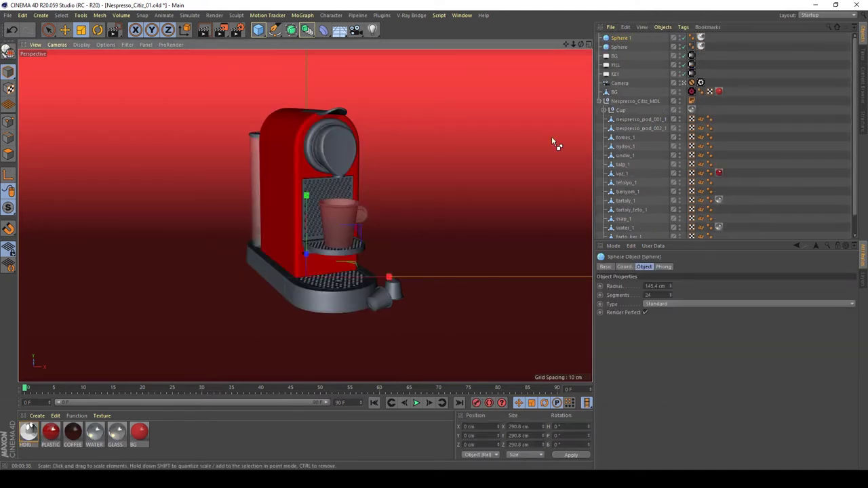
Shrink Sphere.1 to about 16.6 cm and move it right and up beside the machine
{"action": "key", "text": "r"}
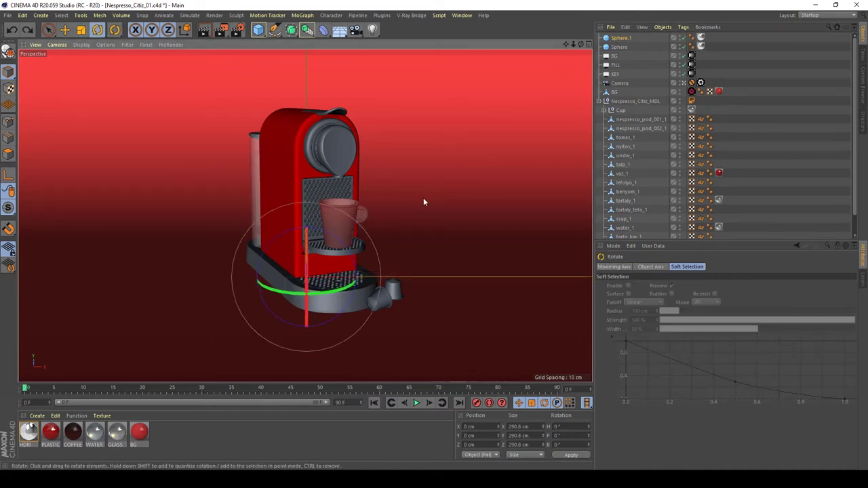
{"action": "key", "text": "t"}
{"action": "left_click_drag", "start_coordinate": [518, 187], "coordinate": [183, 272]}
{"action": "key", "text": "e"}
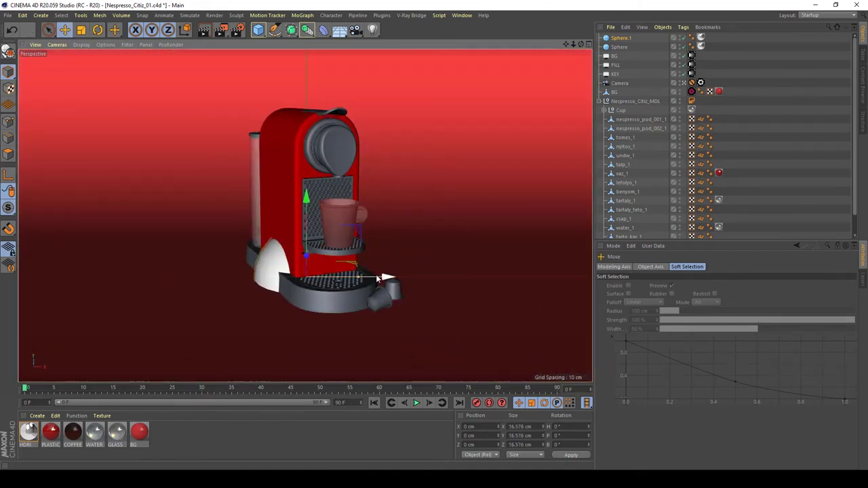
{"action": "left_click_drag", "start_coordinate": [376, 274], "coordinate": [501, 276]}
{"action": "left_click_drag", "start_coordinate": [428, 200], "coordinate": [432, 151]}
{"action": "left_click", "coordinate": [29, 431]}
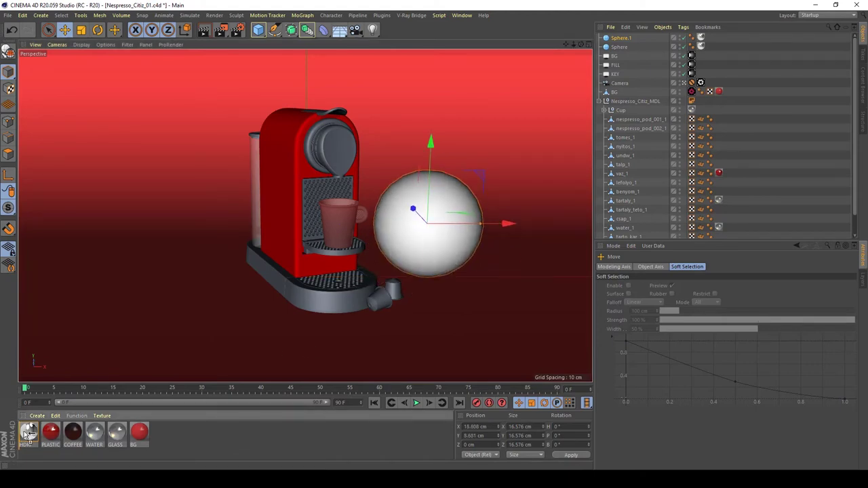
Name the duplicated material HDRI_2 and apply it to Sphere.1
{"action": "double_click", "coordinate": [30, 431]}
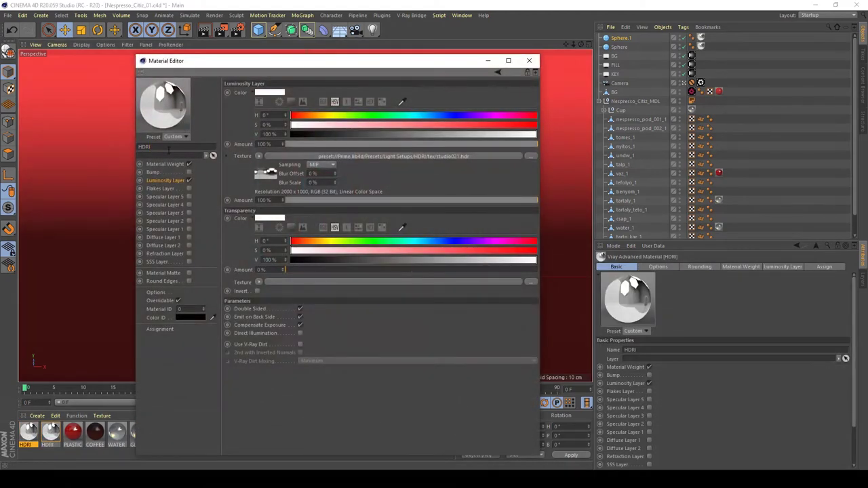
{"action": "key", "text": "Return"}
{"action": "left_click", "coordinate": [529, 60]}
{"action": "left_click_drag", "start_coordinate": [43, 435], "coordinate": [421, 258]}
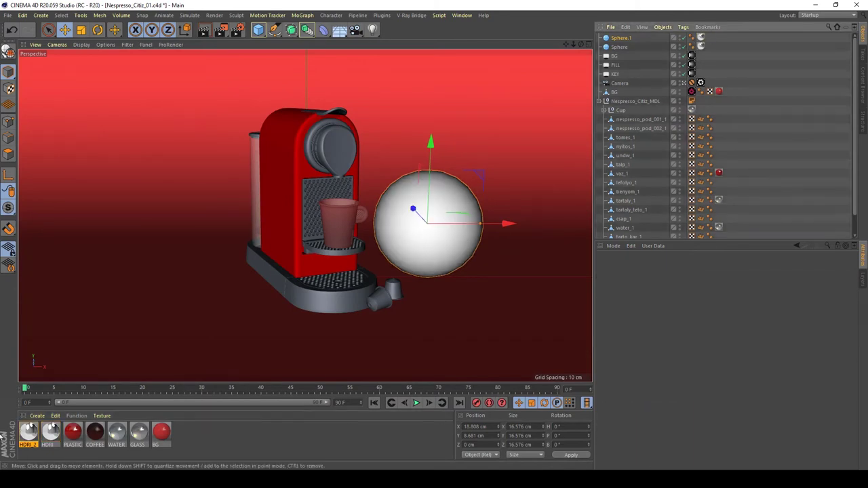
In HDRI_2, turn off the Luminosity Layer and turn on Diffuse Layer 1
{"action": "double_click", "coordinate": [28, 432]}
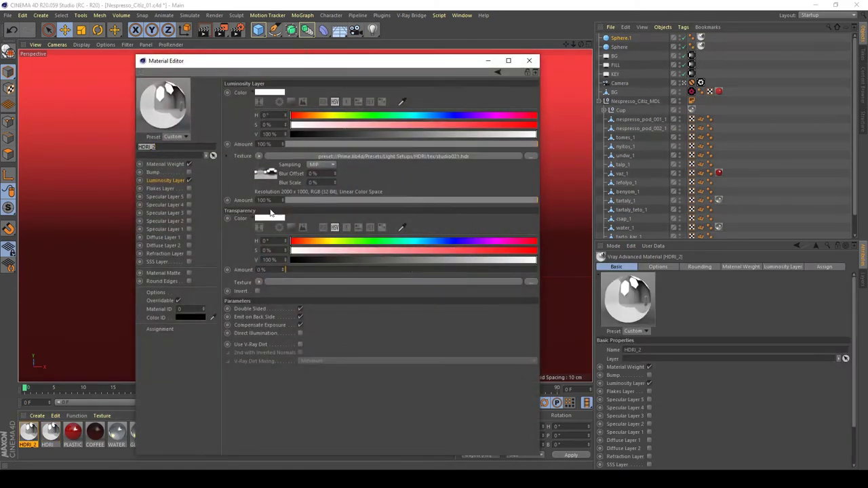
{"action": "left_click", "coordinate": [190, 180]}
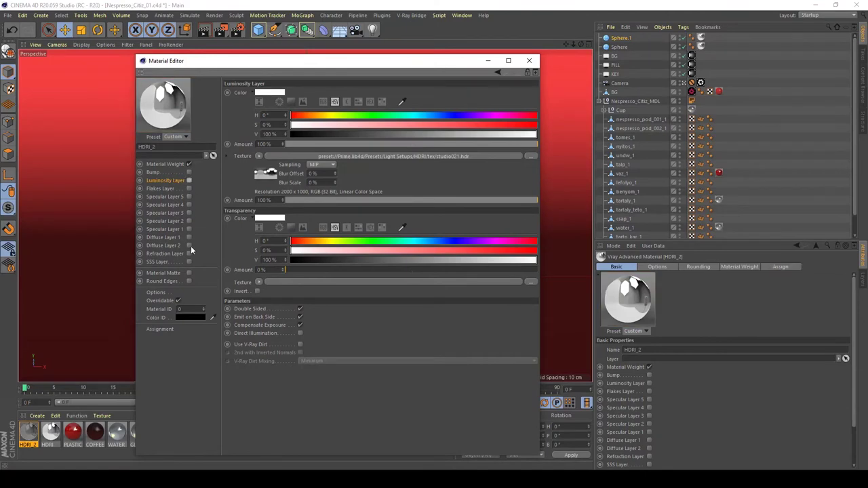
{"action": "left_click", "coordinate": [189, 238]}
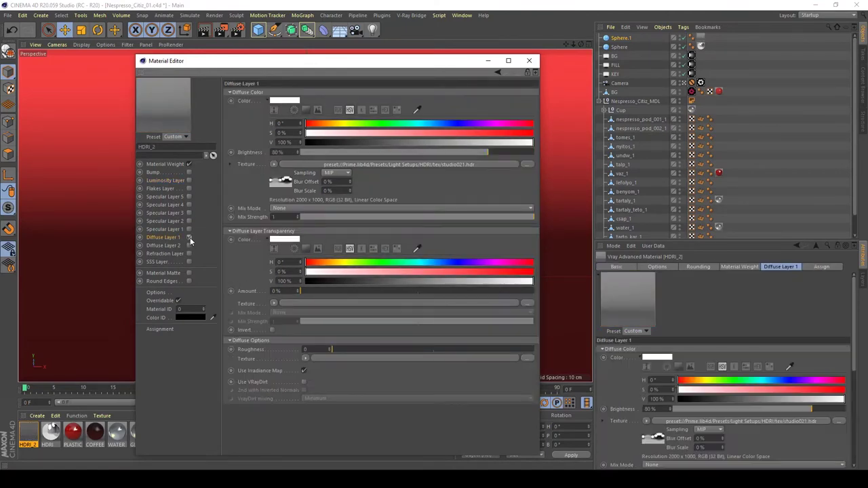
{"action": "left_click", "coordinate": [530, 61]}
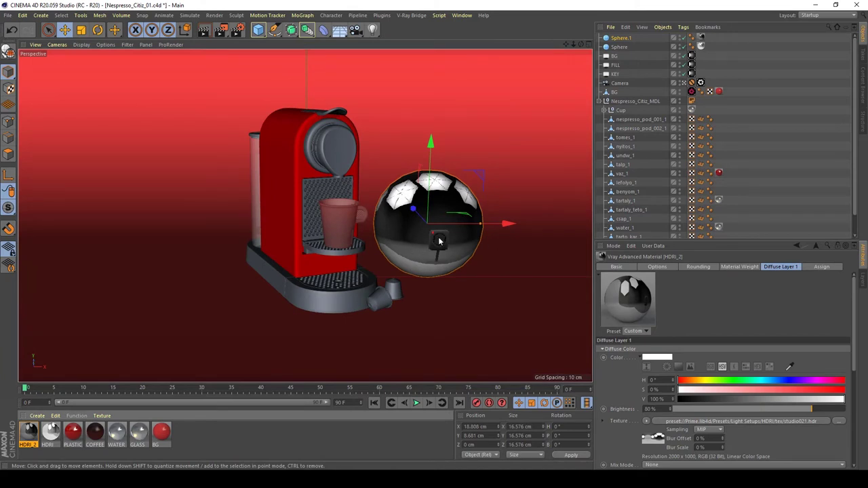
Spin the small sphere around its vertical axis, then reselect the large environment Sphere
{"action": "key", "text": "r"}
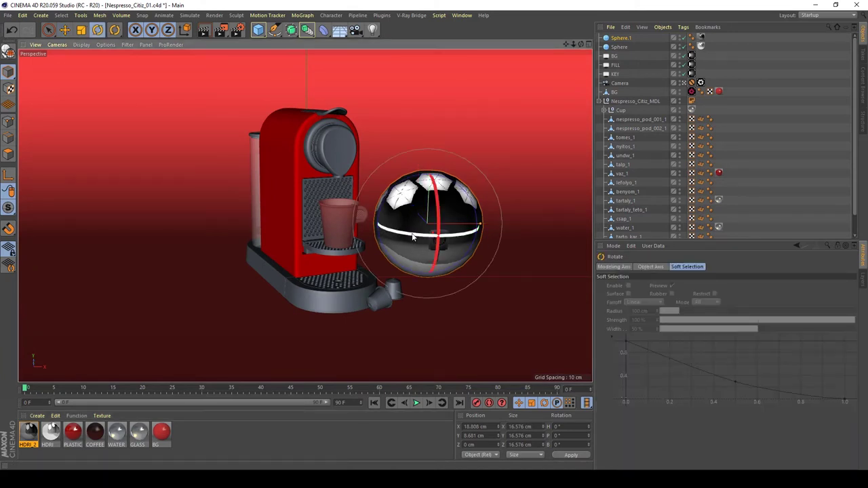
{"action": "left_click_drag", "start_coordinate": [415, 239], "coordinate": [250, 242]}
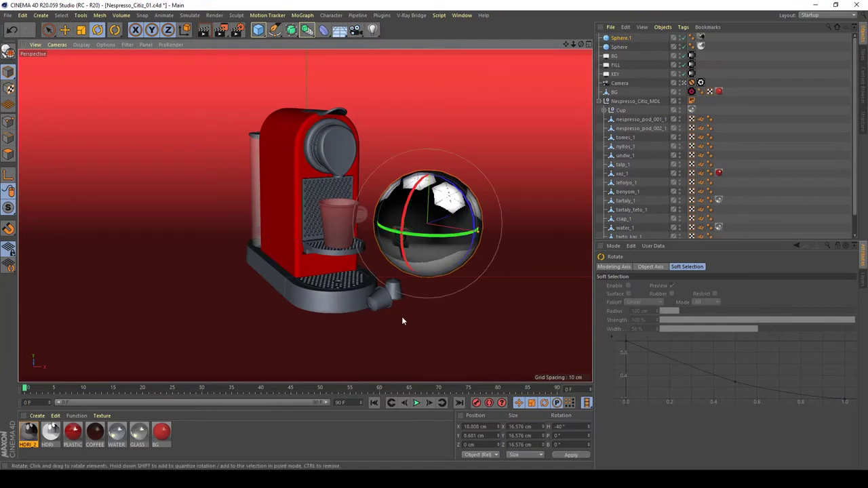
{"action": "left_click", "coordinate": [558, 210]}
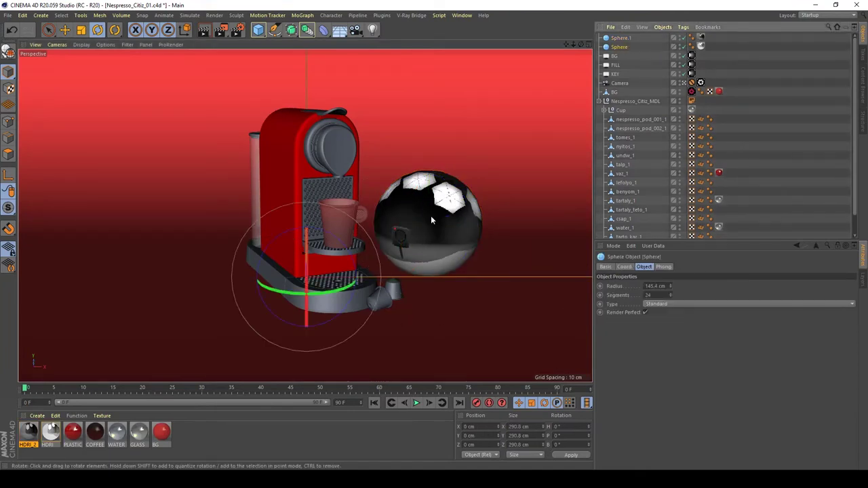
{"action": "left_click", "coordinate": [627, 39]}
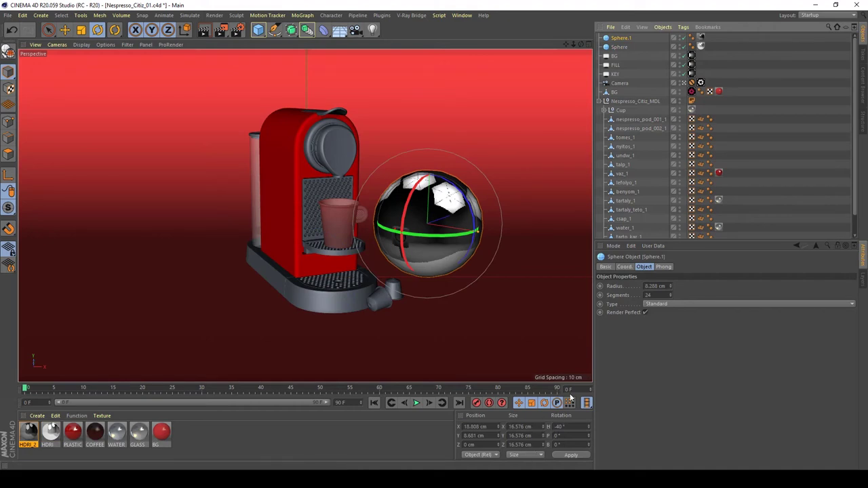
{"action": "key", "text": "ctrl+z"}
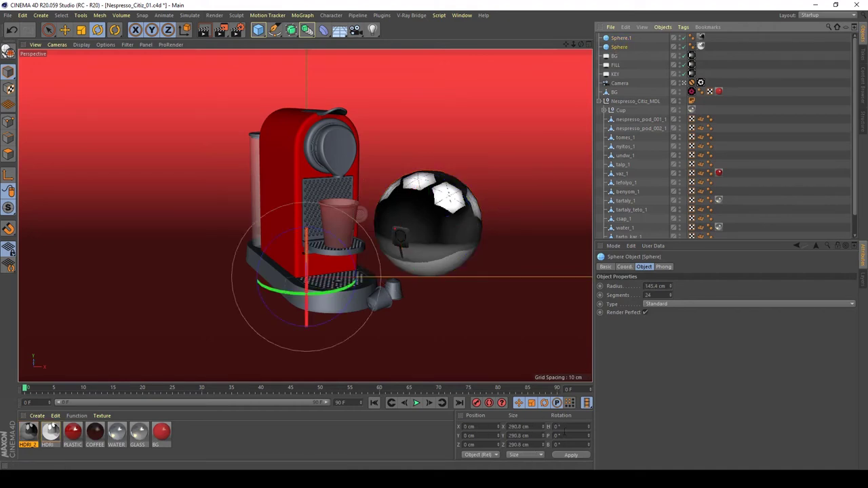
Set the large Sphere's heading rotation to -40° and hide Sphere.1
{"action": "left_click", "coordinate": [558, 426]}
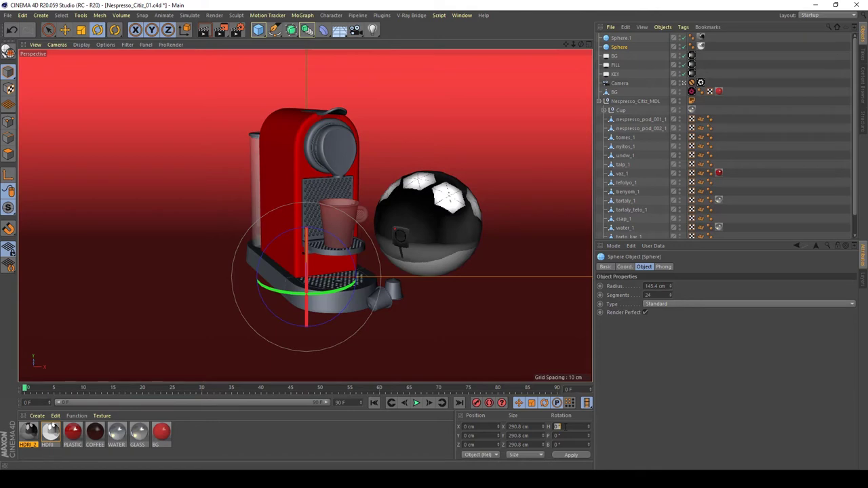
{"action": "type", "text": "-40"}
{"action": "key", "text": "Return"}
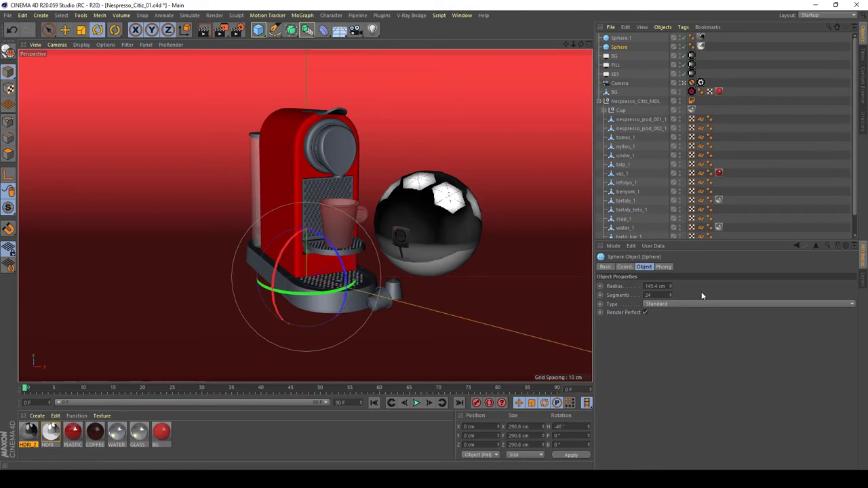
{"action": "left_click", "coordinate": [683, 38]}
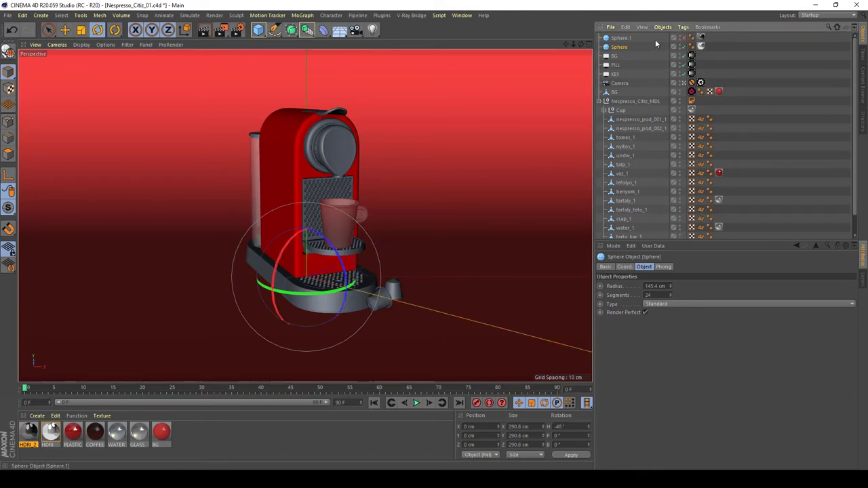
Render to the Picture Viewer under the rotated HDRI, compare with an earlier render, then close it
{"action": "left_click", "coordinate": [223, 32]}
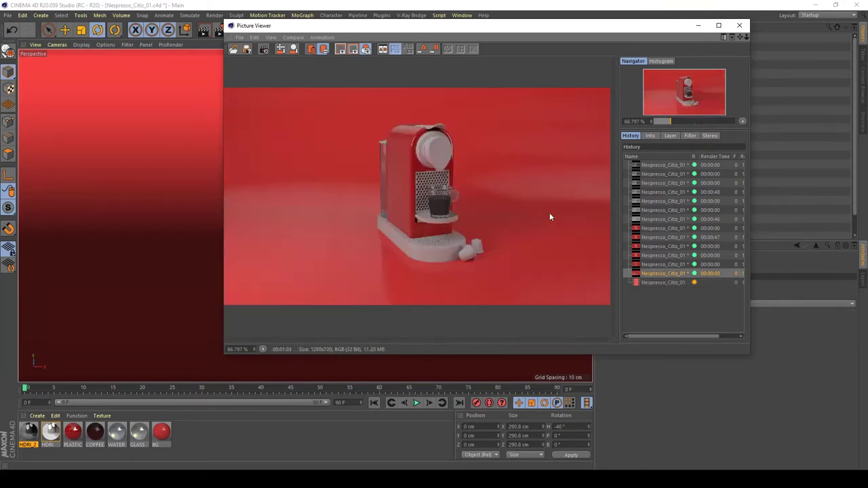
{"action": "left_click", "coordinate": [662, 283]}
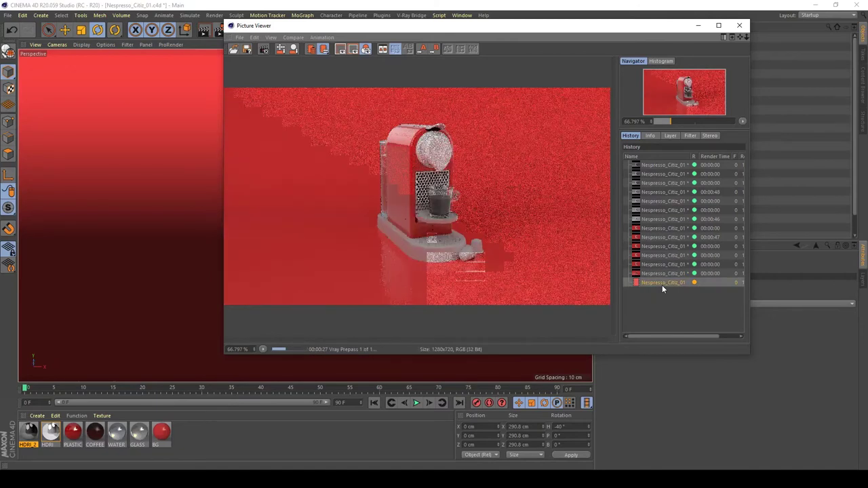
{"action": "left_click", "coordinate": [660, 270]}
{"action": "left_click", "coordinate": [660, 284]}
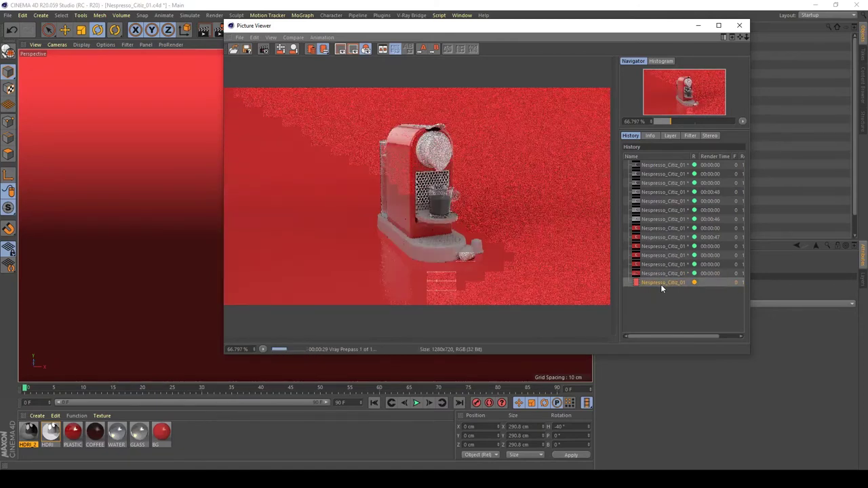
{"action": "left_click", "coordinate": [739, 26]}
{"action": "left_click", "coordinate": [450, 271]}
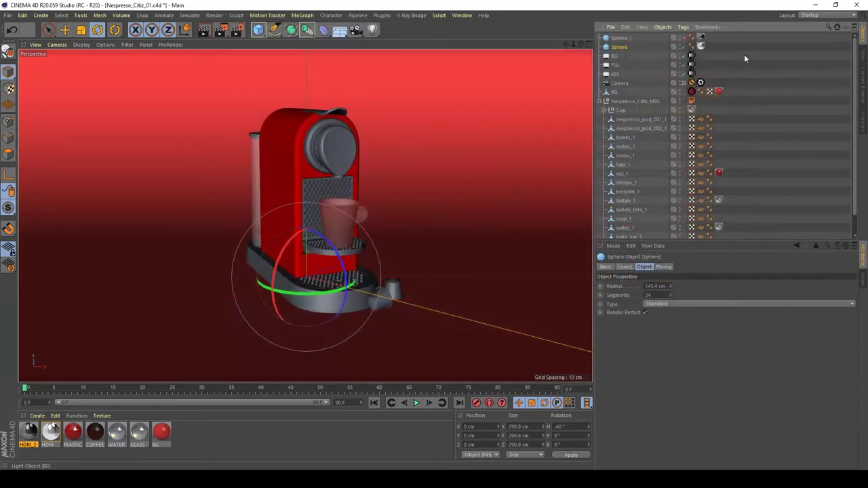
Unhide Sphere.1 and tilt it, entering 10 for its pitch rotation
{"action": "left_click", "coordinate": [682, 38]}
{"action": "left_click", "coordinate": [404, 269]}
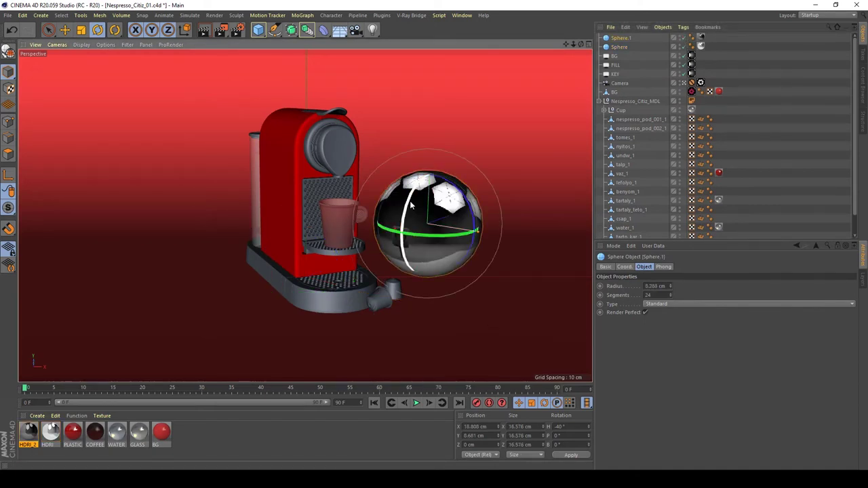
{"action": "left_click_drag", "start_coordinate": [409, 206], "coordinate": [400, 230]}
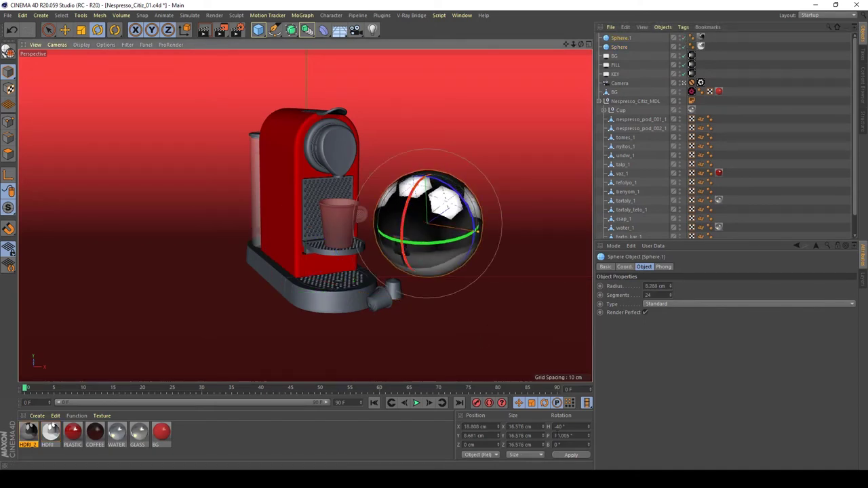
{"action": "double_click", "coordinate": [563, 435]}
{"action": "type", "text": "10"}
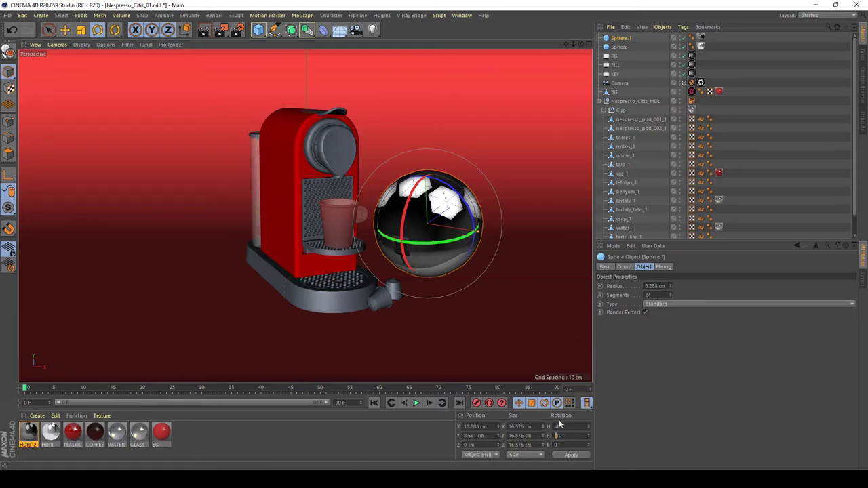
{"action": "key", "text": "Return"}
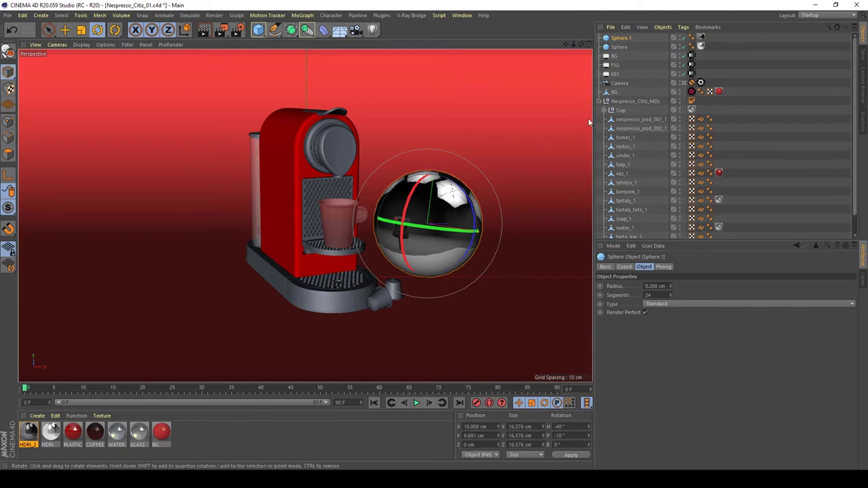
Check both spheres' material tags and set the large Sphere's pitch to -10°
{"action": "left_click", "coordinate": [701, 47]}
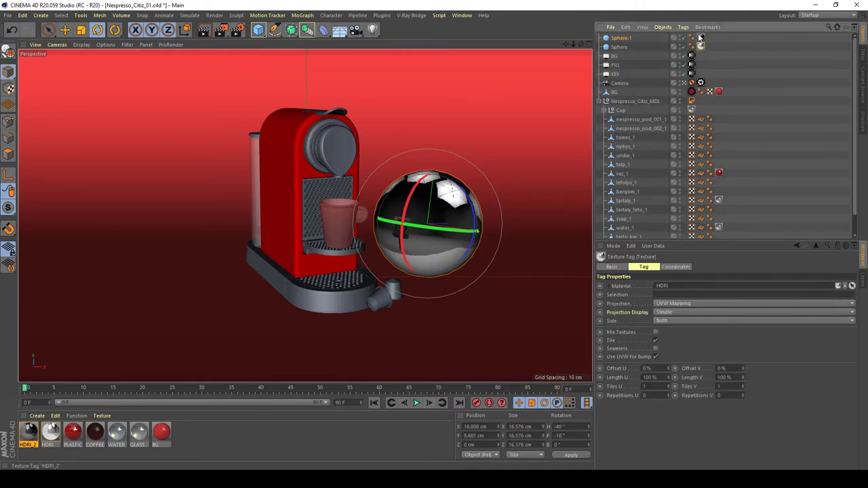
{"action": "left_click", "coordinate": [701, 38]}
{"action": "left_click", "coordinate": [701, 46]}
{"action": "left_click", "coordinate": [621, 46]}
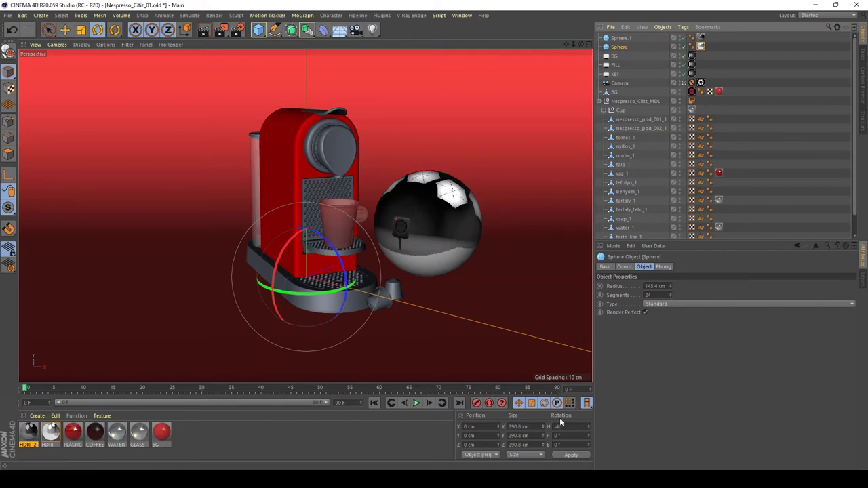
{"action": "type", "text": "-10"}
{"action": "key", "text": "Return"}
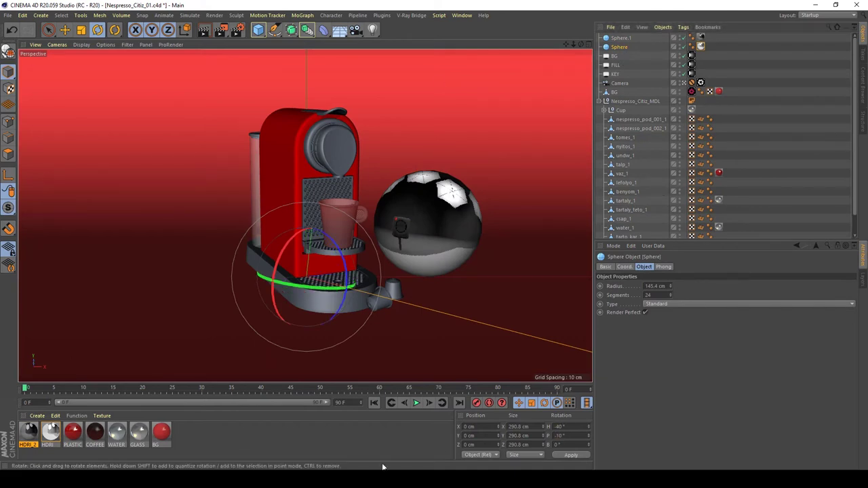
Rename the large sphere R_SHPERE and hide it in the editor viewport
{"action": "double_click", "coordinate": [618, 47]}
{"action": "type", "text": "B"}
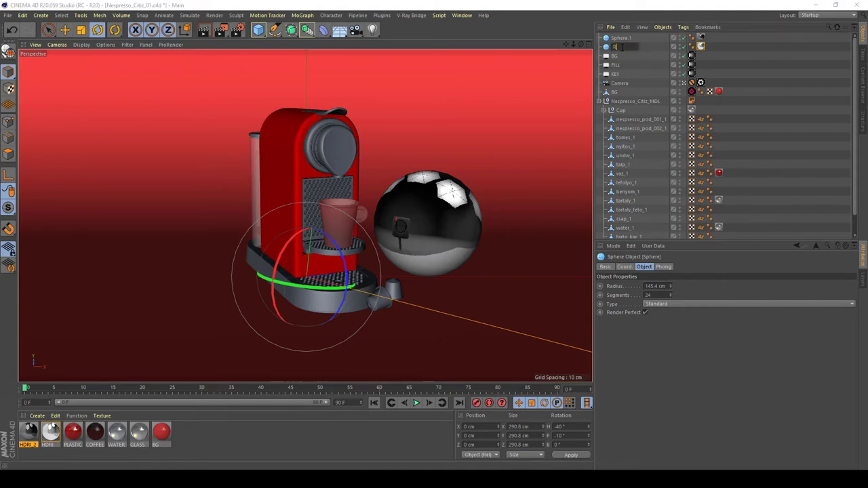
{"action": "type", "text": "_SHPERE"}
{"action": "key", "text": "Return"}
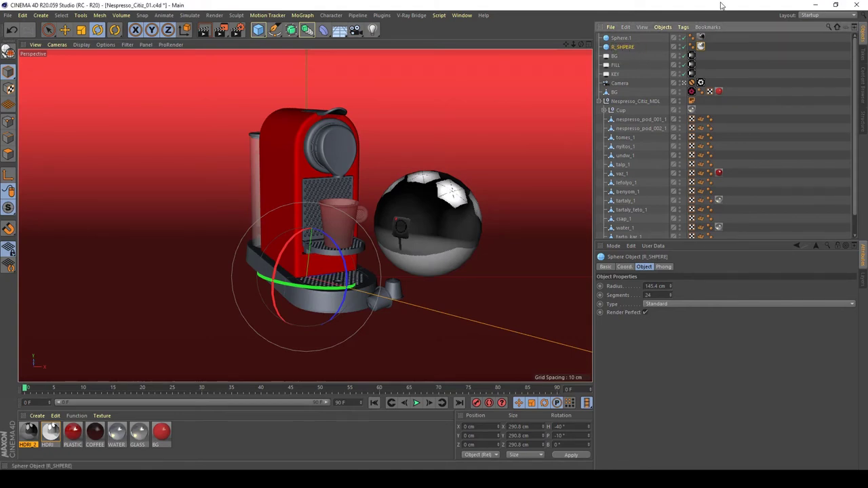
{"action": "left_click", "coordinate": [682, 45]}
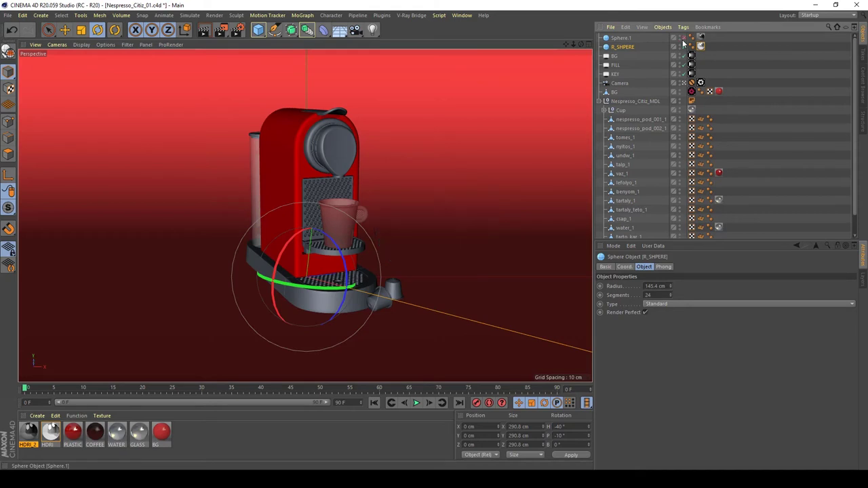
{"action": "left_click", "coordinate": [819, 96]}
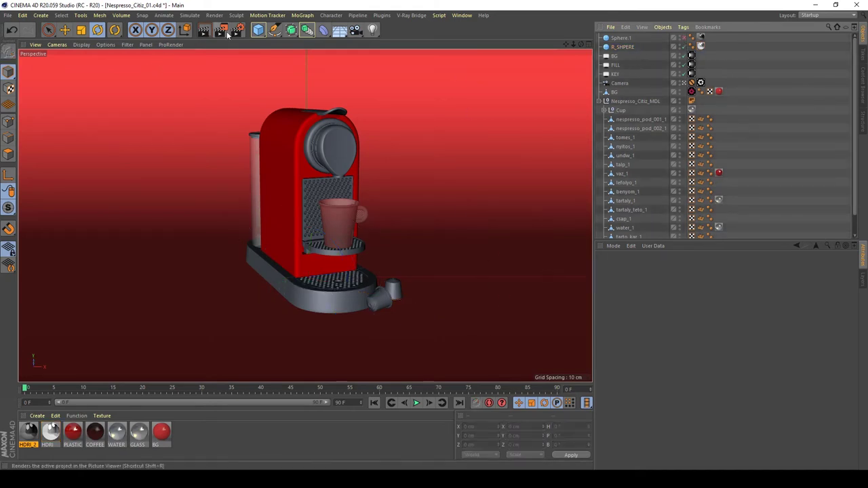
Add a V-Ray Compositing tag to R_SHPERE and disable Visible to camera, shadows and Generate GI
{"action": "left_click", "coordinate": [701, 46]}
{"action": "left_click", "coordinate": [631, 49]}
{"action": "right_click", "coordinate": [632, 49]}
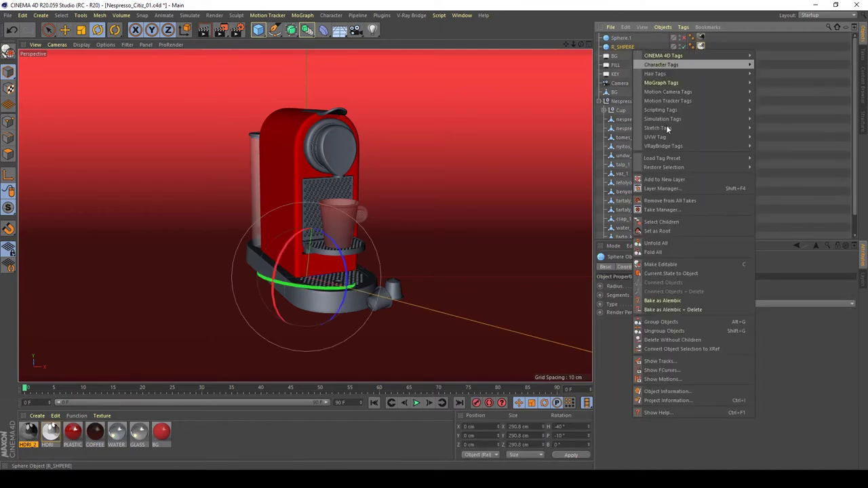
{"action": "mouse_move", "coordinate": [665, 146]}
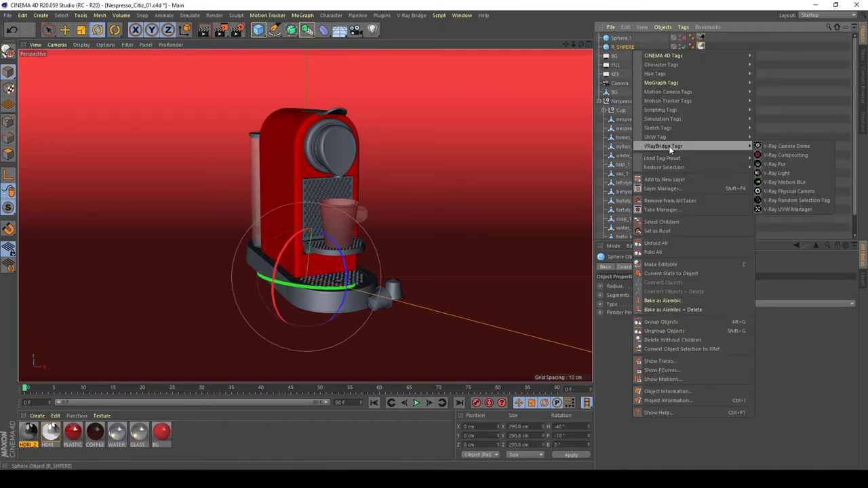
{"action": "left_click", "coordinate": [773, 156]}
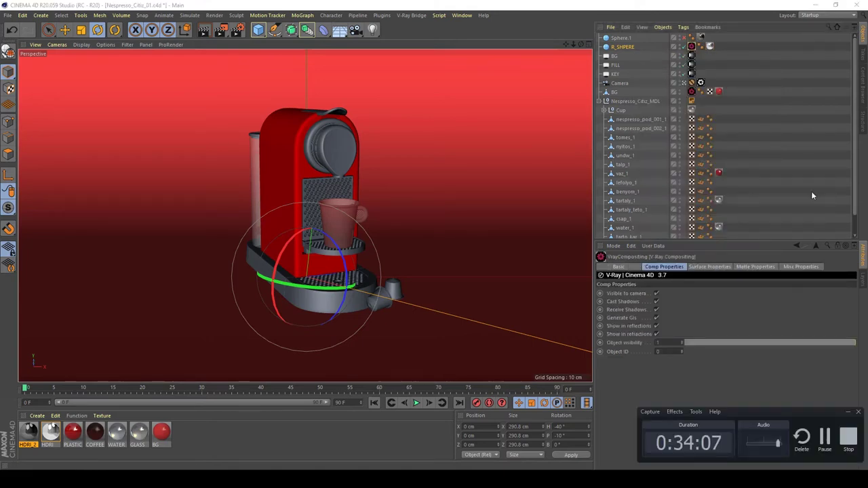
{"action": "left_click", "coordinate": [740, 78]}
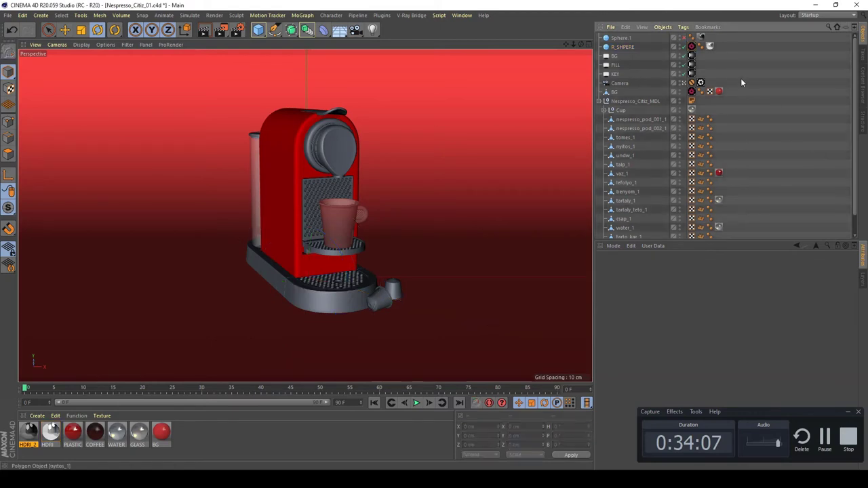
{"action": "left_click", "coordinate": [691, 46]}
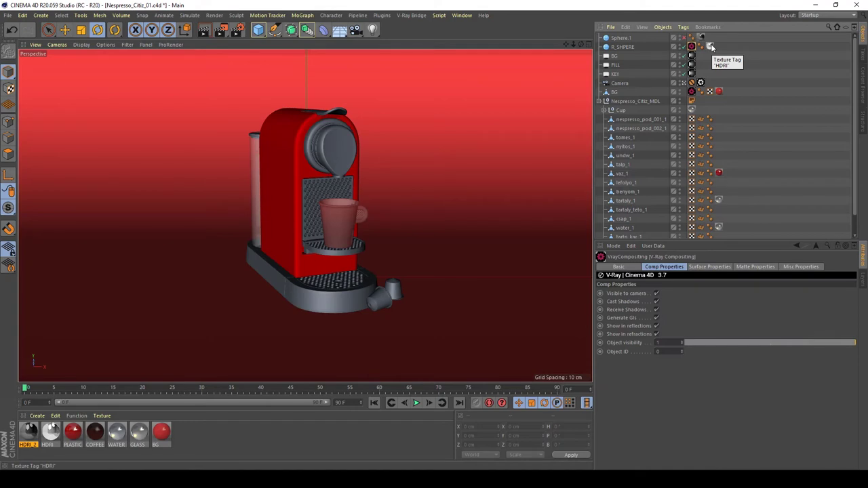
{"action": "left_click", "coordinate": [657, 293]}
{"action": "left_click", "coordinate": [656, 301]}
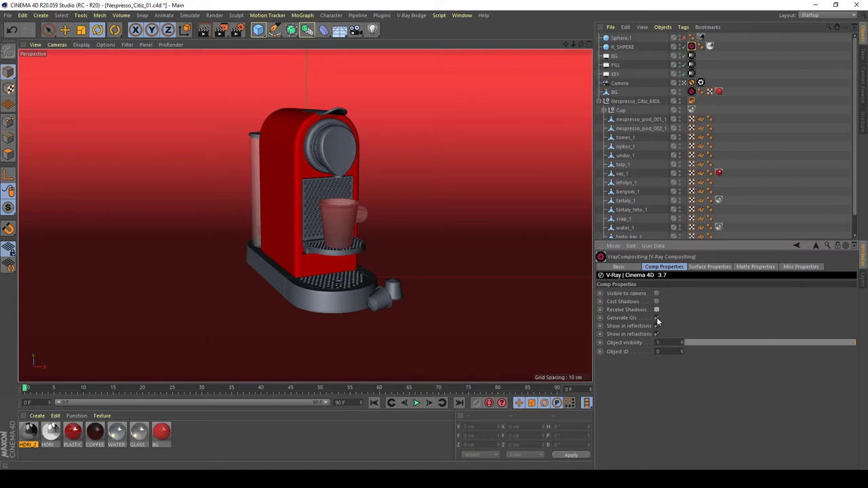
{"action": "left_click", "coordinate": [657, 318]}
Render the scene to the Picture Viewer and compare it with the previous render in History
{"action": "left_click", "coordinate": [221, 32]}
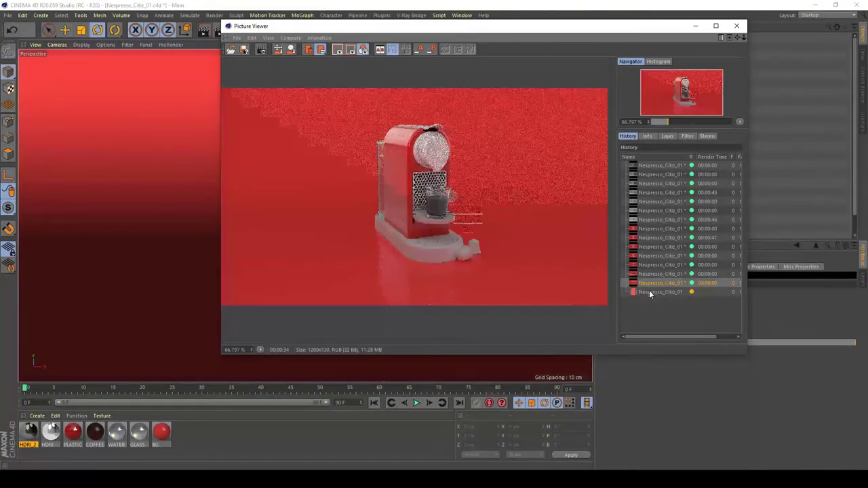
{"action": "left_click", "coordinate": [649, 291]}
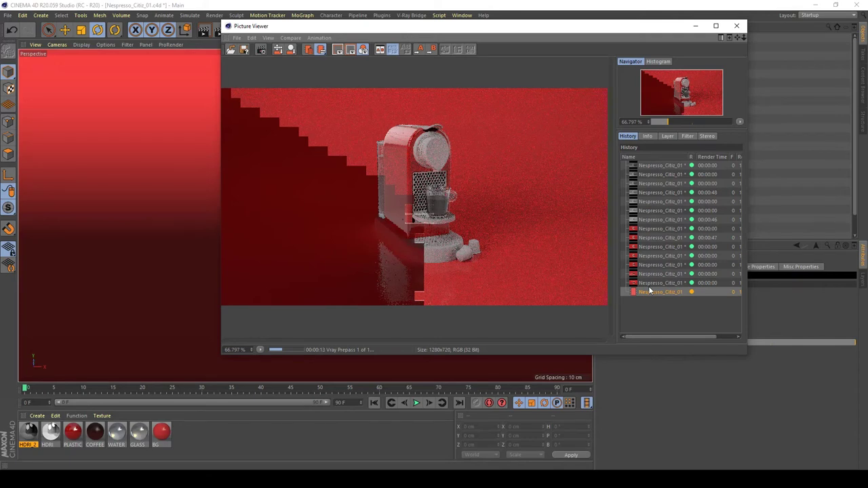
{"action": "left_click", "coordinate": [650, 281]}
{"action": "left_click", "coordinate": [652, 292]}
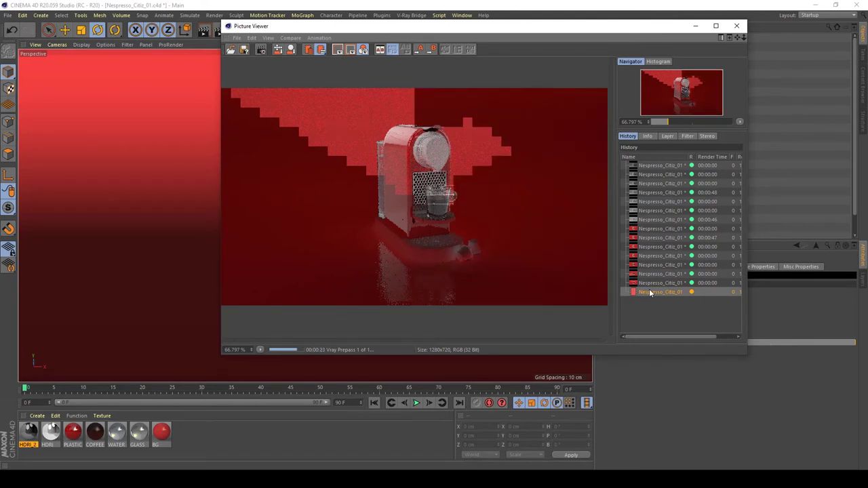
{"action": "left_click", "coordinate": [659, 287]}
{"action": "left_click", "coordinate": [659, 289]}
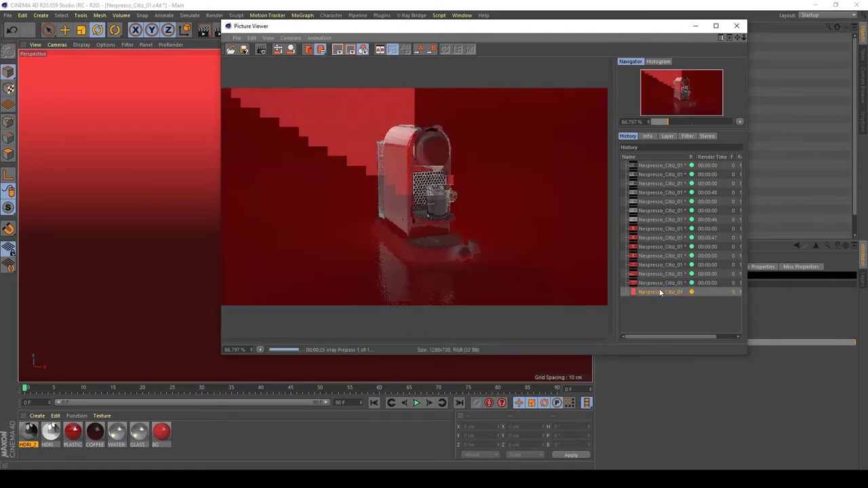
{"action": "left_click", "coordinate": [659, 287]}
{"action": "left_click", "coordinate": [659, 291]}
{"action": "left_click", "coordinate": [659, 285]}
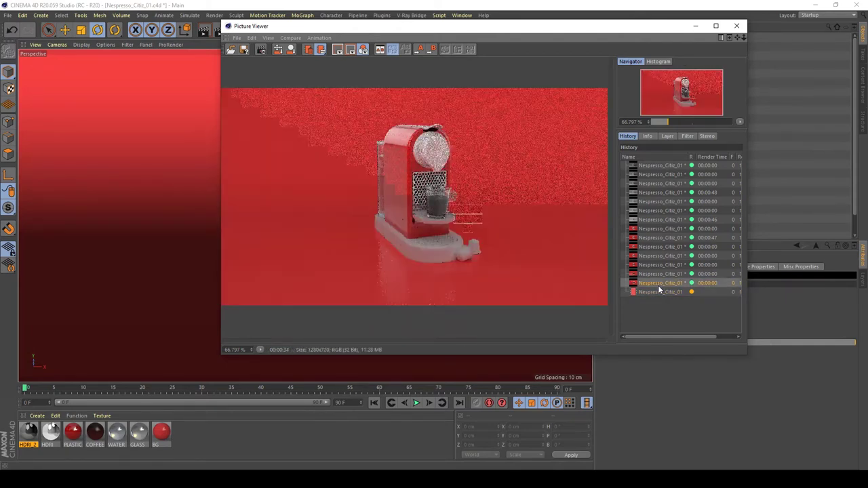
Delete the unwanted earlier render from History, compare until the render finishes, then close the viewer
{"action": "key", "text": "Delete"}
{"action": "key", "text": "Return"}
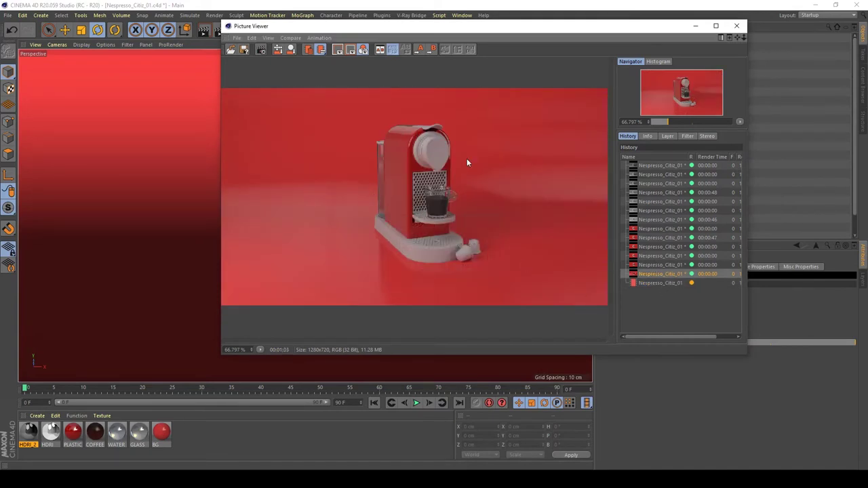
{"action": "left_click", "coordinate": [661, 287]}
{"action": "left_click", "coordinate": [656, 286]}
{"action": "left_click", "coordinate": [653, 285]}
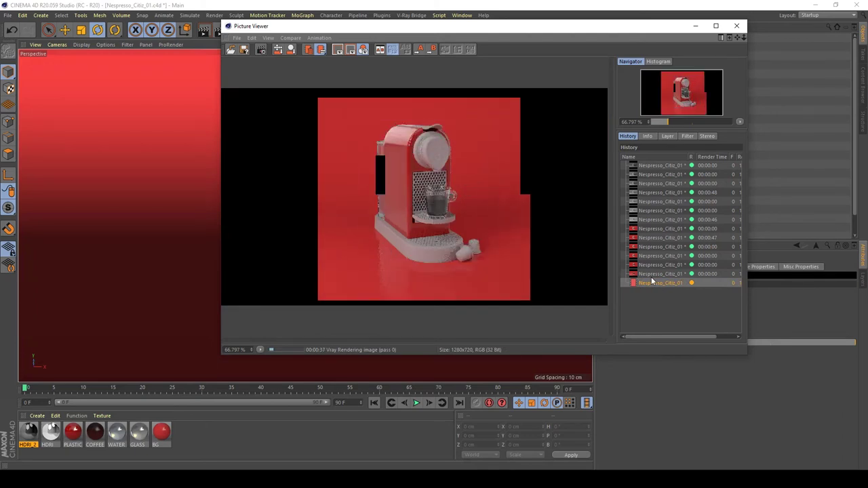
{"action": "left_click", "coordinate": [651, 277]}
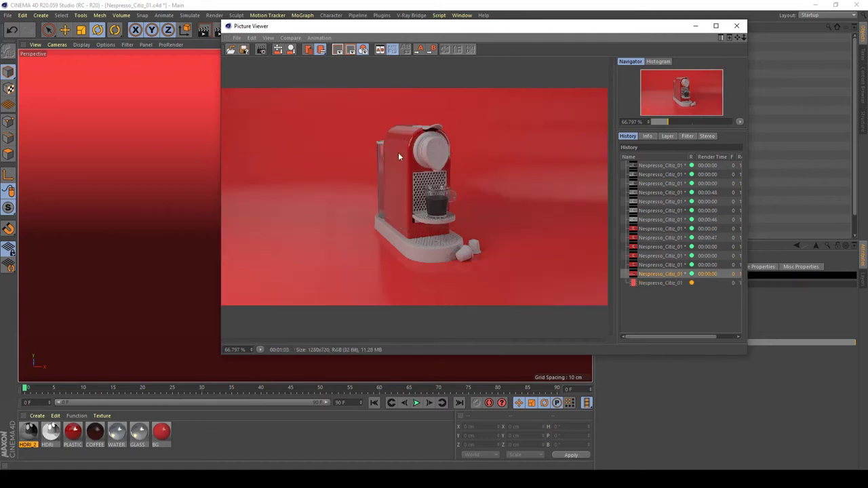
{"action": "left_click", "coordinate": [661, 283]}
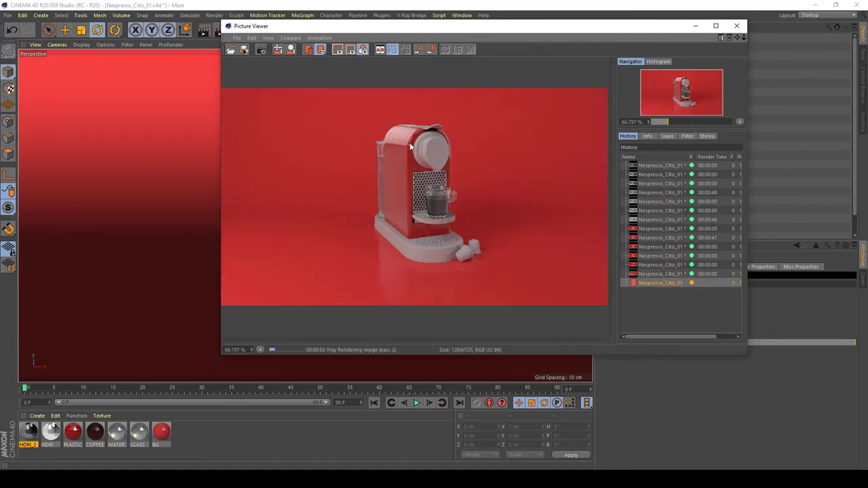
{"action": "left_click", "coordinate": [637, 274]}
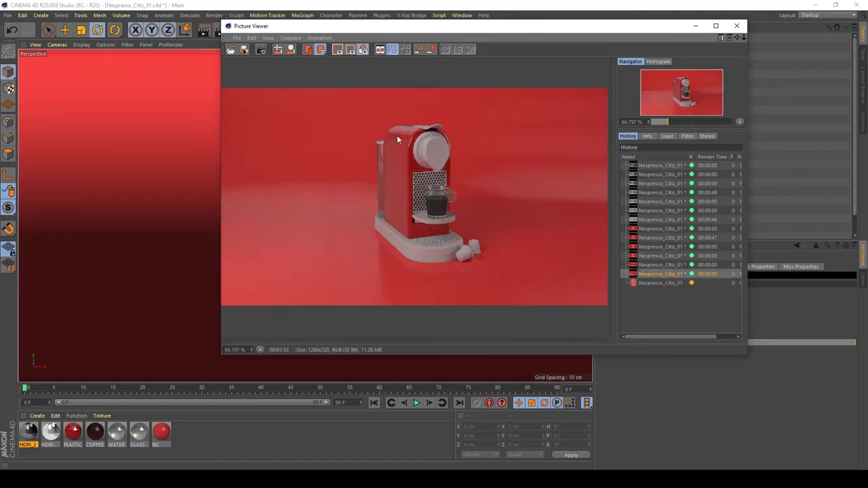
{"action": "left_click", "coordinate": [736, 26]}
Confirm stopping the render, then delete Sphere.1 and the HDRI_2 material
{"action": "left_click", "coordinate": [451, 272]}
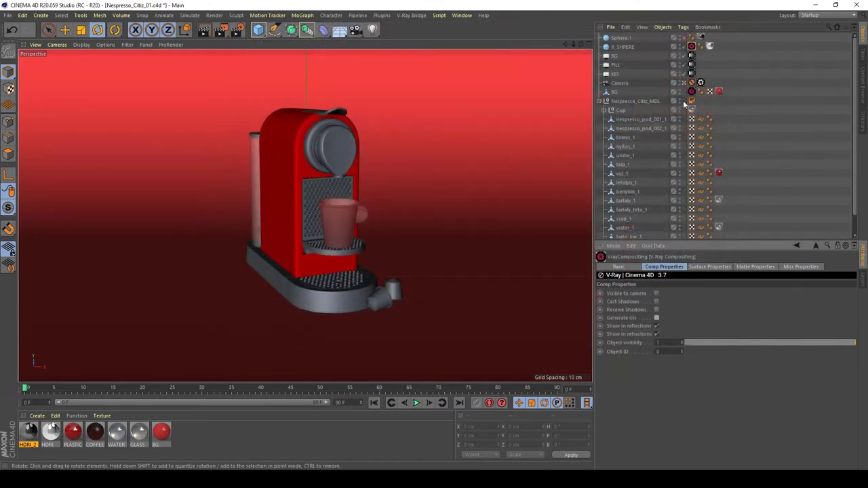
{"action": "left_click", "coordinate": [633, 40]}
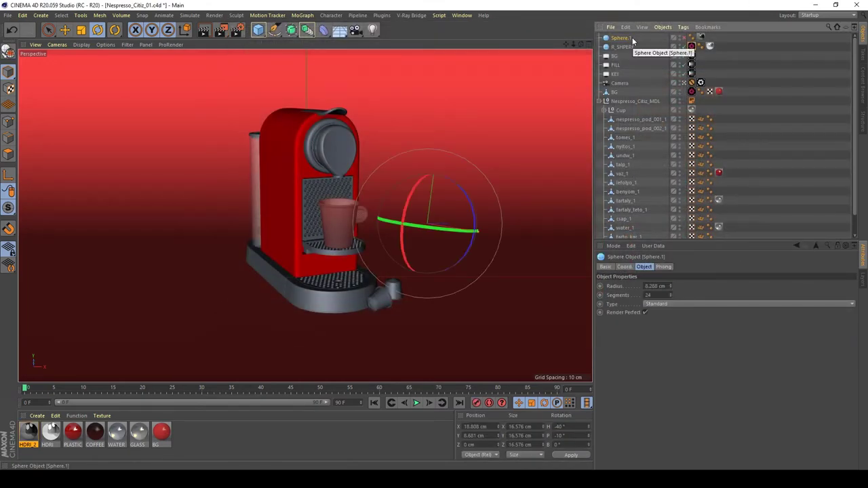
{"action": "key", "text": "Delete"}
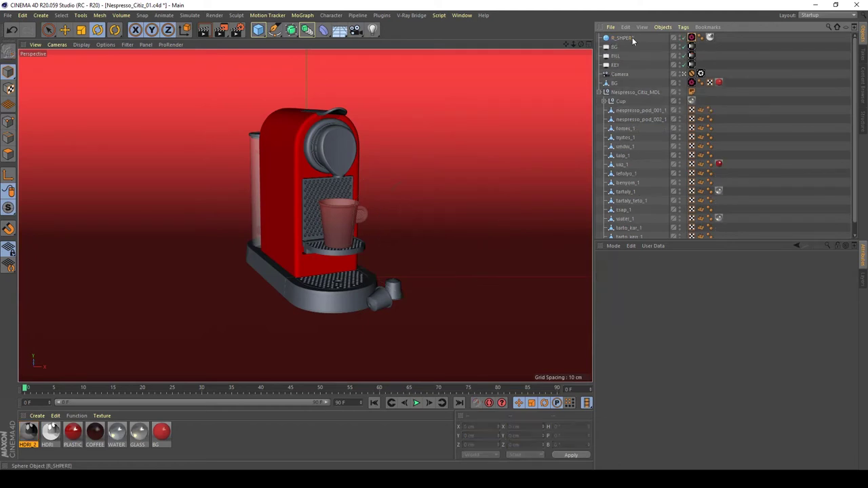
{"action": "left_click", "coordinate": [29, 432]}
{"action": "key", "text": "Delete"}
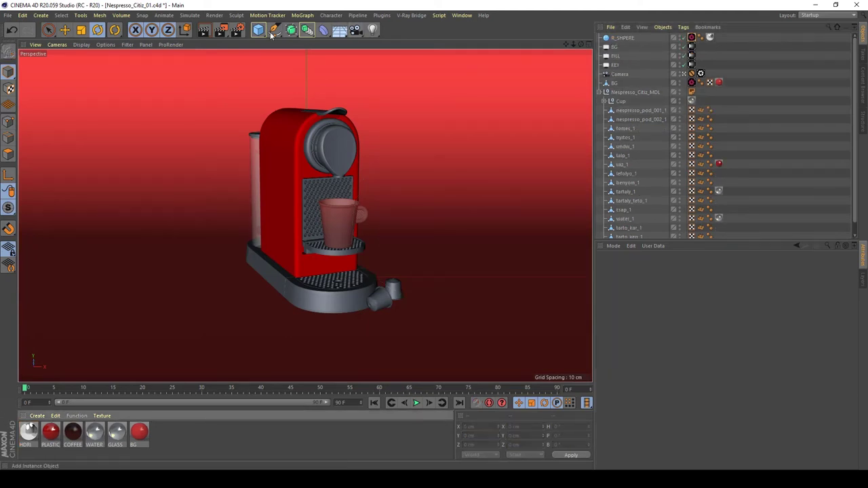
Start an Interactive Render Region and resize its frame tightly around the machine
{"action": "left_click", "coordinate": [215, 15]}
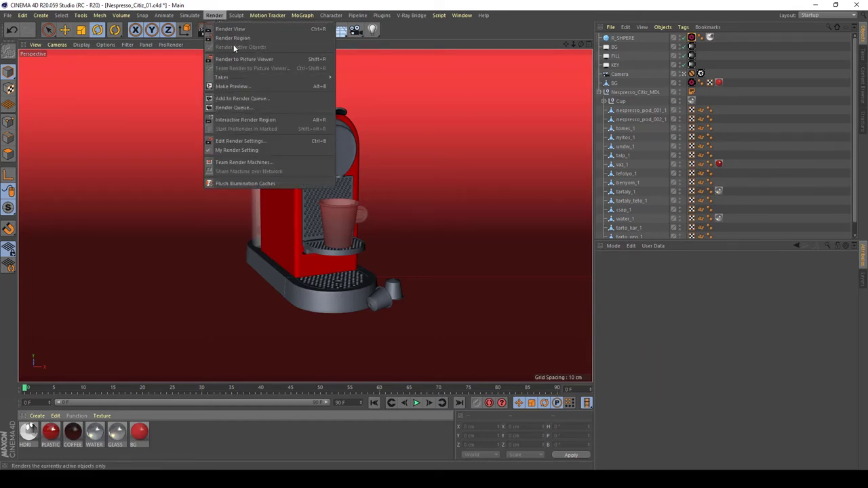
{"action": "left_click", "coordinate": [245, 121]}
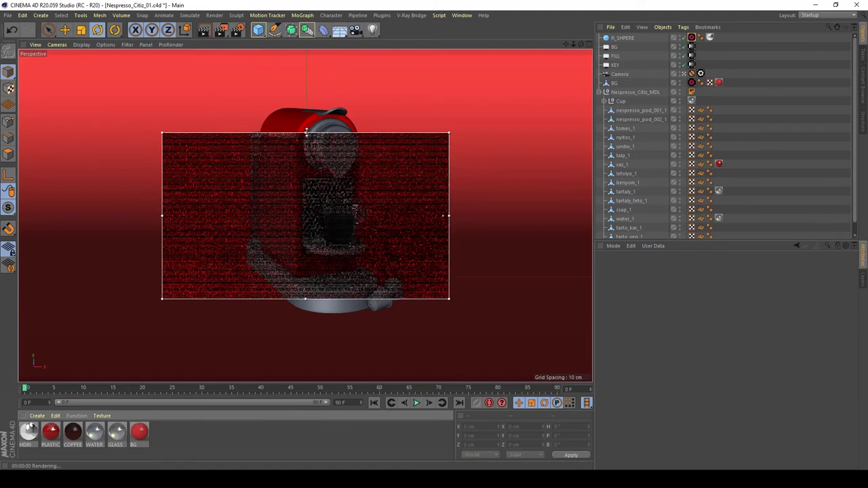
{"action": "left_click_drag", "start_coordinate": [306, 134], "coordinate": [305, 99]}
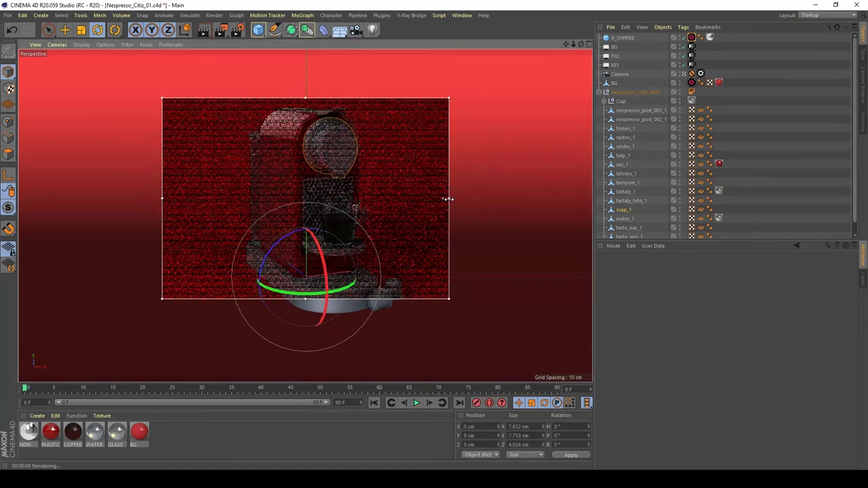
{"action": "left_click_drag", "start_coordinate": [447, 202], "coordinate": [368, 198]}
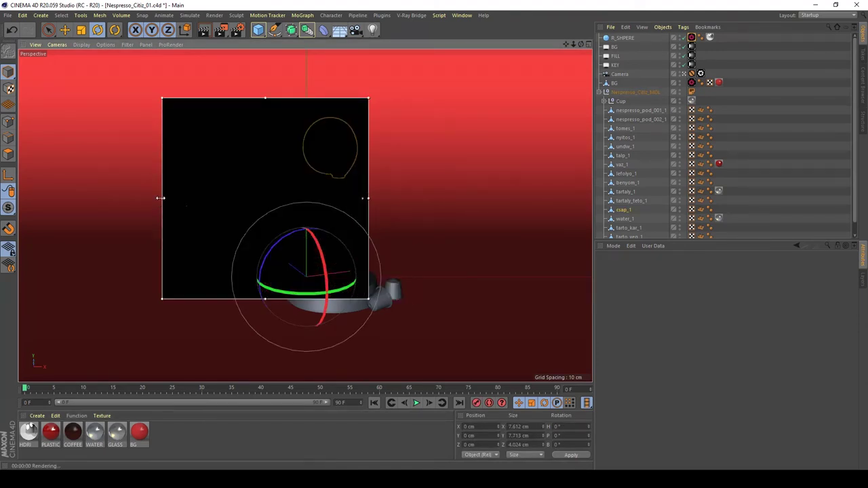
{"action": "left_click_drag", "start_coordinate": [162, 198], "coordinate": [221, 198]}
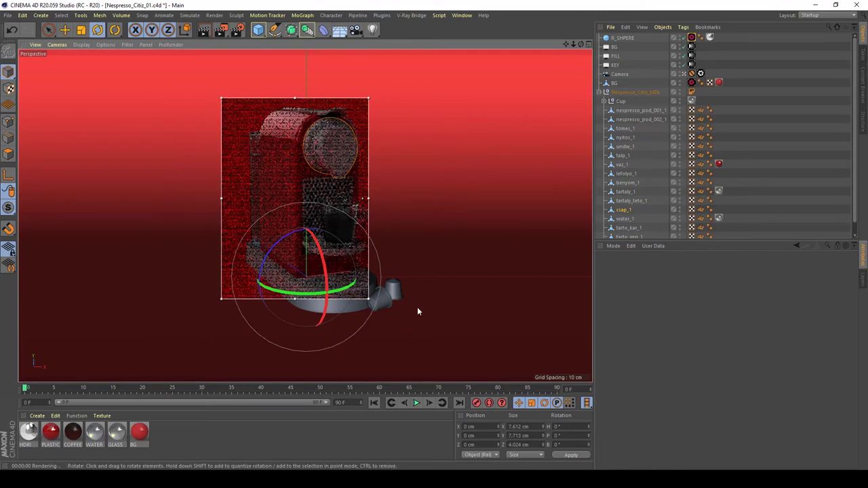
Select R_SHPERE, try and undo some rotations, and set its pitch to 0°
{"action": "left_click", "coordinate": [711, 37]}
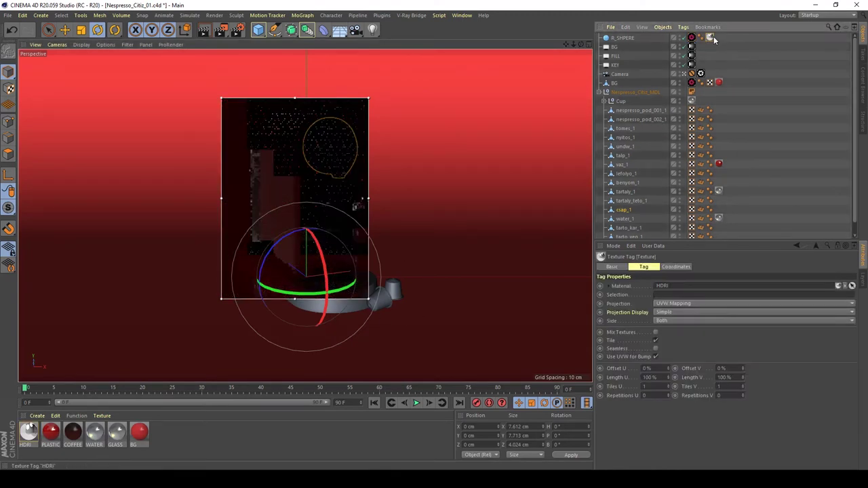
{"action": "left_click", "coordinate": [618, 41]}
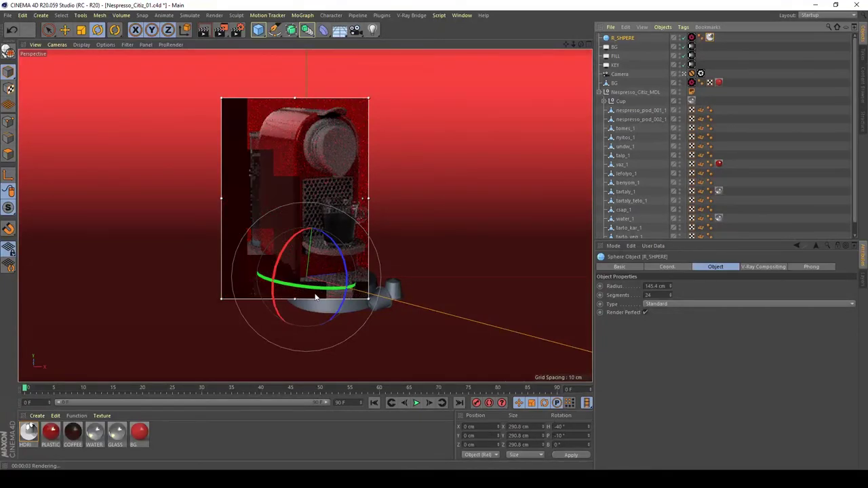
{"action": "left_click_drag", "start_coordinate": [314, 289], "coordinate": [308, 288]}
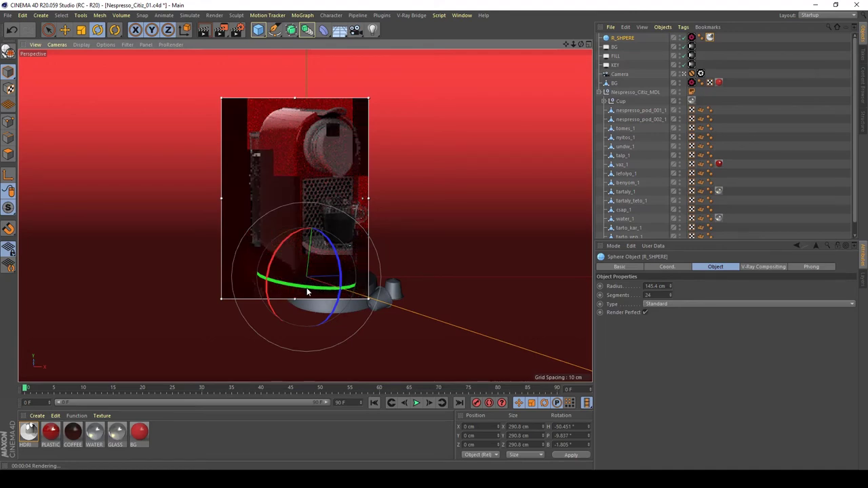
{"action": "key", "text": "ctrl+z"}
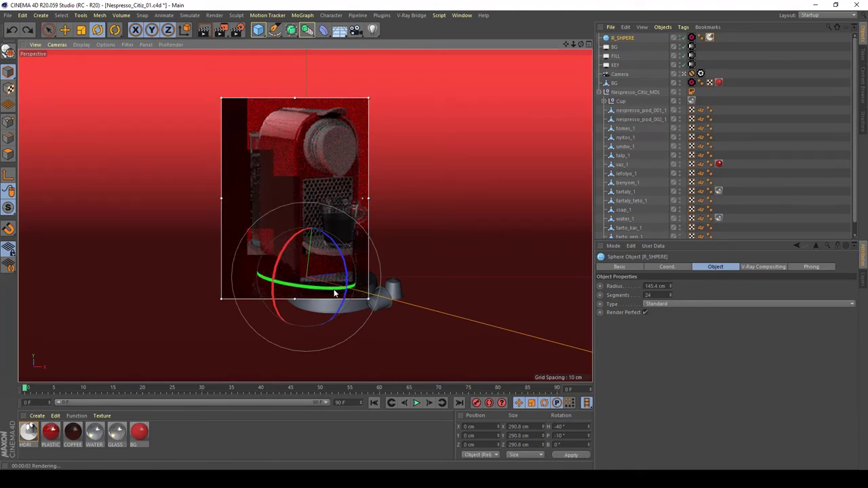
{"action": "left_click_drag", "start_coordinate": [334, 293], "coordinate": [340, 293]}
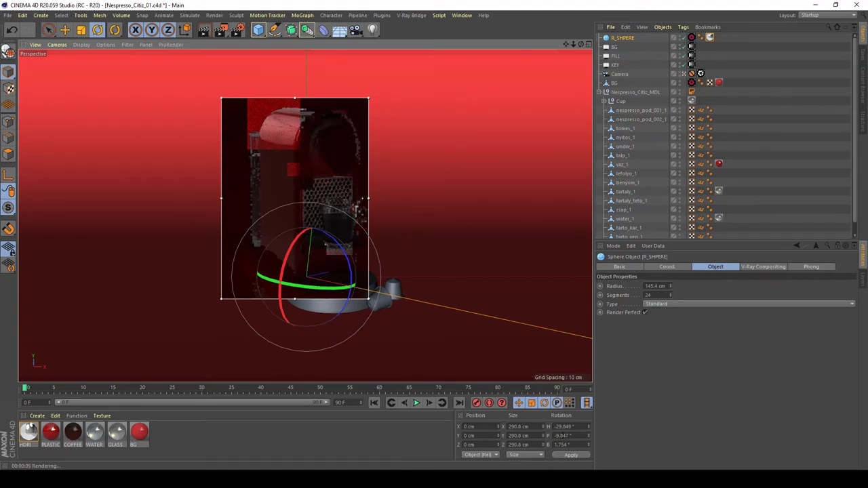
{"action": "key", "text": "ctrl+z"}
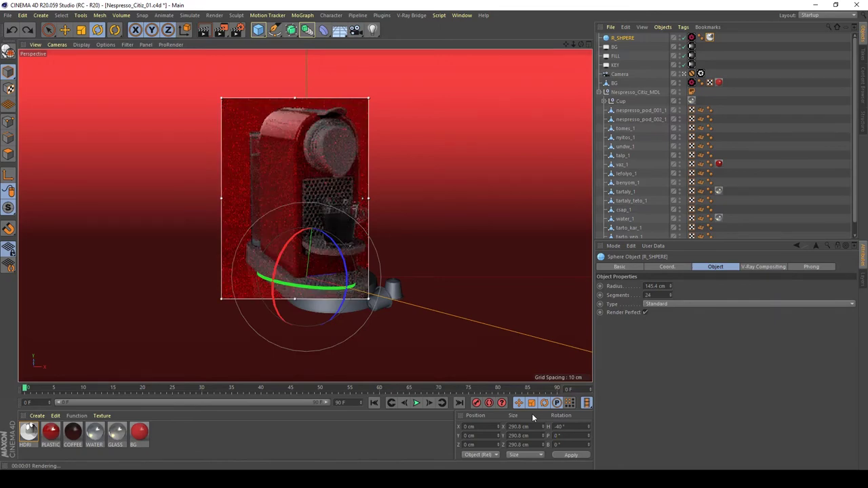
{"action": "type", "text": "0"}
{"action": "key", "text": "Return"}
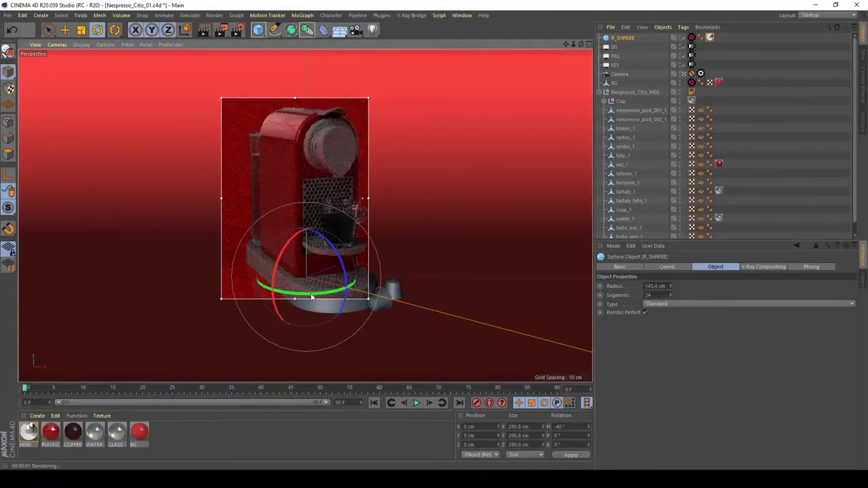
Try headings of -50° and -180° before settling R_SHPERE on a -270° heading
{"action": "left_click_drag", "start_coordinate": [322, 294], "coordinate": [327, 293]}
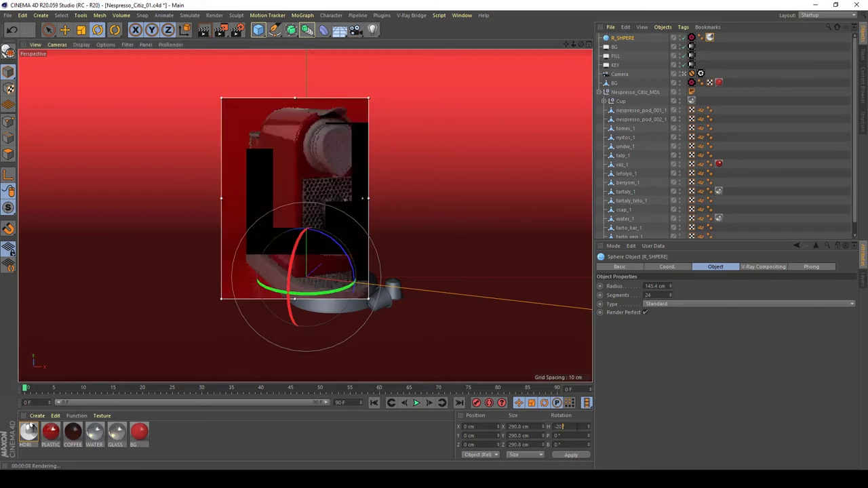
{"action": "left_click", "coordinate": [589, 432]}
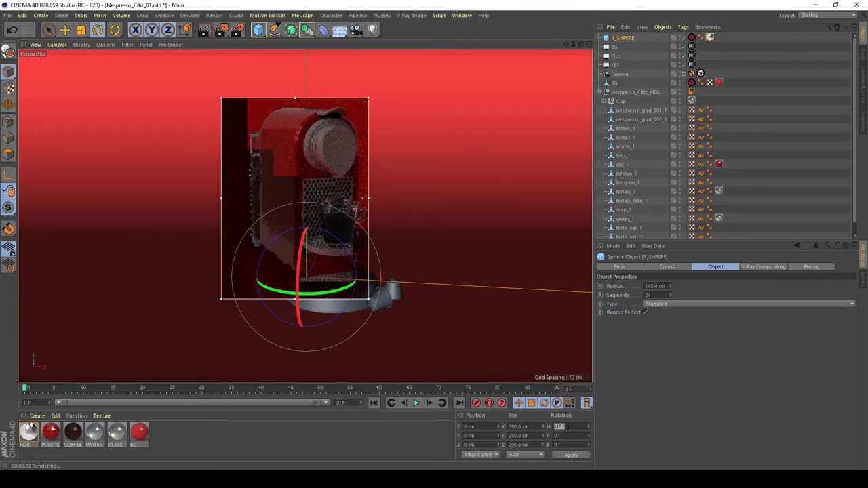
{"action": "type", "text": "50"}
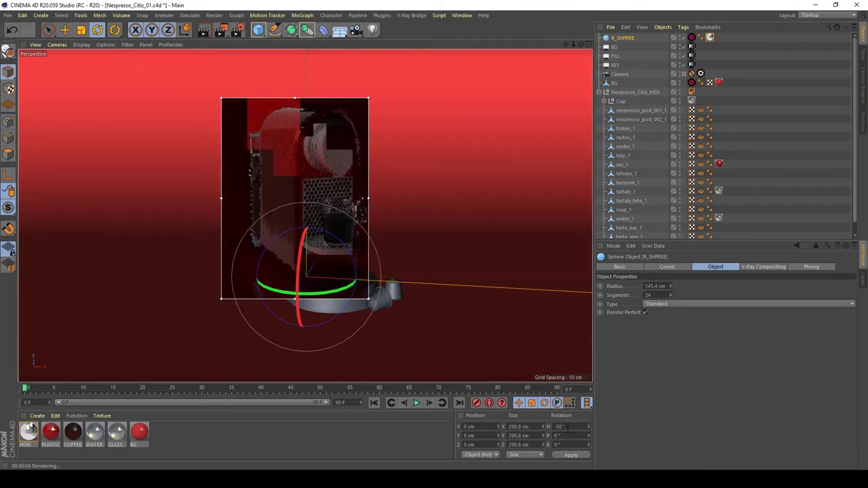
{"action": "key", "text": "Return"}
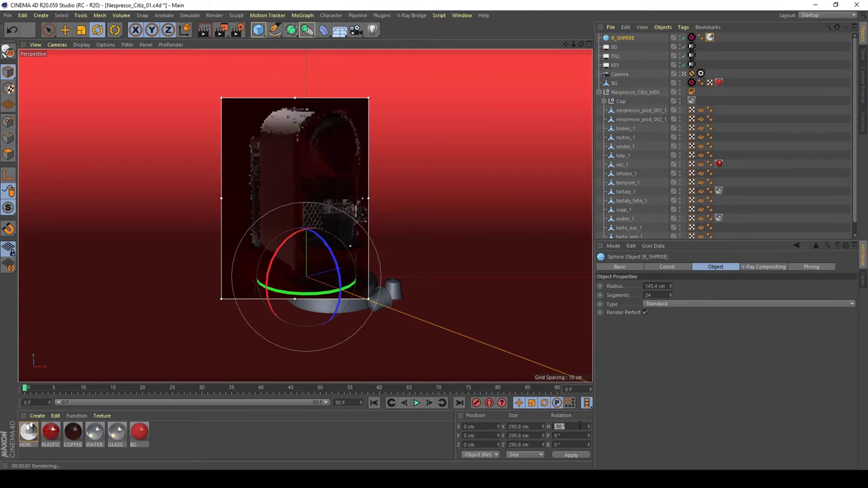
{"action": "left_click_drag", "start_coordinate": [579, 426], "coordinate": [583, 426]}
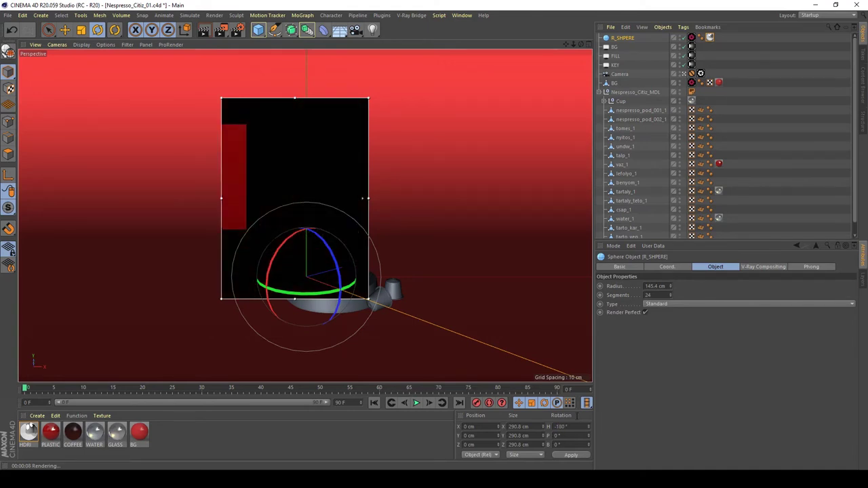
{"action": "type", "text": "0"}
{"action": "key", "text": "Return"}
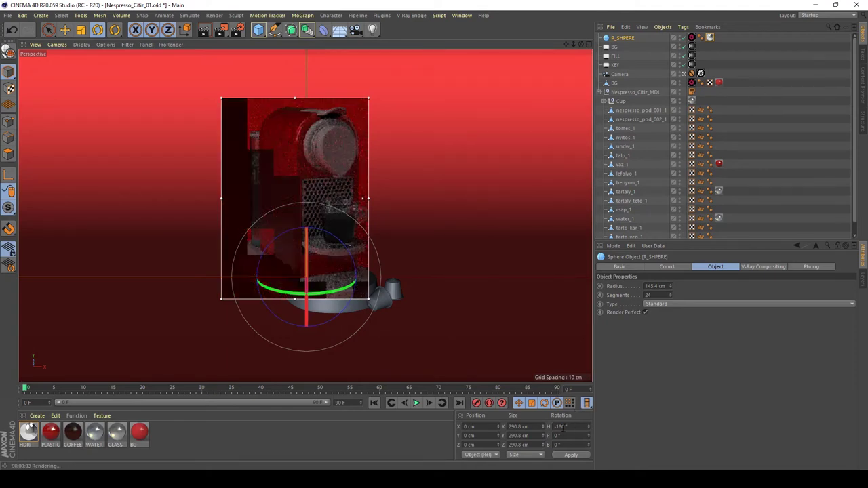
{"action": "left_click", "coordinate": [562, 426]}
{"action": "type", "text": "-270"}
{"action": "key", "text": "Return"}
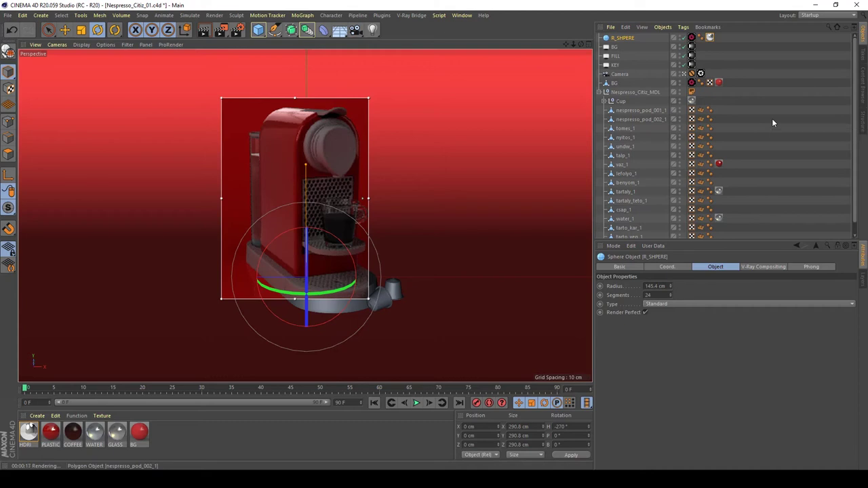
{"action": "left_click", "coordinate": [269, 120]}
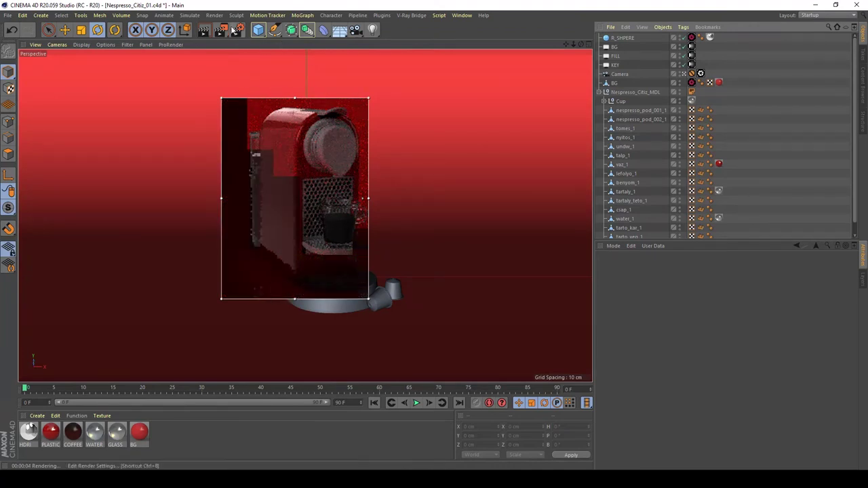
Start a full-frame render of the scene in the Picture Viewer
{"action": "left_click", "coordinate": [214, 14]}
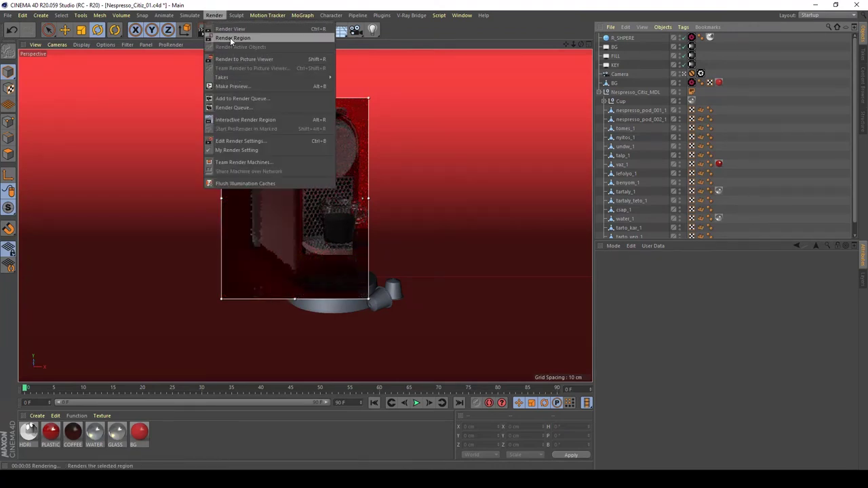
{"action": "key", "text": "Escape"}
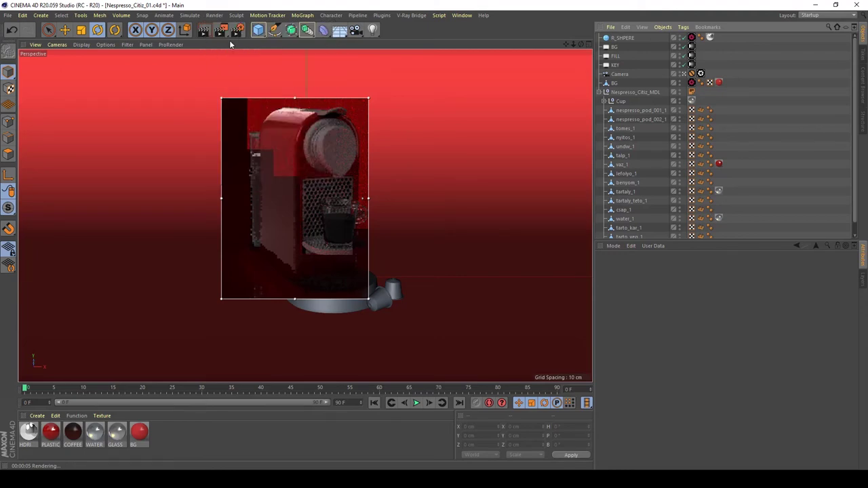
{"action": "left_click", "coordinate": [222, 30]}
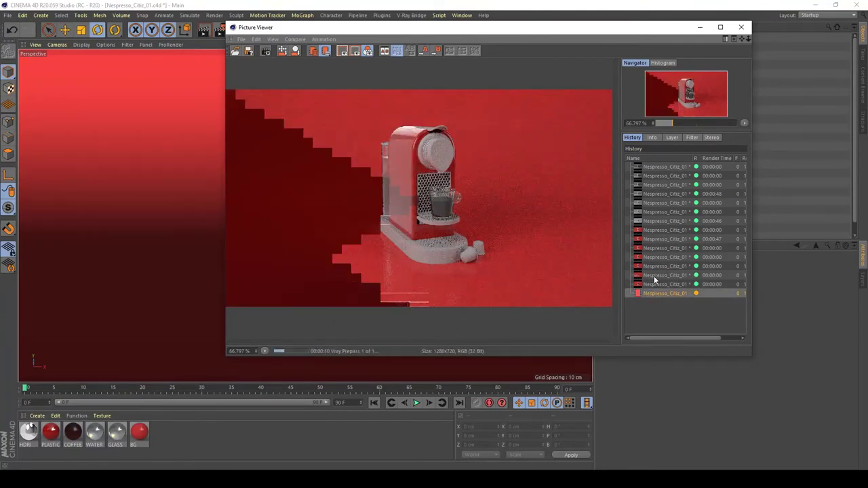
Compare the running render against the earlier clean render in History, then stop and close the viewer
{"action": "left_click", "coordinate": [653, 294]}
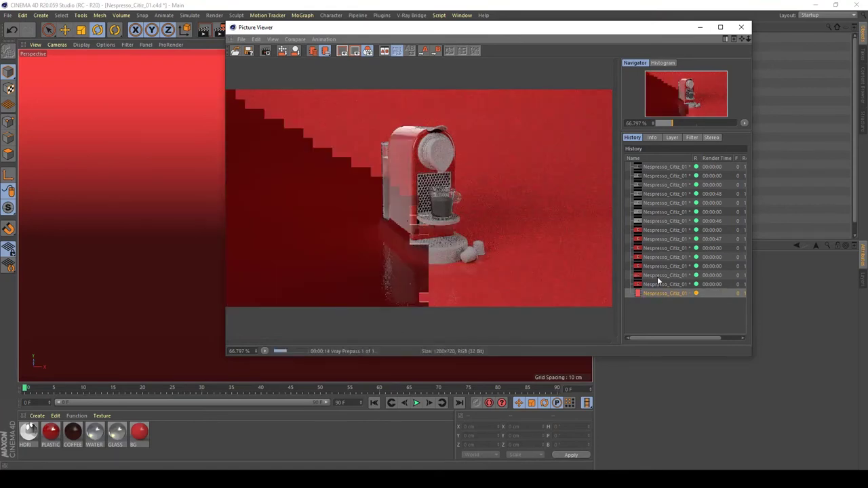
{"action": "left_click", "coordinate": [657, 276]}
{"action": "left_click", "coordinate": [659, 293]}
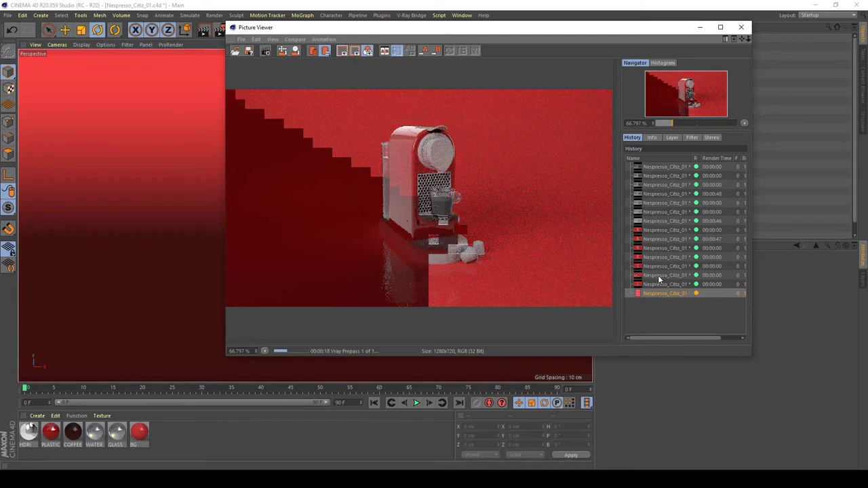
{"action": "left_click", "coordinate": [657, 275]}
{"action": "left_click", "coordinate": [658, 292]}
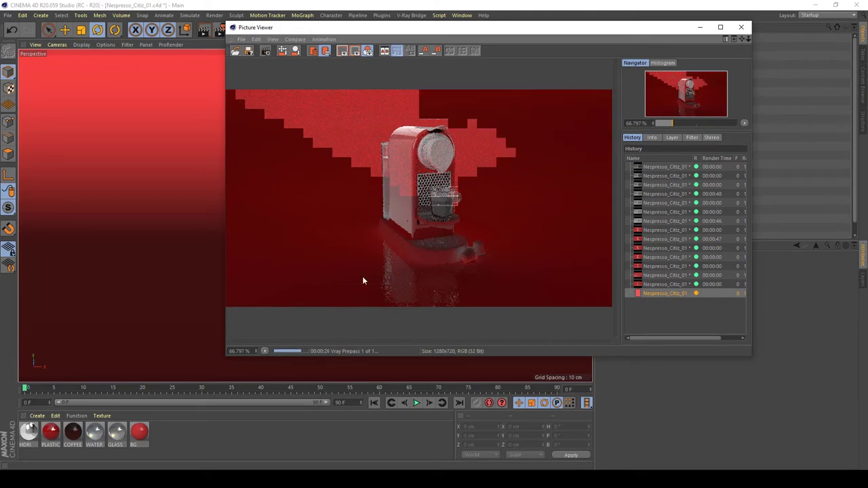
{"action": "left_click", "coordinate": [741, 27]}
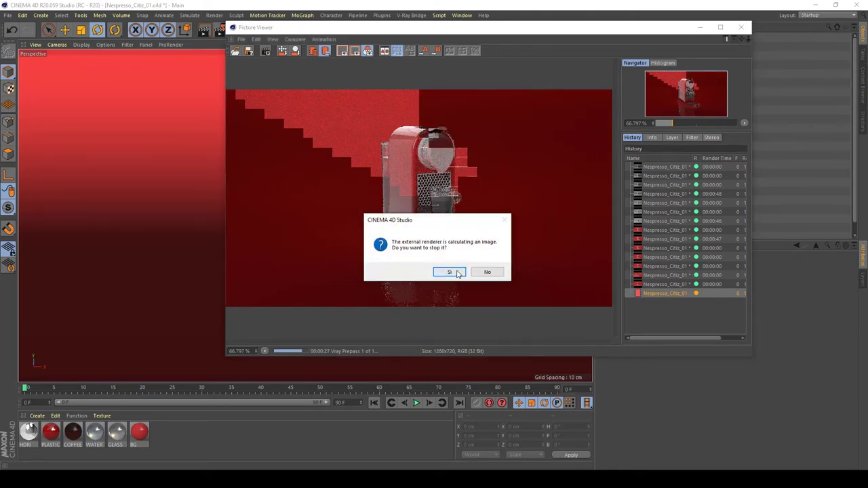
{"action": "left_click", "coordinate": [491, 271]}
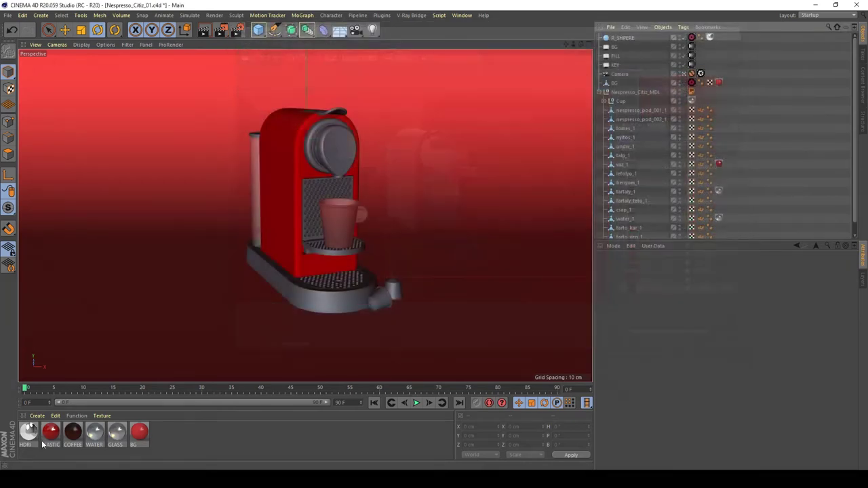
Set the HDRI material's Luminosity texture Amount to 50%, keep Luminosity at 100%, and render again
{"action": "double_click", "coordinate": [30, 432]}
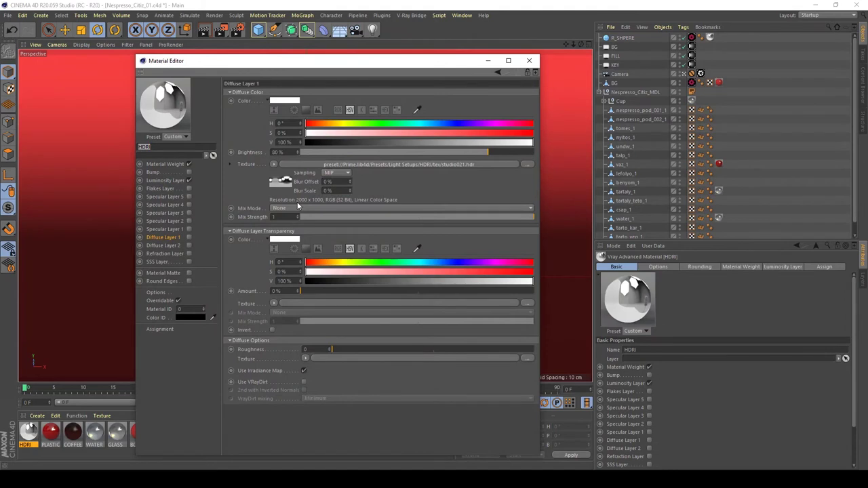
{"action": "left_click", "coordinate": [167, 180]}
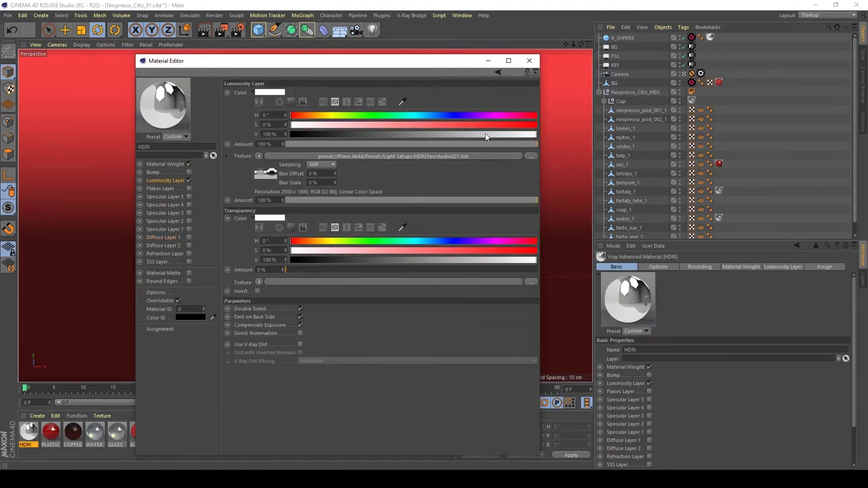
{"action": "left_click_drag", "start_coordinate": [447, 143], "coordinate": [430, 145]}
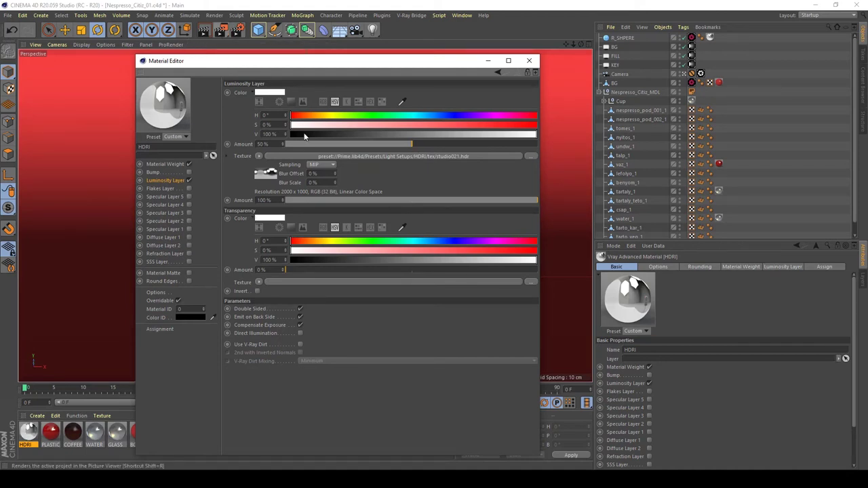
{"action": "left_click", "coordinate": [415, 202]}
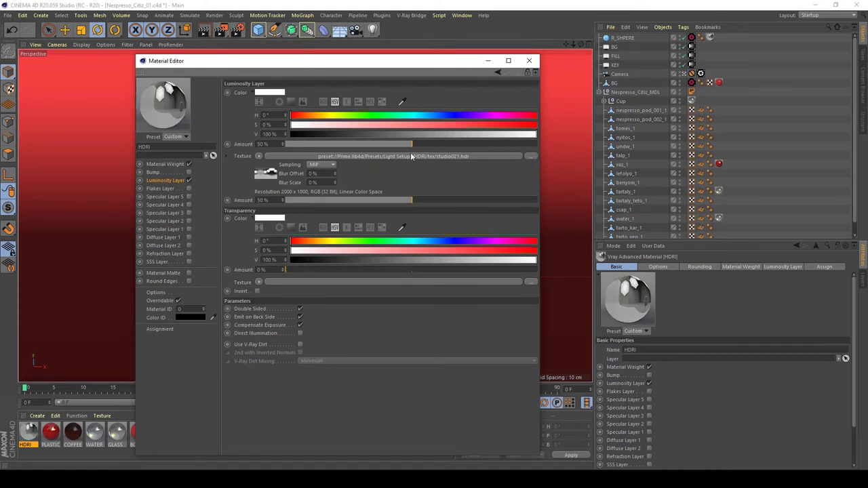
{"action": "left_click_drag", "start_coordinate": [411, 144], "coordinate": [574, 166]}
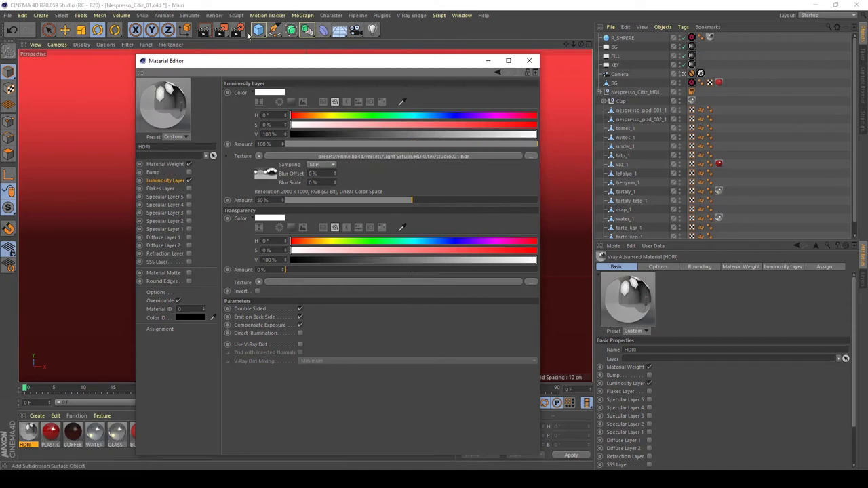
{"action": "left_click", "coordinate": [224, 30]}
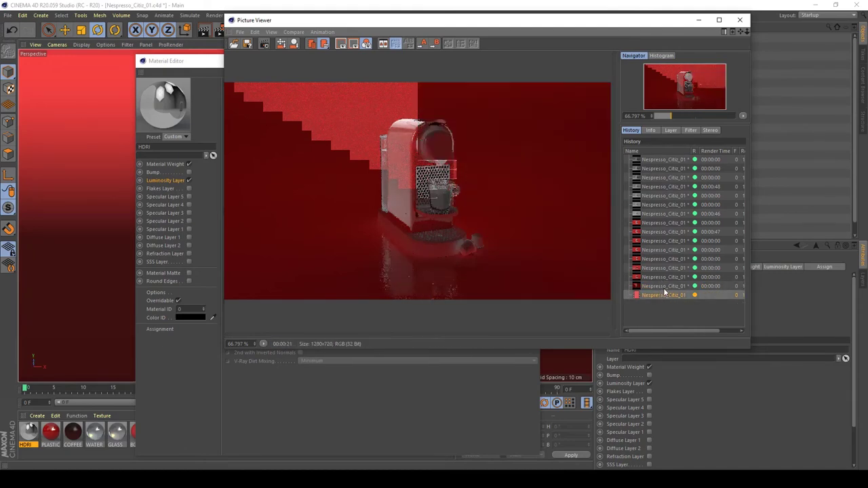
Delete two unsaved renders from the History and view the previous finished espresso render
{"action": "key", "text": "Delete"}
{"action": "key", "text": "Return"}
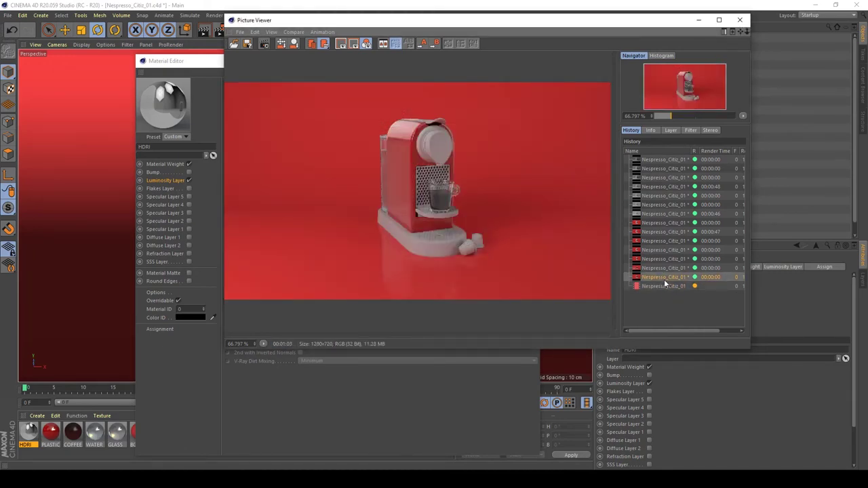
{"action": "key", "text": "Delete"}
{"action": "key", "text": "Return"}
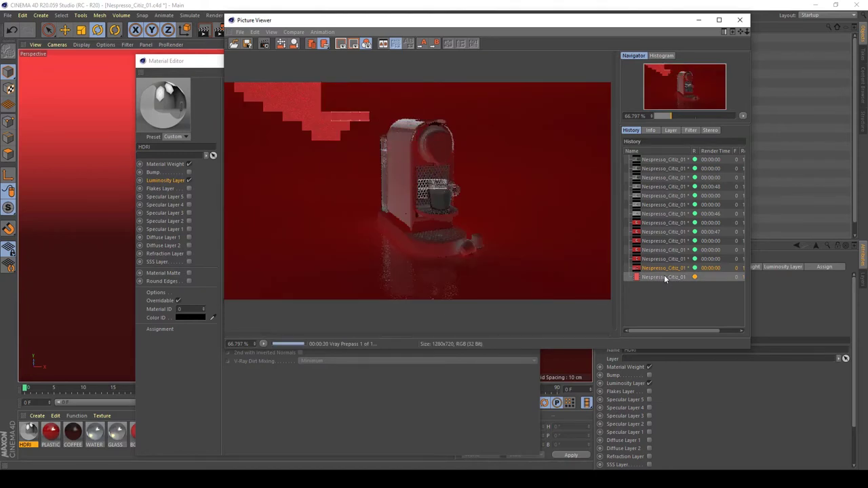
{"action": "left_click", "coordinate": [663, 269]}
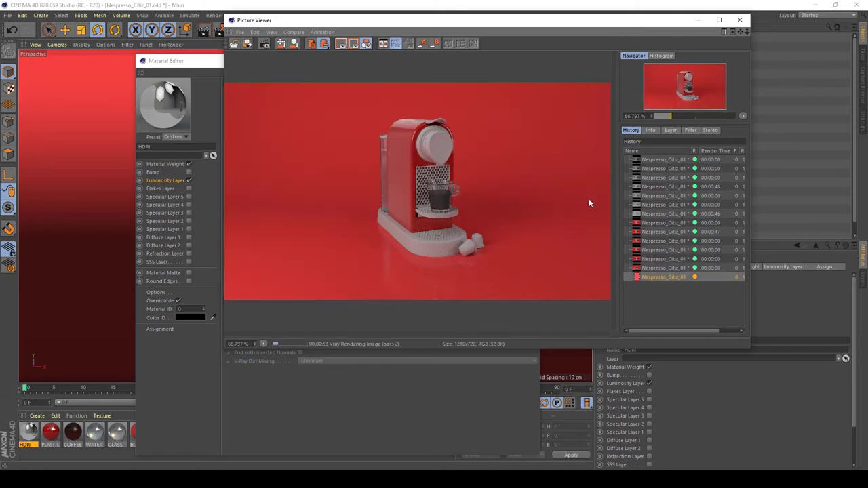
Stop the render, close the Picture Viewer and bring back the HDRI luminosity settings
{"action": "left_click", "coordinate": [739, 21]}
{"action": "left_click", "coordinate": [447, 270]}
{"action": "left_click", "coordinate": [160, 181]}
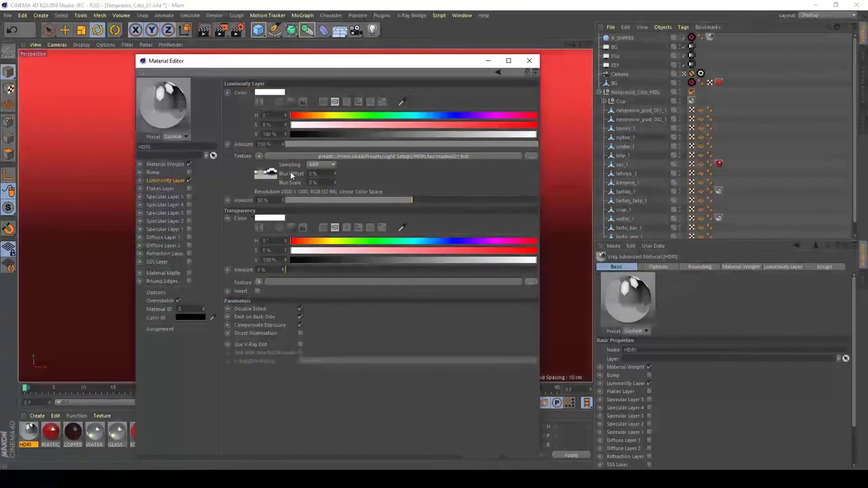
Set the HDRI Luminosity Amount to 35% and render a test frame
{"action": "key", "text": "BackSpace"}
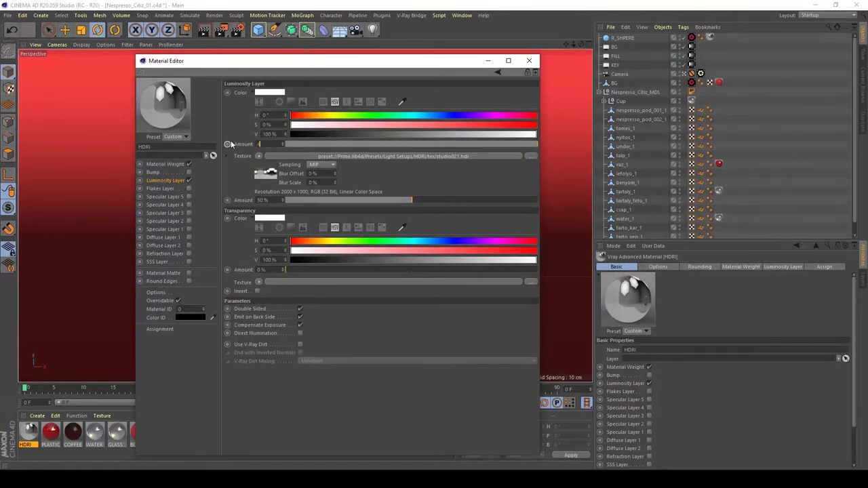
{"action": "type", "text": "35"}
{"action": "key", "text": "Return"}
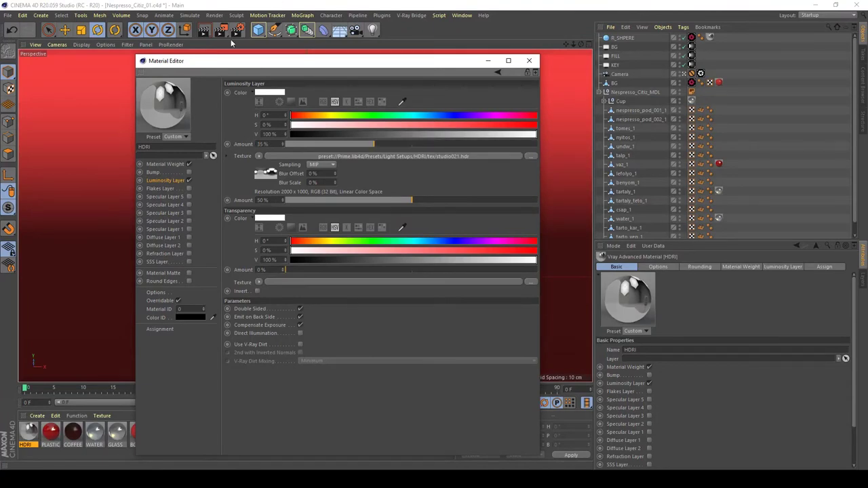
{"action": "left_click", "coordinate": [218, 32]}
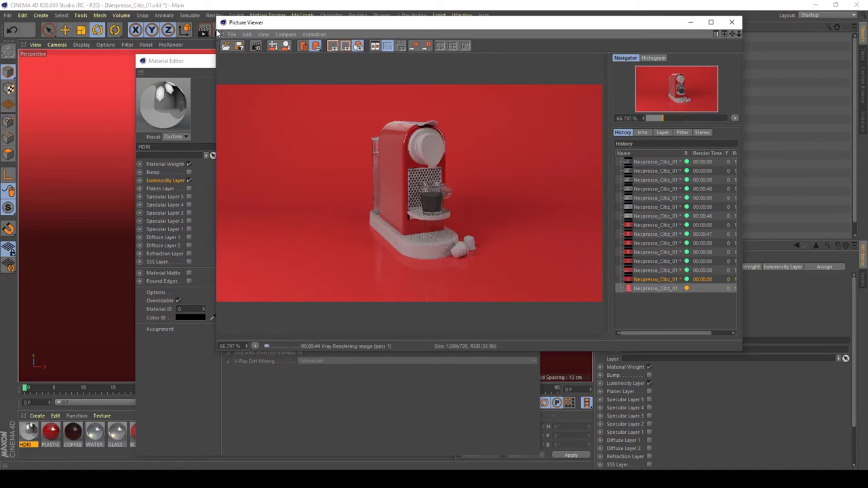
Stop the test, set the texture Amount to 35% with Luminosity at 100%, and re-render
{"action": "left_click", "coordinate": [732, 22]}
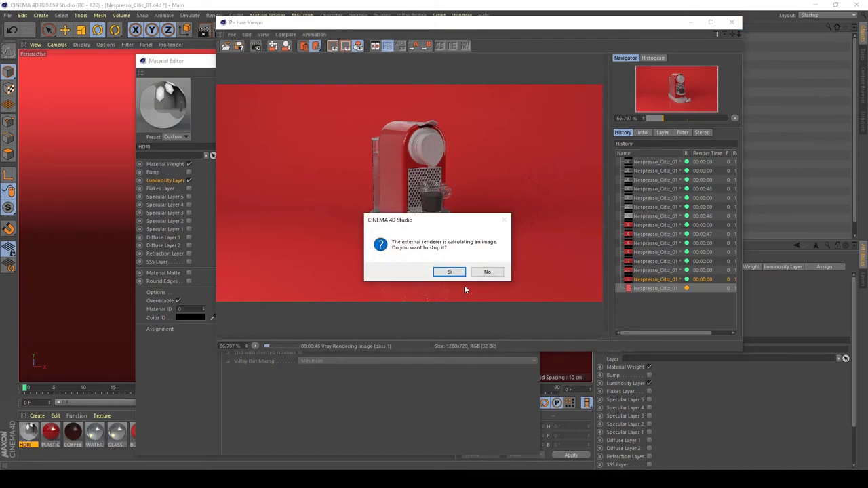
{"action": "left_click", "coordinate": [486, 271]}
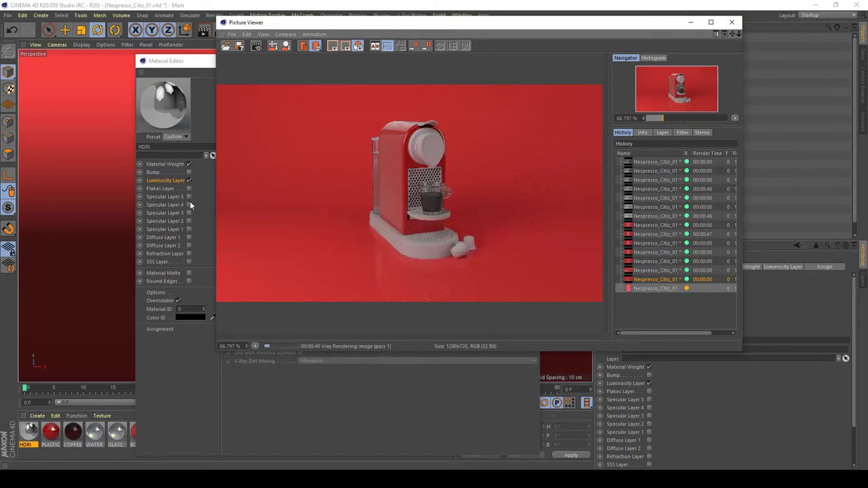
{"action": "left_click", "coordinate": [176, 180]}
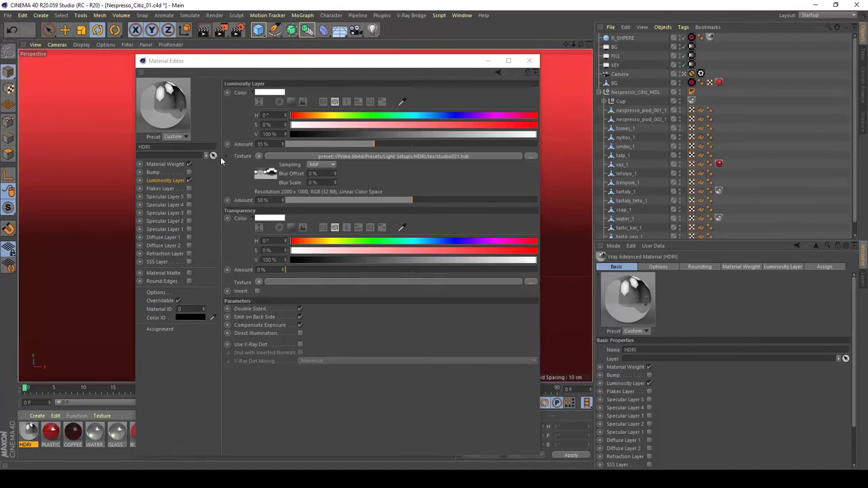
{"action": "left_click", "coordinate": [274, 200]}
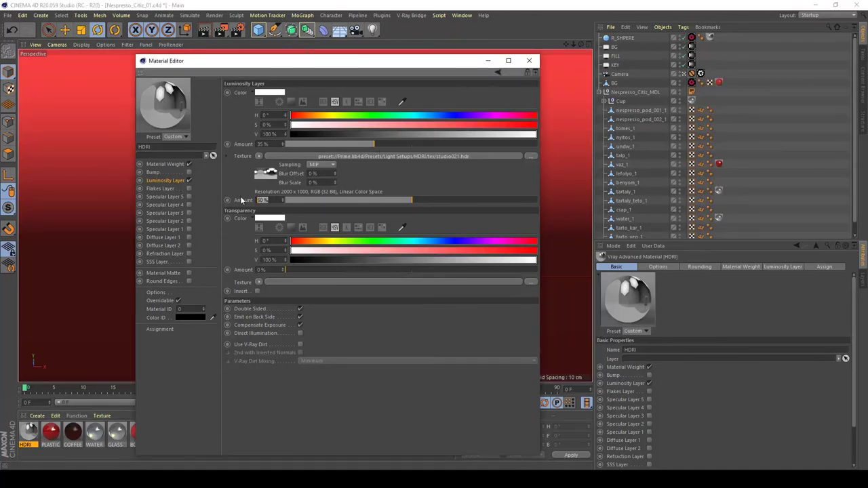
{"action": "type", "text": "35"}
{"action": "key", "text": "Return"}
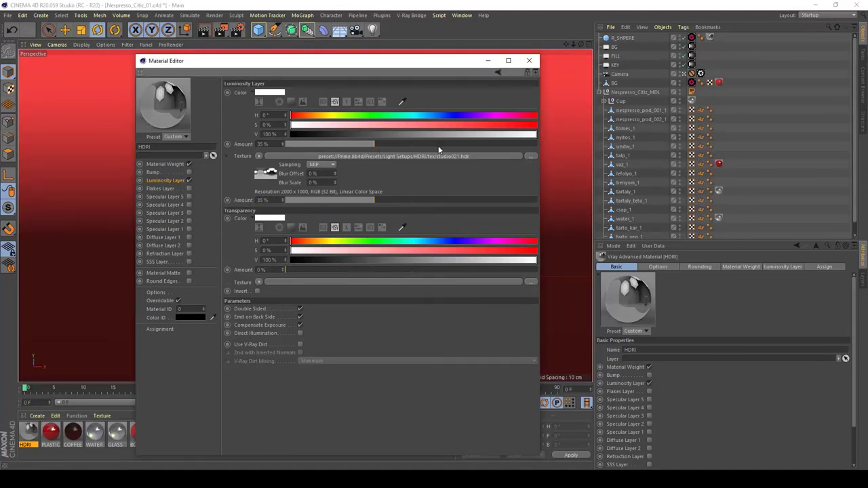
{"action": "left_click", "coordinate": [529, 61]}
{"action": "left_click", "coordinate": [222, 29]}
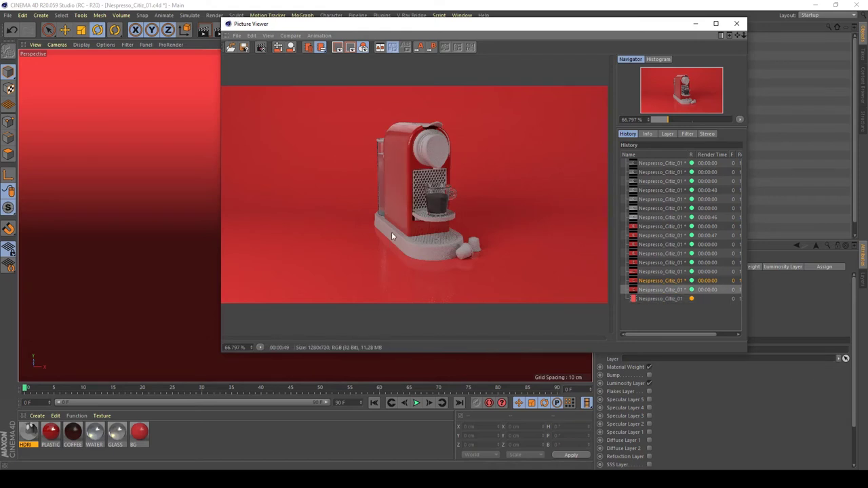
Close the finished 1280x720 render's Picture Viewer and confirm the dialog
{"action": "left_click", "coordinate": [738, 25]}
{"action": "left_click", "coordinate": [457, 273]}
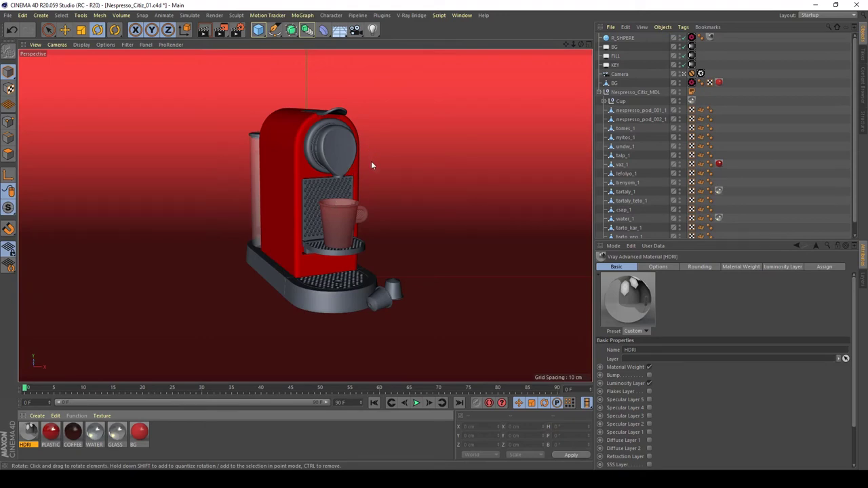
Create a V-Ray Advanced Material and name it CROME
{"action": "left_click", "coordinate": [36, 416]}
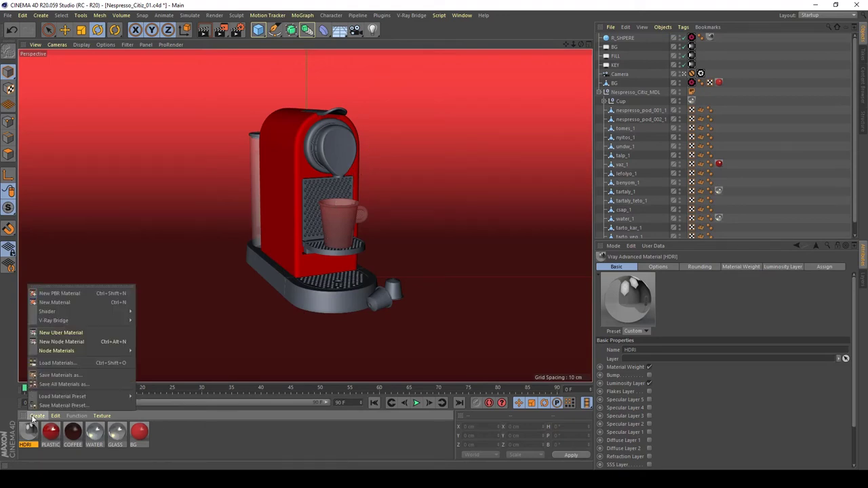
{"action": "mouse_move", "coordinate": [122, 311]}
{"action": "mouse_move", "coordinate": [189, 313]}
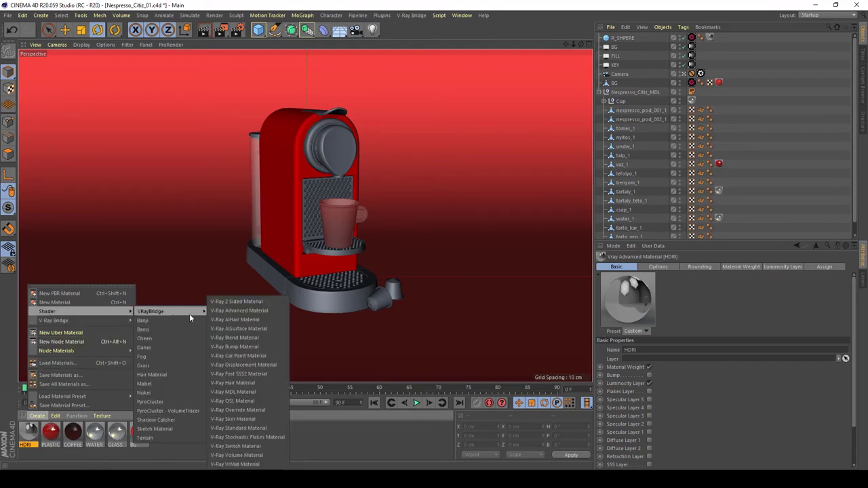
{"action": "left_click", "coordinate": [225, 314]}
{"action": "double_click", "coordinate": [28, 432]}
{"action": "left_click", "coordinate": [170, 181]}
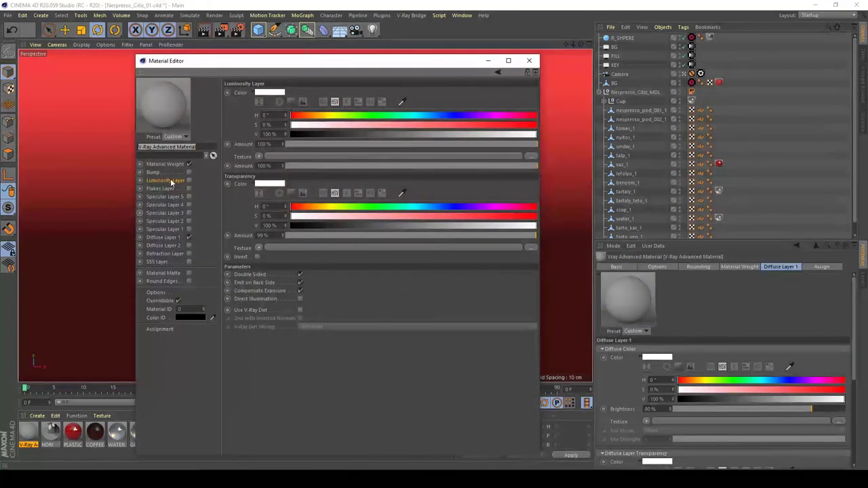
{"action": "type", "text": "CROME"}
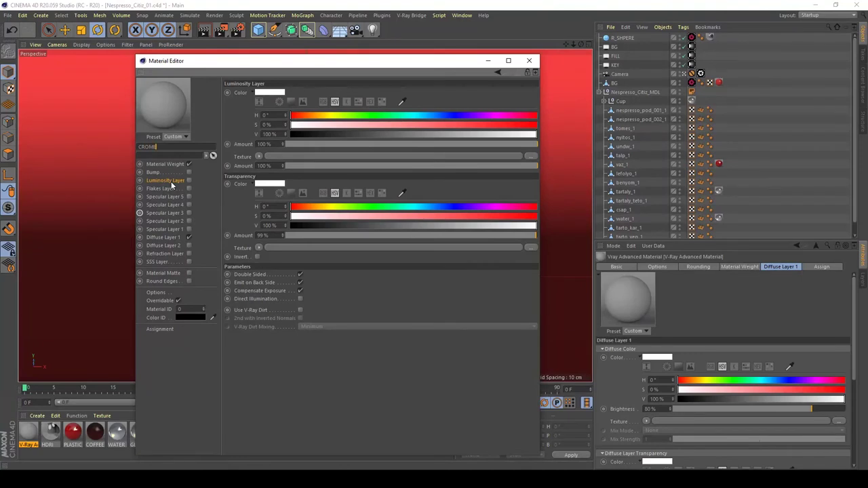
{"action": "key", "text": "Return"}
Set the CROME Diffuse Layer 1 brightness to 10%
{"action": "left_click", "coordinate": [166, 237]}
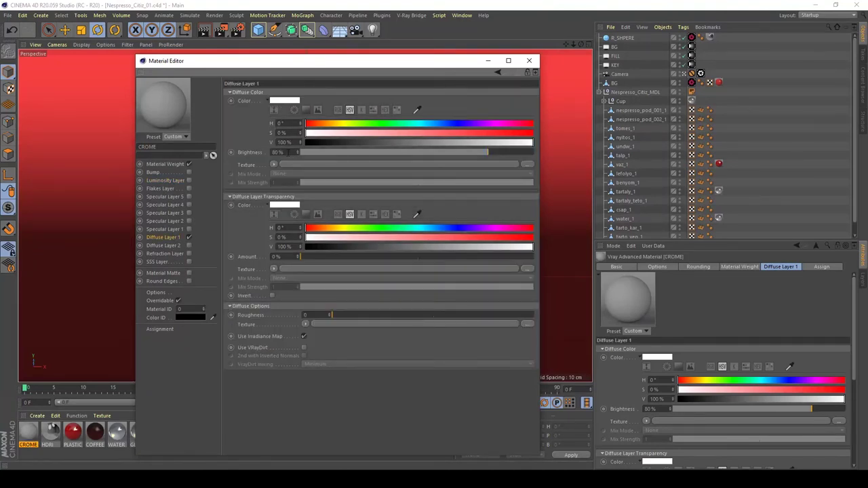
{"action": "double_click", "coordinate": [278, 152]}
{"action": "type", "text": "10"}
{"action": "key", "text": "Return"}
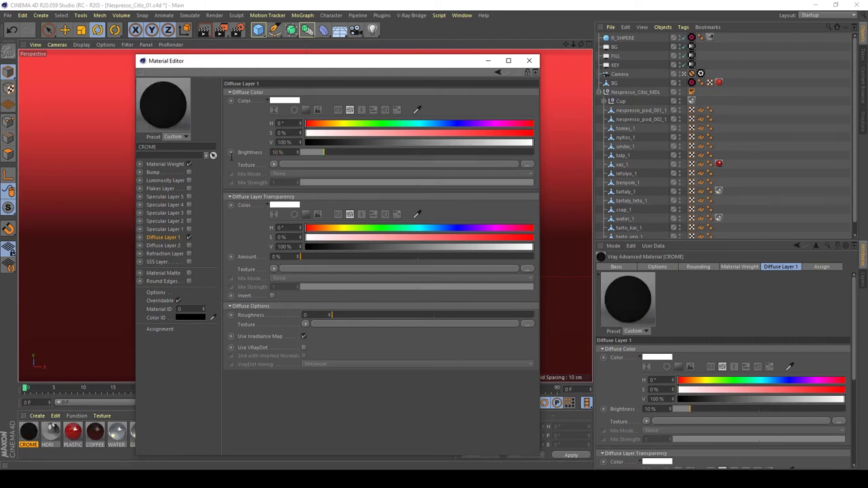
Enable Specular Layer 1 with 95% brightness and a Fresnel IOR of 30
{"action": "left_click", "coordinate": [189, 230]}
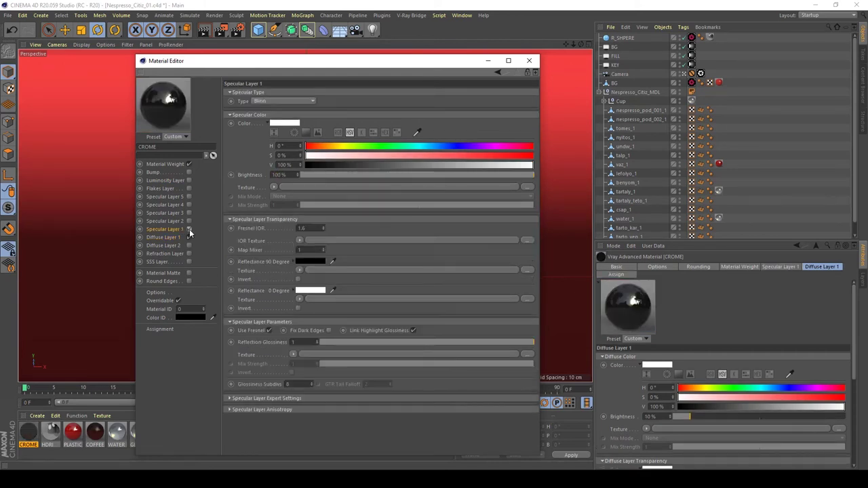
{"action": "double_click", "coordinate": [280, 174]}
{"action": "type", "text": "95"}
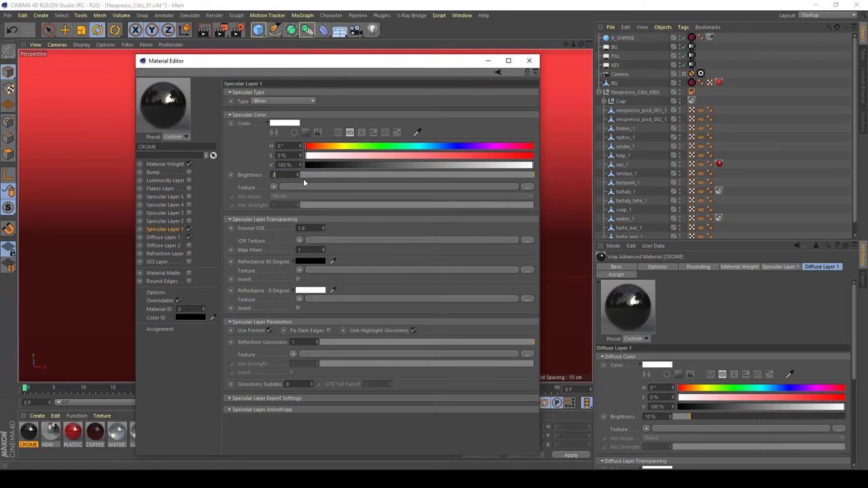
{"action": "key", "text": "Return"}
{"action": "double_click", "coordinate": [315, 228]}
{"action": "type", "text": "30"}
{"action": "key", "text": "Return"}
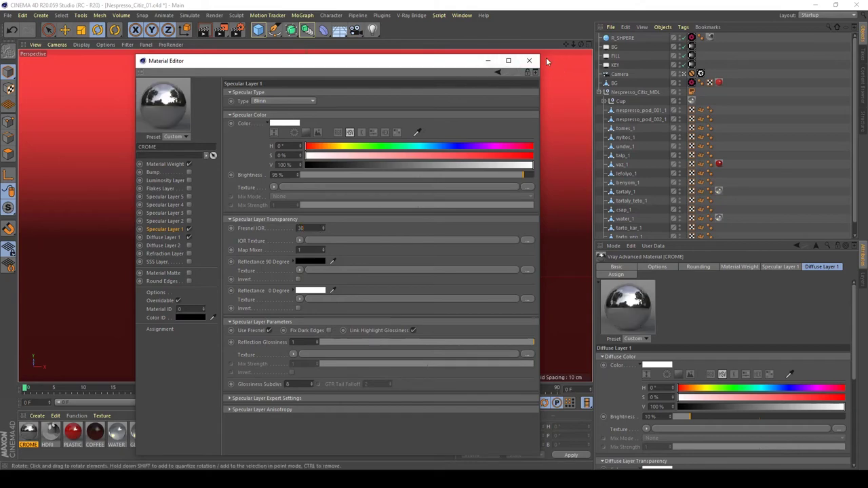
{"action": "left_click", "coordinate": [529, 60]}
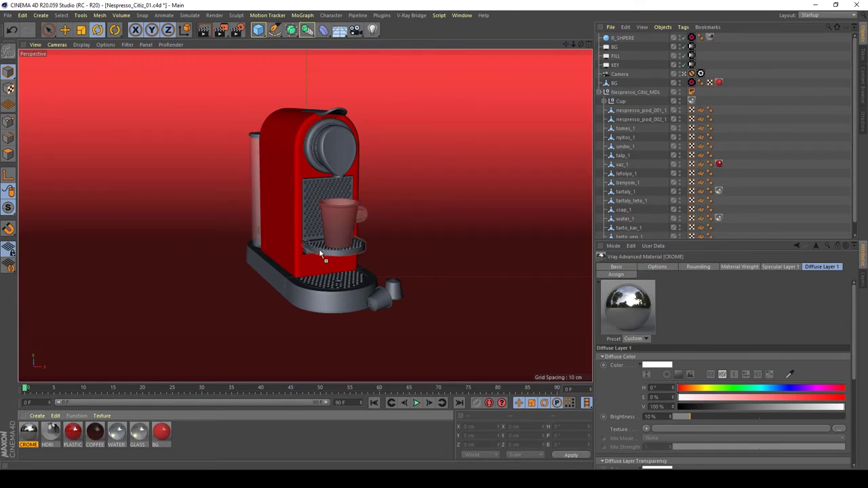
Drag CROME onto the drip tray, then onto the drip-tray grate
{"action": "left_click_drag", "start_coordinate": [322, 255], "coordinate": [323, 255]}
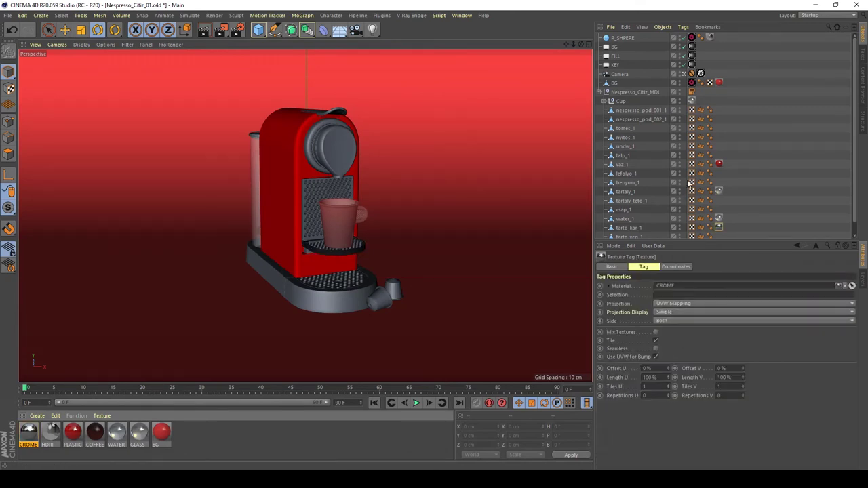
{"action": "scroll", "coordinate": [486, 224], "scroll_direction": "down", "scroll_amount": 10}
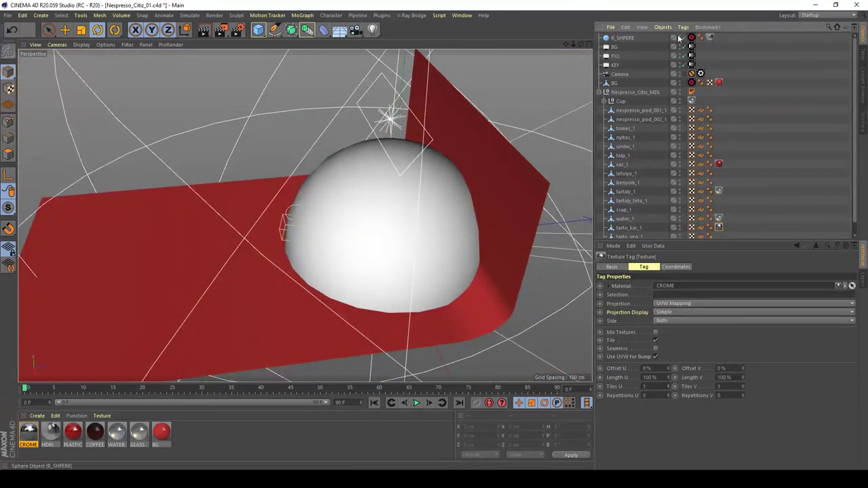
{"action": "scroll", "coordinate": [484, 222], "scroll_direction": "up", "scroll_amount": 10}
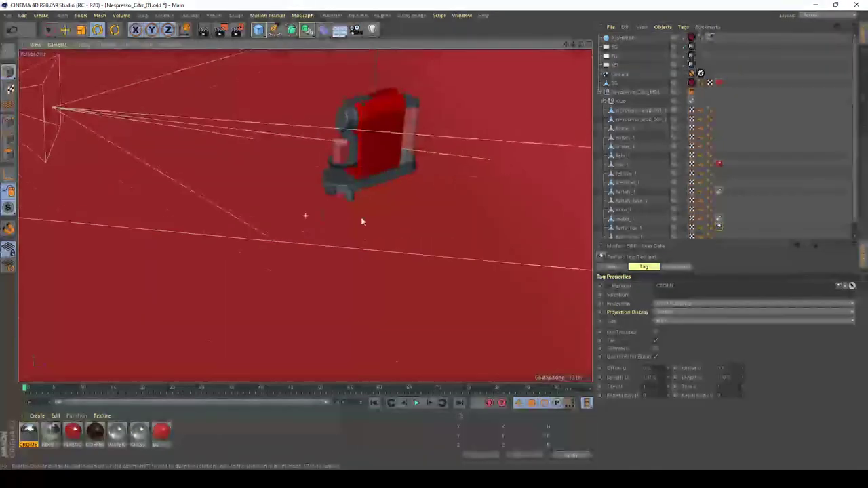
{"action": "scroll", "coordinate": [370, 221], "scroll_direction": "up", "scroll_amount": 8}
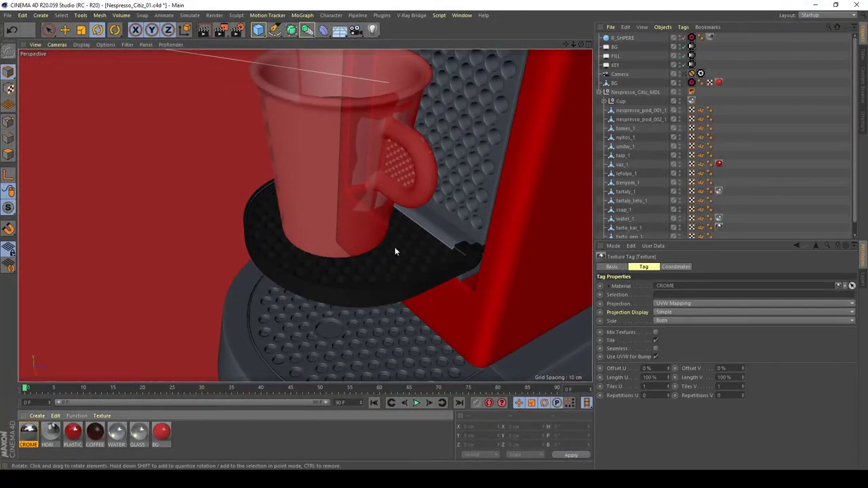
{"action": "left_click_drag", "start_coordinate": [395, 251], "coordinate": [396, 259], "text": "alt"}
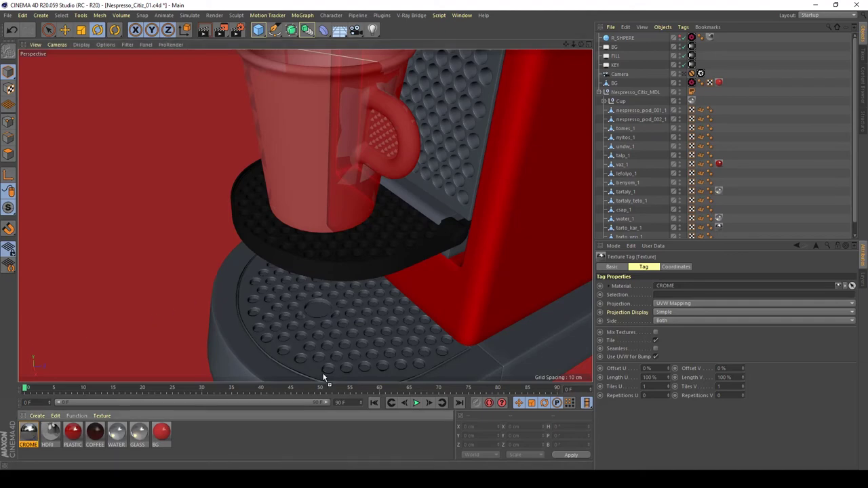
{"action": "left_click_drag", "start_coordinate": [325, 349], "coordinate": [355, 96]}
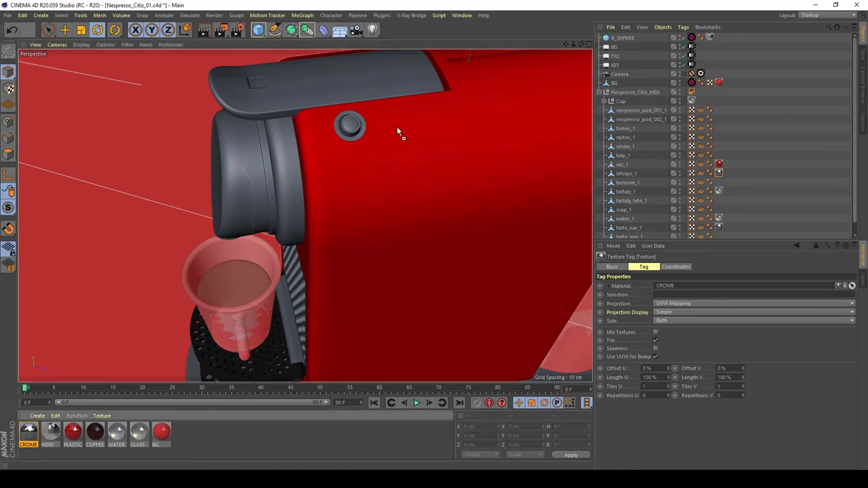
Apply CROME to the round front button and inspect the selected benyom_1 up close
{"action": "mouse_move", "coordinate": [357, 139]}
{"action": "left_mouse_down"}
{"action": "mouse_move", "coordinate": [407, 106]}
{"action": "mouse_move", "coordinate": [342, 134]}
{"action": "mouse_move", "coordinate": [345, 141]}
{"action": "left_mouse_up"}
{"action": "left_click", "coordinate": [8, 153]}
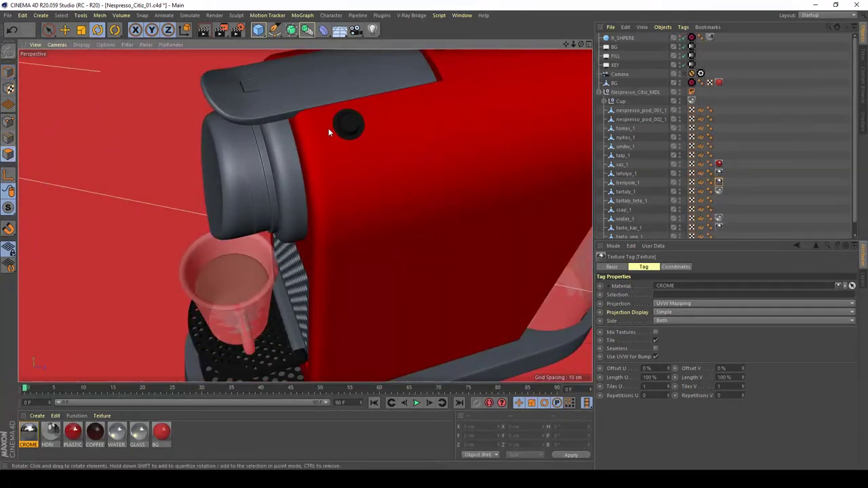
{"action": "left_click", "coordinate": [348, 124]}
{"action": "left_click_drag", "start_coordinate": [348, 124], "coordinate": [482, 128], "text": "alt"}
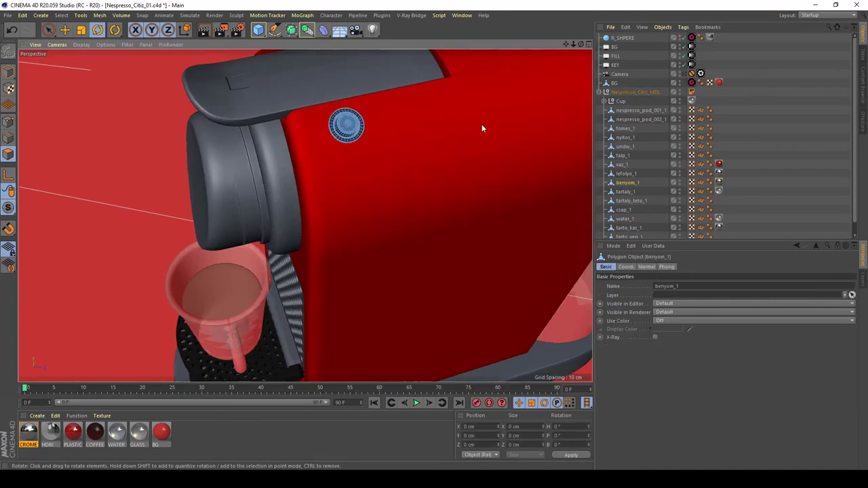
{"action": "scroll", "coordinate": [407, 125], "scroll_direction": "up", "scroll_amount": 10}
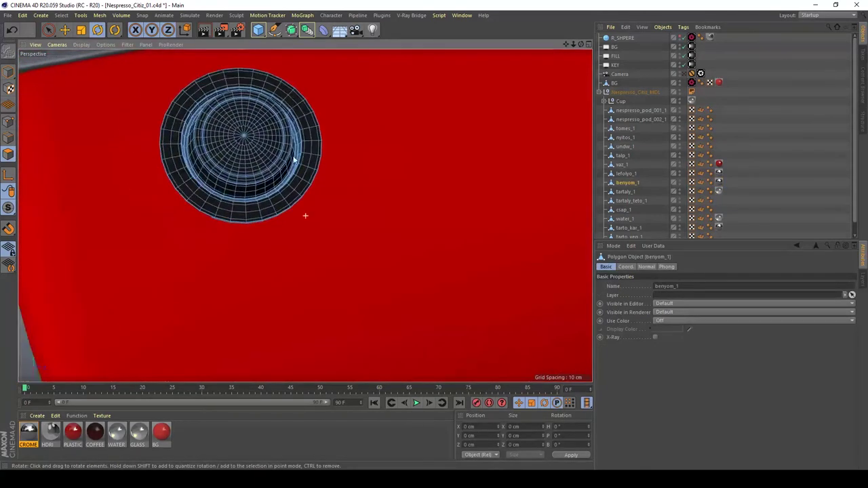
{"action": "left_click", "coordinate": [8, 71]}
Orbit back out to a side view of the whole coffee machine
{"action": "left_click_drag", "start_coordinate": [69, 111], "coordinate": [218, 228], "text": "alt"}
{"action": "scroll", "coordinate": [200, 187], "scroll_direction": "down", "scroll_amount": 8}
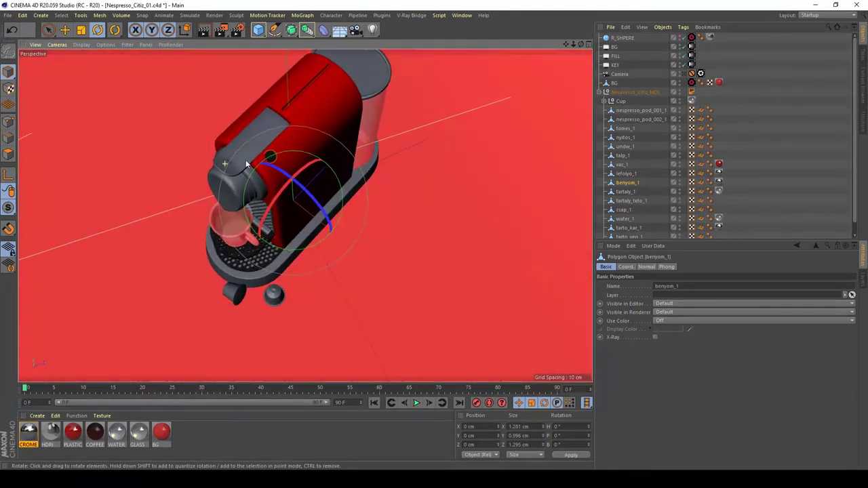
{"action": "scroll", "coordinate": [397, 171], "scroll_direction": "up", "scroll_amount": 8}
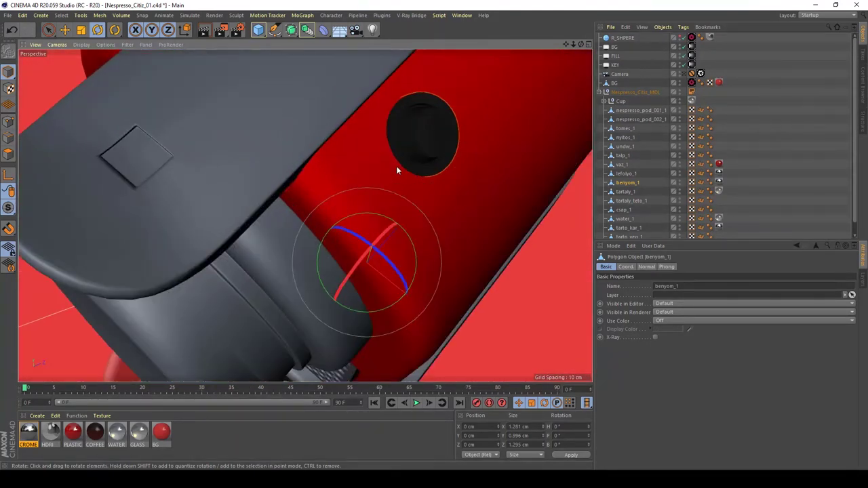
{"action": "scroll", "coordinate": [351, 139], "scroll_direction": "down", "scroll_amount": 10}
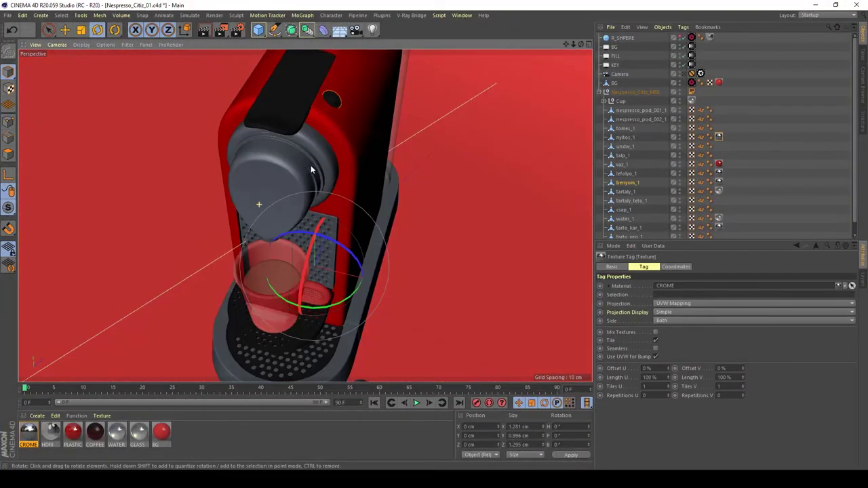
{"action": "left_click_drag", "start_coordinate": [310, 169], "coordinate": [306, 190], "text": "alt"}
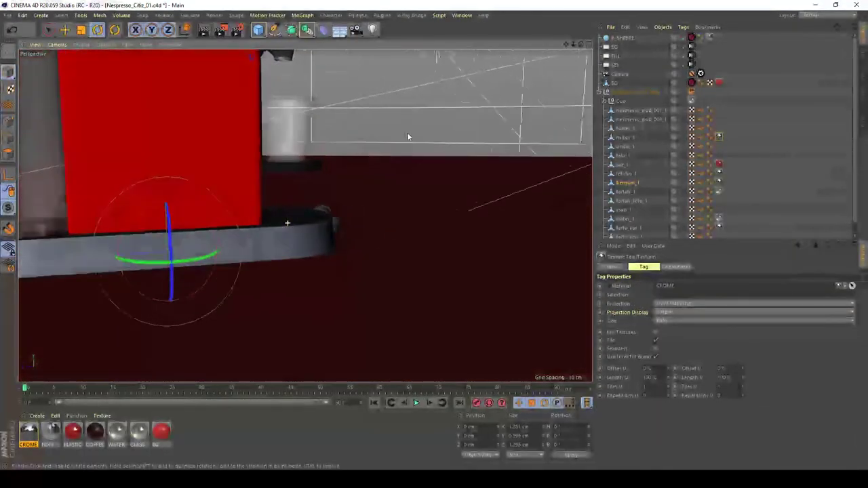
{"action": "left_click_drag", "start_coordinate": [407, 137], "coordinate": [272, 227], "text": "alt"}
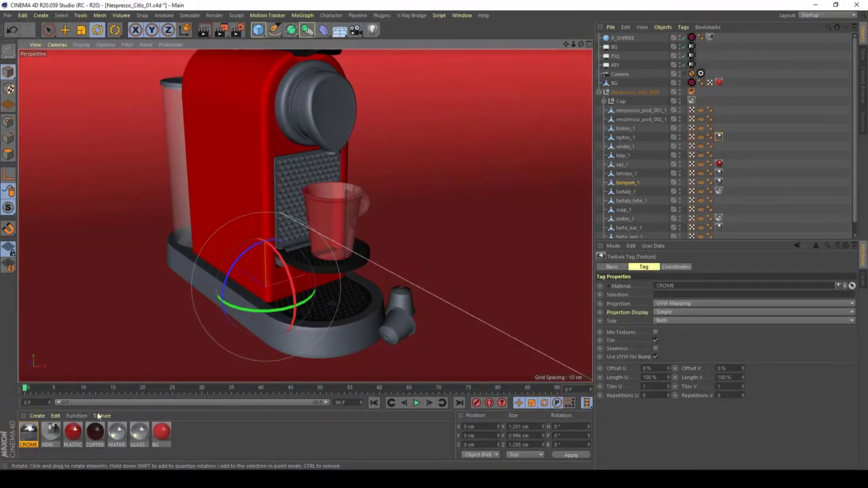
Rename the duplicated chrome material to IRON
{"action": "double_click", "coordinate": [32, 434]}
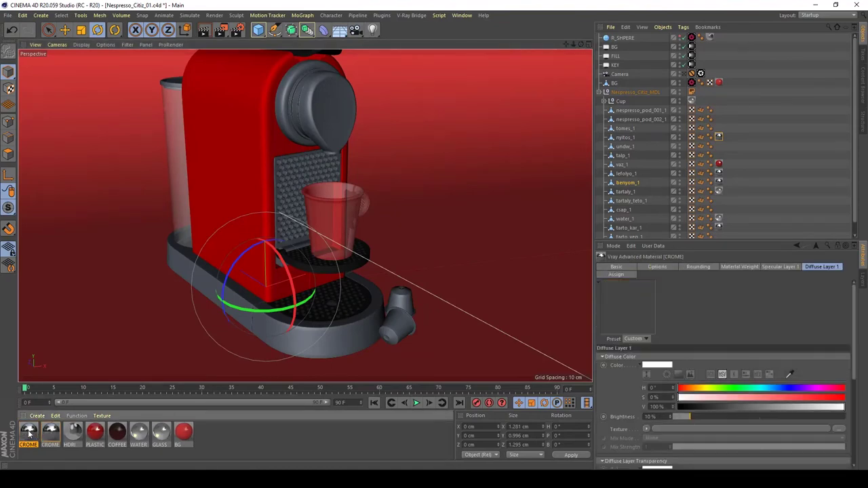
{"action": "key", "text": "ctrl+a"}
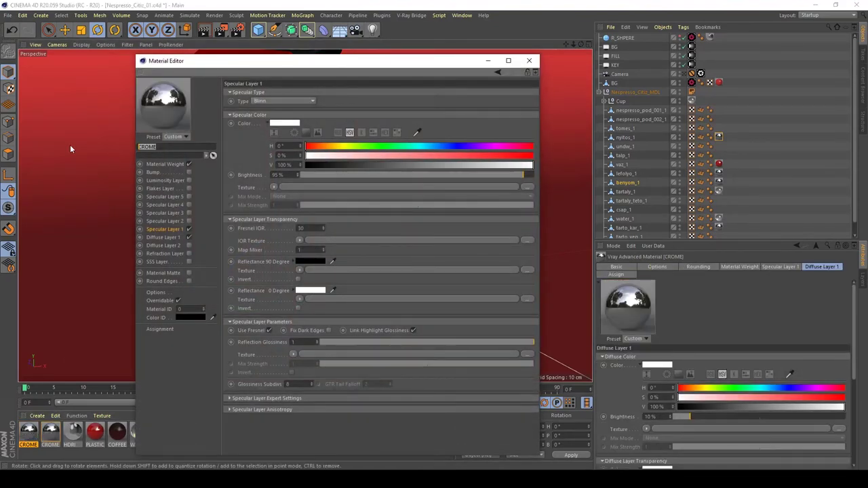
{"action": "type", "text": "IRON"}
{"action": "key", "text": "Return"}
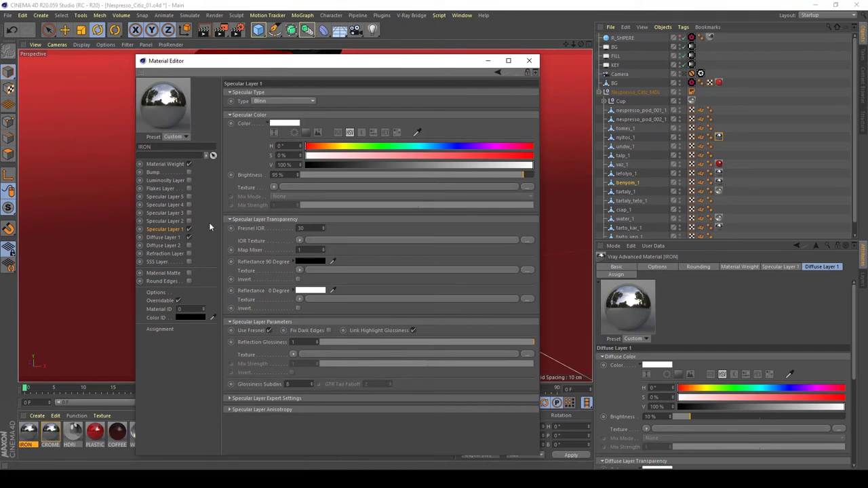
Set the IRON Specular Layer 1 Fresnel IOR to 7
{"action": "left_click", "coordinate": [322, 229]}
{"action": "left_click_drag", "start_coordinate": [481, 169], "coordinate": [426, 177]}
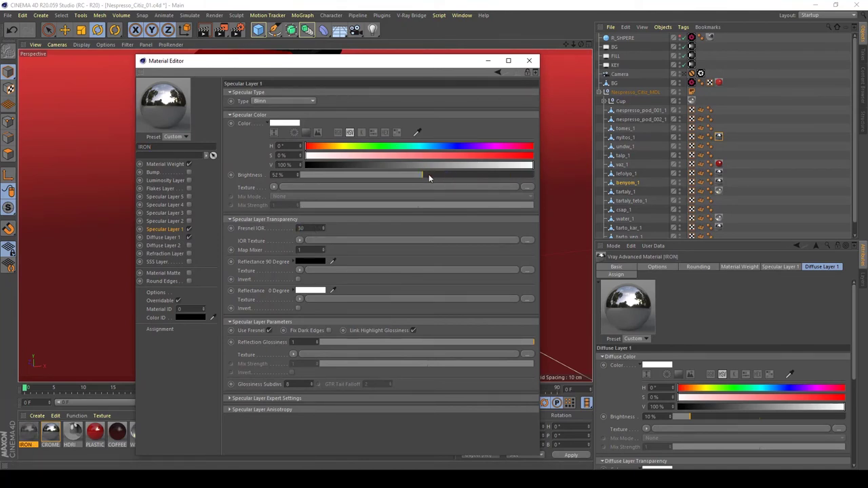
{"action": "left_click", "coordinate": [309, 229]}
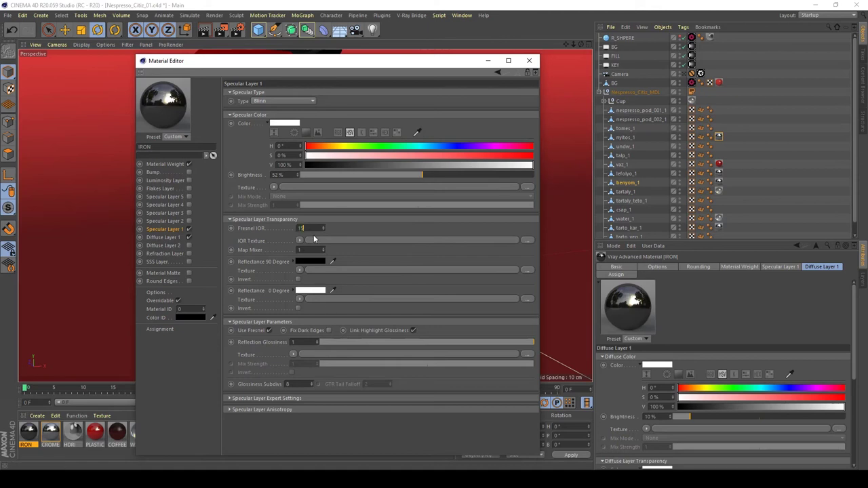
{"action": "key", "text": "Return"}
{"action": "type", "text": "7"}
{"action": "key", "text": "Return"}
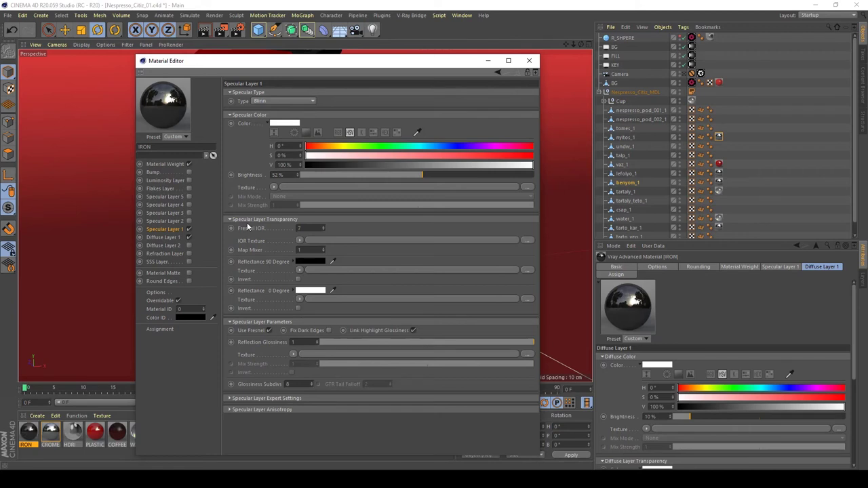
Give IRON 80% specular brightness and 0.8 reflection glossiness
{"action": "left_click", "coordinate": [278, 175]}
{"action": "type", "text": "72"}
{"action": "key", "text": "Return"}
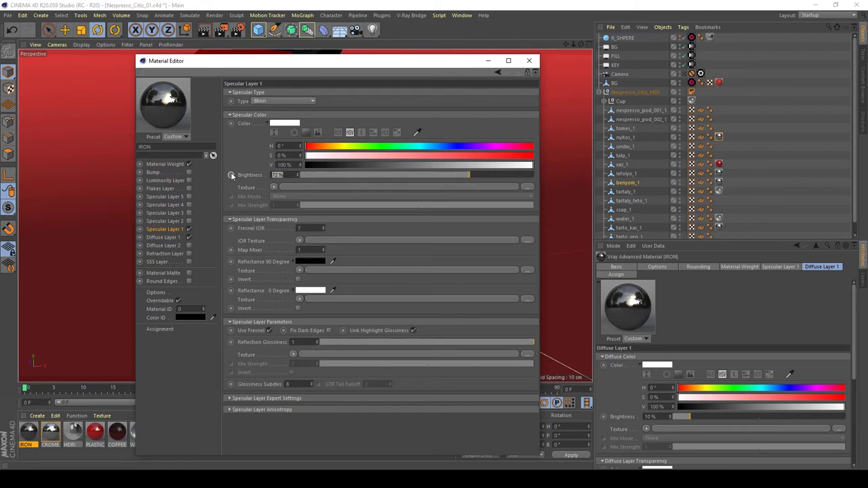
{"action": "type", "text": "80"}
{"action": "key", "text": "Return"}
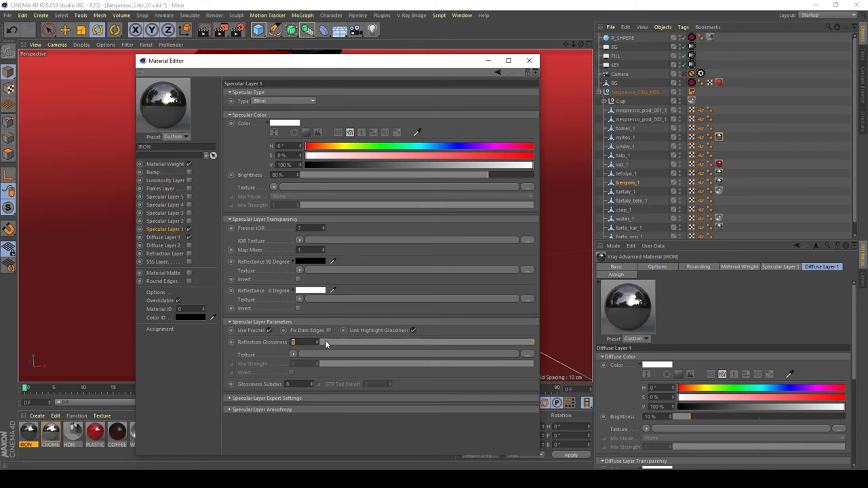
{"action": "type", "text": "0.8"}
{"action": "key", "text": "Return"}
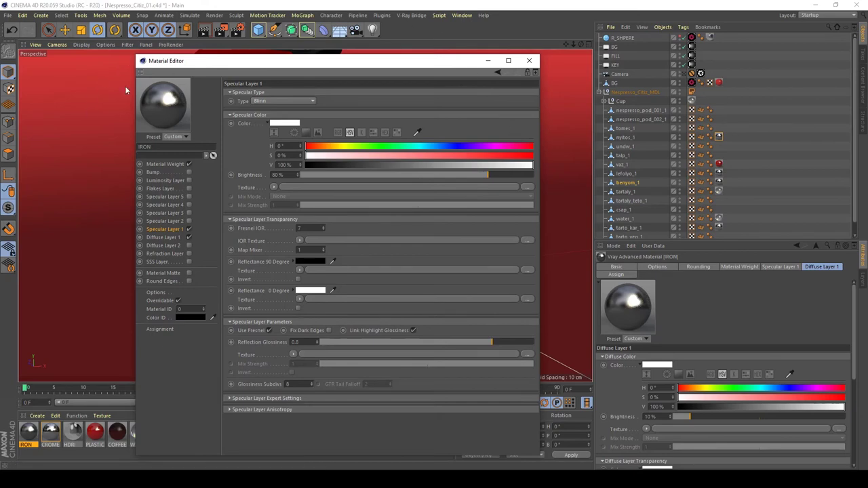
{"action": "left_click", "coordinate": [526, 64]}
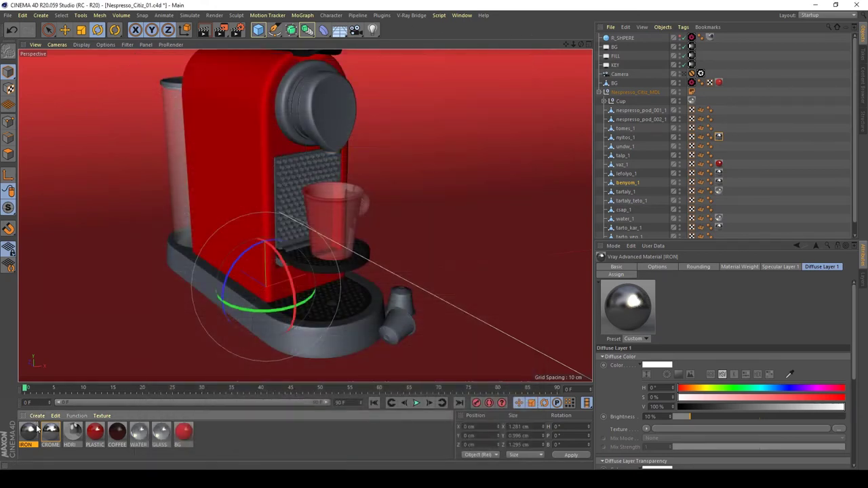
Apply IRON to the front grille and duplicate PLASTIC into a new PLASTIC_02 material
{"action": "left_click_drag", "start_coordinate": [280, 186], "coordinate": [280, 187]}
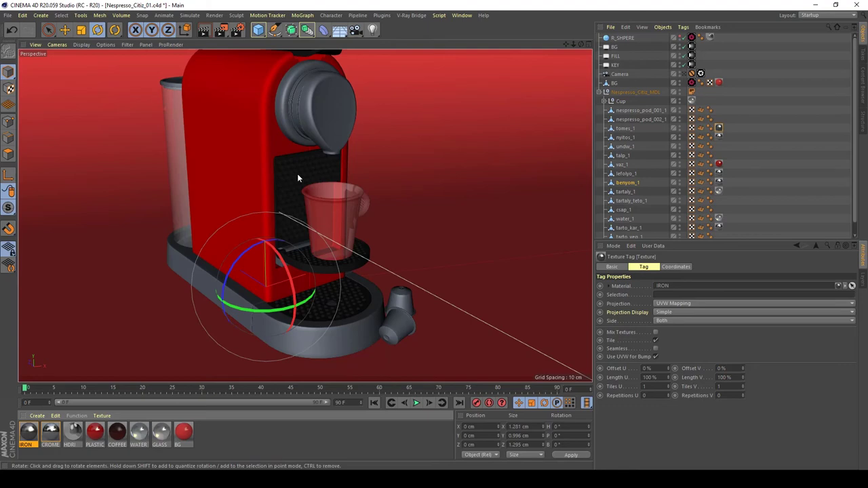
{"action": "left_click_drag", "start_coordinate": [297, 174], "coordinate": [327, 195], "text": "alt"}
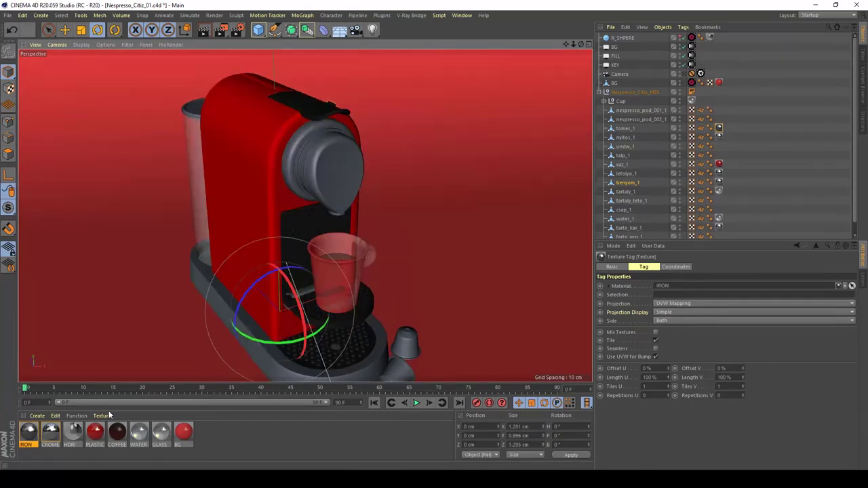
{"action": "left_click", "coordinate": [37, 416]}
{"action": "left_click", "coordinate": [100, 442]}
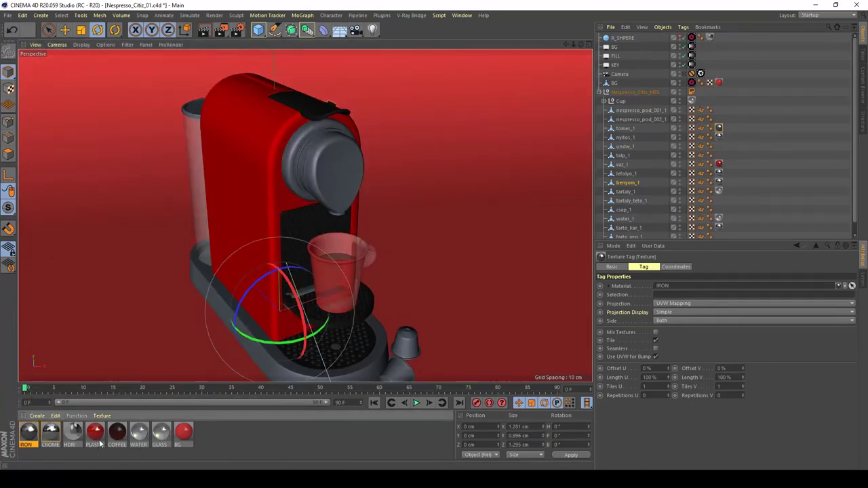
{"action": "left_click_drag", "start_coordinate": [100, 442], "coordinate": [28, 437], "text": "ctrl"}
Set PLASTIC_02's diffuse colour to neutral dark grey: H 0, S 0%, V 15%
{"action": "double_click", "coordinate": [29, 434]}
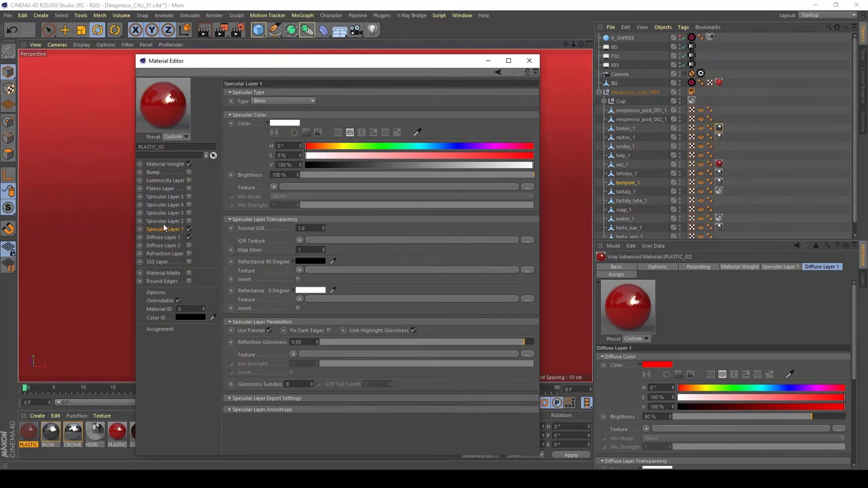
{"action": "left_click", "coordinate": [173, 238]}
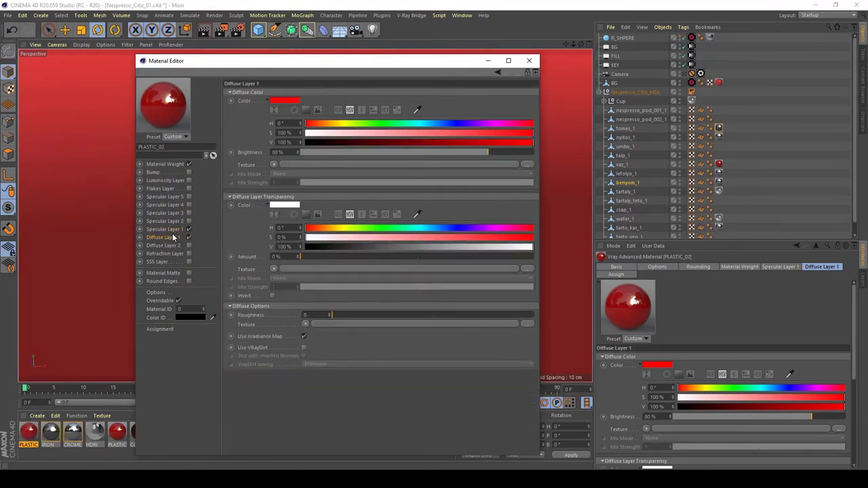
{"action": "left_click", "coordinate": [309, 142]}
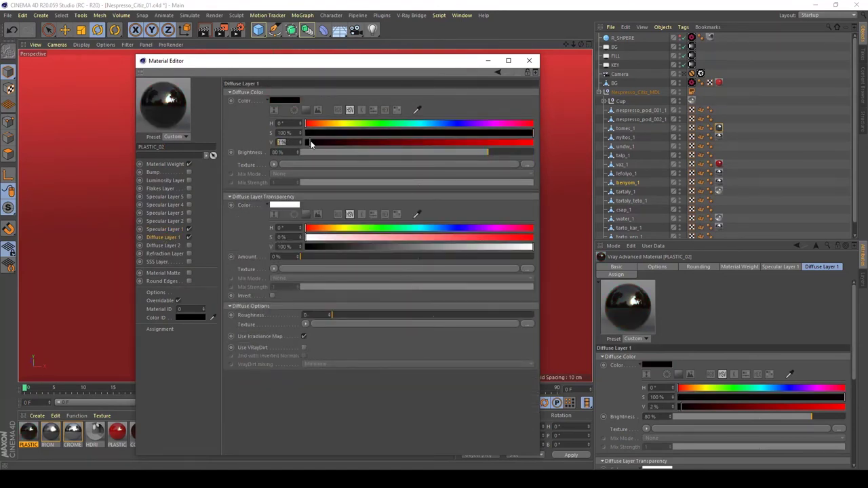
{"action": "left_click_drag", "start_coordinate": [309, 142], "coordinate": [326, 145]}
{"action": "left_click", "coordinate": [309, 132]}
{"action": "left_click", "coordinate": [300, 133]}
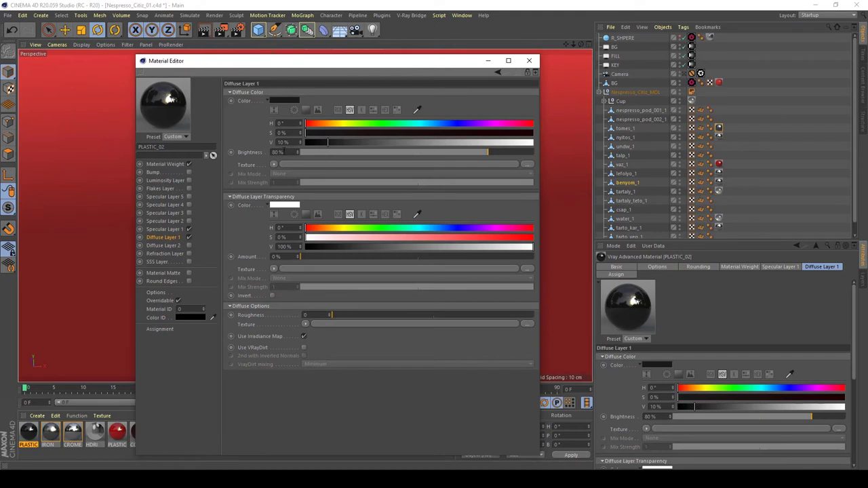
{"action": "left_click", "coordinate": [285, 142]}
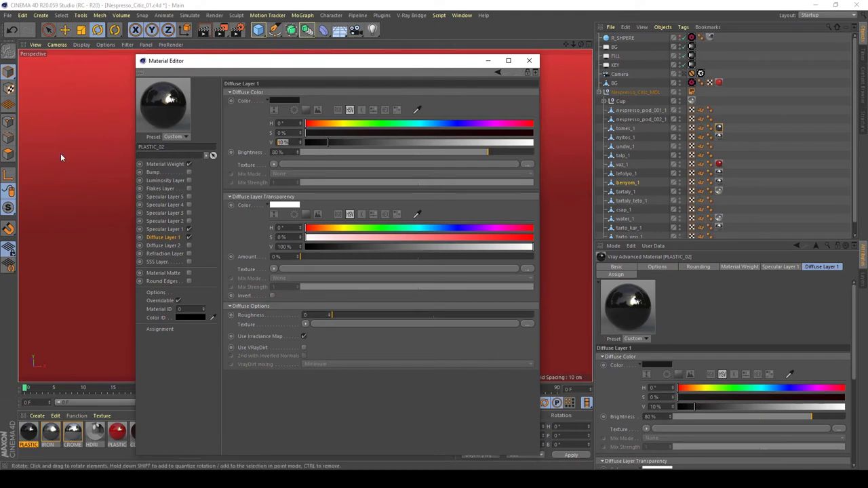
{"action": "type", "text": "15"}
{"action": "key", "text": "Return"}
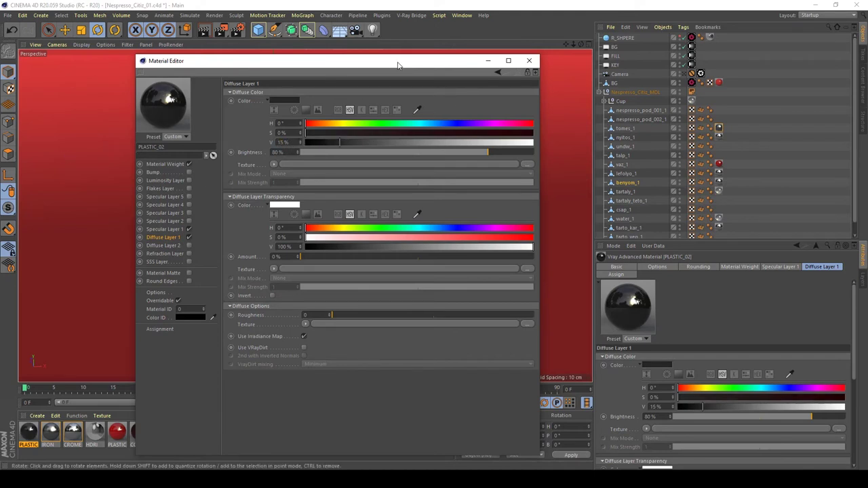
{"action": "left_click", "coordinate": [527, 62]}
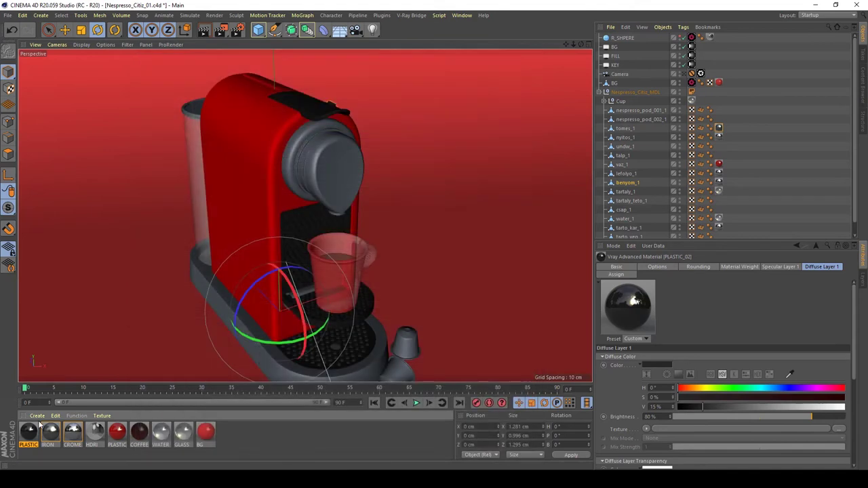
Apply the black PLASTIC_02 material to the brewing head
{"action": "left_click", "coordinate": [298, 156]}
{"action": "left_click_drag", "start_coordinate": [300, 157], "coordinate": [320, 203], "text": "alt"}
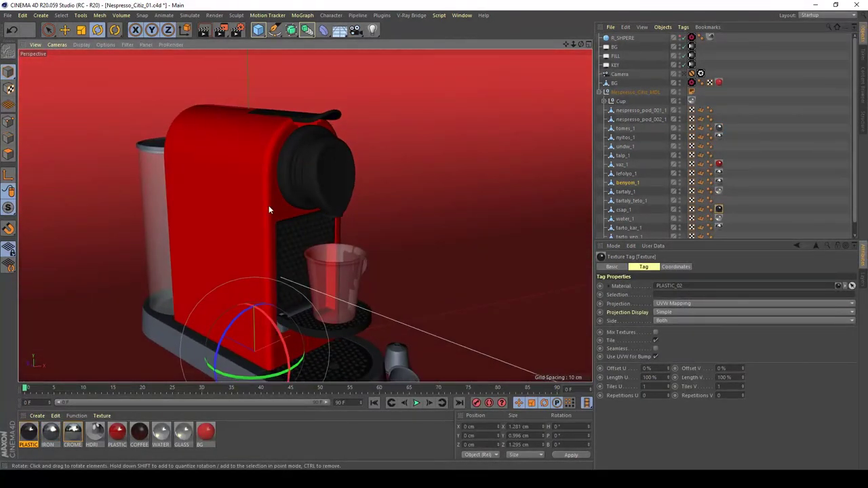
{"action": "left_click_drag", "start_coordinate": [269, 210], "coordinate": [289, 232], "text": "alt"}
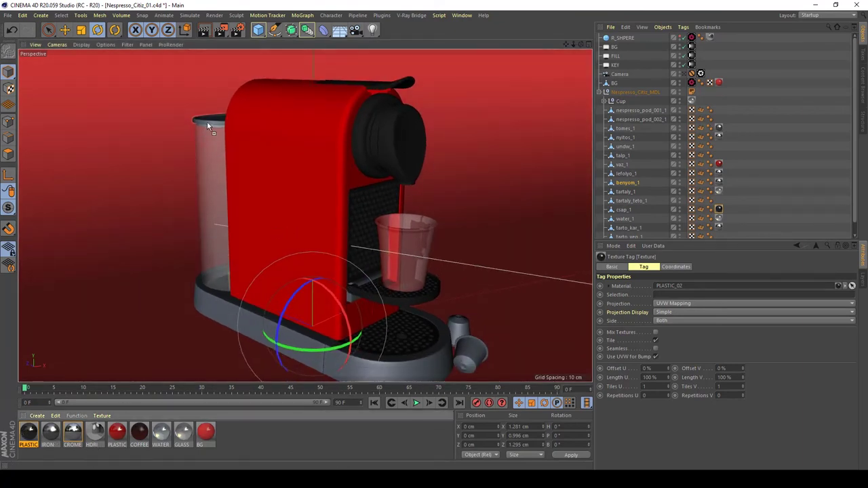
{"action": "middle_click_drag", "start_coordinate": [259, 291], "coordinate": [258, 227], "text": "alt"}
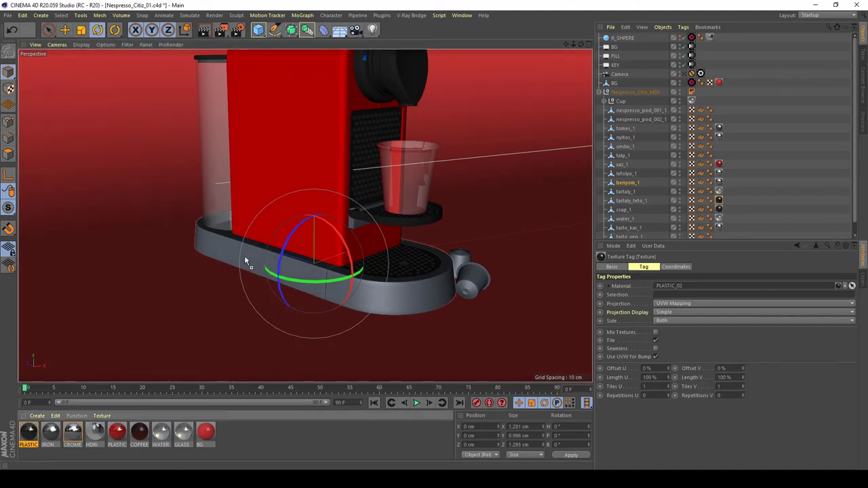
{"action": "left_click_drag", "start_coordinate": [246, 262], "coordinate": [386, 336], "text": "alt"}
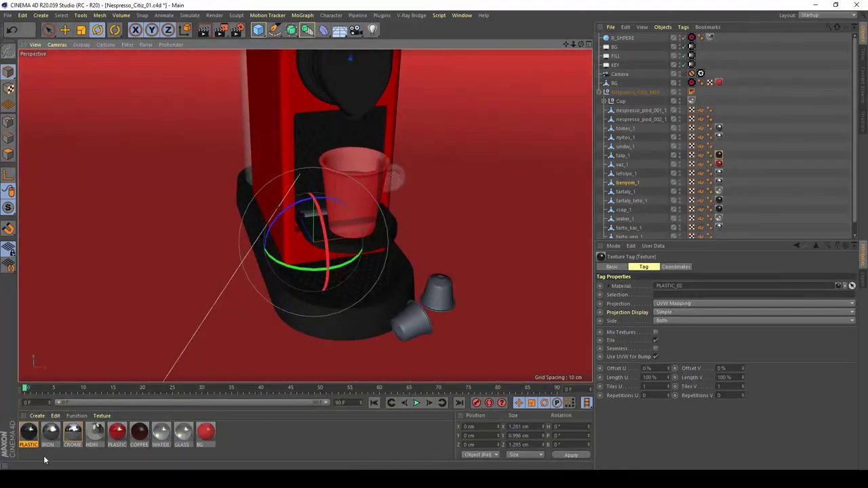
Drag PLASTIC_02 onto the machine's base
{"action": "left_click_drag", "start_coordinate": [25, 436], "coordinate": [314, 216]}
{"action": "left_click_drag", "start_coordinate": [290, 331], "coordinate": [283, 252], "text": "alt"}
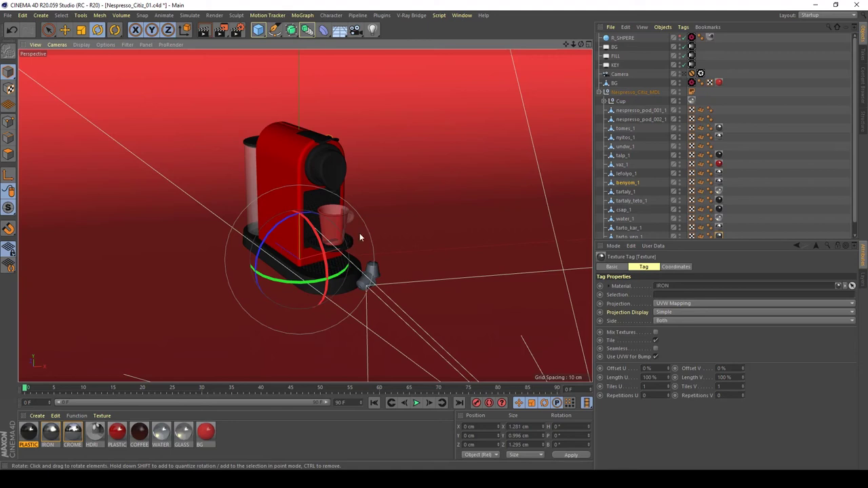
Orbit around the machine base and select the undw_1 object
{"action": "left_click_drag", "start_coordinate": [399, 300], "coordinate": [358, 294], "text": "alt"}
{"action": "scroll", "coordinate": [358, 264], "scroll_direction": "up", "scroll_amount": 8}
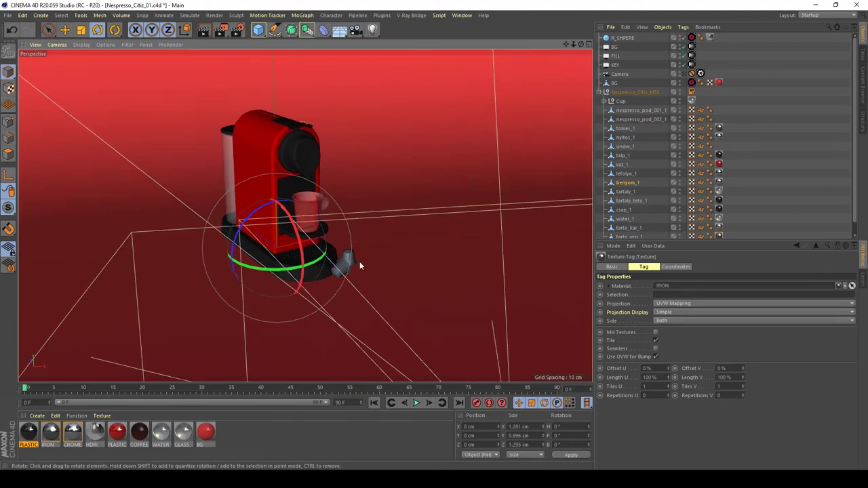
{"action": "left_click_drag", "start_coordinate": [425, 306], "coordinate": [219, 270], "text": "alt"}
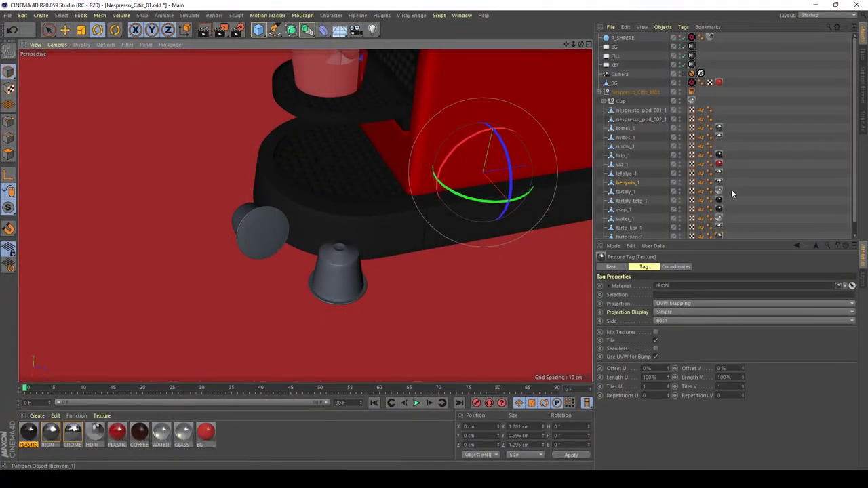
{"action": "scroll", "coordinate": [730, 190], "scroll_direction": "down", "scroll_amount": 1}
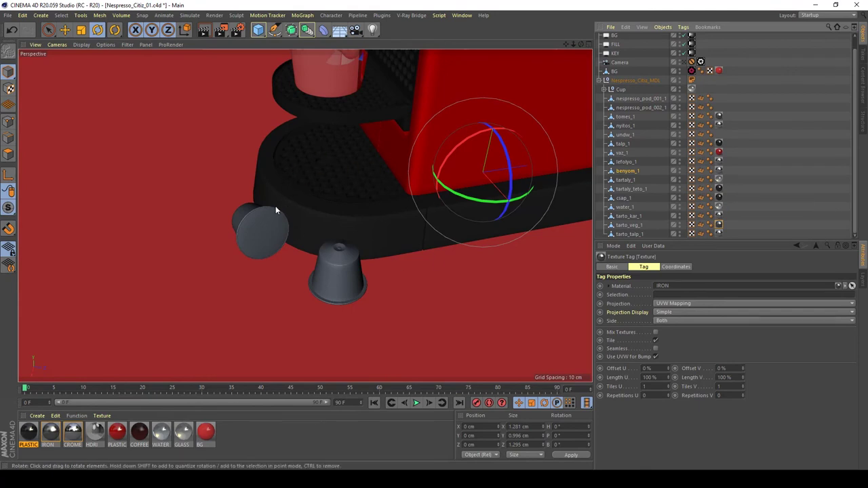
{"action": "left_click", "coordinate": [340, 269]}
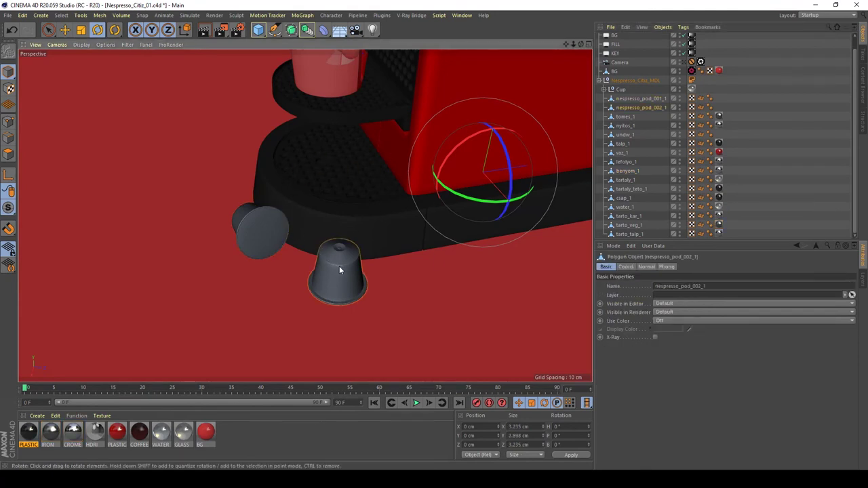
{"action": "left_click", "coordinate": [626, 135]}
Apply the red PLASTIC material to undw_1 and save the scene
{"action": "scroll", "coordinate": [302, 229], "scroll_direction": "down", "scroll_amount": 5}
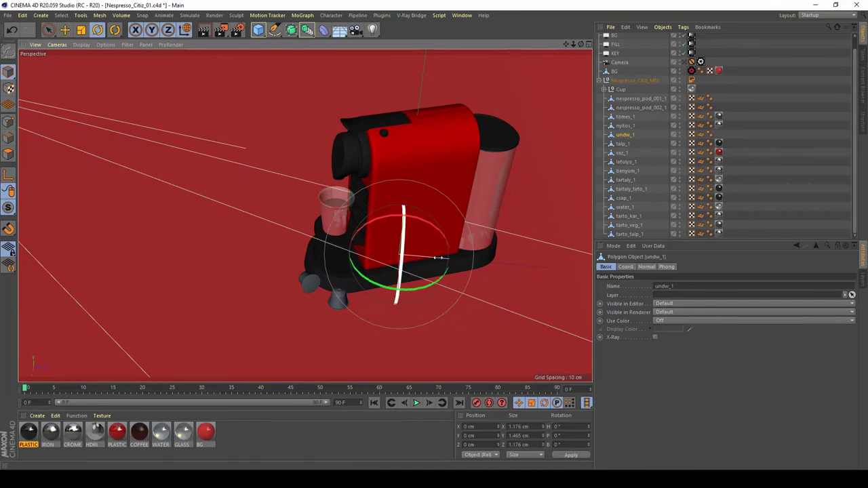
{"action": "key", "text": "e"}
{"action": "left_click_drag", "start_coordinate": [465, 242], "coordinate": [290, 255]}
{"action": "key", "text": "ctrl+z"}
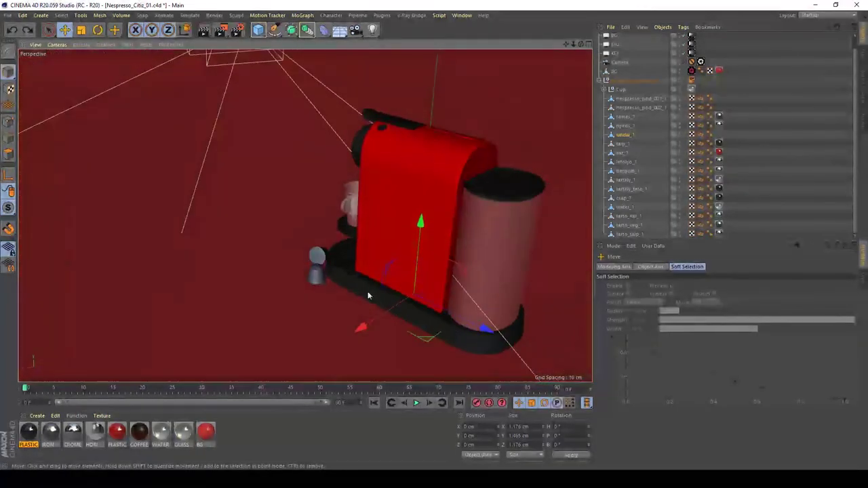
{"action": "scroll", "coordinate": [522, 324], "scroll_direction": "up", "scroll_amount": 5}
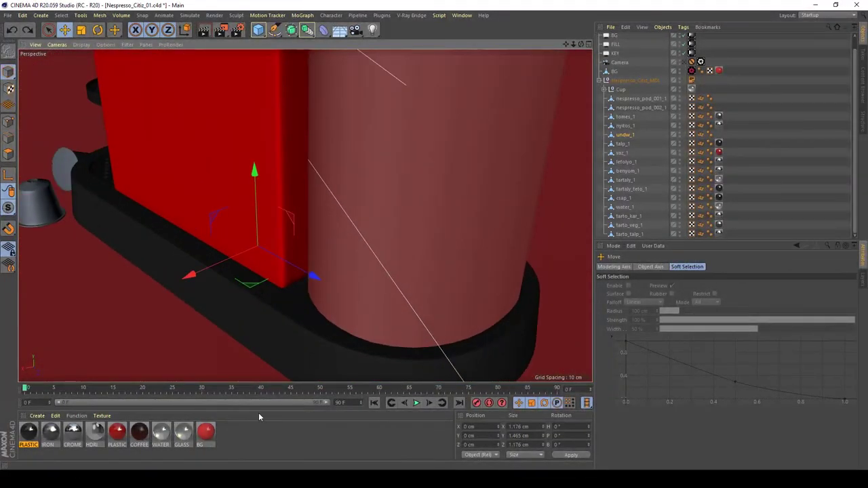
{"action": "left_click_drag", "start_coordinate": [116, 432], "coordinate": [634, 136]}
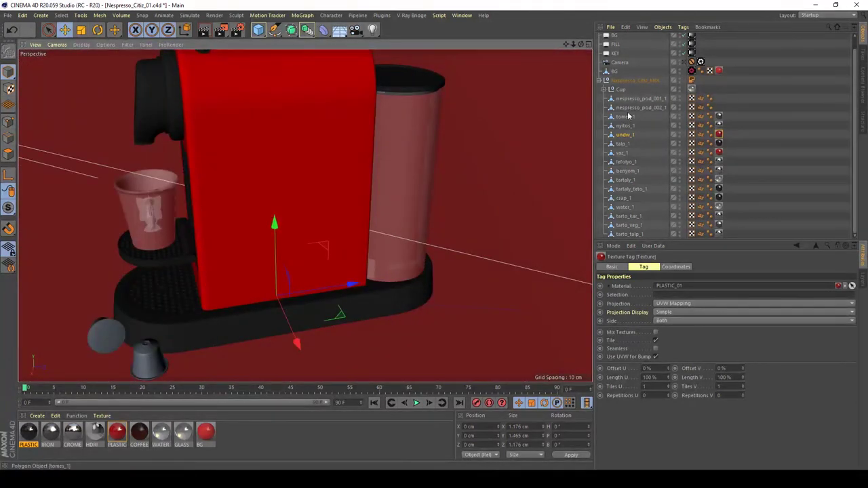
{"action": "left_click", "coordinate": [640, 98]}
{"action": "key", "text": "ctrl+s"}
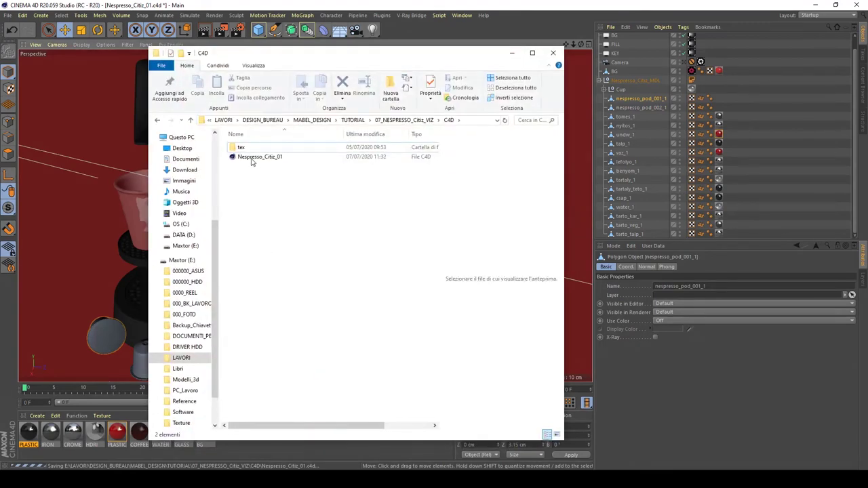
Open the project's tex folder with the capsule, metal and plastic texture images
{"action": "left_click", "coordinate": [248, 150]}
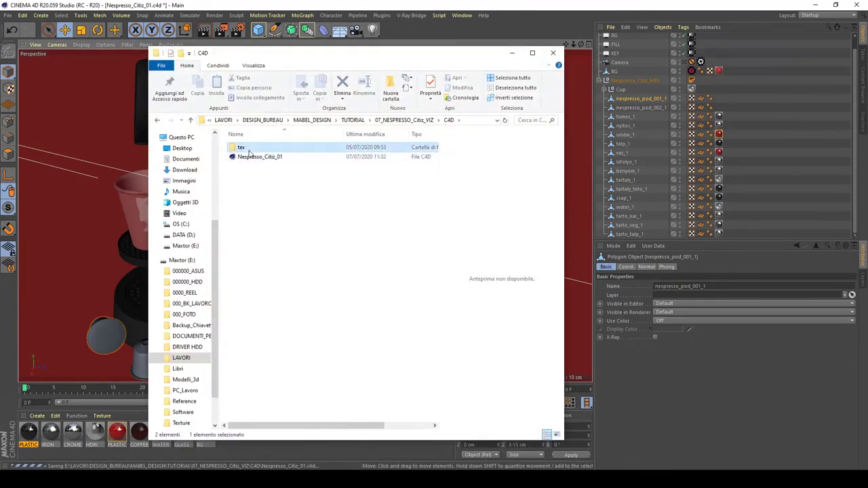
{"action": "double_click", "coordinate": [248, 149]}
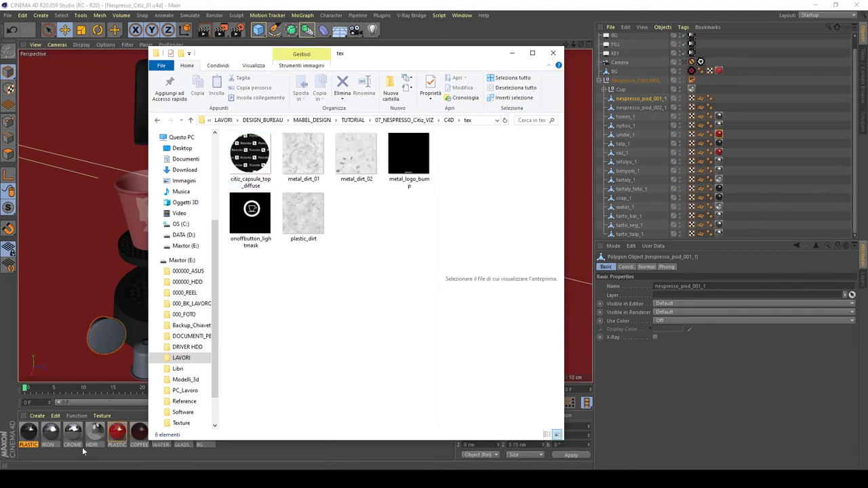
{"action": "left_click", "coordinate": [37, 416]}
{"action": "mouse_move", "coordinate": [63, 320]}
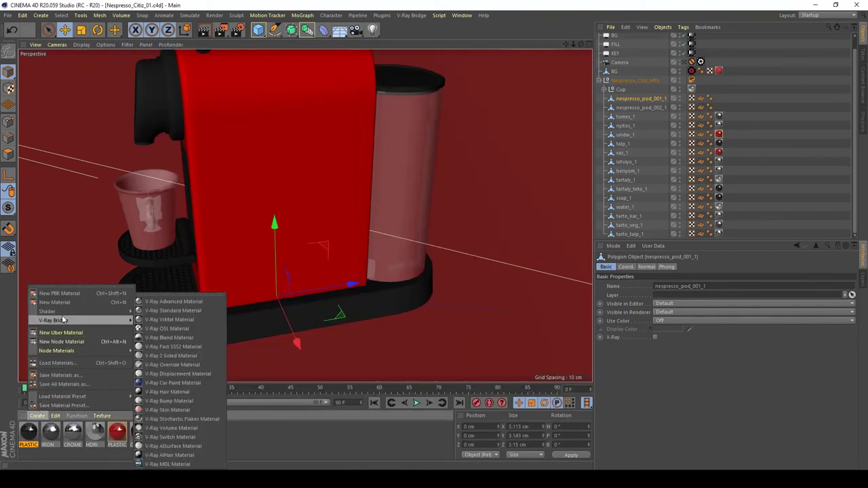
Create a V-Ray Advanced Material and name it POD_01
{"action": "left_click", "coordinate": [176, 302]}
{"action": "double_click", "coordinate": [32, 434]}
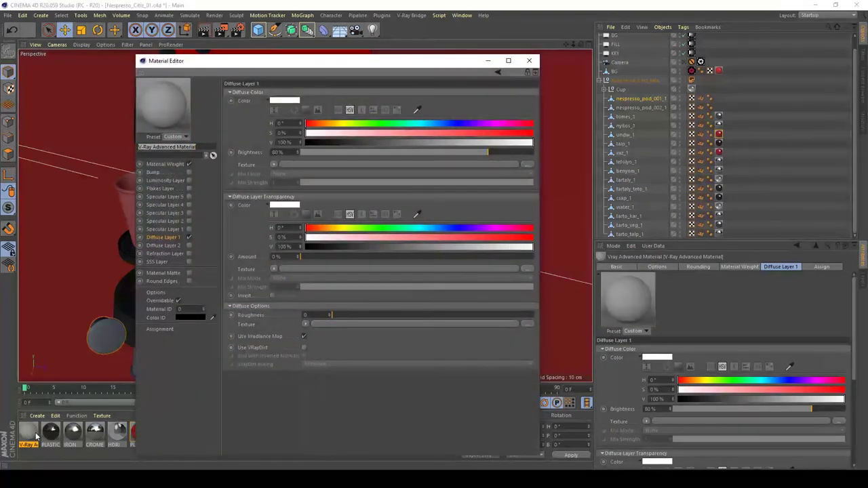
{"action": "type", "text": "PCD"}
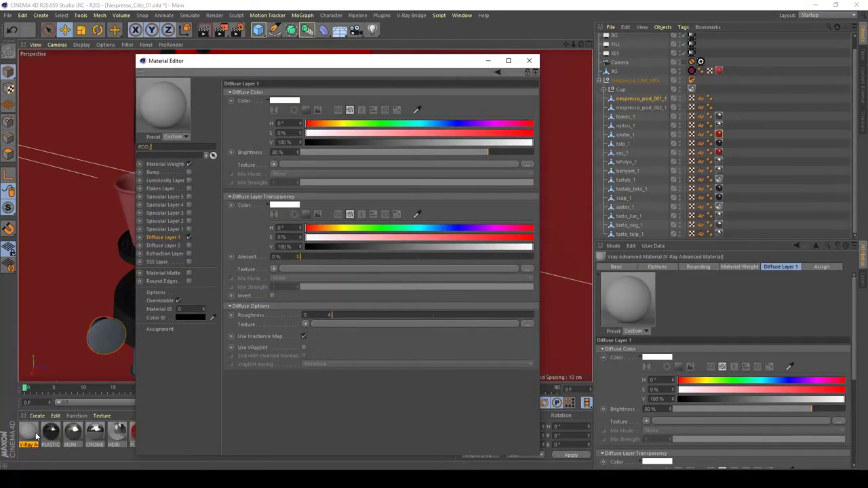
{"action": "type", "text": "_01"}
{"action": "key", "text": "Return"}
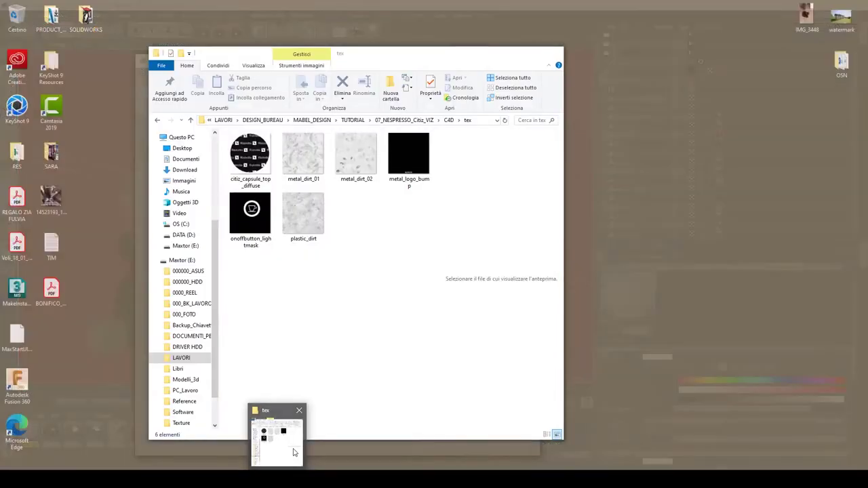
Load citiz_capsule_top_diffuse.jpg from the tex folder into Diffuse Layer 1's texture
{"action": "left_click", "coordinate": [291, 450]}
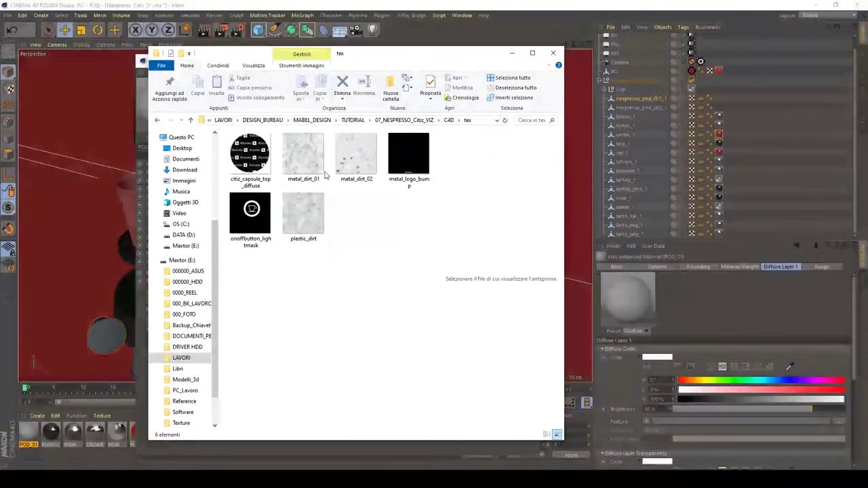
{"action": "left_click_drag", "start_coordinate": [397, 51], "coordinate": [617, 76]}
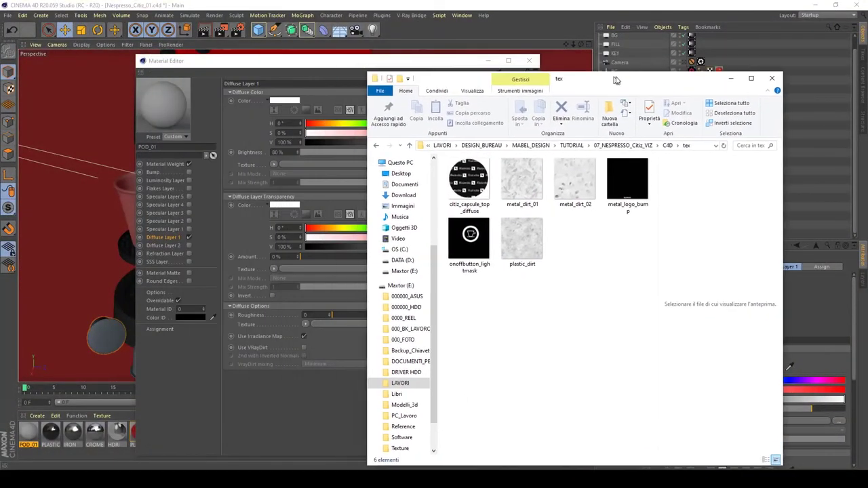
{"action": "left_click", "coordinate": [475, 185]}
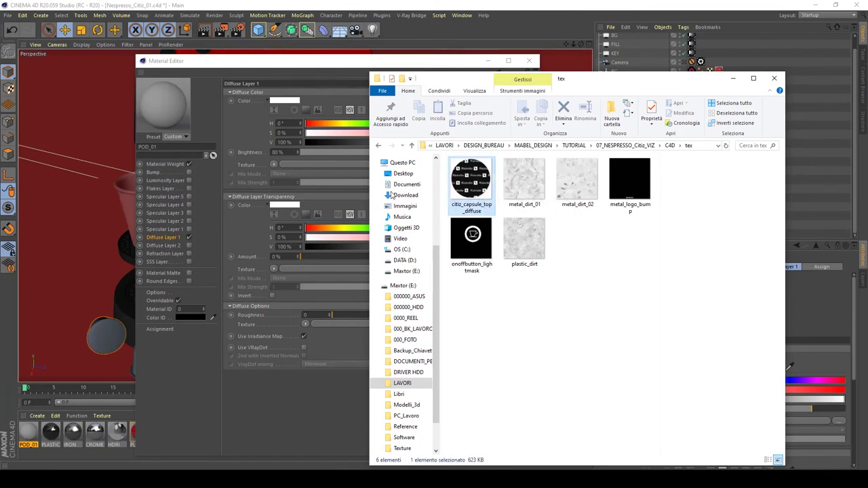
{"action": "left_click_drag", "start_coordinate": [297, 162], "coordinate": [297, 164]}
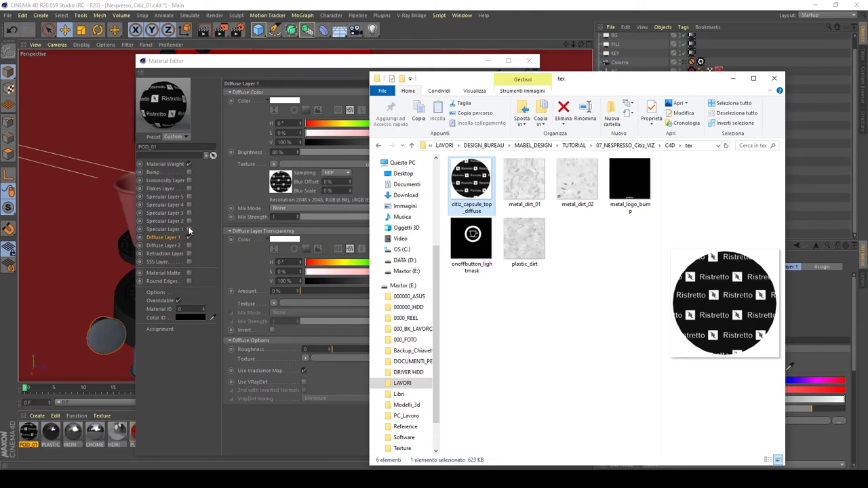
{"action": "right_click", "coordinate": [258, 166]}
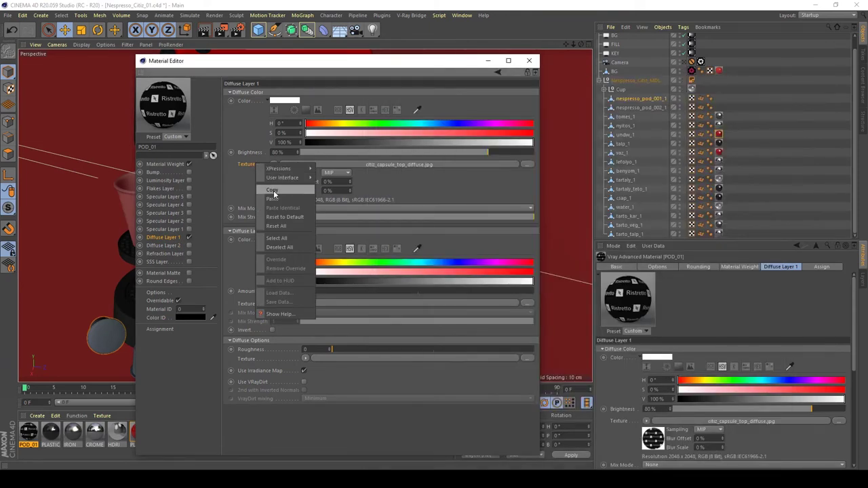
Copy the capsule diffuse texture into Specular Layer 1's texture slot
{"action": "left_click", "coordinate": [274, 194]}
{"action": "left_click", "coordinate": [165, 229]}
{"action": "right_click", "coordinate": [254, 195]}
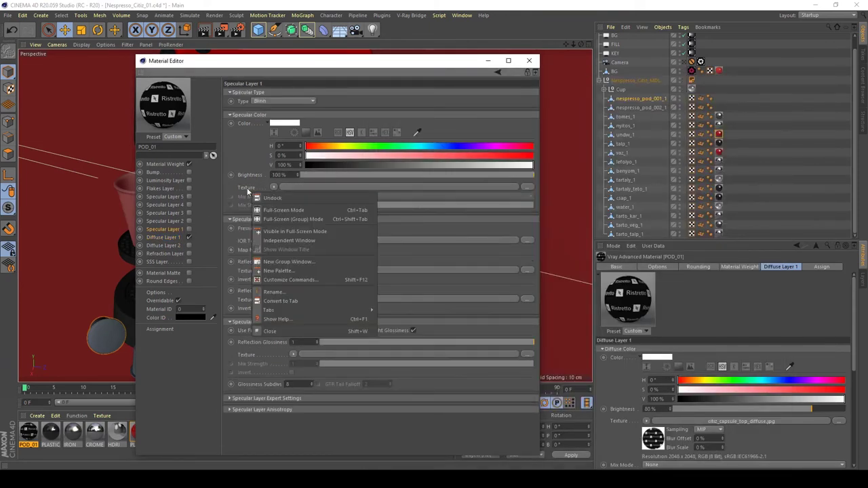
{"action": "key", "text": "Escape"}
{"action": "right_click", "coordinate": [250, 188]}
{"action": "left_click", "coordinate": [266, 224]}
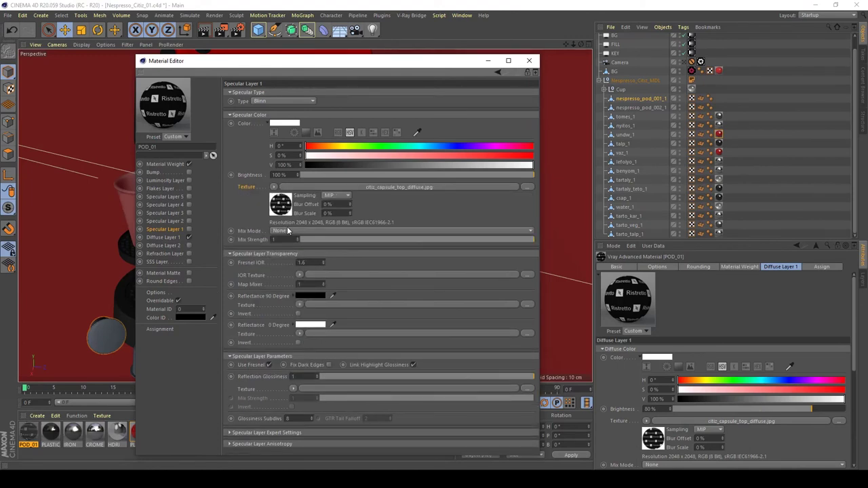
Enable Specular Layer 1 with Fresnel IOR 5 and mix strength lowered to 0.9
{"action": "left_click", "coordinate": [190, 230]}
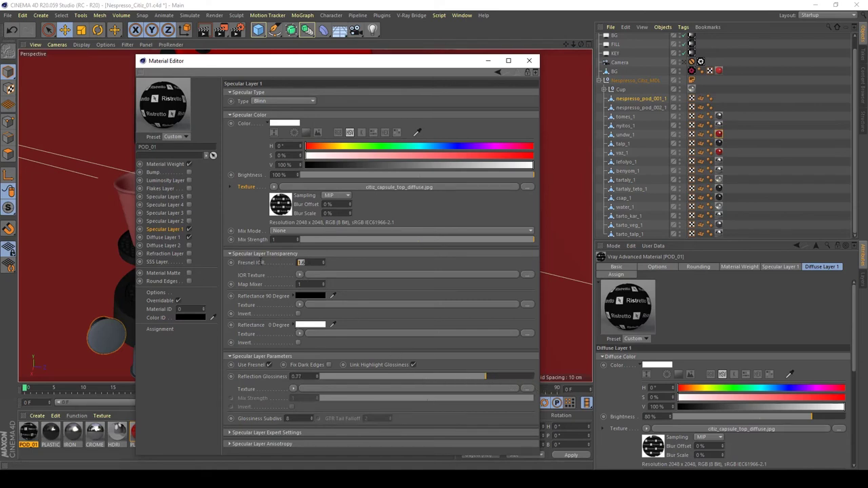
{"action": "type", "text": "5"}
{"action": "key", "text": "Return"}
{"action": "left_click_drag", "start_coordinate": [502, 247], "coordinate": [485, 244]}
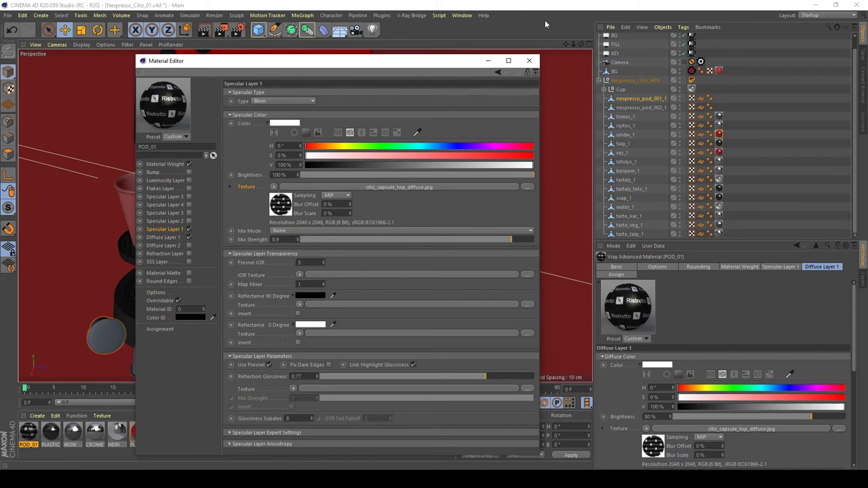
{"action": "left_click", "coordinate": [529, 61]}
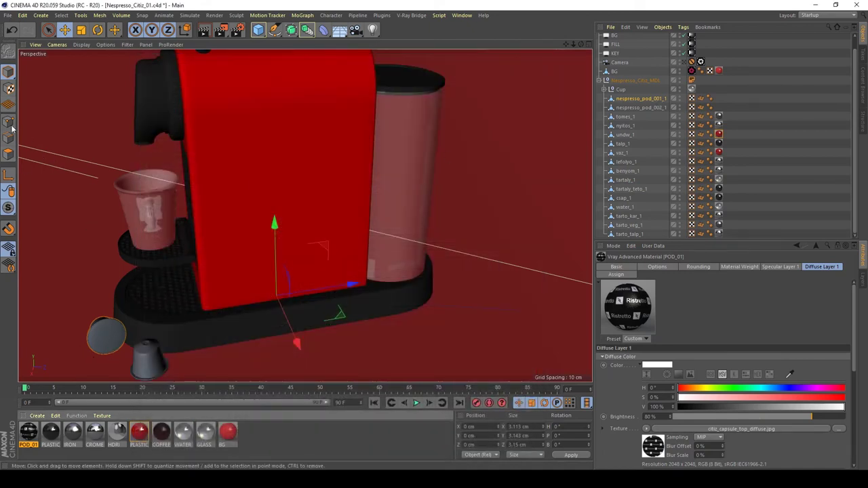
Apply POD_01 to the lying coffee pod and orbit around it
{"action": "left_click", "coordinate": [106, 335]}
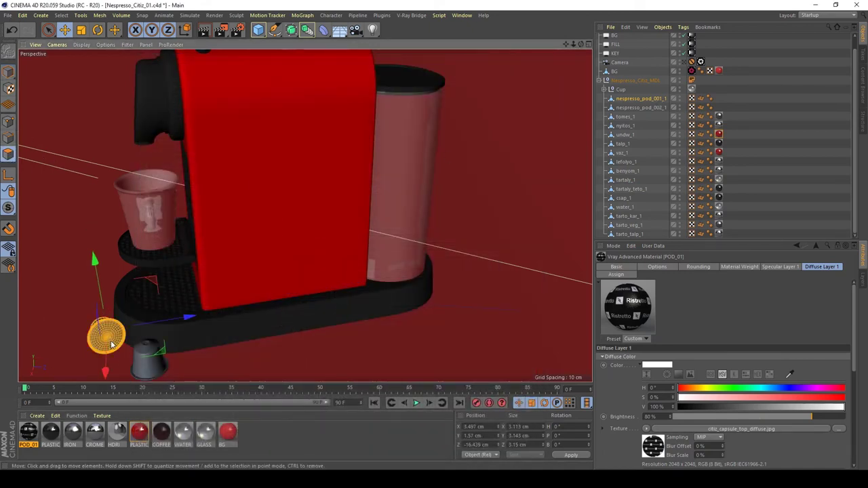
{"action": "middle_click_drag", "start_coordinate": [106, 335], "coordinate": [190, 260], "text": "alt"}
{"action": "scroll", "coordinate": [190, 259], "scroll_direction": "up", "scroll_amount": 3}
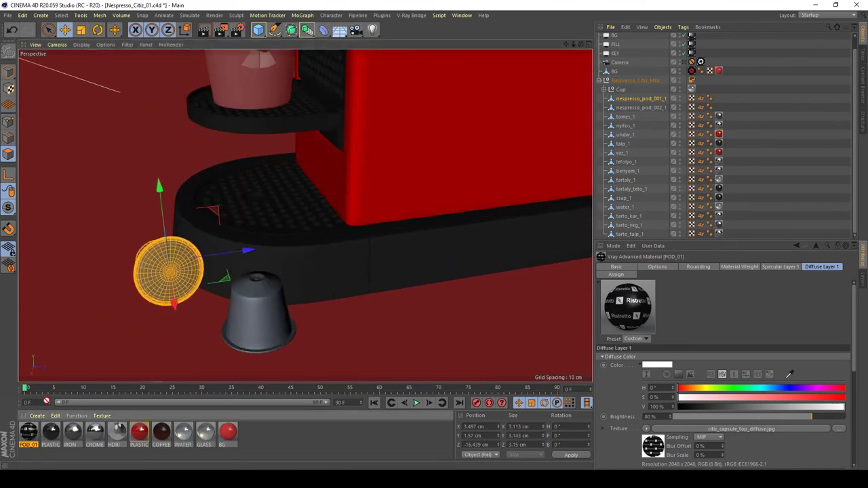
{"action": "mouse_move", "coordinate": [178, 278]}
{"action": "left_mouse_down"}
{"action": "mouse_move", "coordinate": [176, 288]}
{"action": "mouse_move", "coordinate": [273, 245]}
{"action": "mouse_move", "coordinate": [203, 284]}
{"action": "mouse_move", "coordinate": [107, 312]}
{"action": "mouse_move", "coordinate": [129, 296]}
{"action": "mouse_move", "coordinate": [274, 263]}
{"action": "mouse_move", "coordinate": [175, 279]}
{"action": "left_mouse_up"}
{"action": "scroll", "coordinate": [175, 279], "scroll_direction": "up", "scroll_amount": 5}
{"action": "scroll", "coordinate": [242, 255], "scroll_direction": "down", "scroll_amount": 5}
{"action": "left_click_drag", "start_coordinate": [242, 255], "coordinate": [308, 211], "text": "alt"}
{"action": "scroll", "coordinate": [304, 226], "scroll_direction": "up", "scroll_amount": 3}
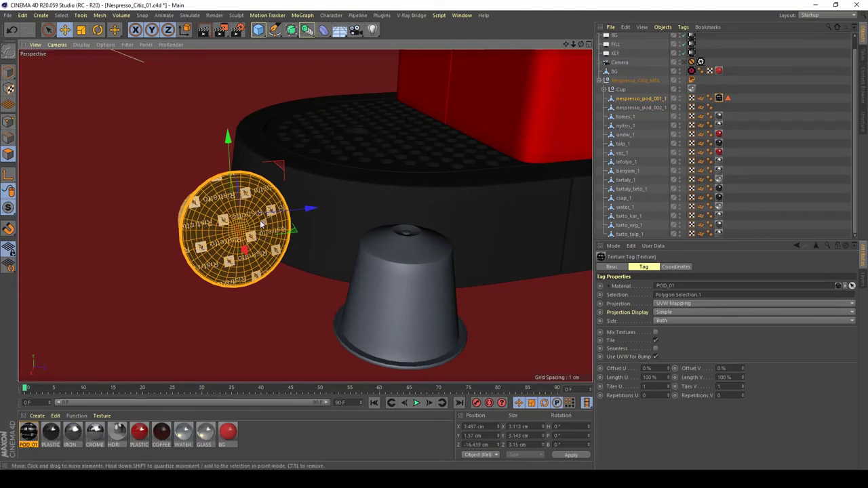
Try rotating the pod lid, undo it, and deselect the pod
{"action": "key", "text": "r"}
{"action": "key", "text": "e"}
{"action": "key", "text": "r"}
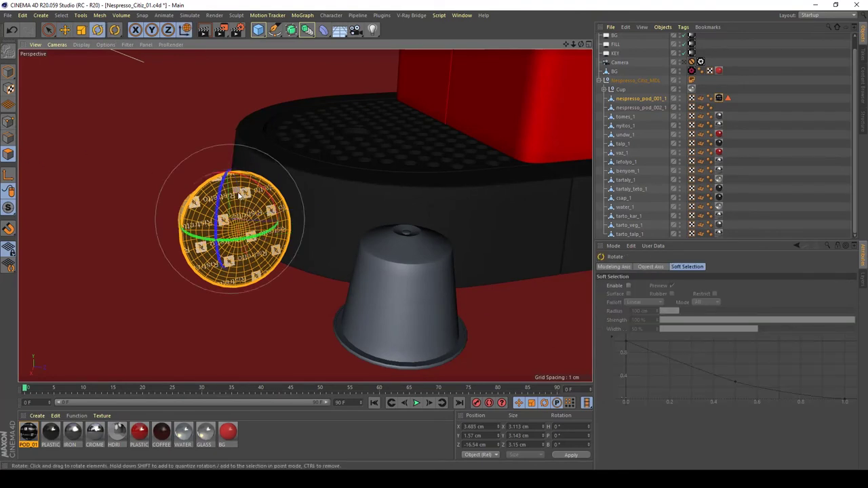
{"action": "left_click_drag", "start_coordinate": [209, 181], "coordinate": [271, 160]}
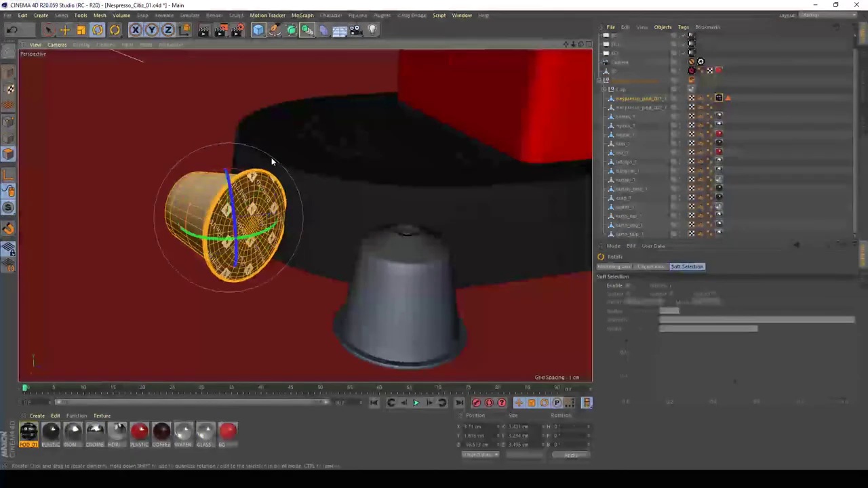
{"action": "key", "text": "ctrl+z"}
{"action": "left_click", "coordinate": [754, 211]}
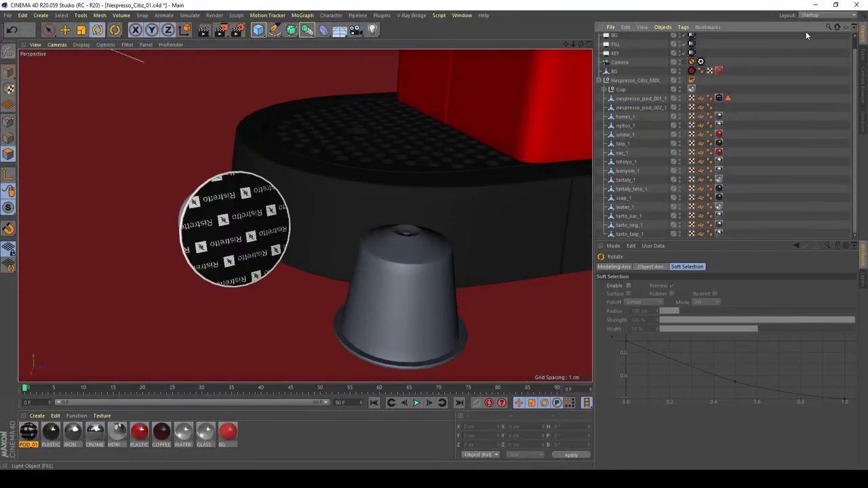
{"action": "left_click", "coordinate": [822, 15]}
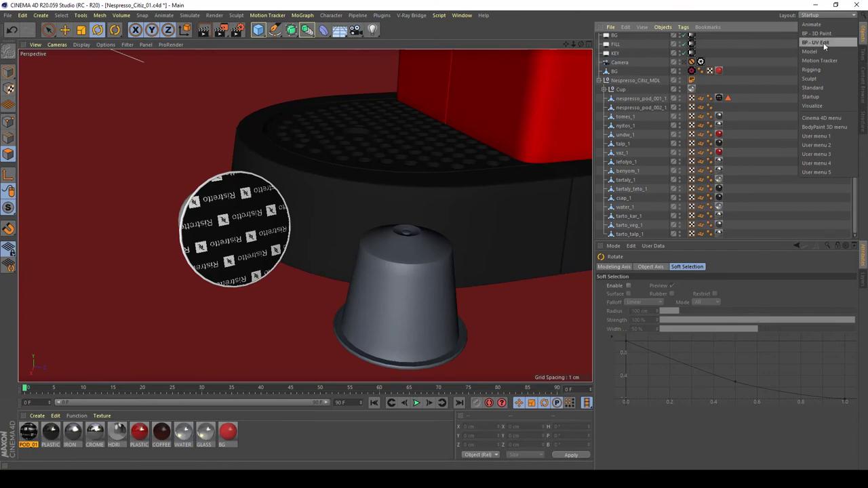
In the BP - UV Edit layout, rotate the pod lid's UVs by 180°
{"action": "left_click", "coordinate": [823, 42]}
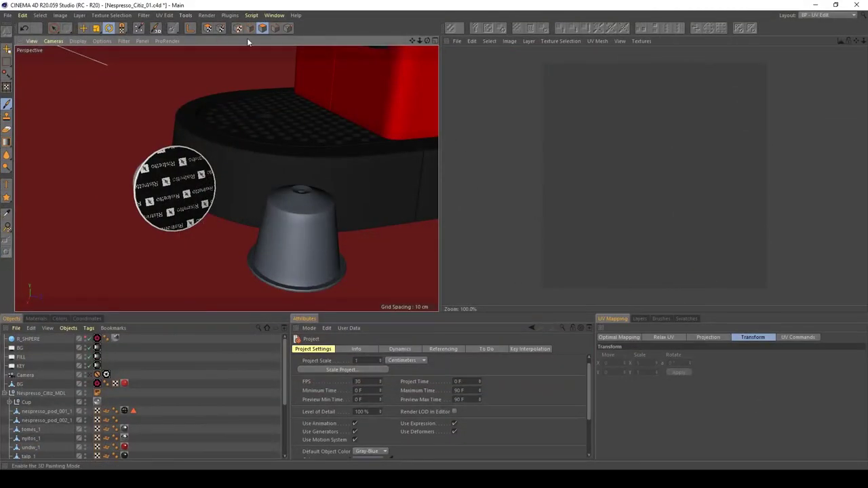
{"action": "left_click", "coordinate": [125, 411]}
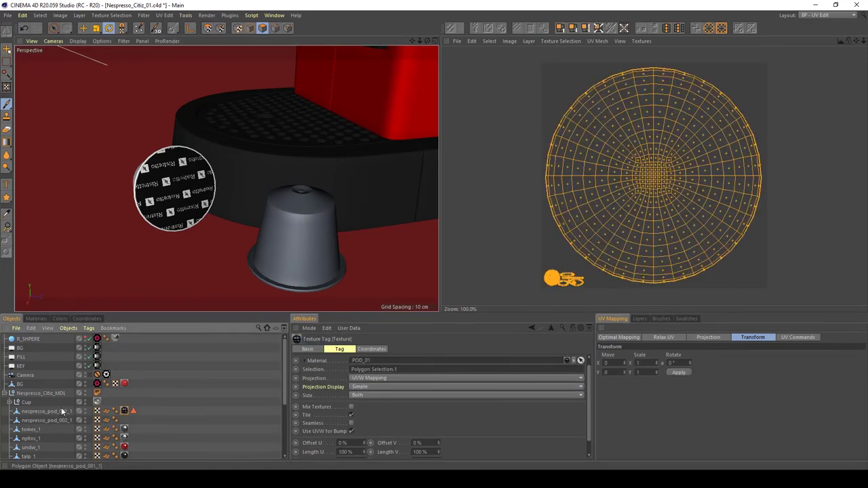
{"action": "left_click", "coordinate": [176, 411]}
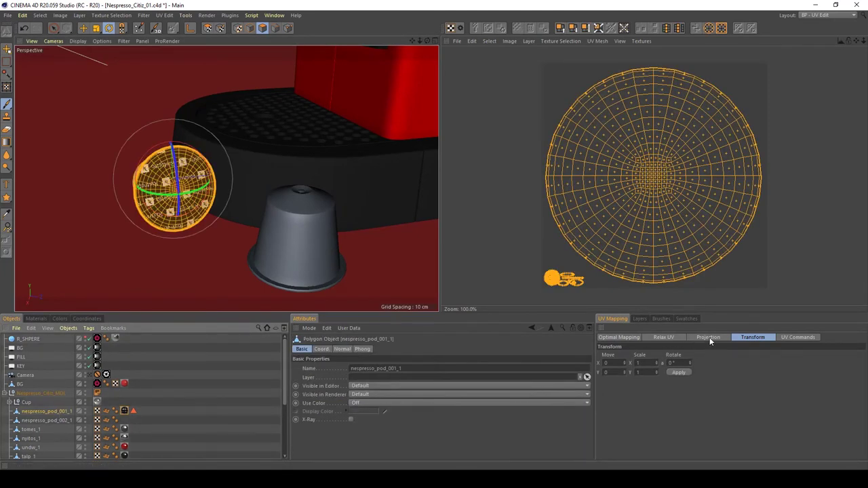
{"action": "left_click", "coordinate": [673, 363]}
{"action": "type", "text": "180"}
{"action": "key", "text": "Return"}
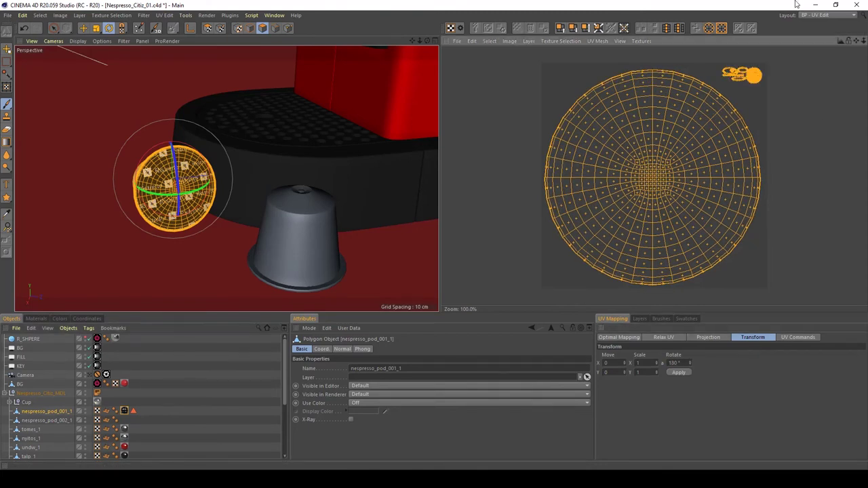
Deselect all UV polygons with rectangle selection and return to polygon mode
{"action": "left_click", "coordinate": [813, 15]}
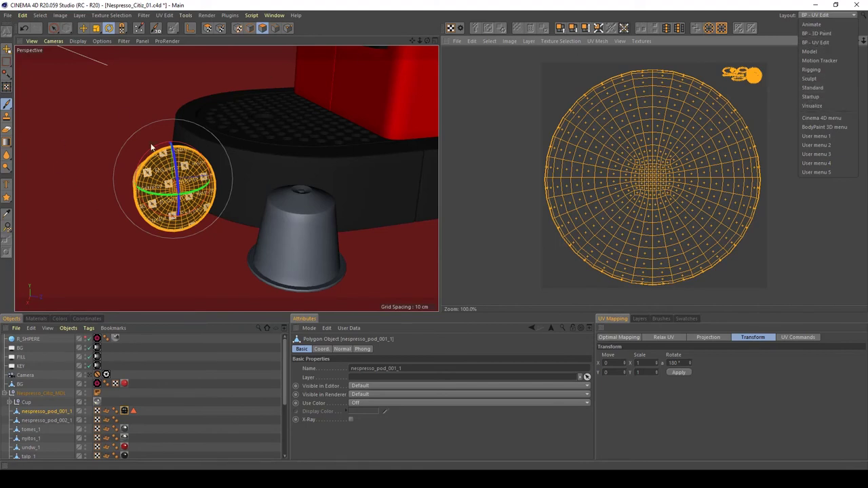
{"action": "left_click", "coordinate": [758, 59]}
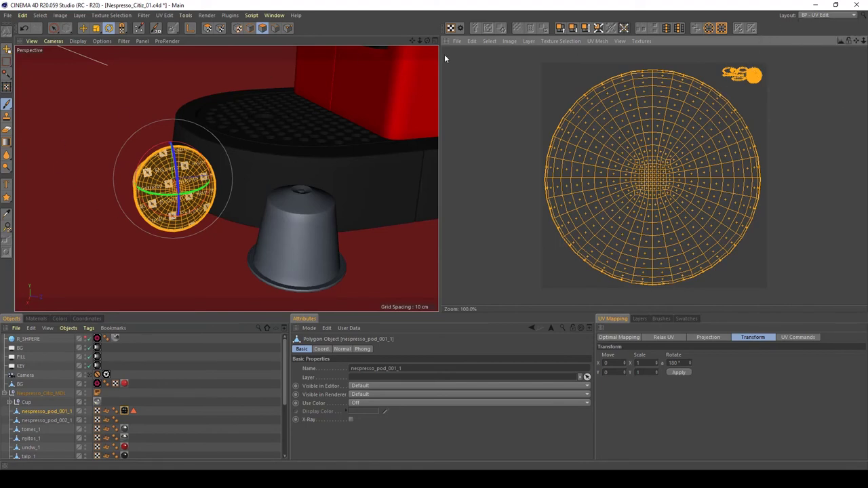
{"action": "key", "text": "9"}
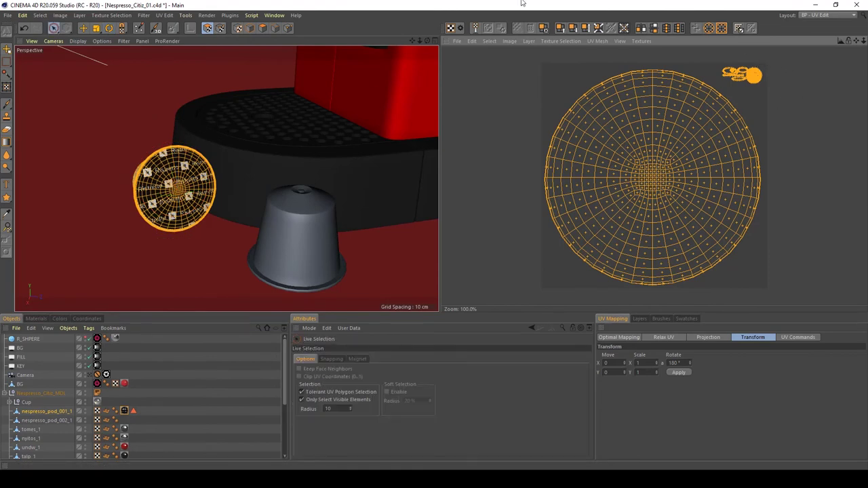
{"action": "left_click_drag", "start_coordinate": [54, 27], "coordinate": [69, 47]}
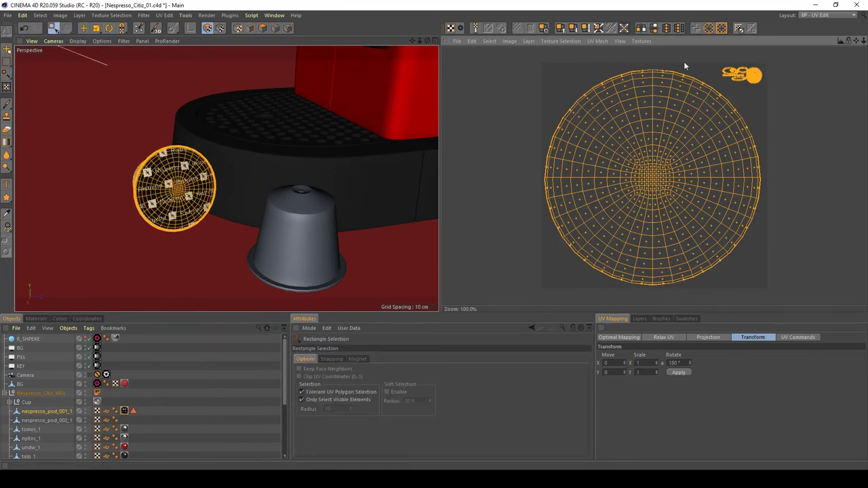
{"action": "left_click_drag", "start_coordinate": [772, 66], "coordinate": [721, 90]}
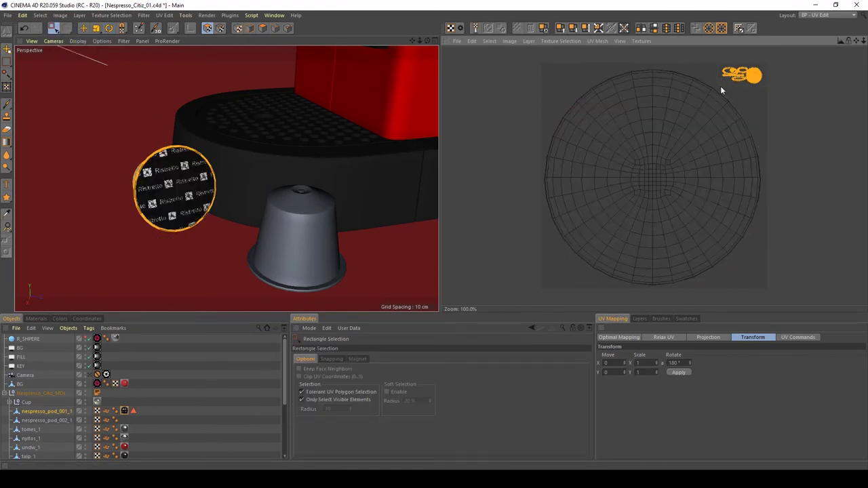
{"action": "left_click", "coordinate": [262, 28]}
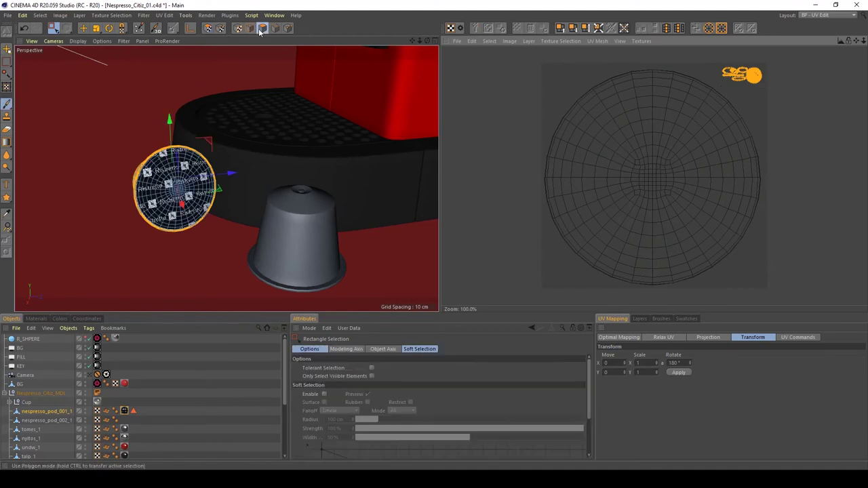
{"action": "left_click", "coordinate": [826, 14]}
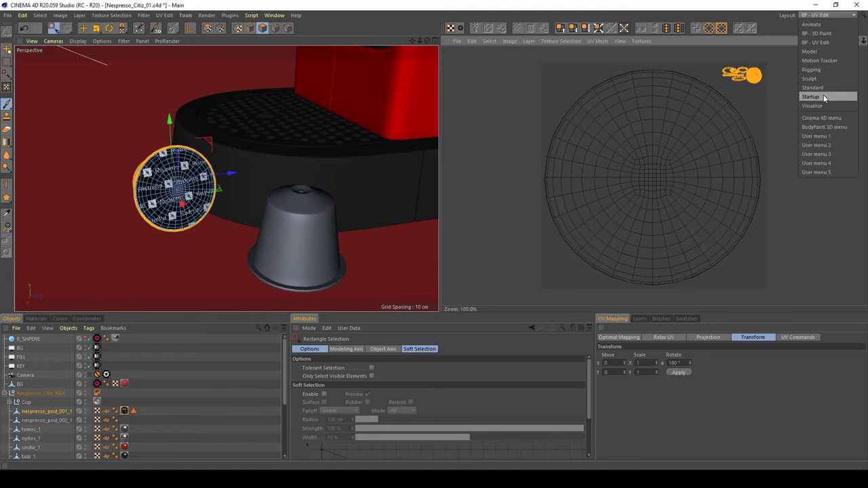
Return to the Startup layout, orbit around the pod, and duplicate POD_01
{"action": "left_click", "coordinate": [825, 98]}
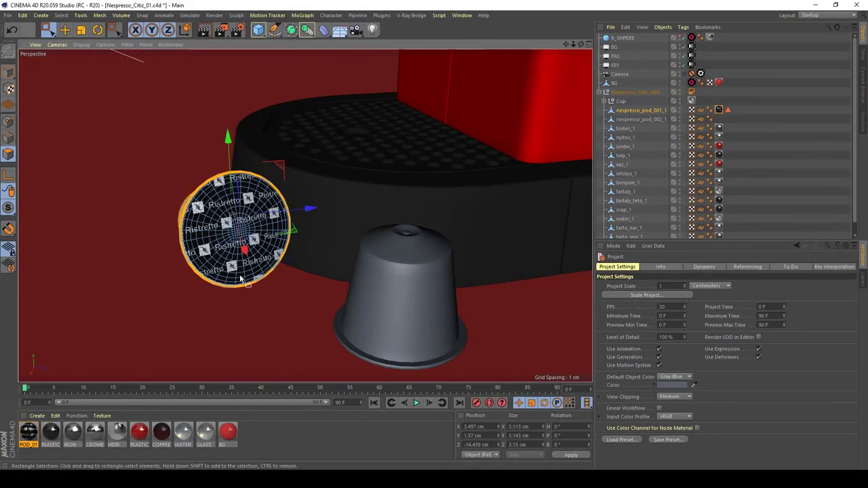
{"action": "scroll", "coordinate": [730, 146], "scroll_direction": "down", "scroll_amount": 1}
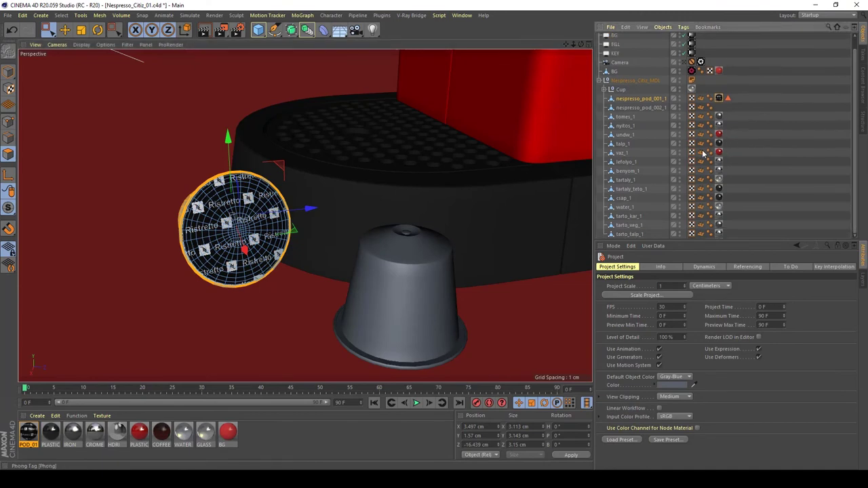
{"action": "scroll", "coordinate": [703, 153], "scroll_direction": "up", "scroll_amount": 1}
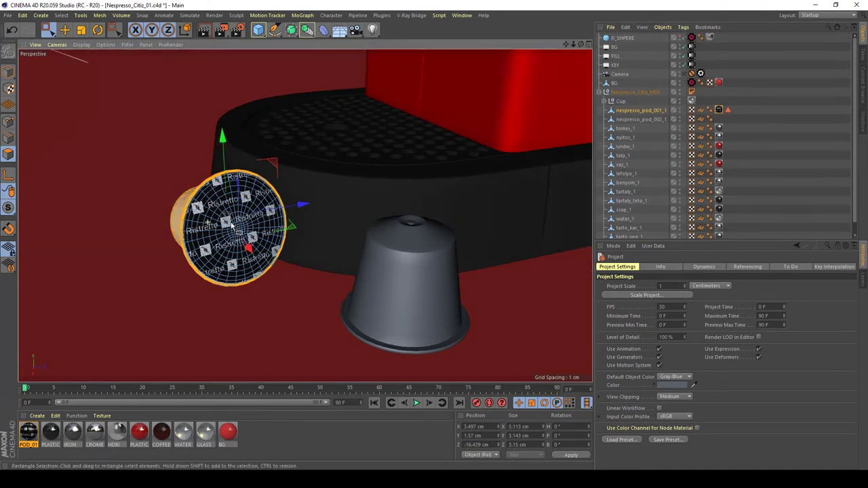
{"action": "left_click_drag", "start_coordinate": [305, 204], "coordinate": [217, 211], "text": "alt"}
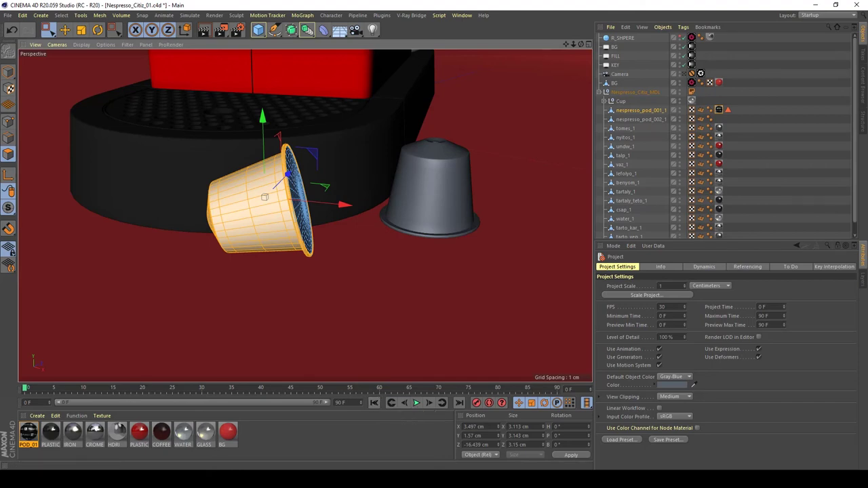
{"action": "left_click_drag", "start_coordinate": [29, 432], "coordinate": [50, 432], "text": "ctrl"}
Clear the capsule textures from the new material's specular and diffuse layers
{"action": "double_click", "coordinate": [28, 432]}
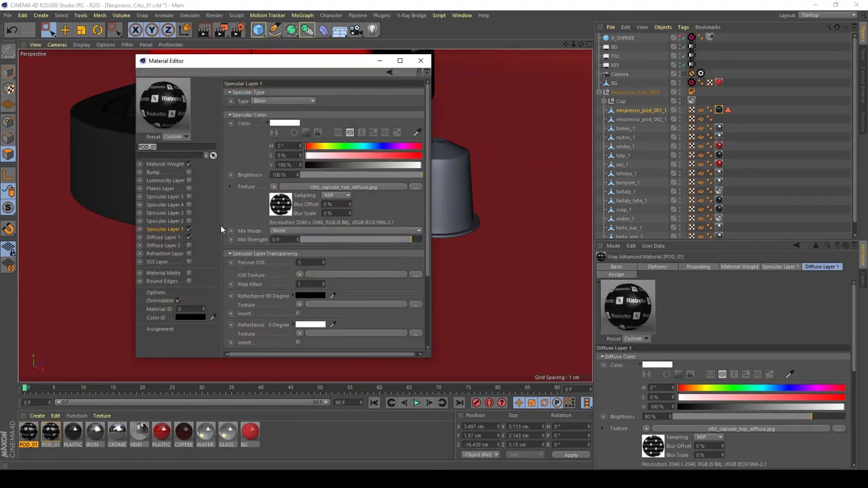
{"action": "left_click", "coordinate": [274, 188]}
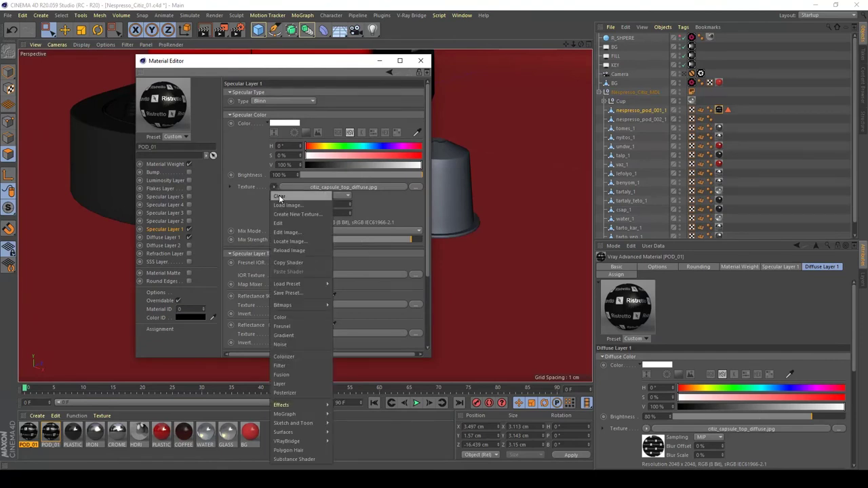
{"action": "left_click", "coordinate": [279, 196]}
{"action": "left_click", "coordinate": [171, 237]}
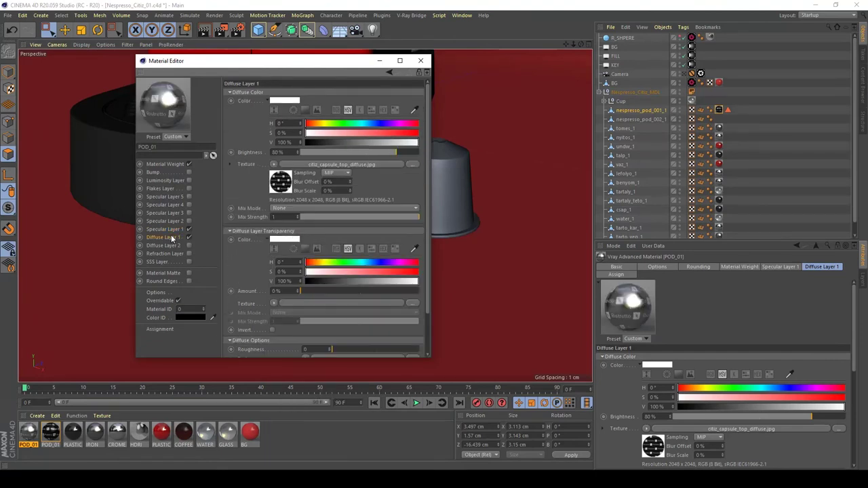
{"action": "left_click", "coordinate": [274, 165]}
{"action": "left_click", "coordinate": [280, 174]}
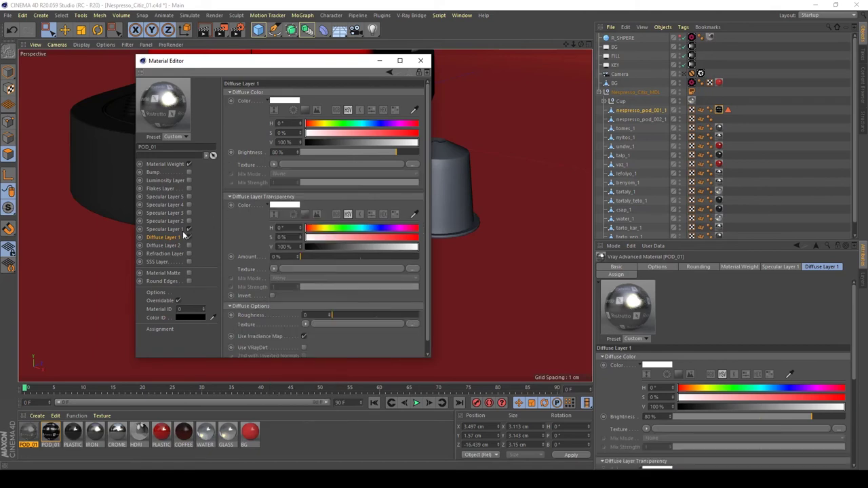
Set Specular Layer 1 to Fresnel IOR 1.6 and reflection glossiness 0.95
{"action": "left_click", "coordinate": [173, 231]}
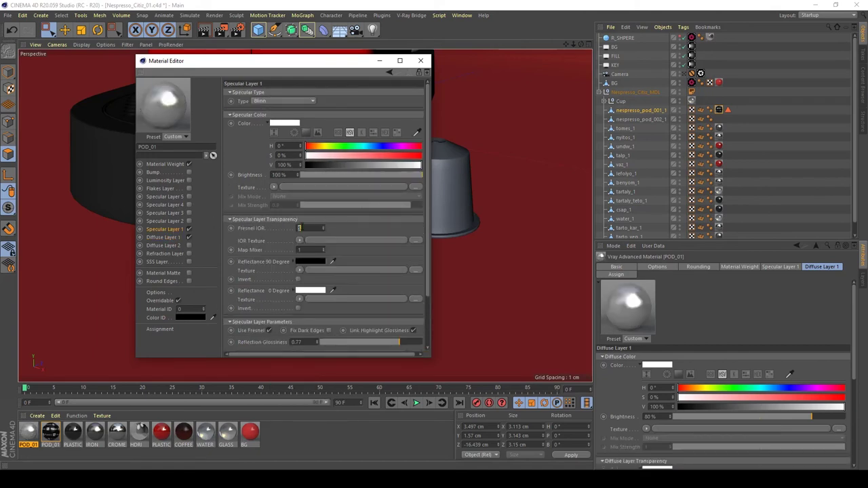
{"action": "key", "text": "Return"}
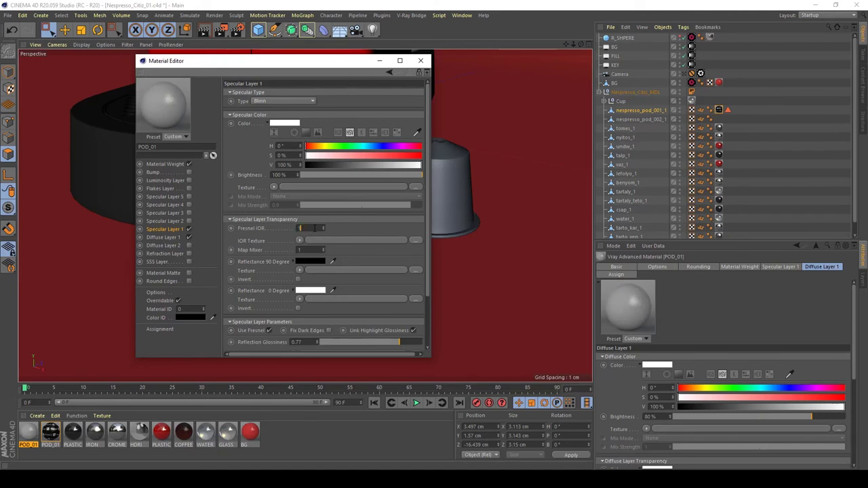
{"action": "type", "text": ".6"}
{"action": "key", "text": "Return"}
{"action": "type", "text": "5"}
{"action": "key", "text": "Return"}
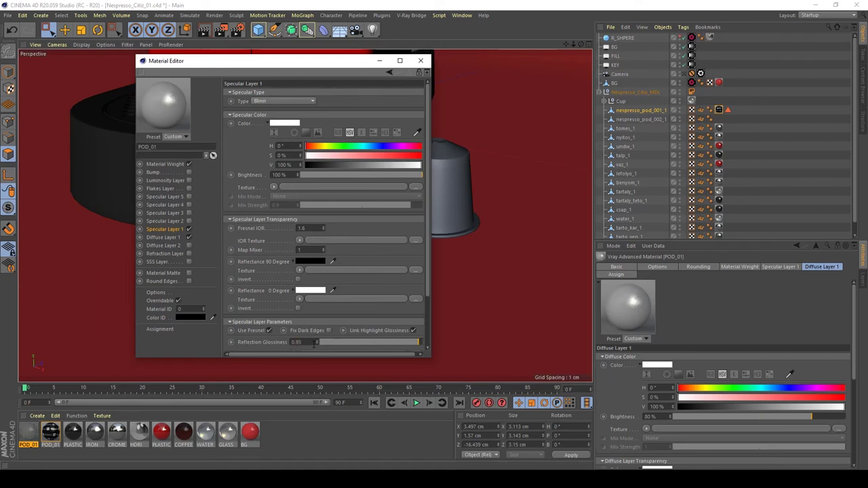
Set Diffuse Layer 1 brightness to 15% and close the Material Editor
{"action": "left_click", "coordinate": [164, 237]}
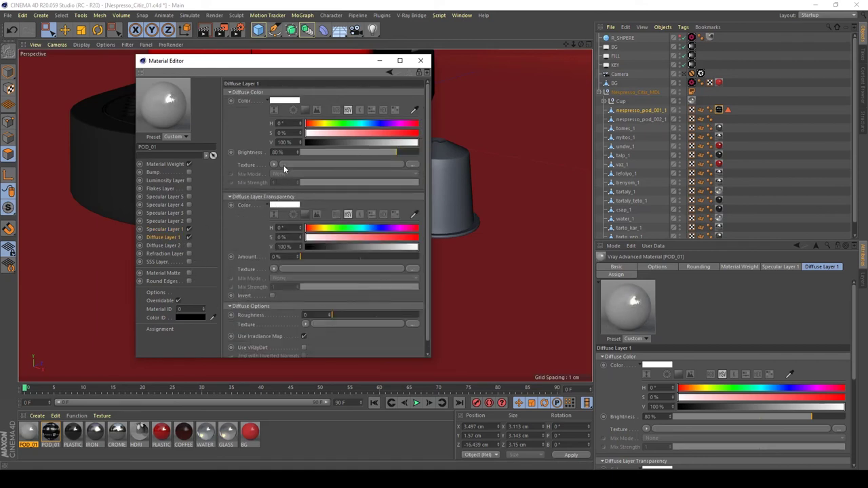
{"action": "left_click", "coordinate": [308, 156]}
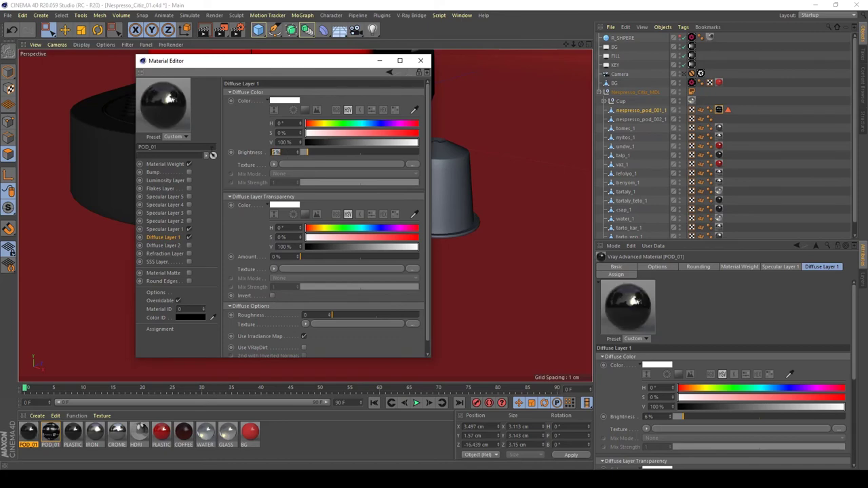
{"action": "type", "text": "15"}
{"action": "key", "text": "Return"}
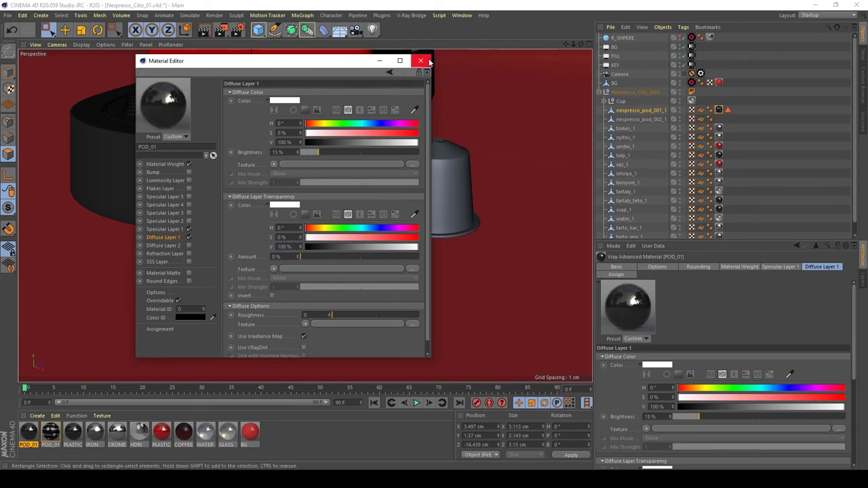
{"action": "left_click", "coordinate": [421, 60]}
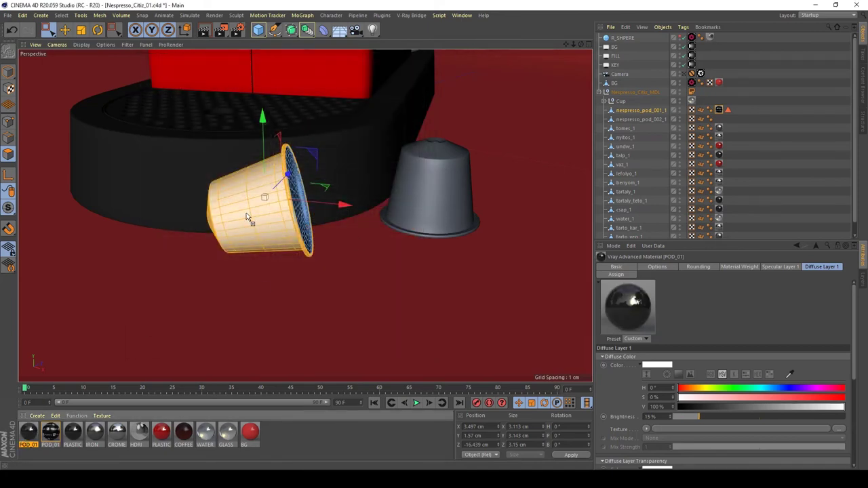
Apply POD_01 to the pod and zoom in on its rim
{"action": "left_click_drag", "start_coordinate": [248, 218], "coordinate": [247, 217]}
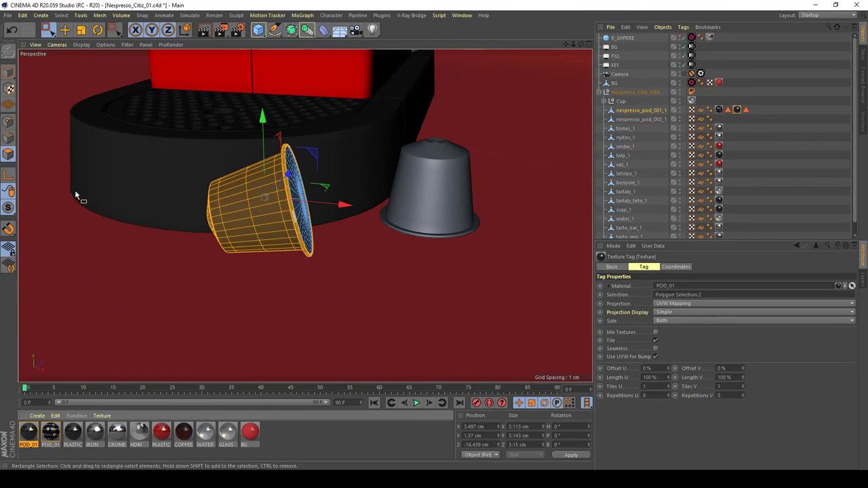
{"action": "mouse_move", "coordinate": [287, 233]}
{"action": "left_mouse_down", "text": "alt"}
{"action": "mouse_move", "coordinate": [184, 233]}
{"action": "mouse_move", "coordinate": [282, 226]}
{"action": "left_mouse_up", "text": "alt"}
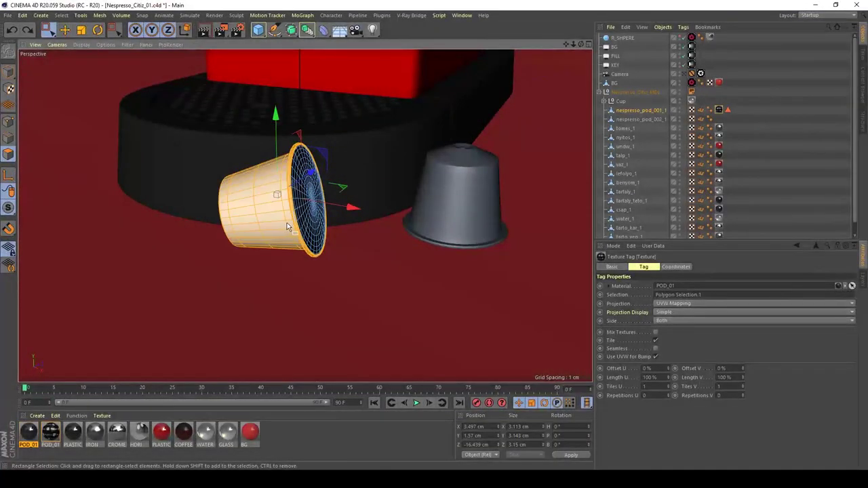
{"action": "right_click_drag", "start_coordinate": [315, 222], "coordinate": [382, 222], "text": "alt"}
{"action": "key", "text": "e"}
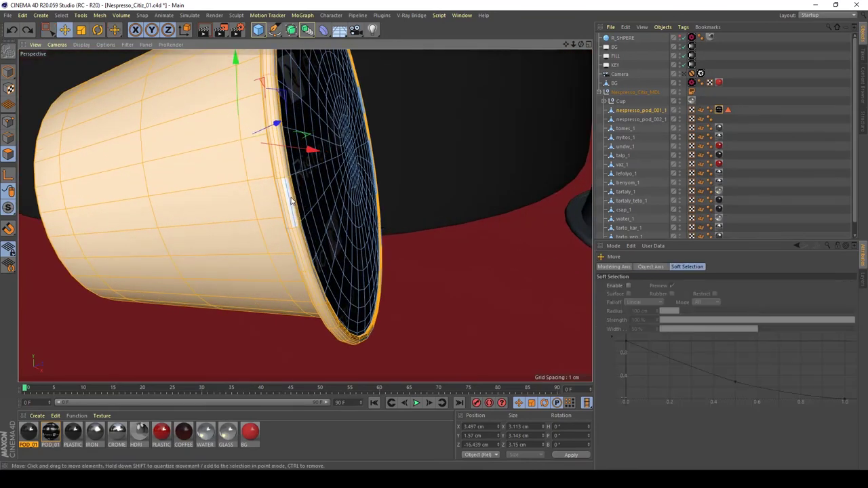
{"action": "scroll", "coordinate": [387, 194], "scroll_direction": "up", "scroll_amount": 5}
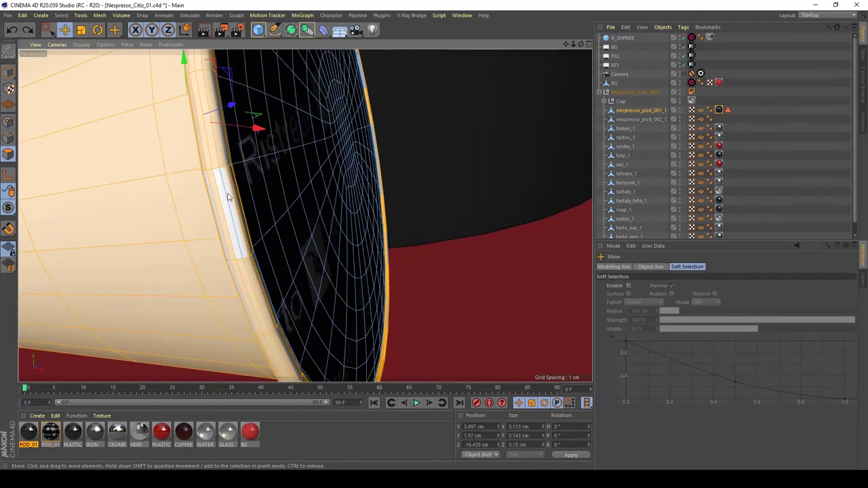
{"action": "left_click_drag", "start_coordinate": [213, 232], "coordinate": [289, 218], "text": "alt"}
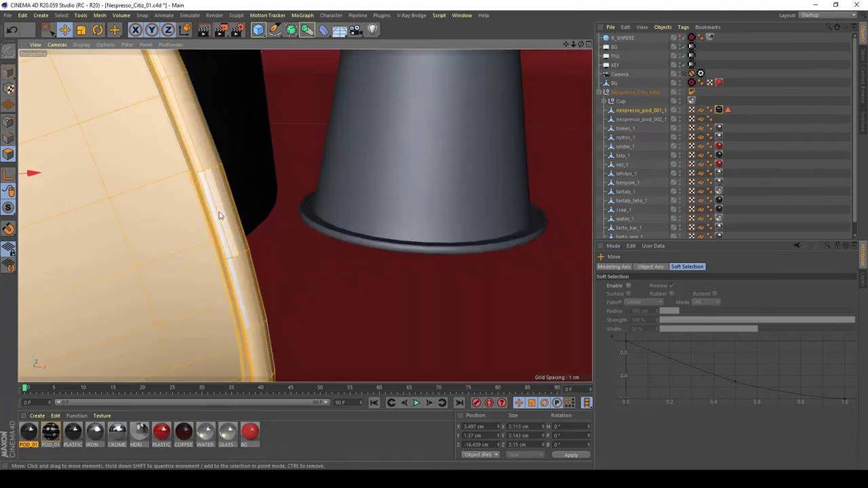
{"action": "left_click_drag", "start_coordinate": [235, 276], "coordinate": [282, 208], "text": "alt"}
{"action": "scroll", "coordinate": [282, 208], "scroll_direction": "up", "scroll_amount": 3}
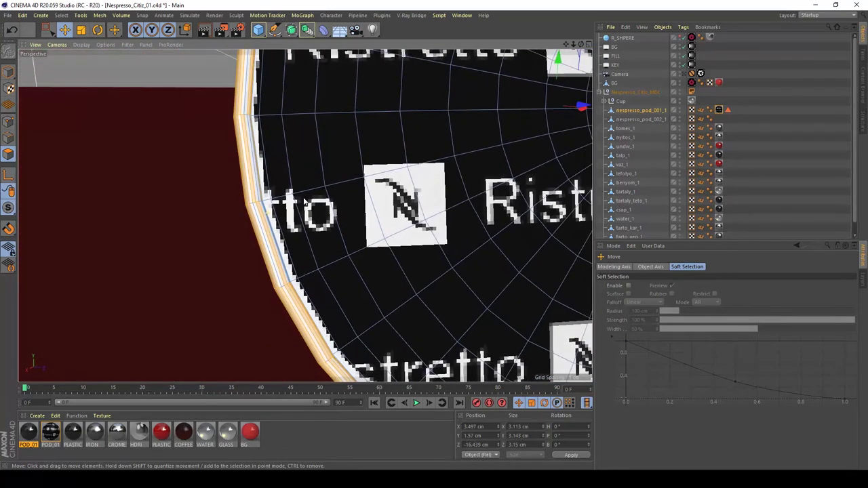
Activate Loop Selection and orbit around the pod's Ristretto-labelled face
{"action": "key", "text": "u"}
{"action": "key", "text": "l"}
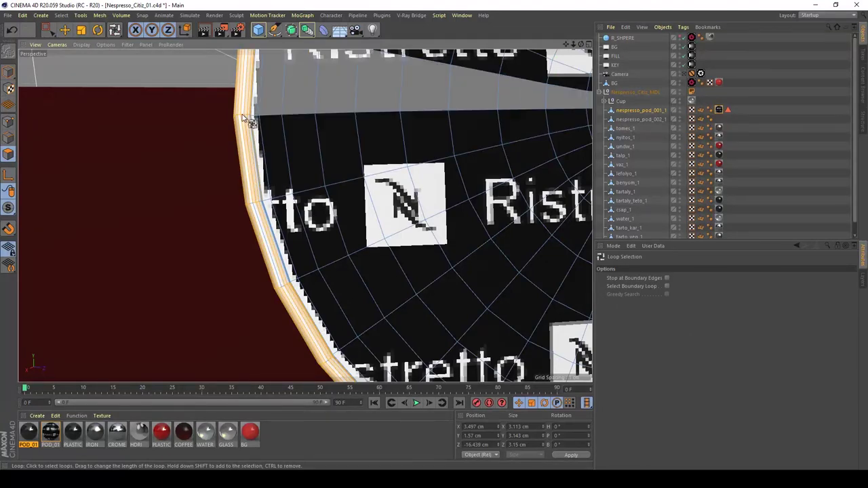
{"action": "scroll", "coordinate": [244, 119], "scroll_direction": "down", "scroll_amount": 2}
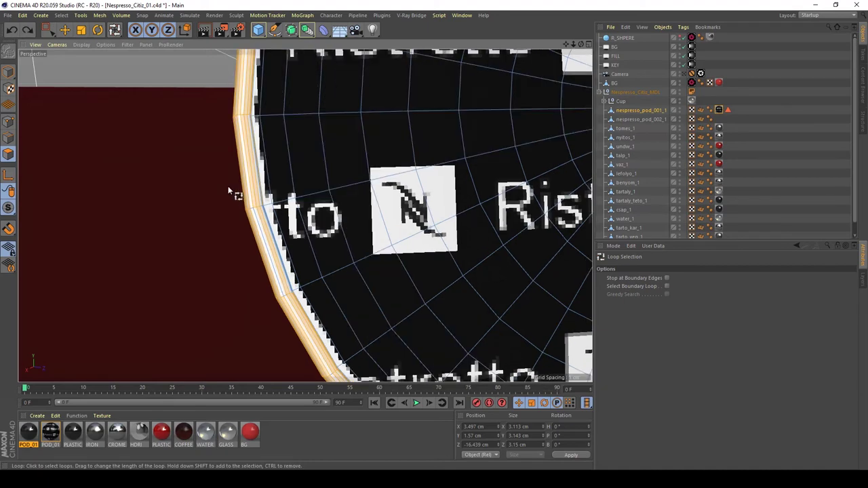
{"action": "scroll", "coordinate": [286, 195], "scroll_direction": "up", "scroll_amount": 5}
{"action": "scroll", "coordinate": [286, 196], "scroll_direction": "down", "scroll_amount": 3}
{"action": "scroll", "coordinate": [296, 199], "scroll_direction": "up", "scroll_amount": 5}
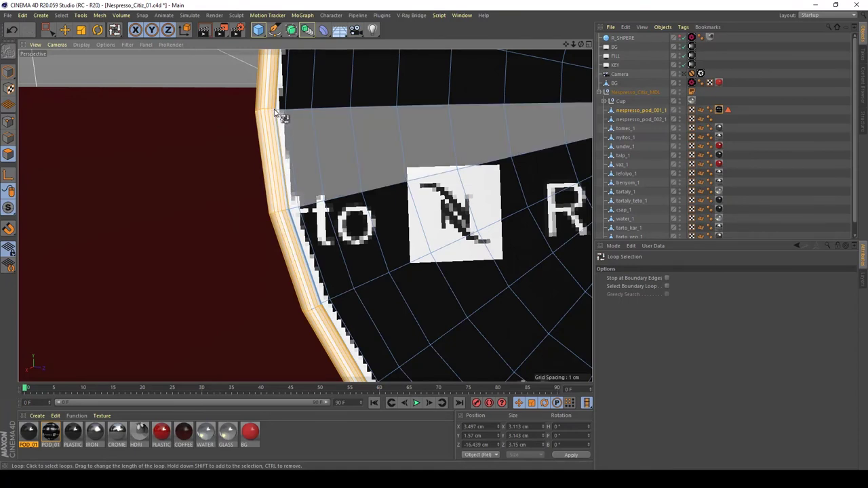
{"action": "left_click_drag", "start_coordinate": [278, 128], "coordinate": [278, 209], "text": "alt"}
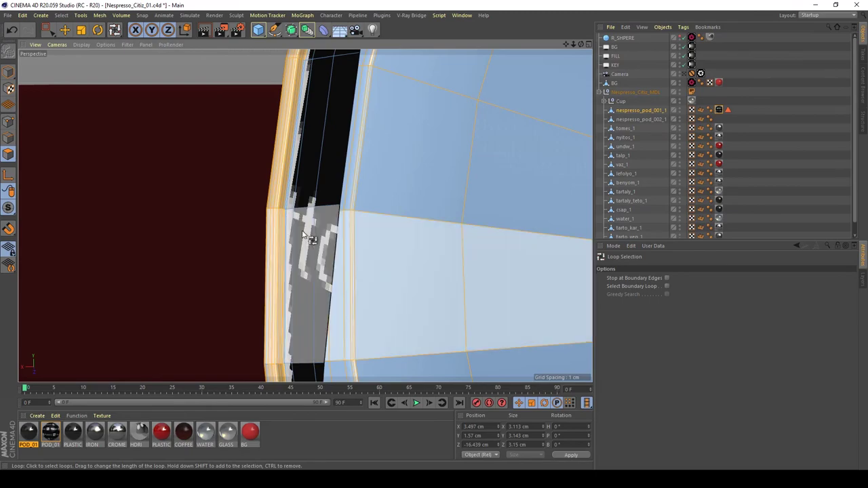
{"action": "scroll", "coordinate": [325, 254], "scroll_direction": "up", "scroll_amount": 1}
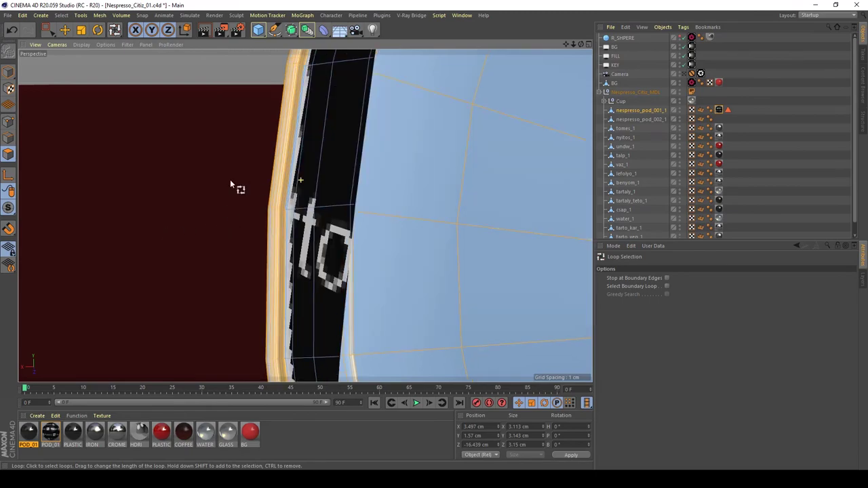
{"action": "left_click_drag", "start_coordinate": [229, 179], "coordinate": [294, 147], "text": "alt"}
{"action": "scroll", "coordinate": [294, 147], "scroll_direction": "up", "scroll_amount": 6}
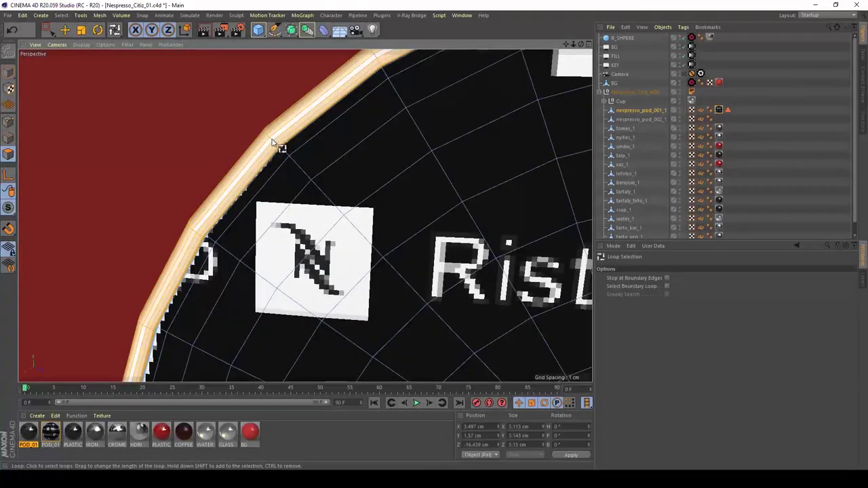
{"action": "scroll", "coordinate": [272, 139], "scroll_direction": "down", "scroll_amount": 6}
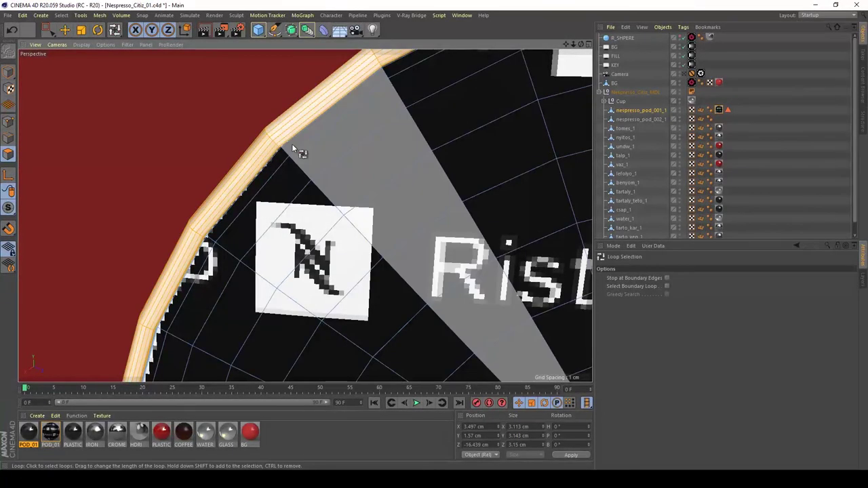
Inspect the cup and pod rim from the side, then apply POD_01 to the pod again
{"action": "left_click_drag", "start_coordinate": [252, 179], "coordinate": [383, 140], "text": "alt"}
{"action": "scroll", "coordinate": [383, 141], "scroll_direction": "up", "scroll_amount": 6}
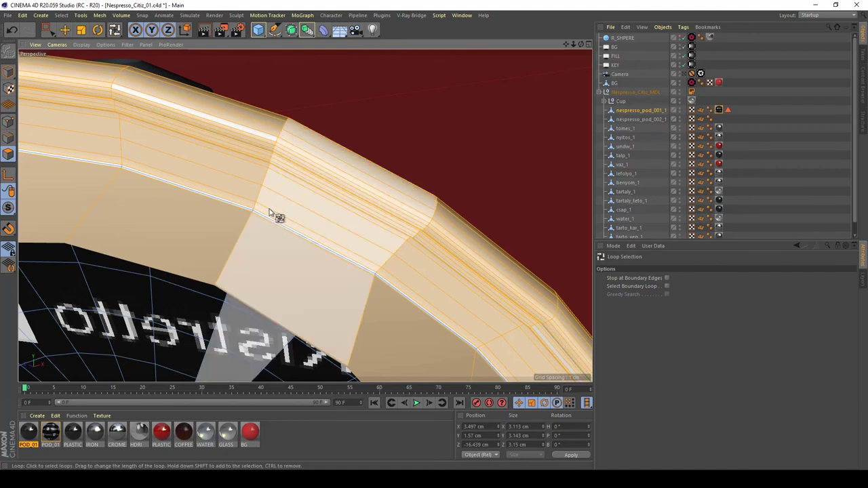
{"action": "scroll", "coordinate": [256, 213], "scroll_direction": "down", "scroll_amount": 3}
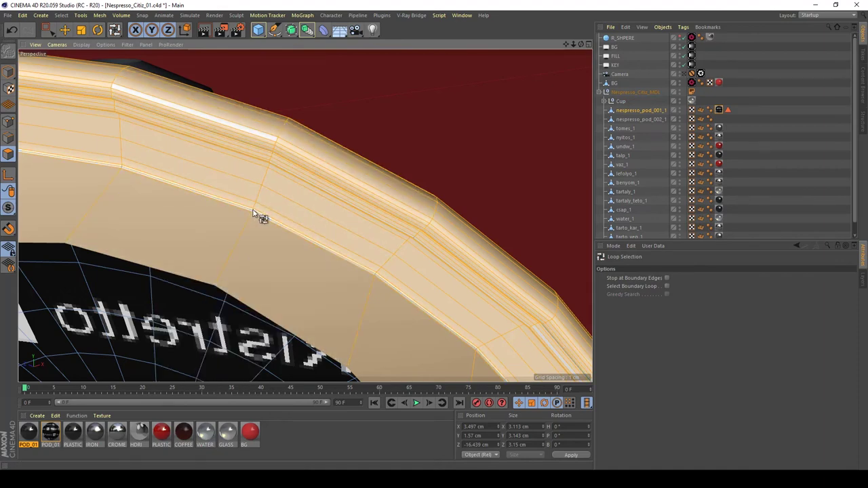
{"action": "left_click_drag", "start_coordinate": [296, 232], "coordinate": [277, 287], "text": "alt"}
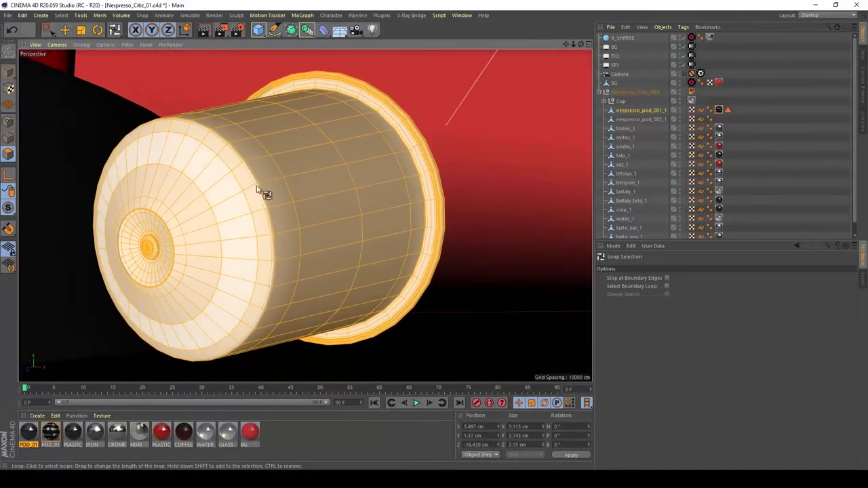
{"action": "scroll", "coordinate": [261, 190], "scroll_direction": "up", "scroll_amount": 6}
{"action": "scroll", "coordinate": [275, 242], "scroll_direction": "down", "scroll_amount": 8}
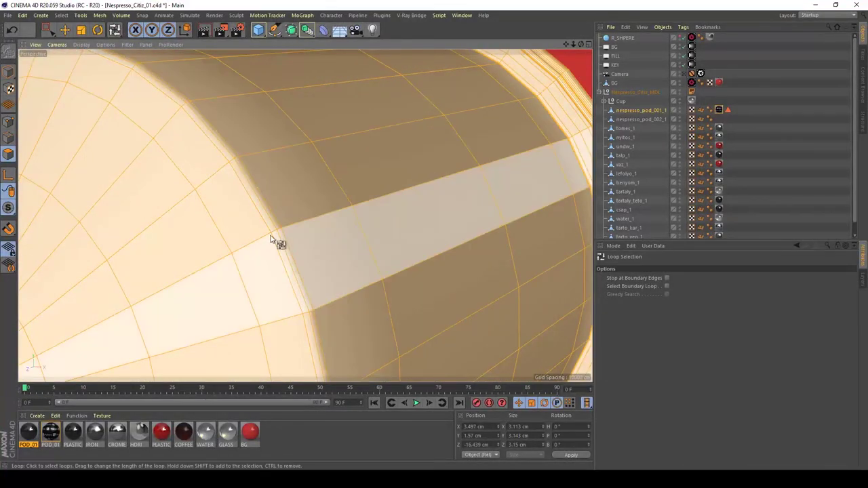
{"action": "left_click_drag", "start_coordinate": [277, 253], "coordinate": [217, 244], "text": "alt"}
{"action": "scroll", "coordinate": [300, 240], "scroll_direction": "up", "scroll_amount": 8}
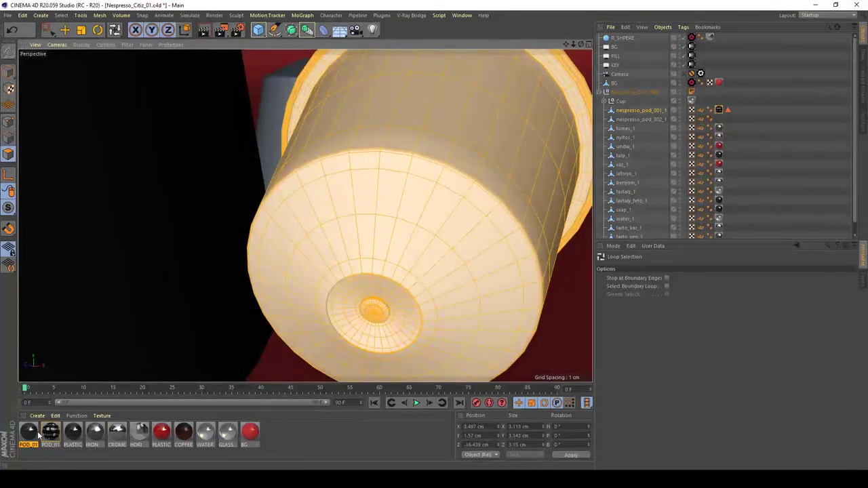
{"action": "left_click_drag", "start_coordinate": [38, 437], "coordinate": [325, 178]}
{"action": "scroll", "coordinate": [352, 196], "scroll_direction": "down", "scroll_amount": 10}
Reselect the pod and try its stored polygon selection on the lid disc
{"action": "left_click", "coordinate": [816, 179]}
{"action": "left_click", "coordinate": [364, 209]}
{"action": "middle_click_drag", "start_coordinate": [298, 214], "coordinate": [268, 188]}
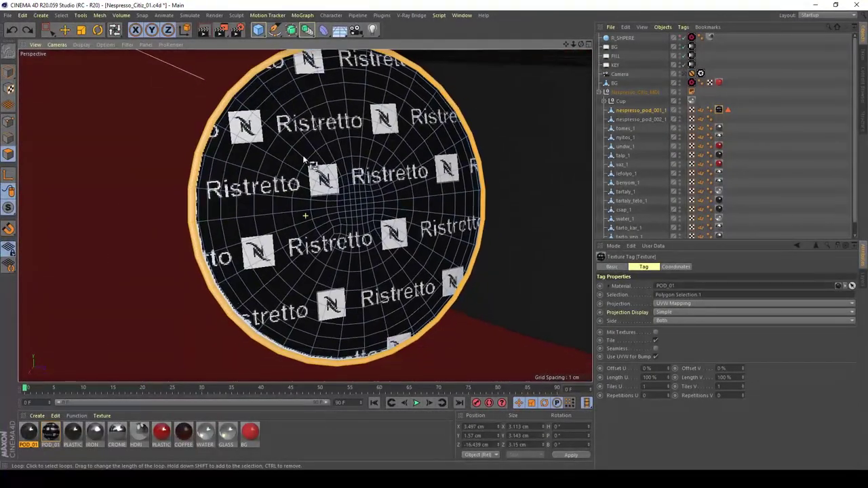
{"action": "left_click", "coordinate": [349, 180]}
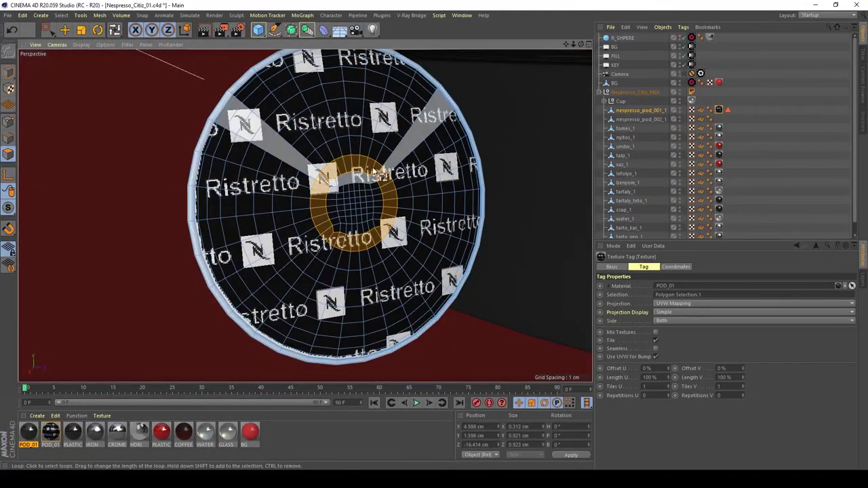
{"action": "left_click", "coordinate": [728, 110]}
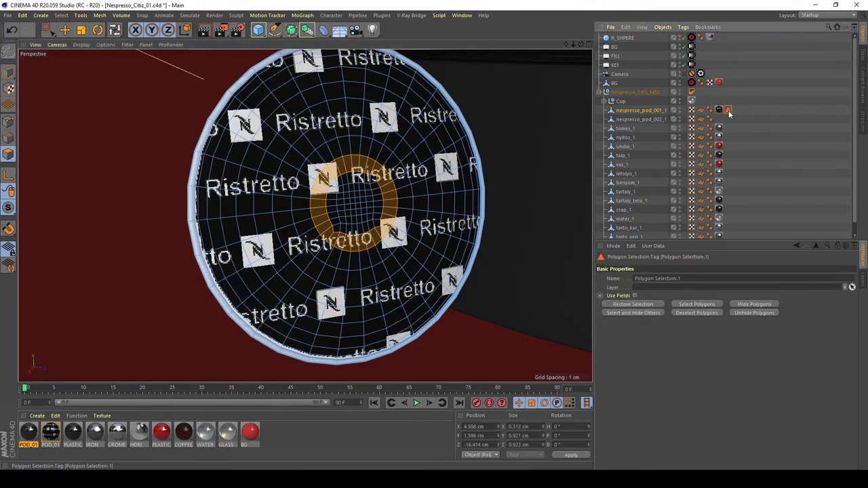
{"action": "key", "text": "ctrl+a"}
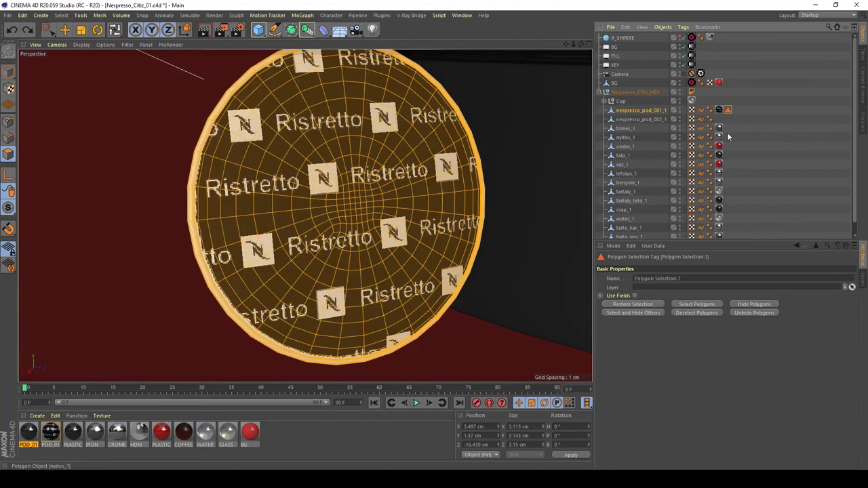
{"action": "left_click", "coordinate": [730, 135]}
{"action": "left_click", "coordinate": [641, 110]}
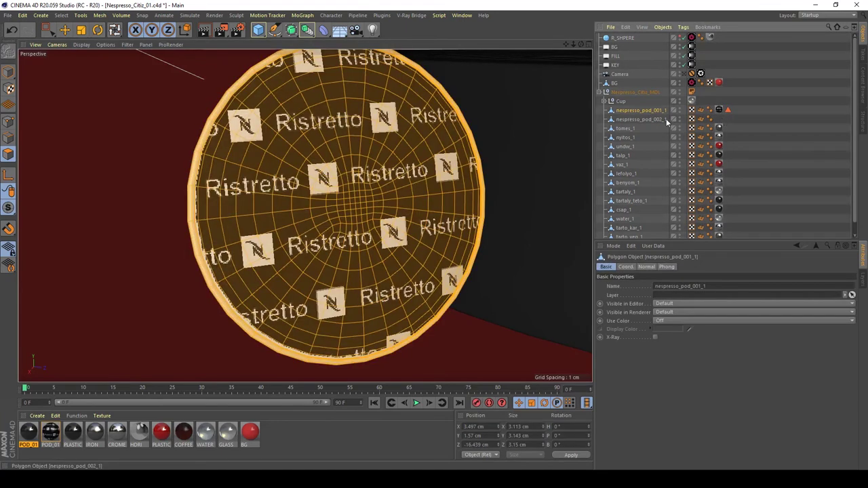
Select a widening ring of polygons around the lid centre, viewed head-on
{"action": "left_click_drag", "start_coordinate": [350, 152], "coordinate": [394, 102]}
{"action": "scroll", "coordinate": [399, 110], "scroll_direction": "up", "scroll_amount": 8}
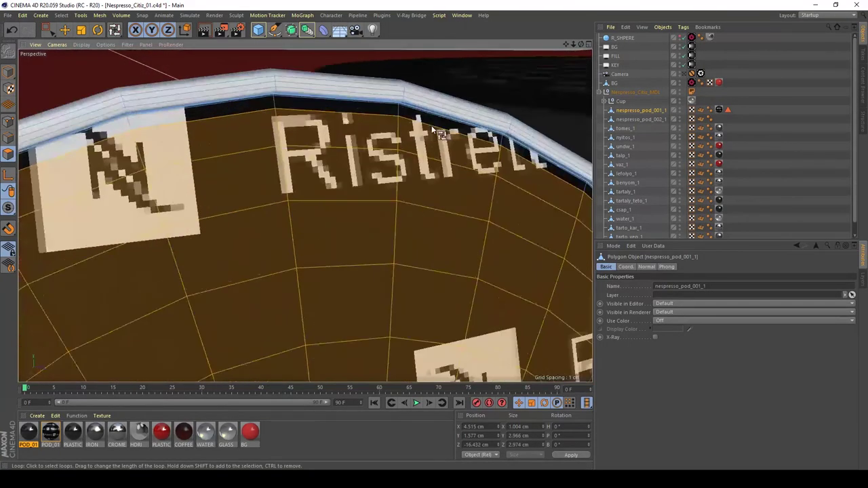
{"action": "scroll", "coordinate": [399, 111], "scroll_direction": "up", "scroll_amount": 10}
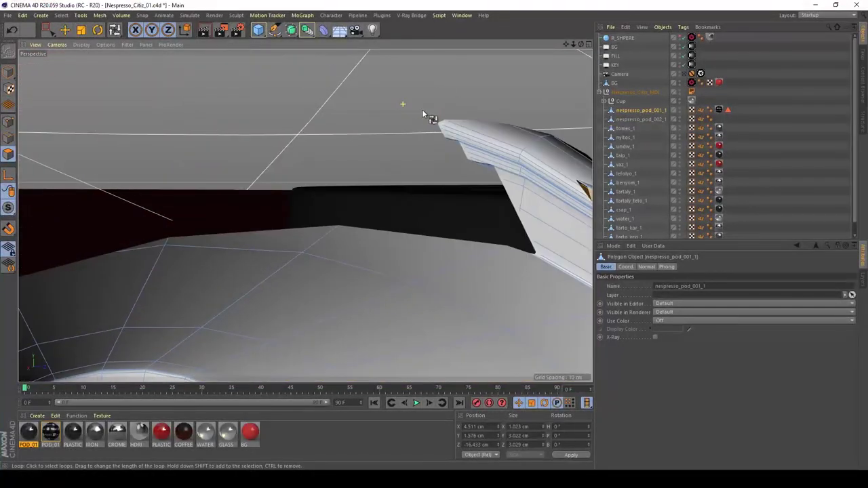
{"action": "scroll", "coordinate": [391, 133], "scroll_direction": "down", "scroll_amount": 6}
{"action": "scroll", "coordinate": [393, 141], "scroll_direction": "up", "scroll_amount": 5}
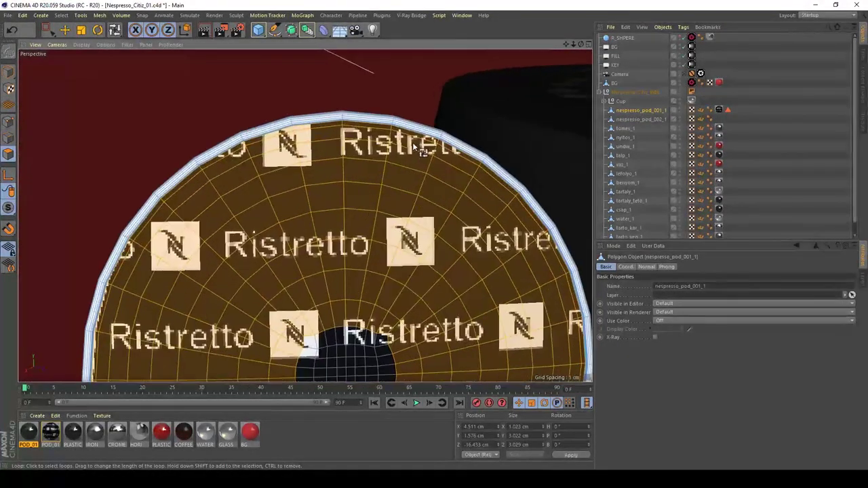
{"action": "left_click_drag", "start_coordinate": [426, 174], "coordinate": [407, 175], "text": "alt"}
Paint in the remaining centre faces, invert the selection, and apply black POD_01
{"action": "key", "text": "0"}
{"action": "scroll", "coordinate": [446, 174], "scroll_direction": "up", "scroll_amount": 6}
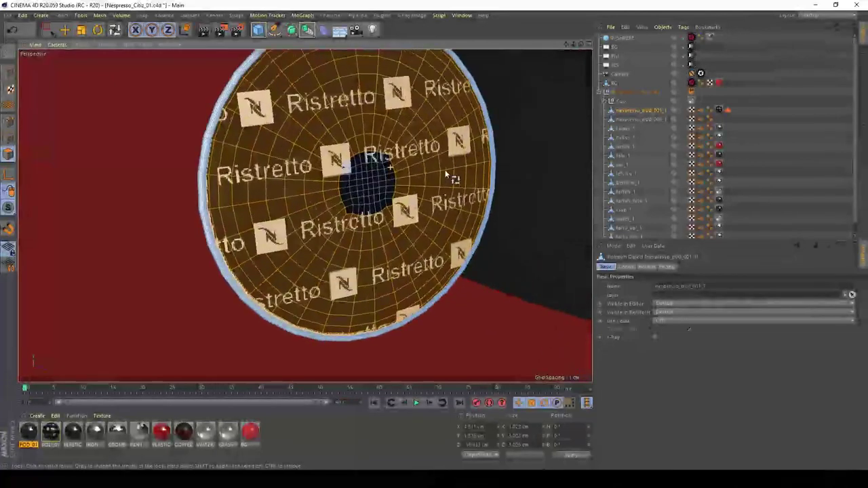
{"action": "left_click_drag", "start_coordinate": [47, 29], "coordinate": [91, 40]}
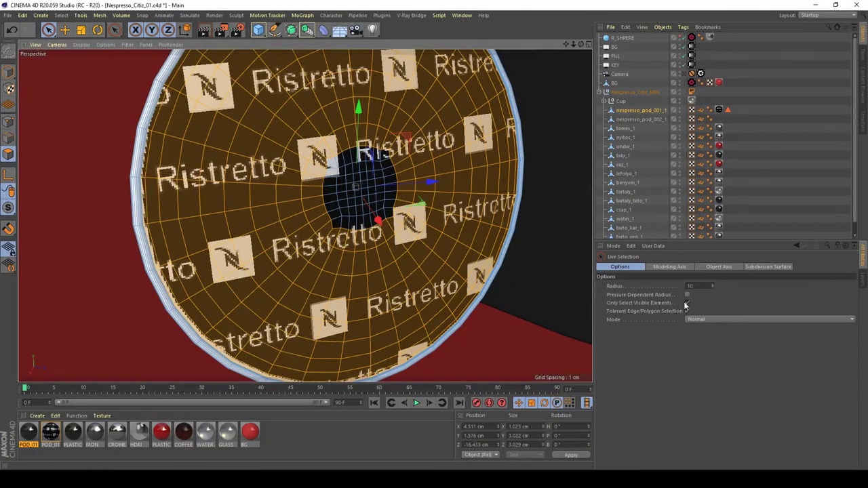
{"action": "mouse_move", "coordinate": [319, 186]}
{"action": "left_mouse_down", "text": "shift"}
{"action": "mouse_move", "coordinate": [325, 226]}
{"action": "mouse_move", "coordinate": [336, 170]}
{"action": "mouse_move", "coordinate": [344, 231]}
{"action": "mouse_move", "coordinate": [360, 160]}
{"action": "mouse_move", "coordinate": [359, 223]}
{"action": "mouse_move", "coordinate": [369, 241]}
{"action": "mouse_move", "coordinate": [367, 163]}
{"action": "mouse_move", "coordinate": [377, 221]}
{"action": "mouse_move", "coordinate": [385, 177]}
{"action": "mouse_move", "coordinate": [379, 154]}
{"action": "mouse_move", "coordinate": [394, 183]}
{"action": "left_mouse_up", "text": "shift"}
{"action": "left_click_drag", "start_coordinate": [317, 197], "coordinate": [336, 195], "text": "alt"}
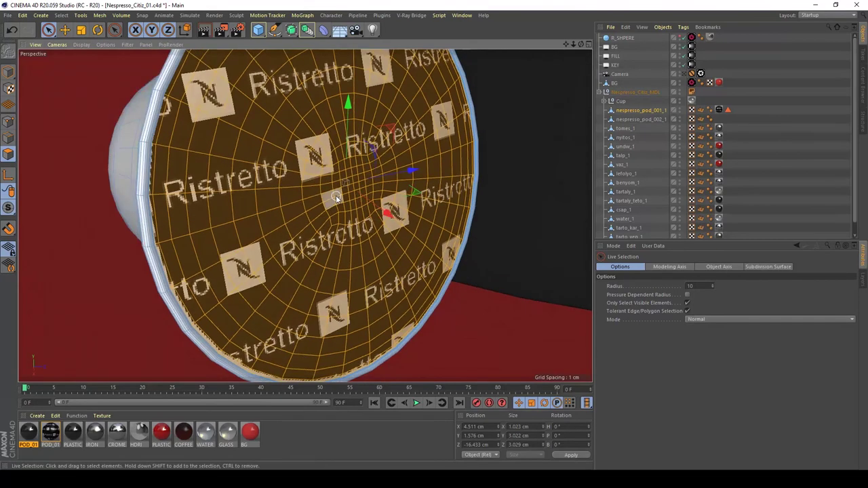
{"action": "key", "text": "ctrl+shift+a"}
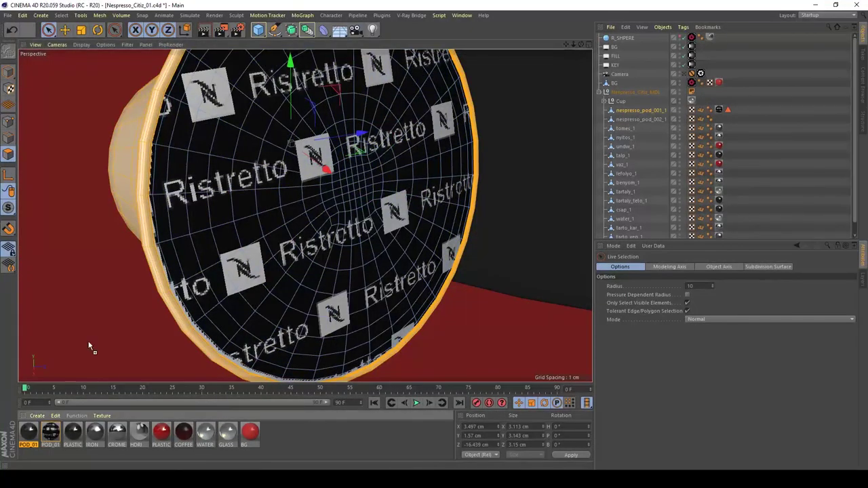
{"action": "left_click_drag", "start_coordinate": [29, 432], "coordinate": [195, 233]}
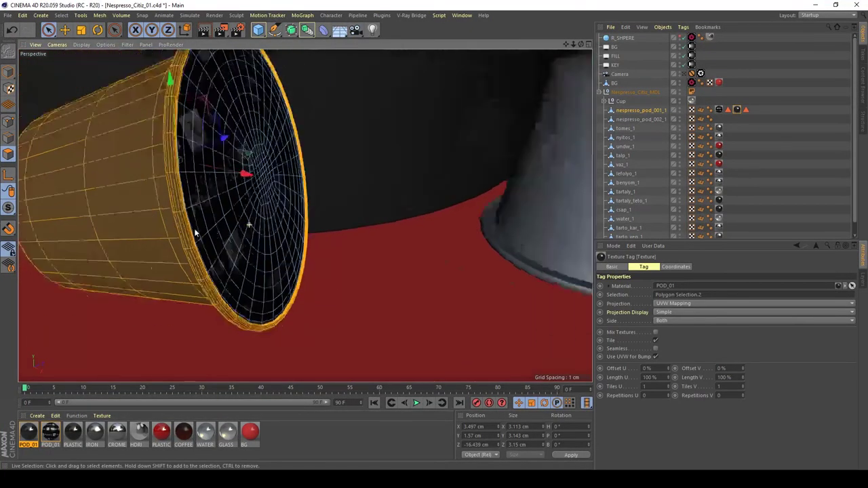
Apply the glossy black POD_01 material to the second pod and rename the material POD_02
{"action": "scroll", "coordinate": [195, 232], "scroll_direction": "down", "scroll_amount": 5}
{"action": "key", "text": "e"}
{"action": "scroll", "coordinate": [272, 192], "scroll_direction": "up", "scroll_amount": 3}
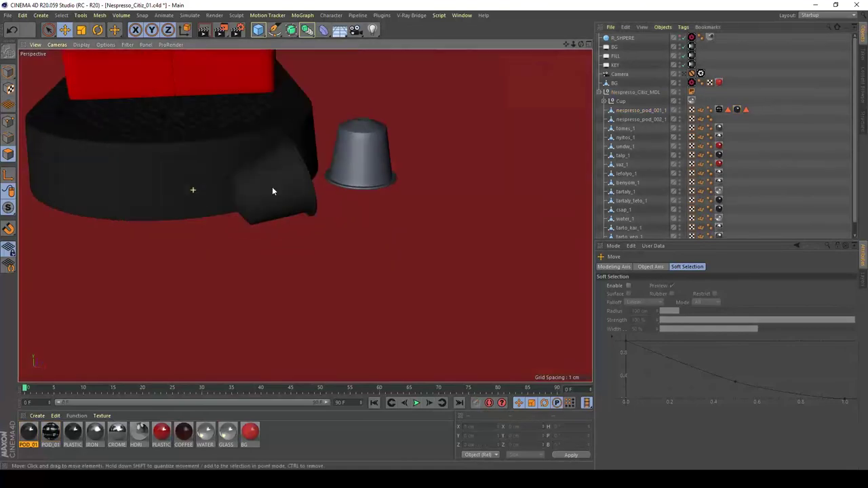
{"action": "scroll", "coordinate": [272, 191], "scroll_direction": "down", "scroll_amount": 2}
{"action": "left_click_drag", "start_coordinate": [277, 194], "coordinate": [278, 264], "text": "alt"}
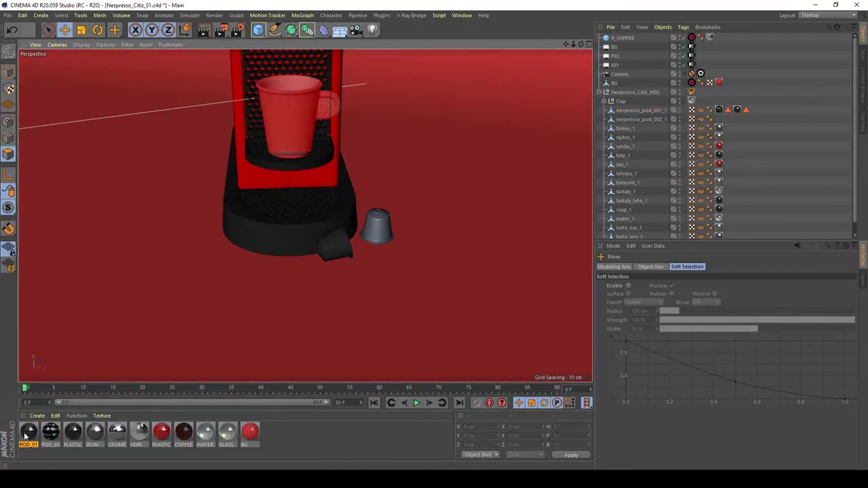
{"action": "left_click_drag", "start_coordinate": [28, 432], "coordinate": [360, 258]}
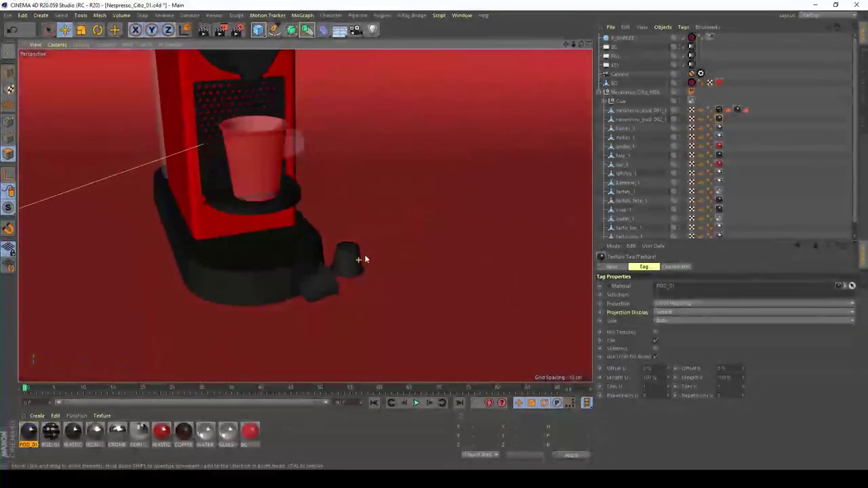
{"action": "double_click", "coordinate": [34, 439]}
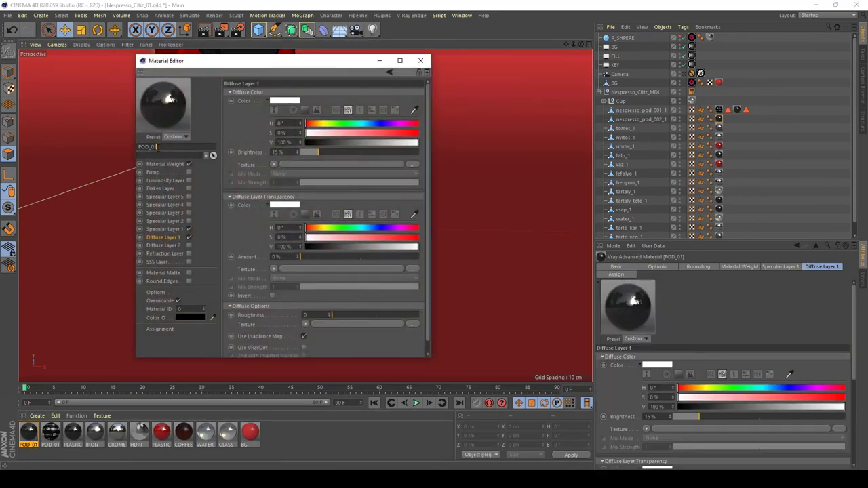
{"action": "key", "text": "Return"}
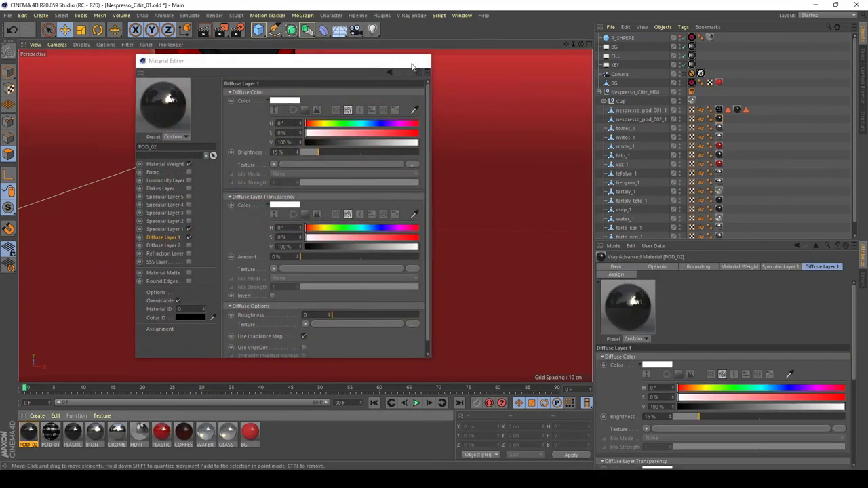
{"action": "left_click", "coordinate": [420, 60]}
Lower PLASTIC_02's Specular Layer 1 brightness to 75%
{"action": "double_click", "coordinate": [74, 431]}
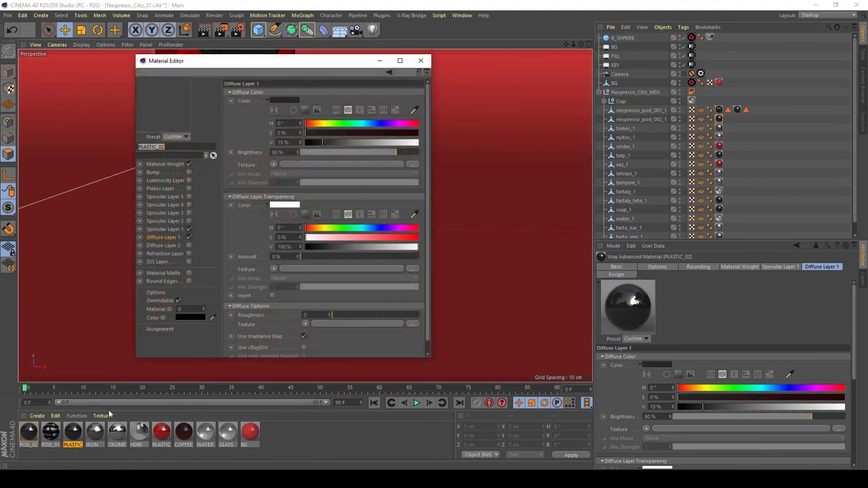
{"action": "left_click", "coordinate": [175, 230]}
{"action": "key", "text": "Tab"}
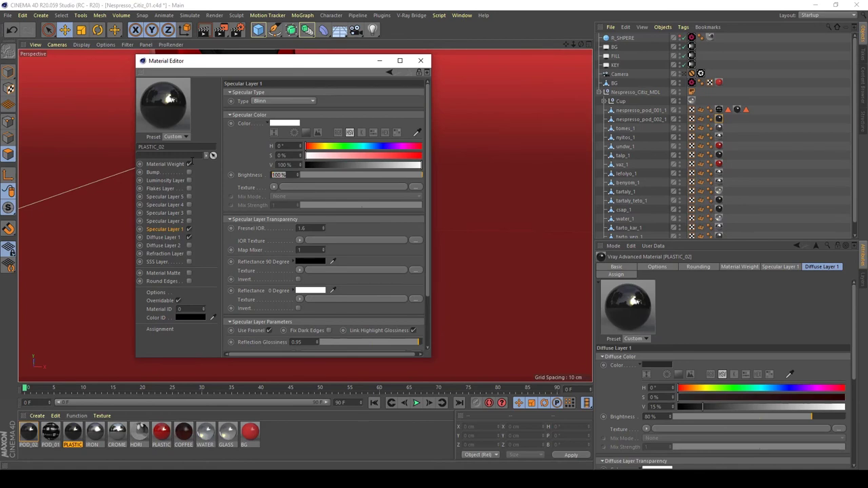
{"action": "type", "text": "75"}
{"action": "key", "text": "Return"}
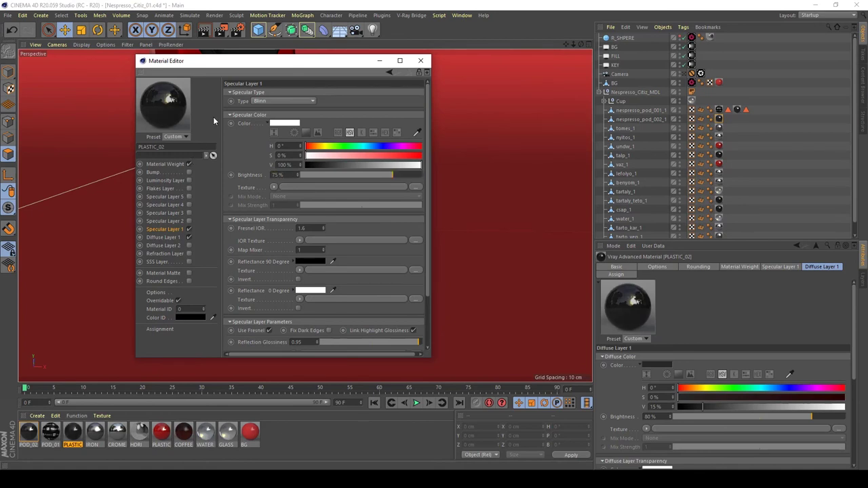
{"action": "left_click", "coordinate": [420, 60]}
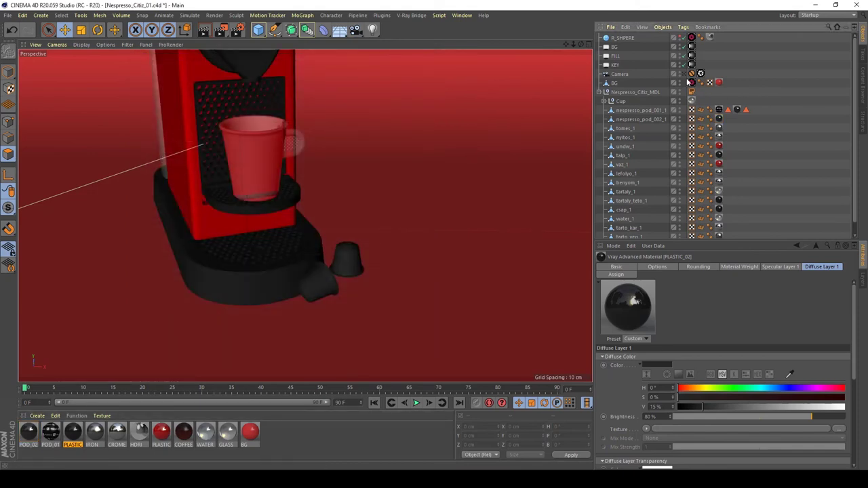
Widen the 3D view, switch to the scene camera view, and save the scene
{"action": "left_click_drag", "start_coordinate": [684, 74], "coordinate": [598, 76]}
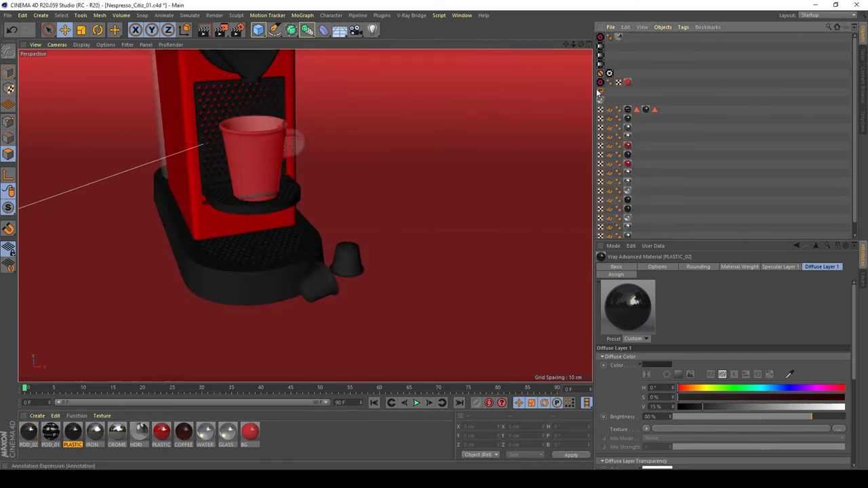
{"action": "left_click_drag", "start_coordinate": [596, 93], "coordinate": [709, 88]}
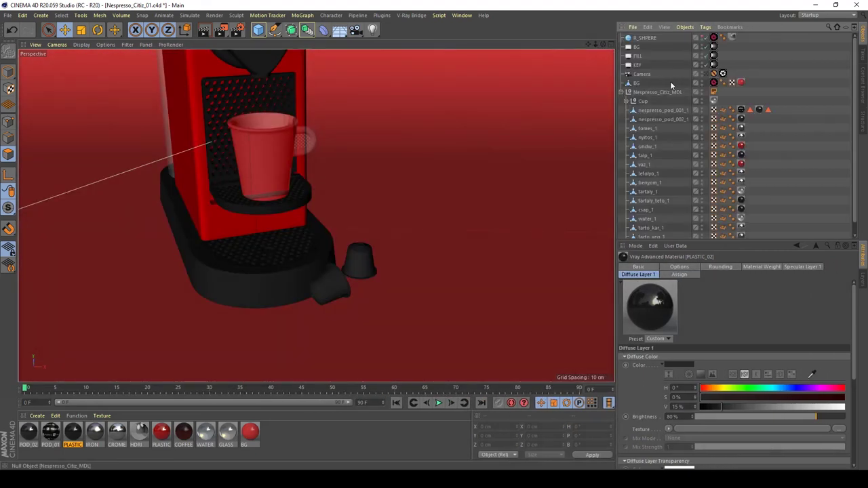
{"action": "left_click", "coordinate": [709, 76]}
{"action": "key", "text": "ctrl+s"}
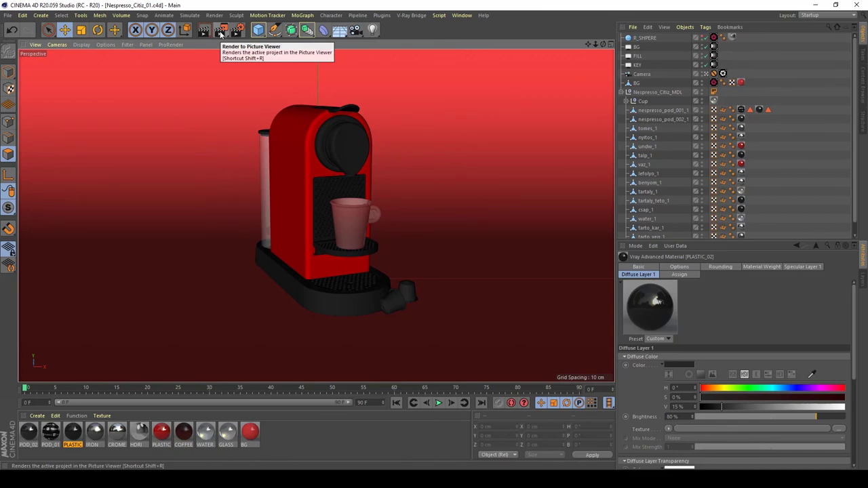
Render a V-Ray test of the camera view, then close the Picture Viewer and stop the render
{"action": "left_click", "coordinate": [222, 31]}
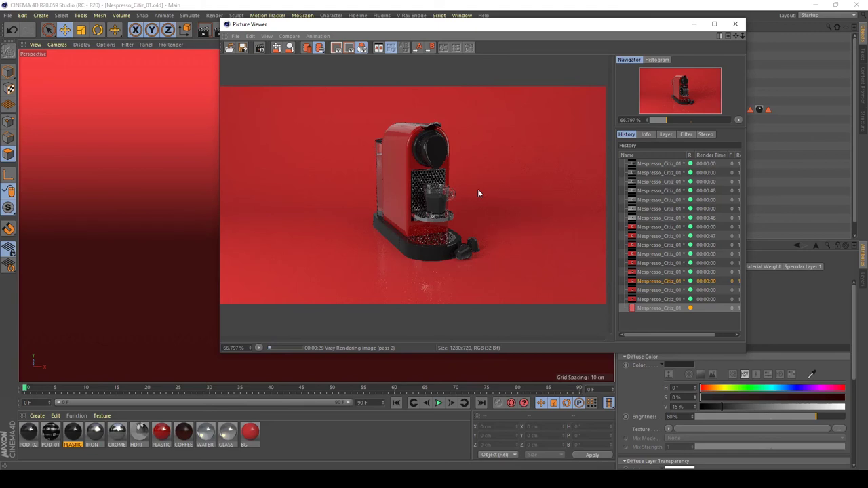
{"action": "scroll", "coordinate": [467, 219], "scroll_direction": "up", "scroll_amount": 2}
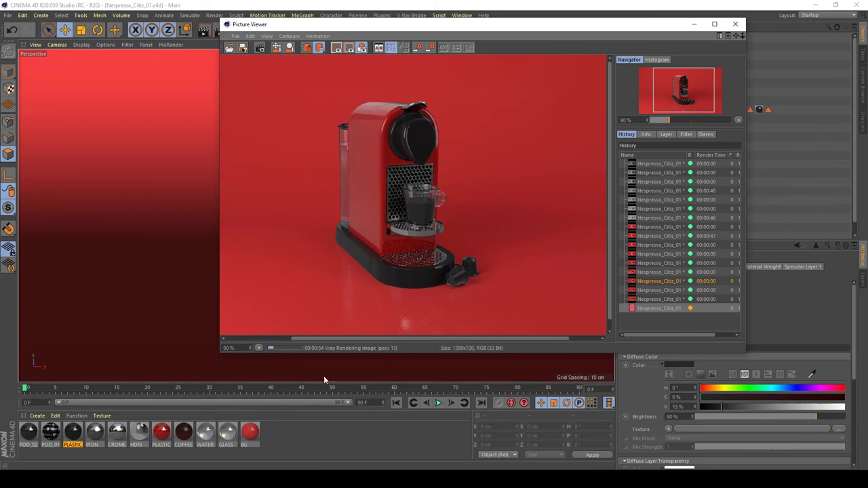
{"action": "left_click", "coordinate": [735, 24]}
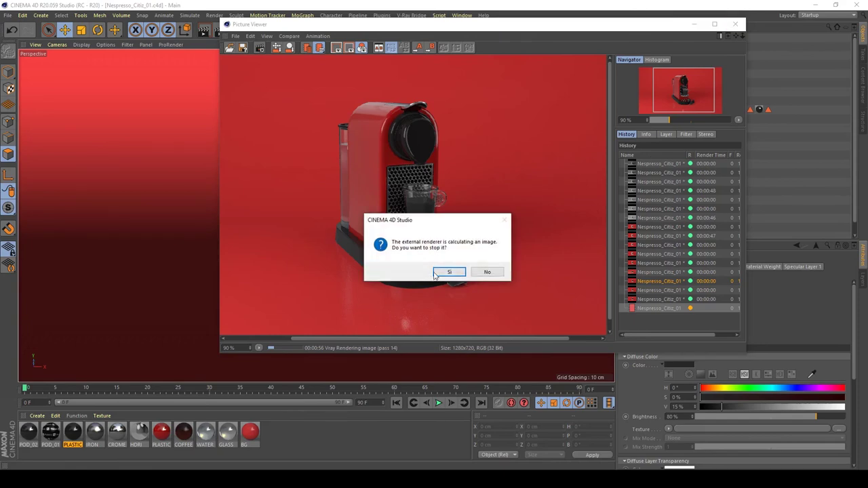
{"action": "left_click", "coordinate": [447, 271]}
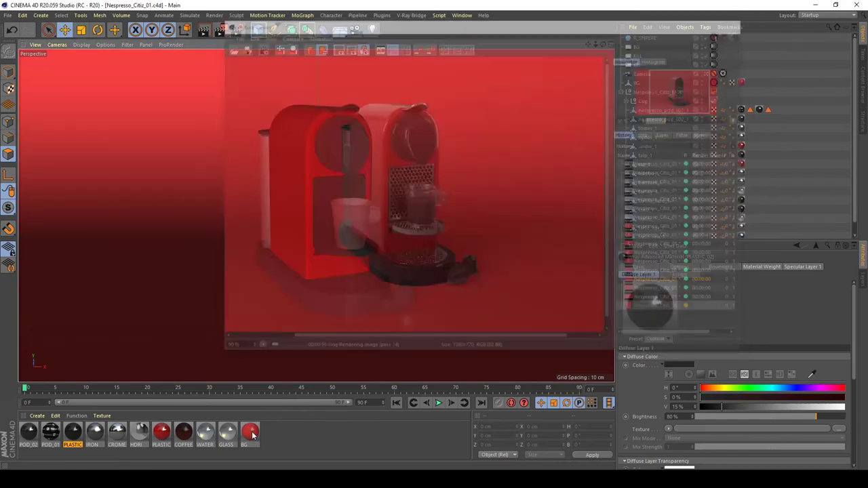
Set the BG material's Diffuse Layer 1 saturation to 60%, then select the camera's V-Ray physical camera tag
{"action": "double_click", "coordinate": [251, 433]}
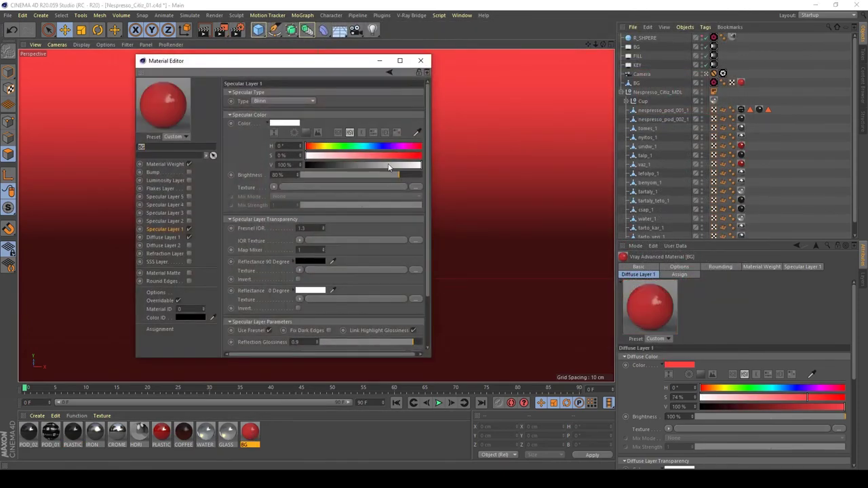
{"action": "left_click", "coordinate": [171, 238]}
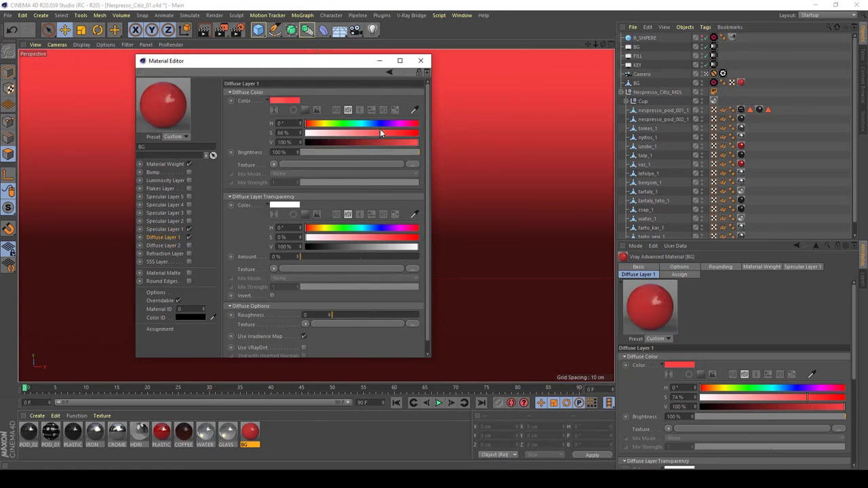
{"action": "left_click_drag", "start_coordinate": [380, 133], "coordinate": [378, 133]}
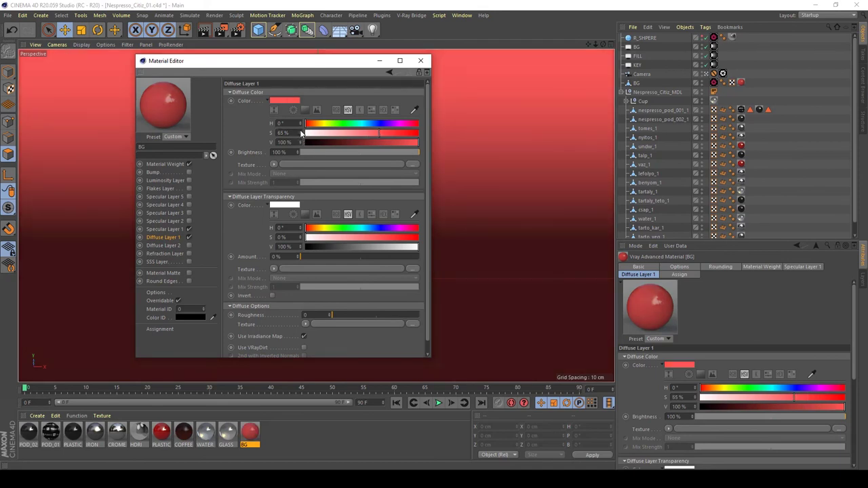
{"action": "left_click_drag", "start_coordinate": [302, 133], "coordinate": [301, 138]}
{"action": "double_click", "coordinate": [283, 133]}
{"action": "type", "text": "60"}
{"action": "key", "text": "Return"}
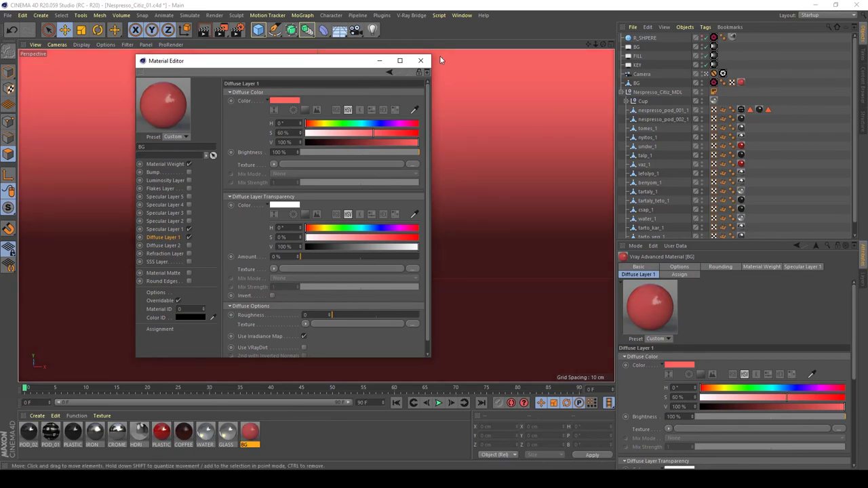
{"action": "left_click", "coordinate": [419, 61]}
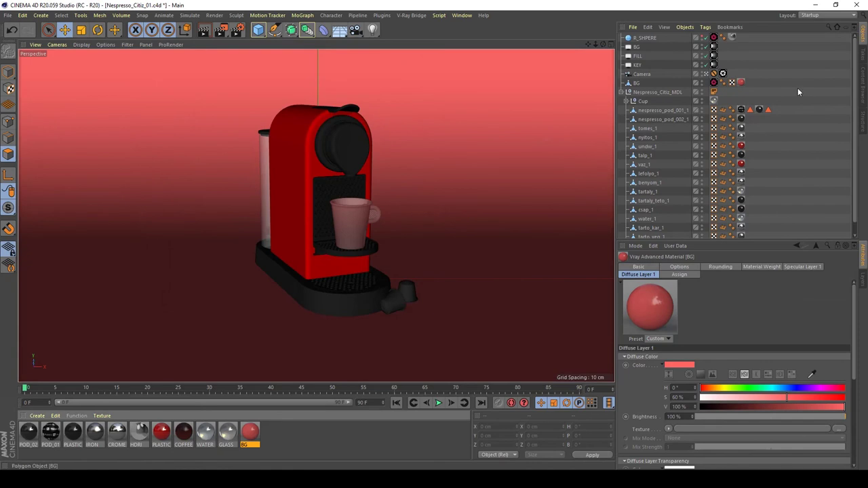
{"action": "left_click", "coordinate": [723, 73]}
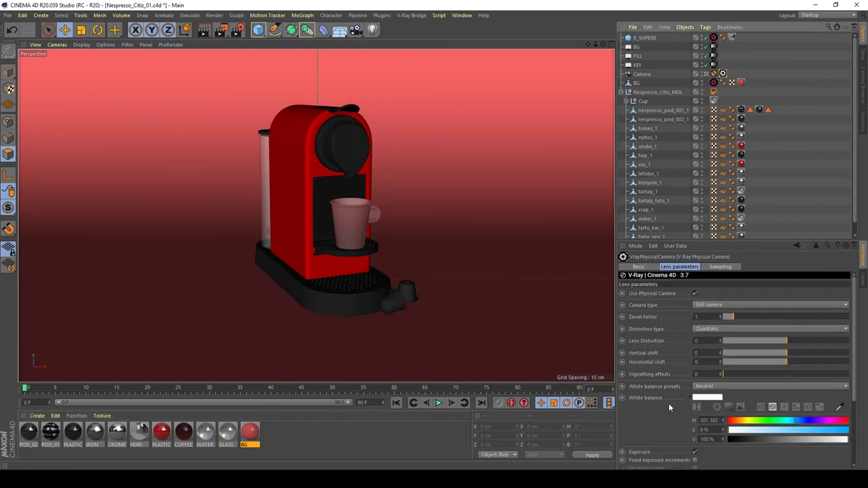
{"action": "scroll", "coordinate": [856, 337], "scroll_direction": "down", "scroll_amount": 3}
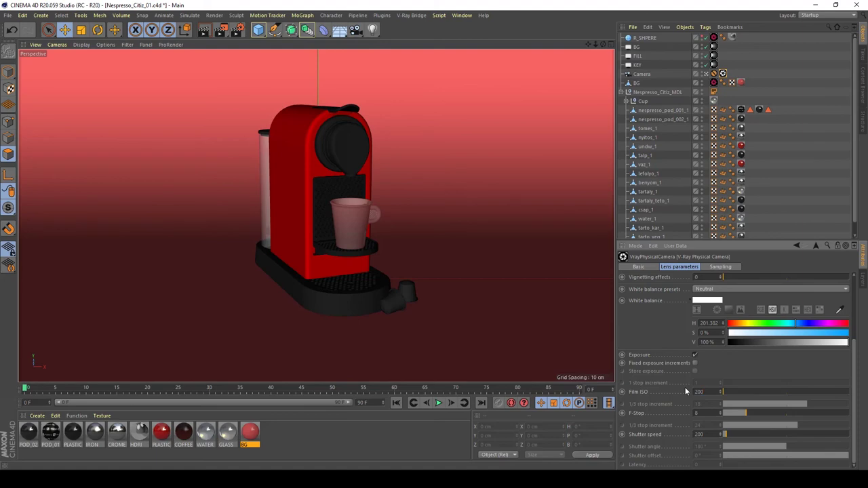
Render the scene with the lighter red backdrop, then close the Picture Viewer to abort it
{"action": "left_click", "coordinate": [219, 31]}
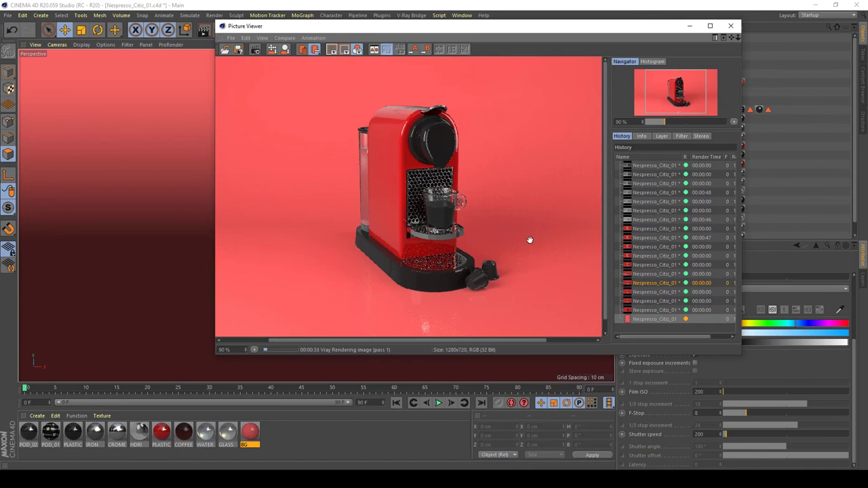
{"action": "left_click", "coordinate": [730, 26]}
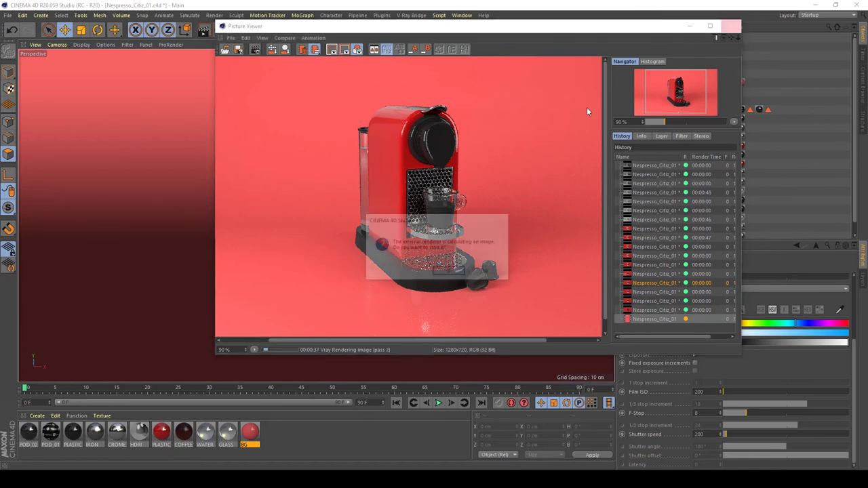
Confirm stopping the render and raise the BG material's diffuse saturation from 60% to 70%
{"action": "left_click", "coordinate": [450, 272]}
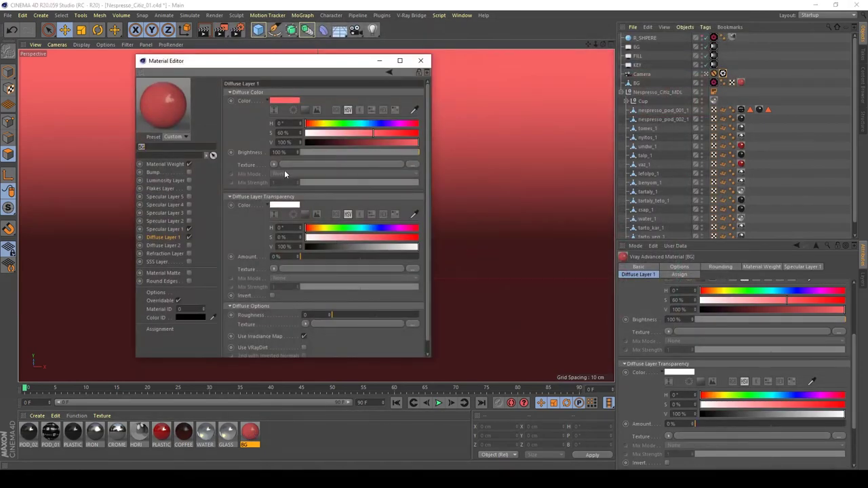
{"action": "left_click", "coordinate": [278, 133]}
{"action": "type", "text": "70"}
{"action": "key", "text": "Return"}
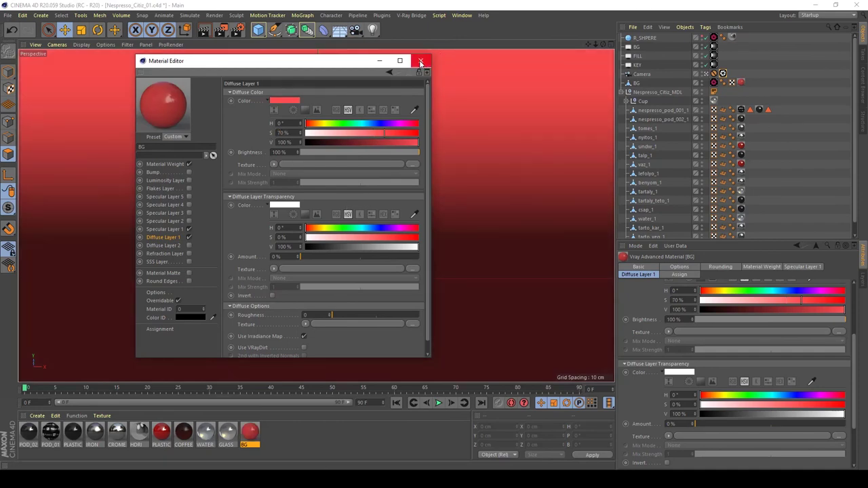
{"action": "left_click", "coordinate": [420, 63]}
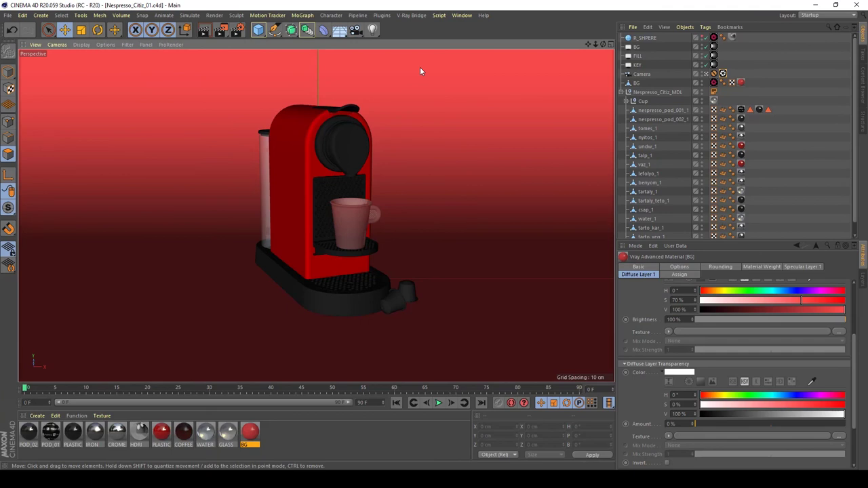
Rotate nespresso_pod_001_1 and slide it onto the floor in front of the base, then save
{"action": "left_click", "coordinate": [398, 313]}
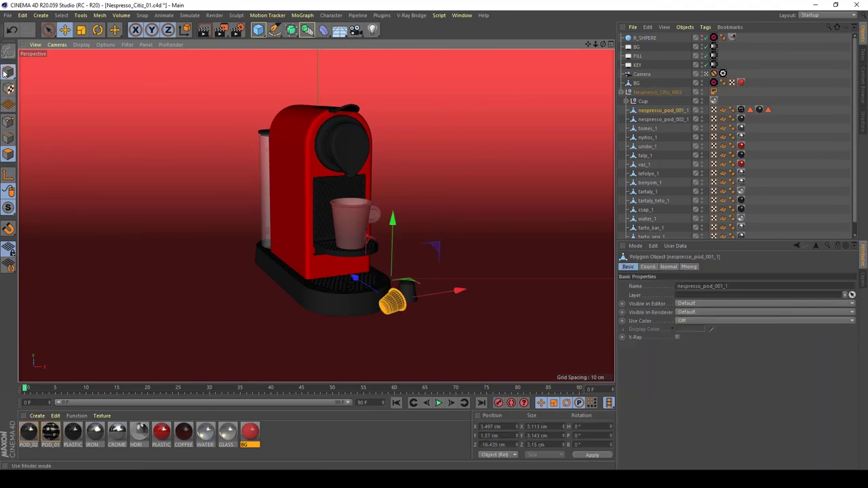
{"action": "key", "text": "r"}
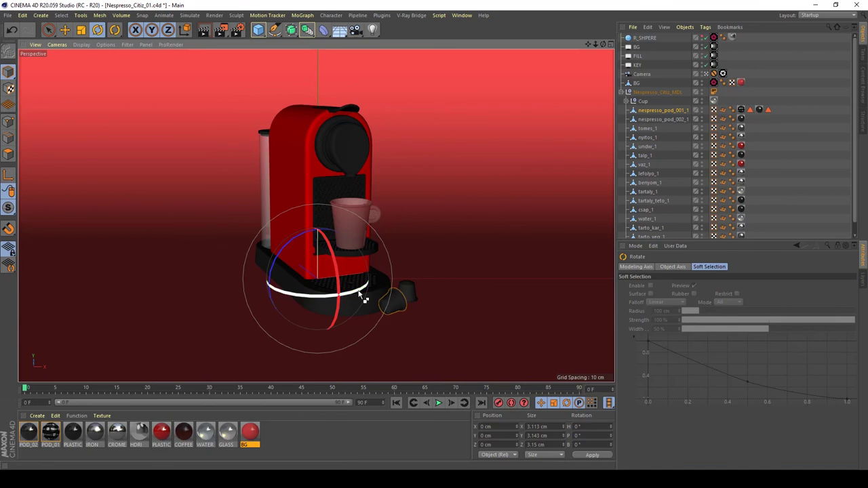
{"action": "left_click_drag", "start_coordinate": [359, 294], "coordinate": [162, 268]}
{"action": "key", "text": "e"}
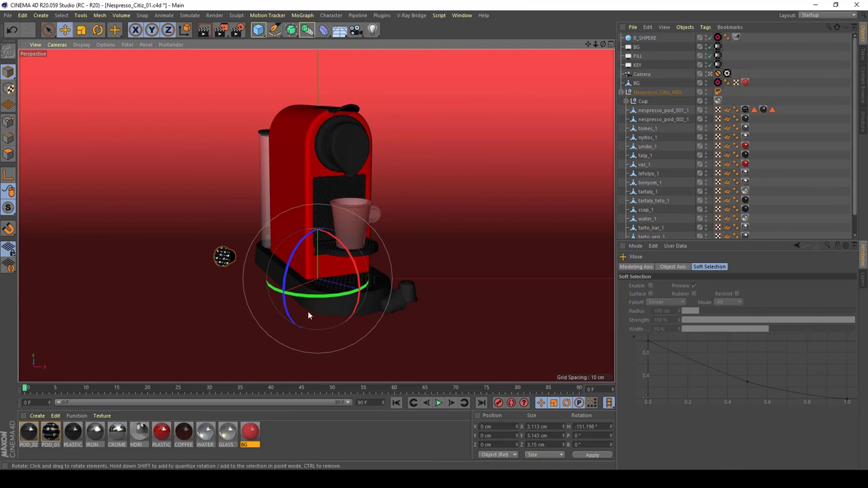
{"action": "left_click_drag", "start_coordinate": [341, 315], "coordinate": [427, 354]}
{"action": "key", "text": "r"}
{"action": "key", "text": "e"}
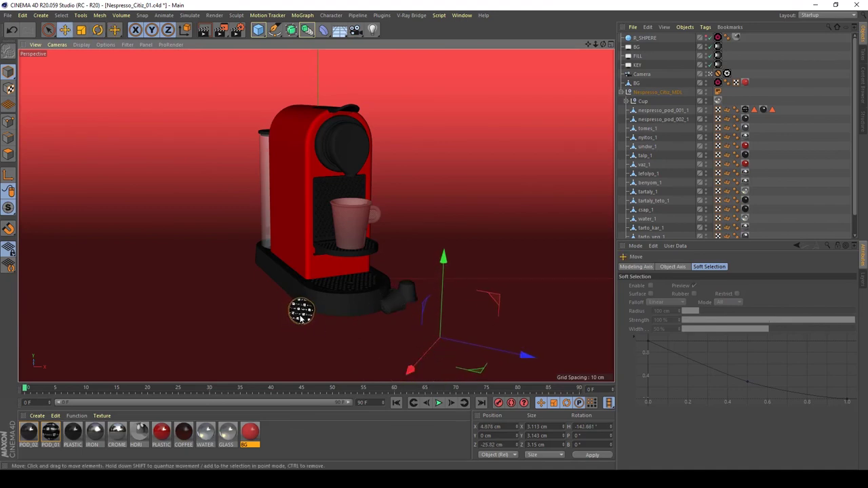
{"action": "left_click", "coordinate": [809, 130]}
{"action": "key", "text": "ctrl+s"}
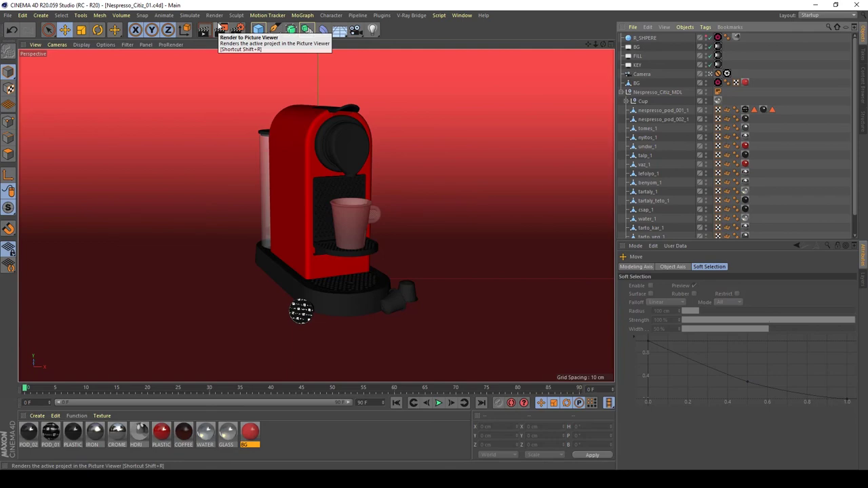
In the Front view, nudge Nespresso_Citiz_MDL up to Y 0.014 cm
{"action": "left_click", "coordinate": [662, 92]}
{"action": "middle_click", "coordinate": [429, 219]}
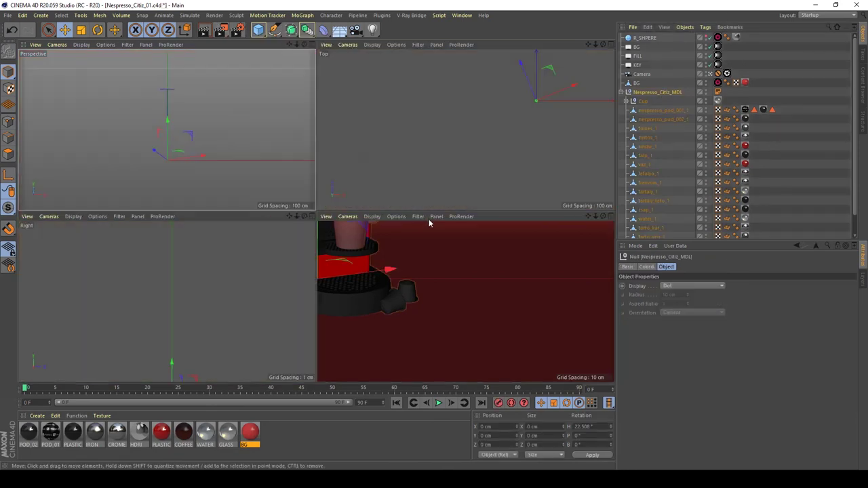
{"action": "middle_click", "coordinate": [398, 292]}
{"action": "right_click_drag", "start_coordinate": [237, 344], "coordinate": [320, 345], "text": "alt"}
{"action": "scroll", "coordinate": [404, 259], "scroll_direction": "up", "scroll_amount": 3}
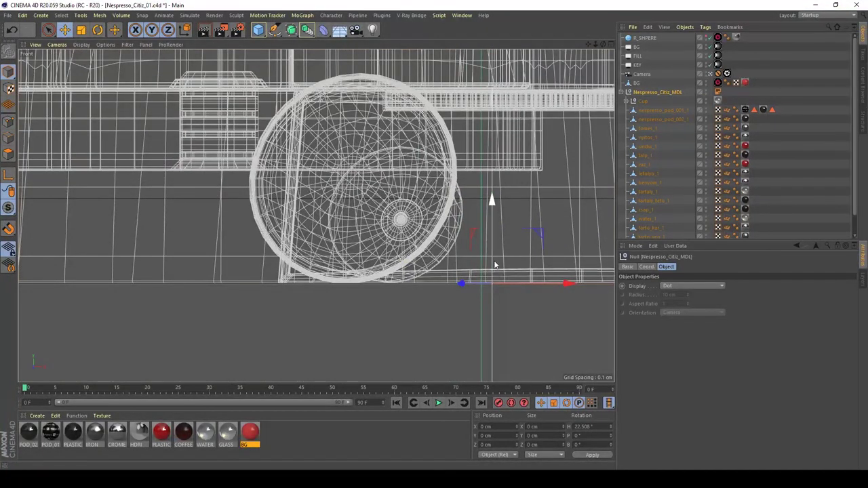
{"action": "left_click_drag", "start_coordinate": [495, 267], "coordinate": [496, 263]}
{"action": "middle_click", "coordinate": [454, 315]}
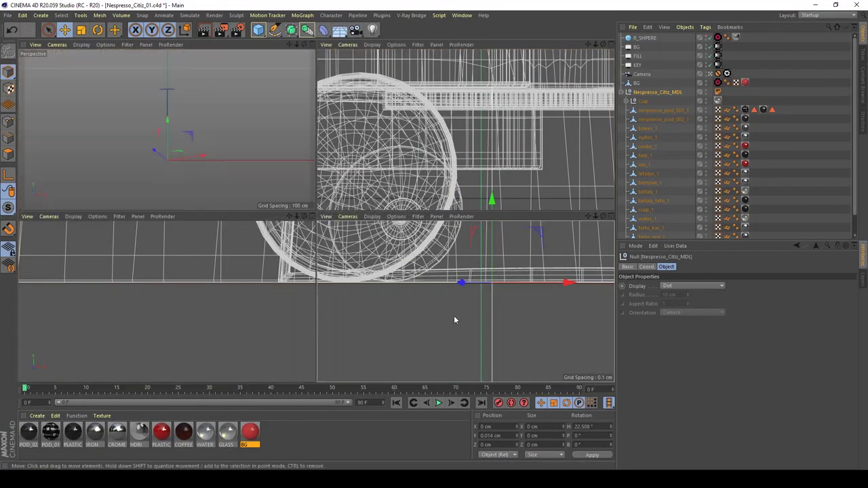
{"action": "middle_click", "coordinate": [253, 180]}
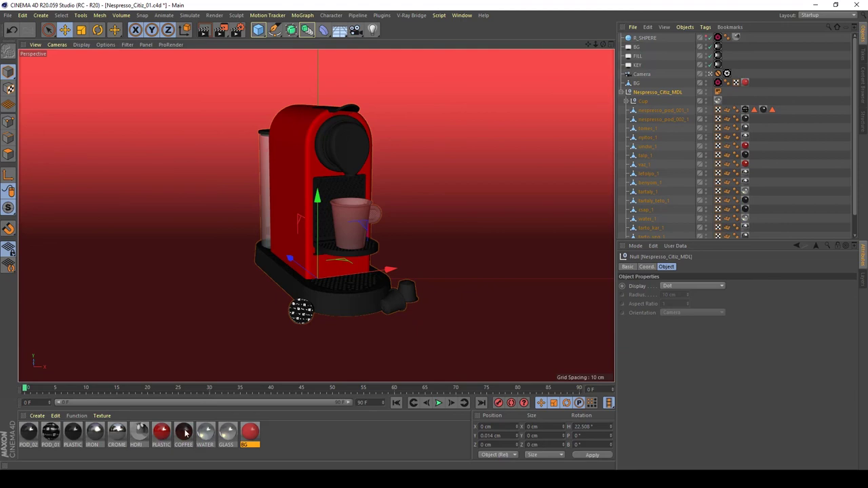
Set the BG material's Specular Layer 1 Fresnel IOR to 1.6, then render again in a maximized Picture Viewer
{"action": "double_click", "coordinate": [251, 434]}
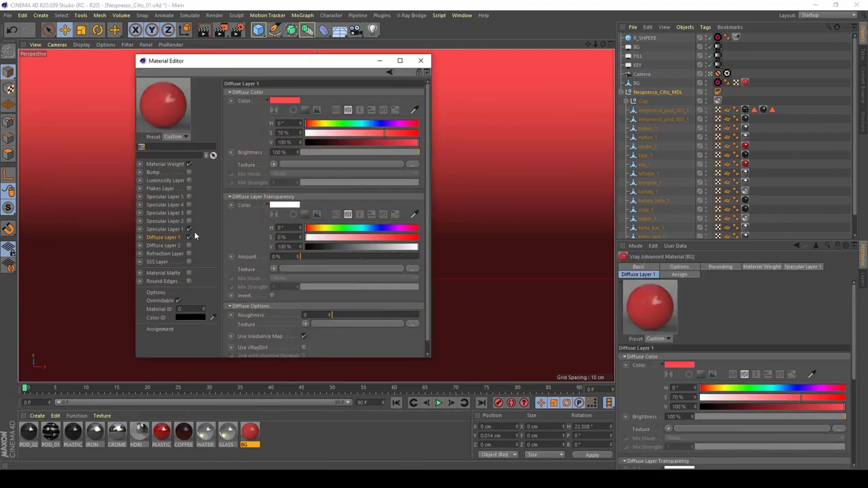
{"action": "left_click", "coordinate": [173, 230]}
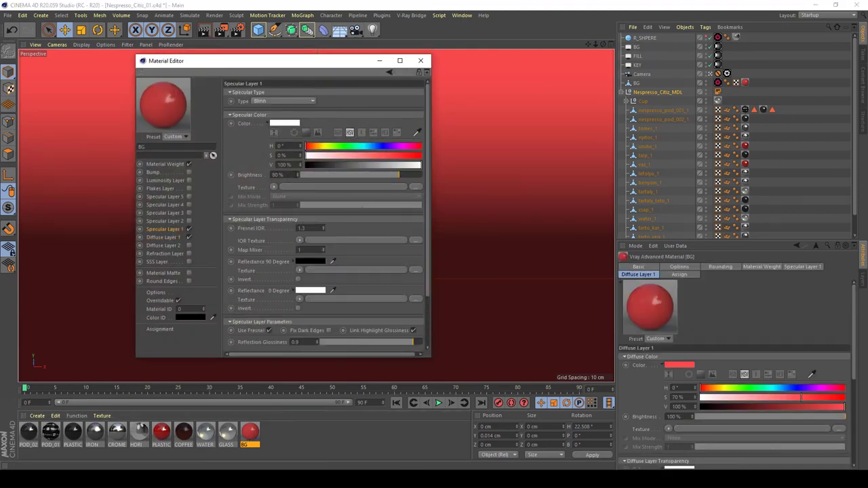
{"action": "left_click", "coordinate": [308, 220]}
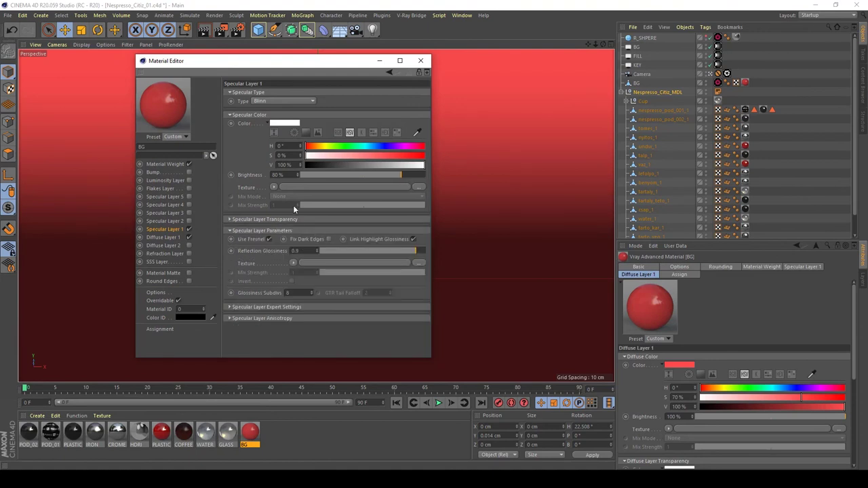
{"action": "left_click", "coordinate": [261, 219]}
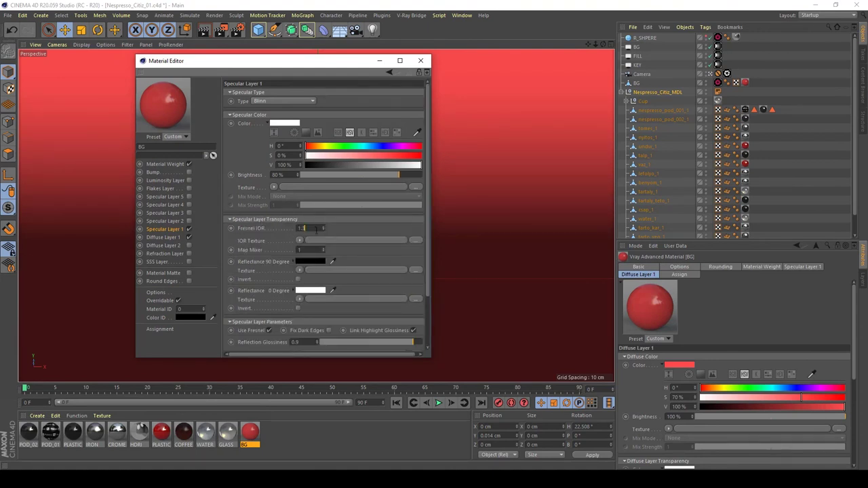
{"action": "type", "text": ".6"}
{"action": "key", "text": "Return"}
{"action": "left_click", "coordinate": [420, 60]}
{"action": "key", "text": "shift+r"}
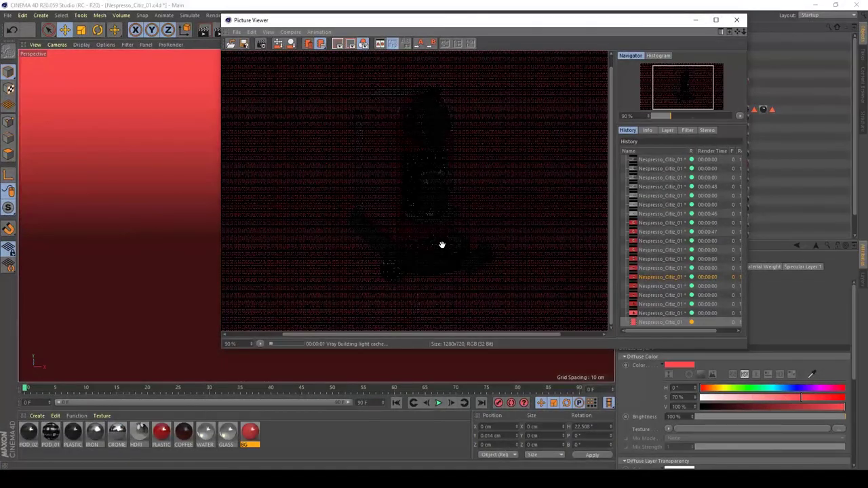
{"action": "left_click", "coordinate": [715, 20]}
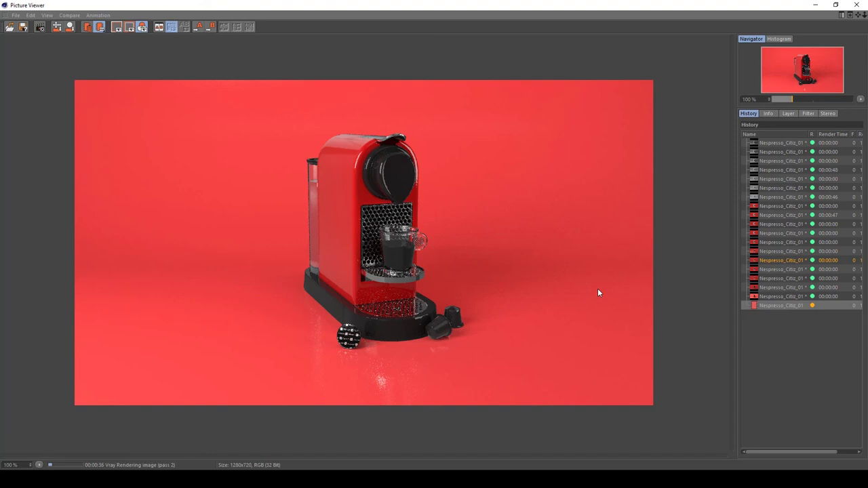
Step through the render history to compare the new brighter render with the earlier darker one
{"action": "key", "text": "Up"}
{"action": "key", "text": "Down"}
{"action": "key", "text": "Up"}
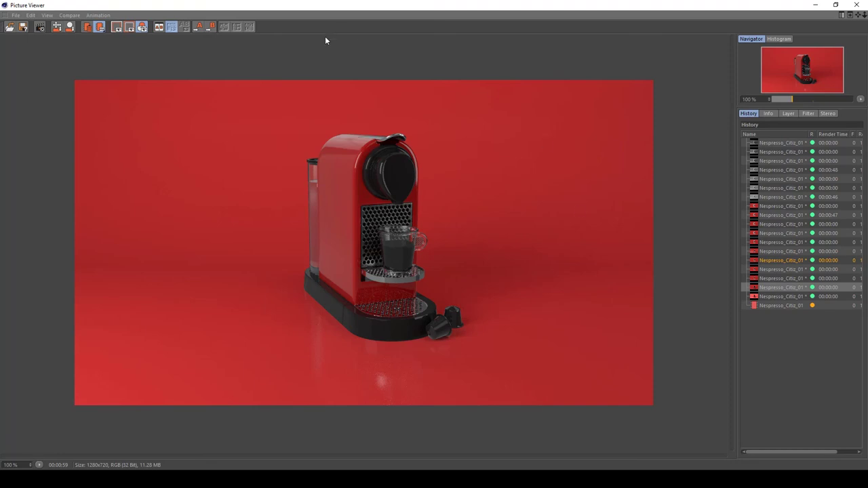
{"action": "key", "text": "Down"}
{"action": "key", "text": "Down"}
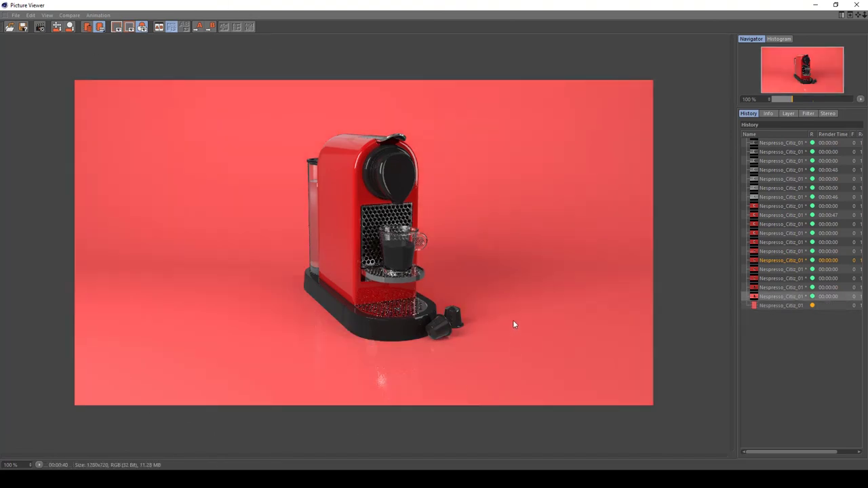
{"action": "left_click", "coordinate": [768, 305]}
{"action": "left_click", "coordinate": [774, 300]}
Delete an unwanted entry from the render history, then switch between the darker and brighter renders
{"action": "key", "text": "Delete"}
{"action": "key", "text": "Return"}
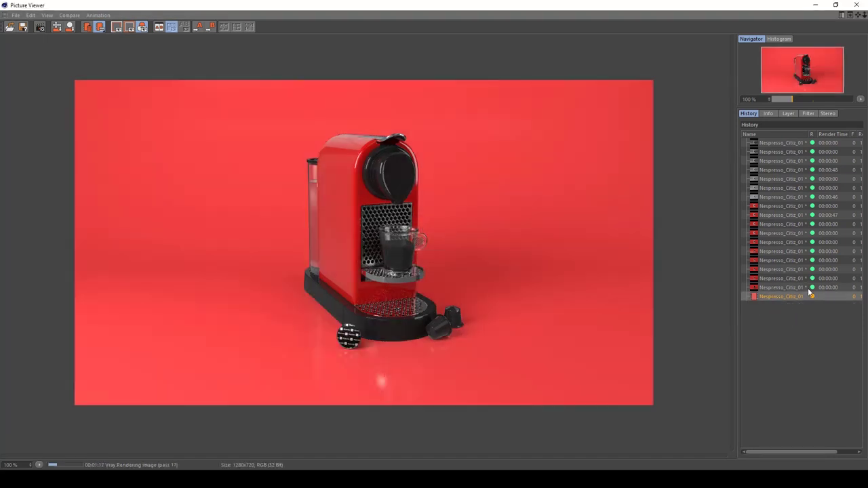
{"action": "left_click", "coordinate": [778, 290]}
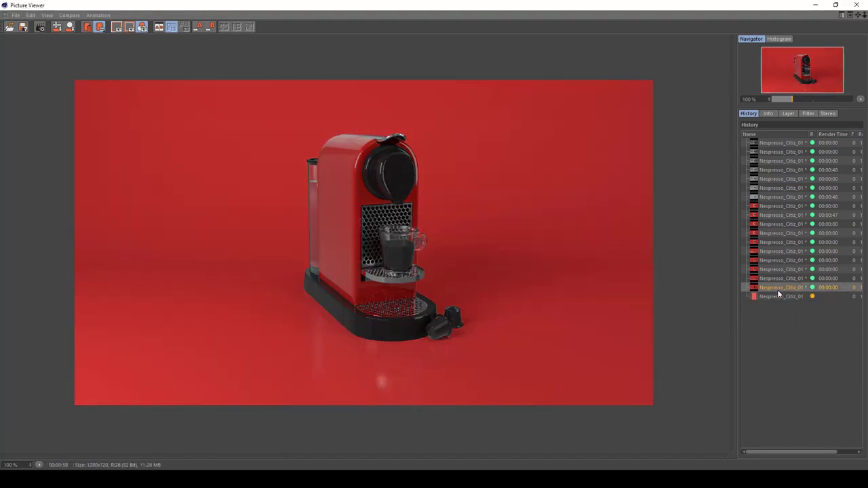
{"action": "left_click", "coordinate": [778, 297]}
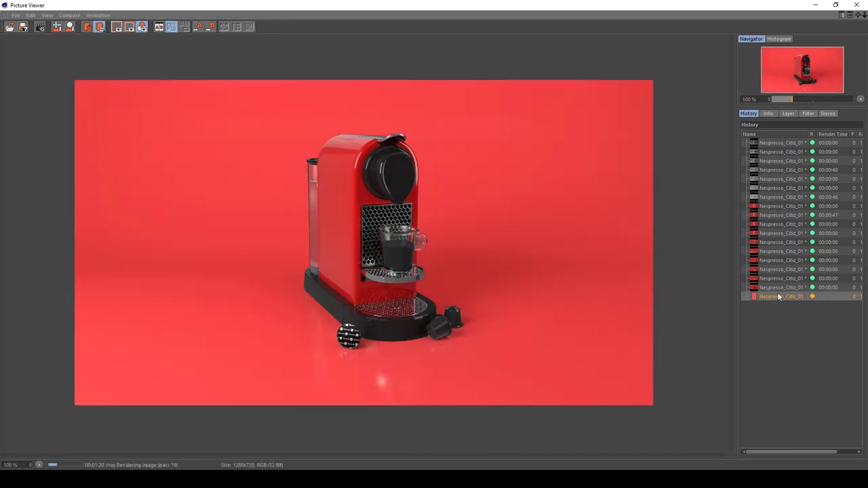
{"action": "left_click", "coordinate": [780, 287]}
{"action": "left_click", "coordinate": [782, 297]}
{"action": "left_click", "coordinate": [764, 288]}
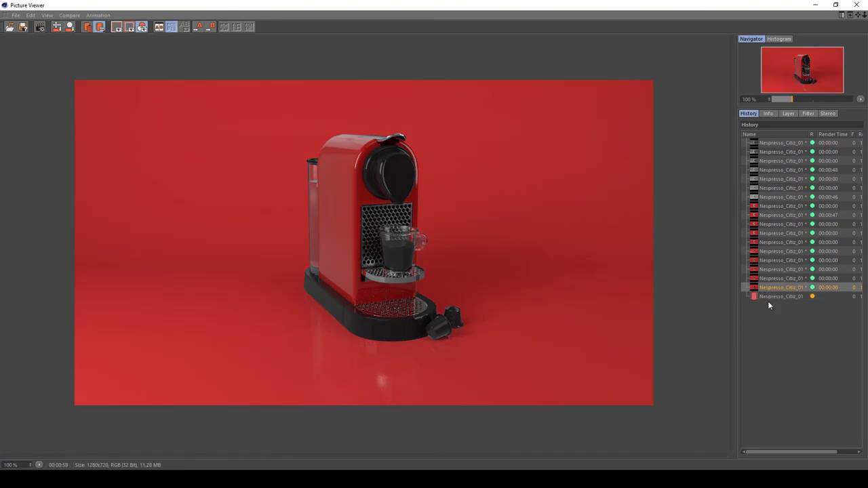
{"action": "left_click", "coordinate": [760, 296]}
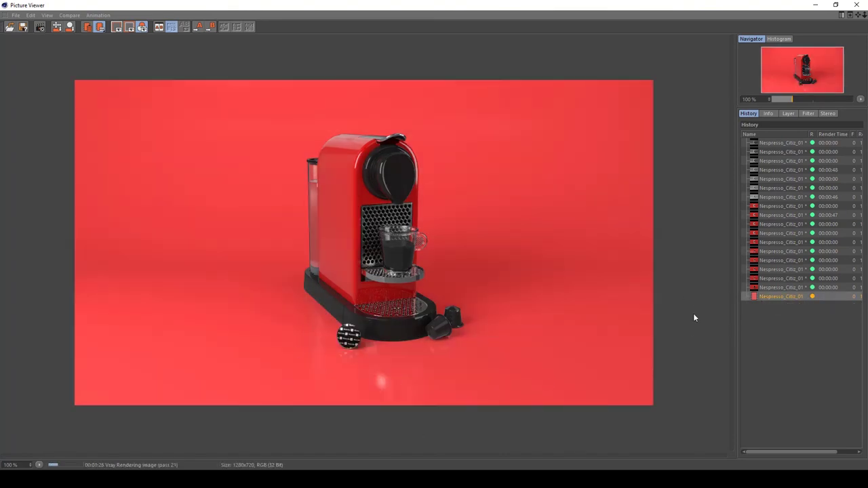